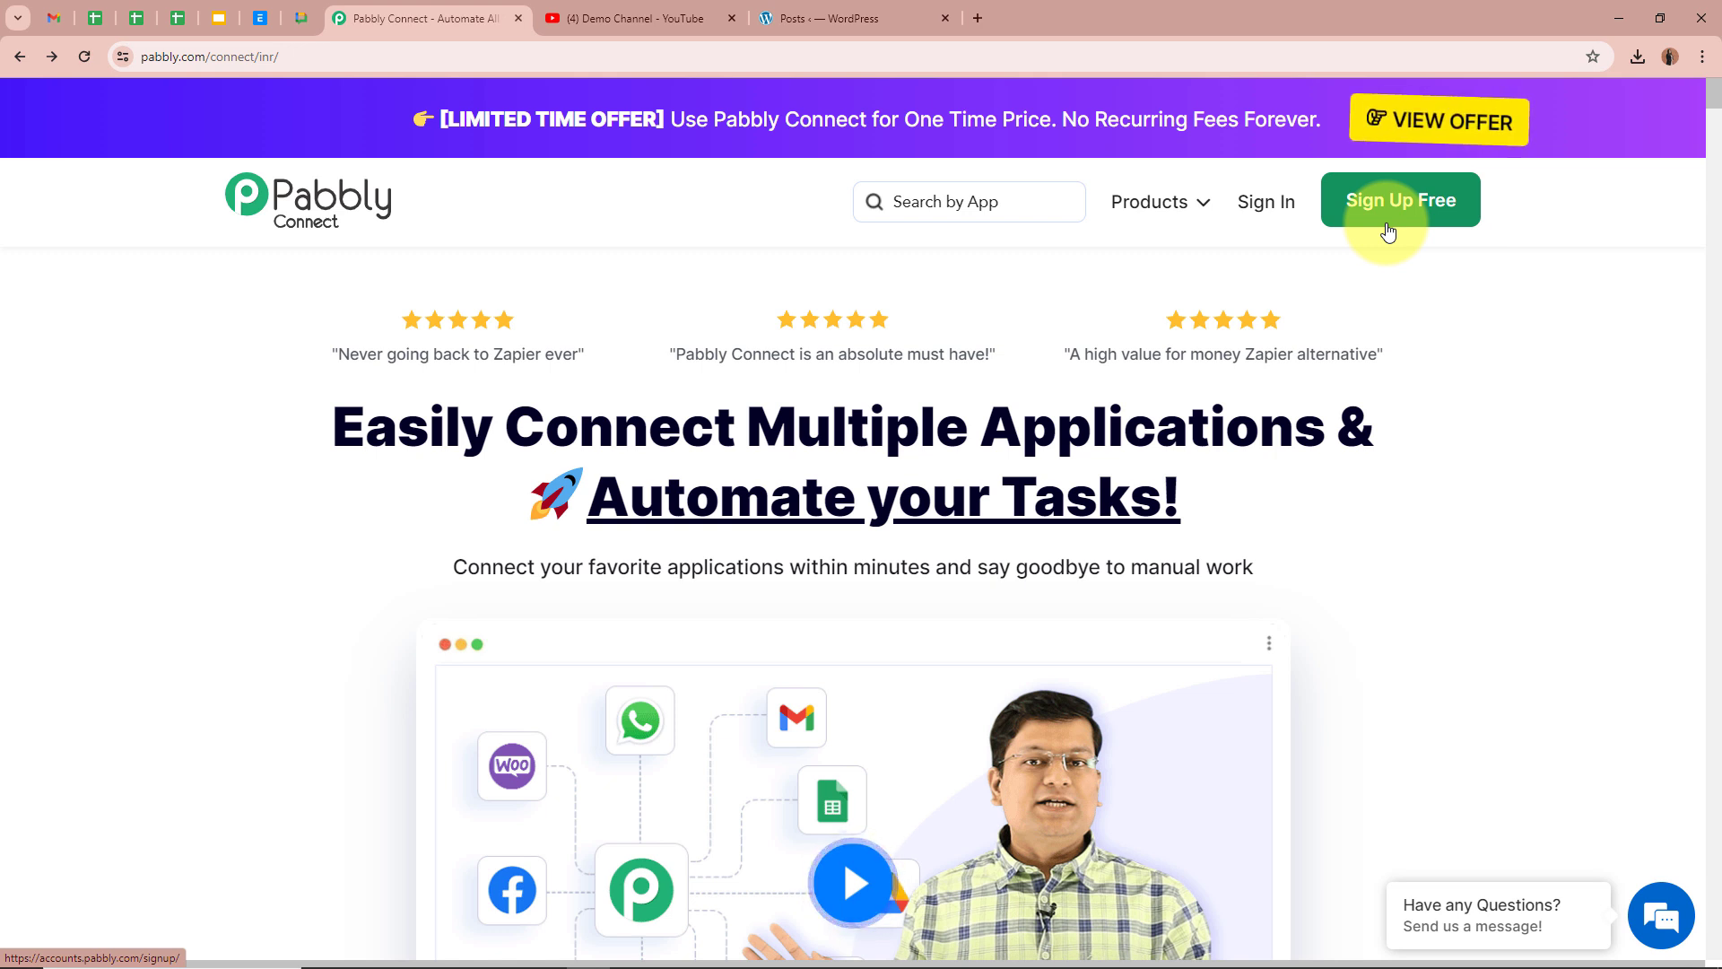
Sign in to the Pabbly account and open the Pabbly Connect application
left_click(1277, 217)
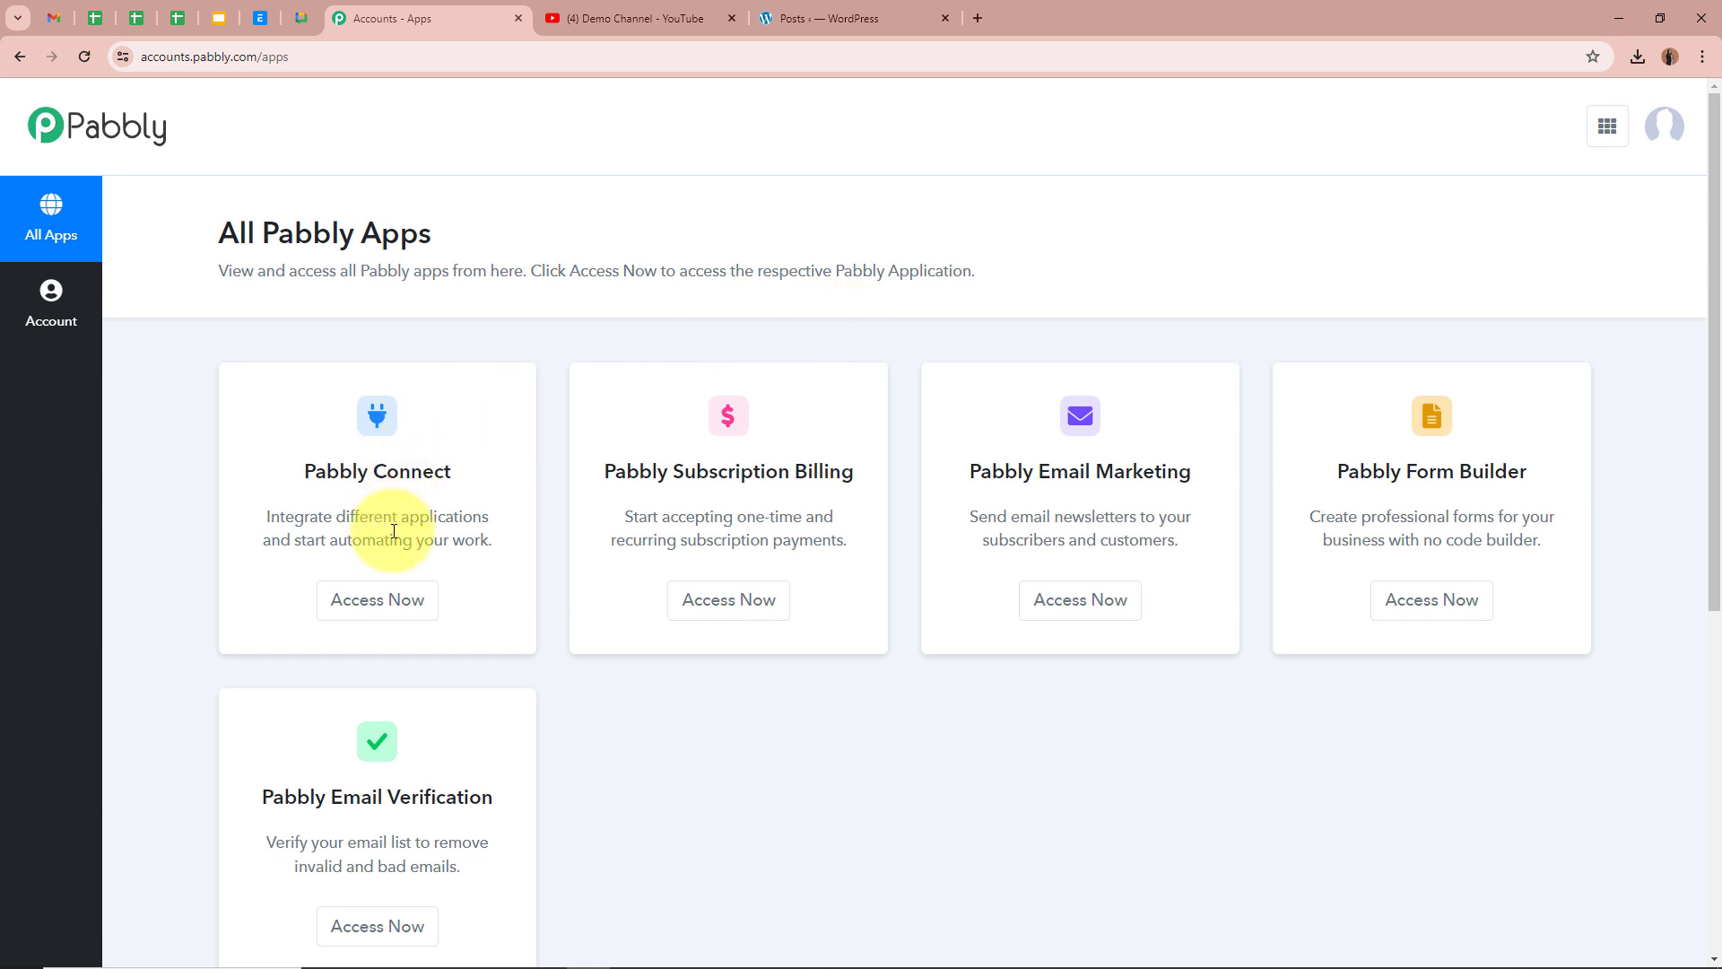
left_click(387, 607)
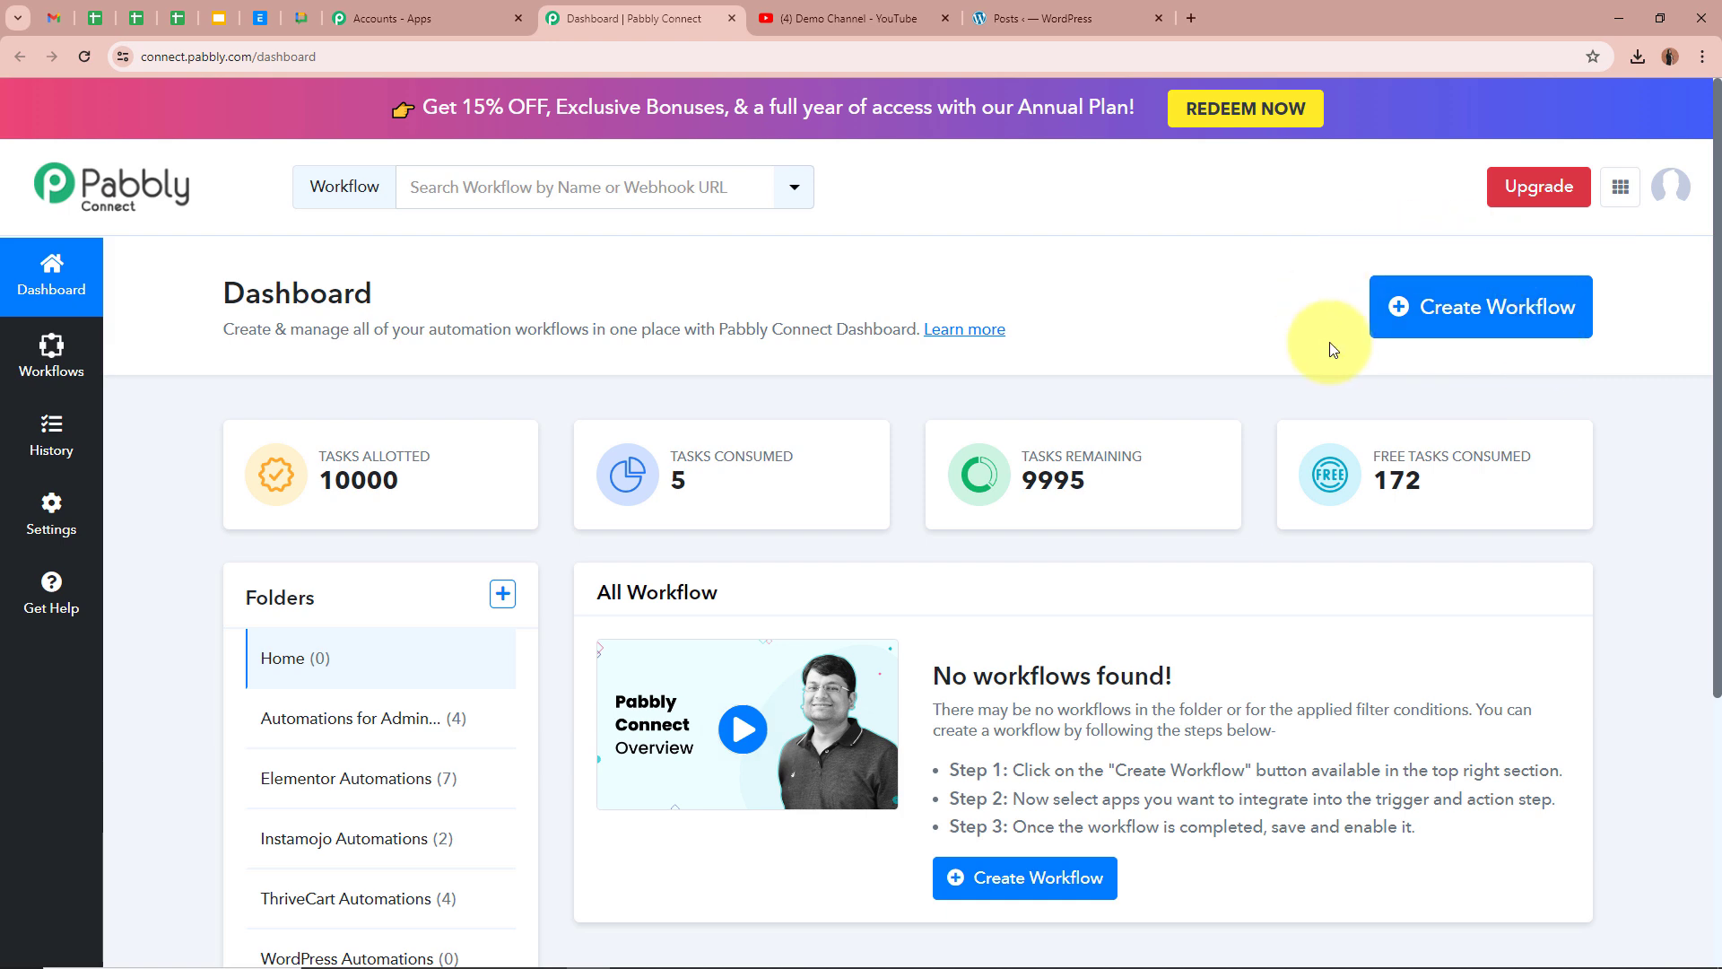
Create a workflow named "Create WordPress Post for Published YouTube Video" in the WordPress Automations folder
left_click(1468, 316)
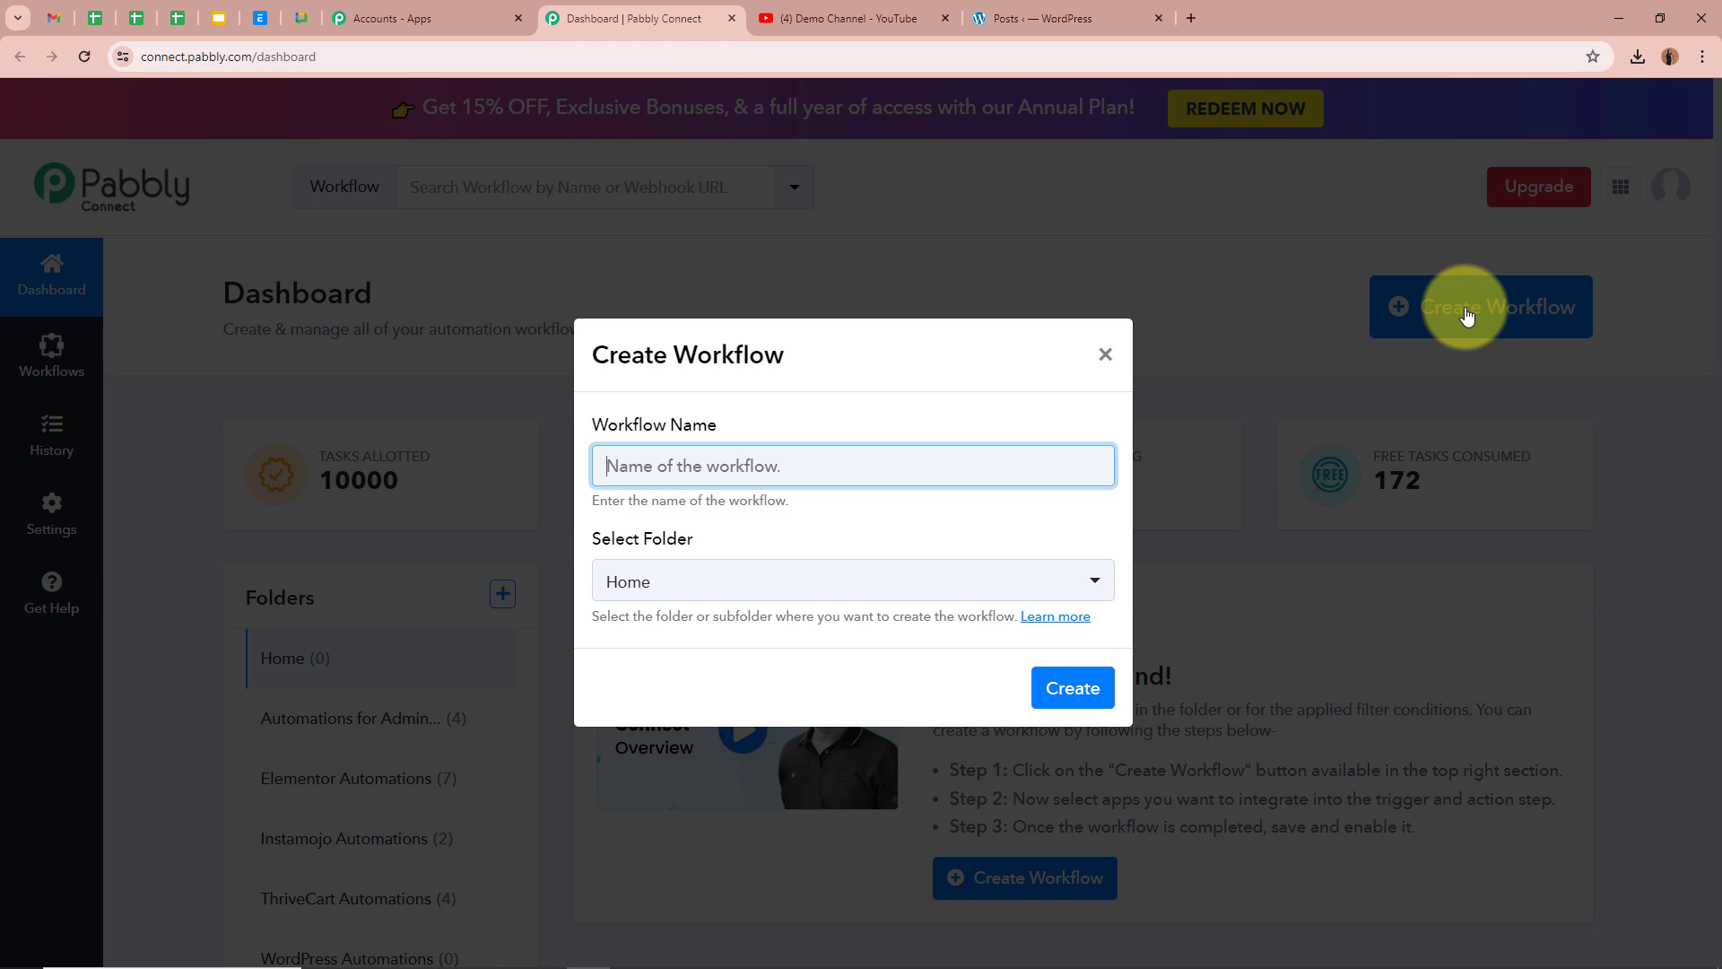
type("Create WordPress Post for Published YouTube Video")
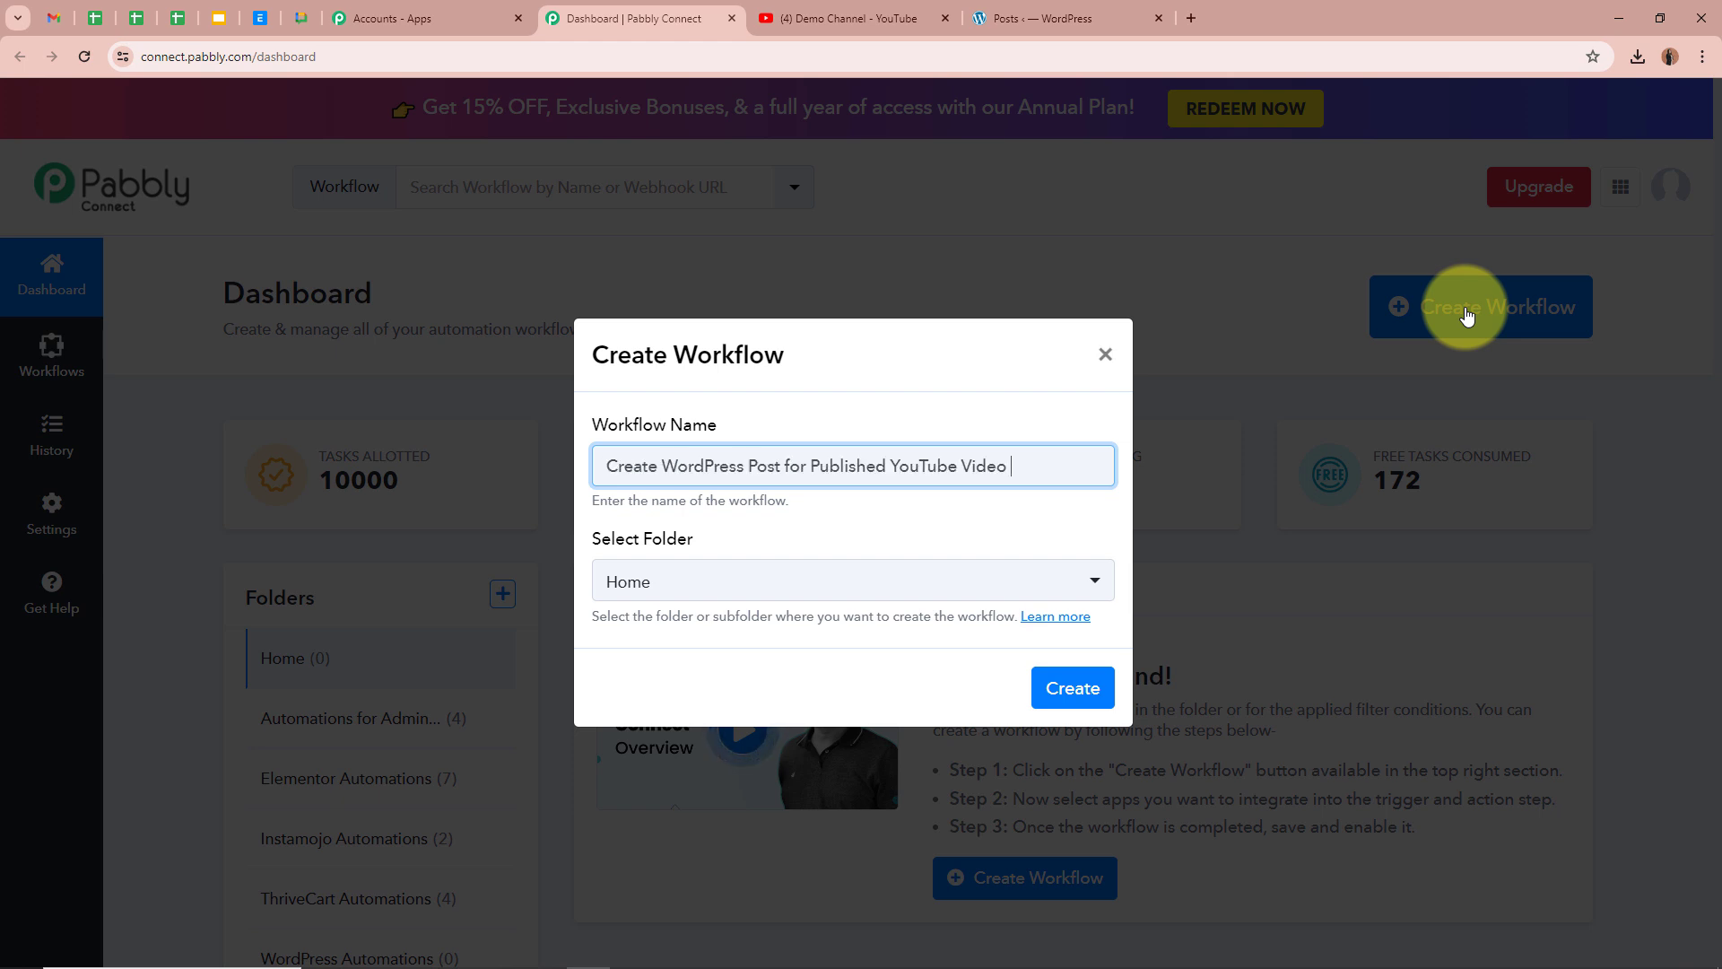
left_click(955, 534)
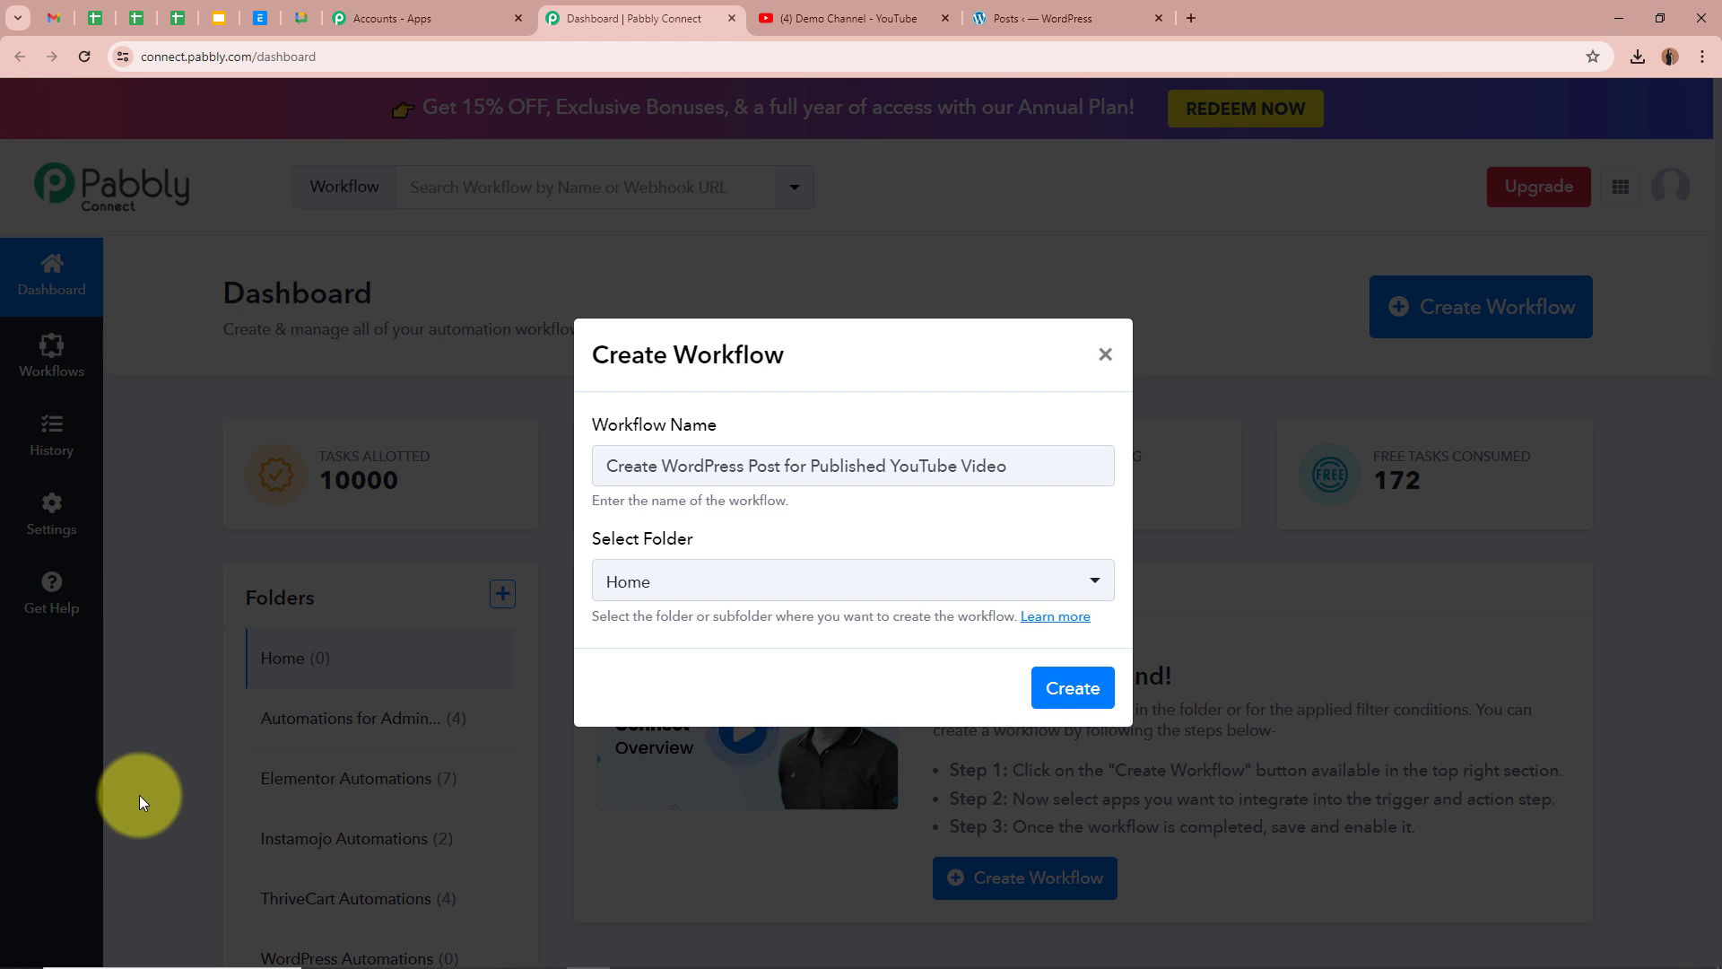
left_click_drag(1049, 462, 619, 466)
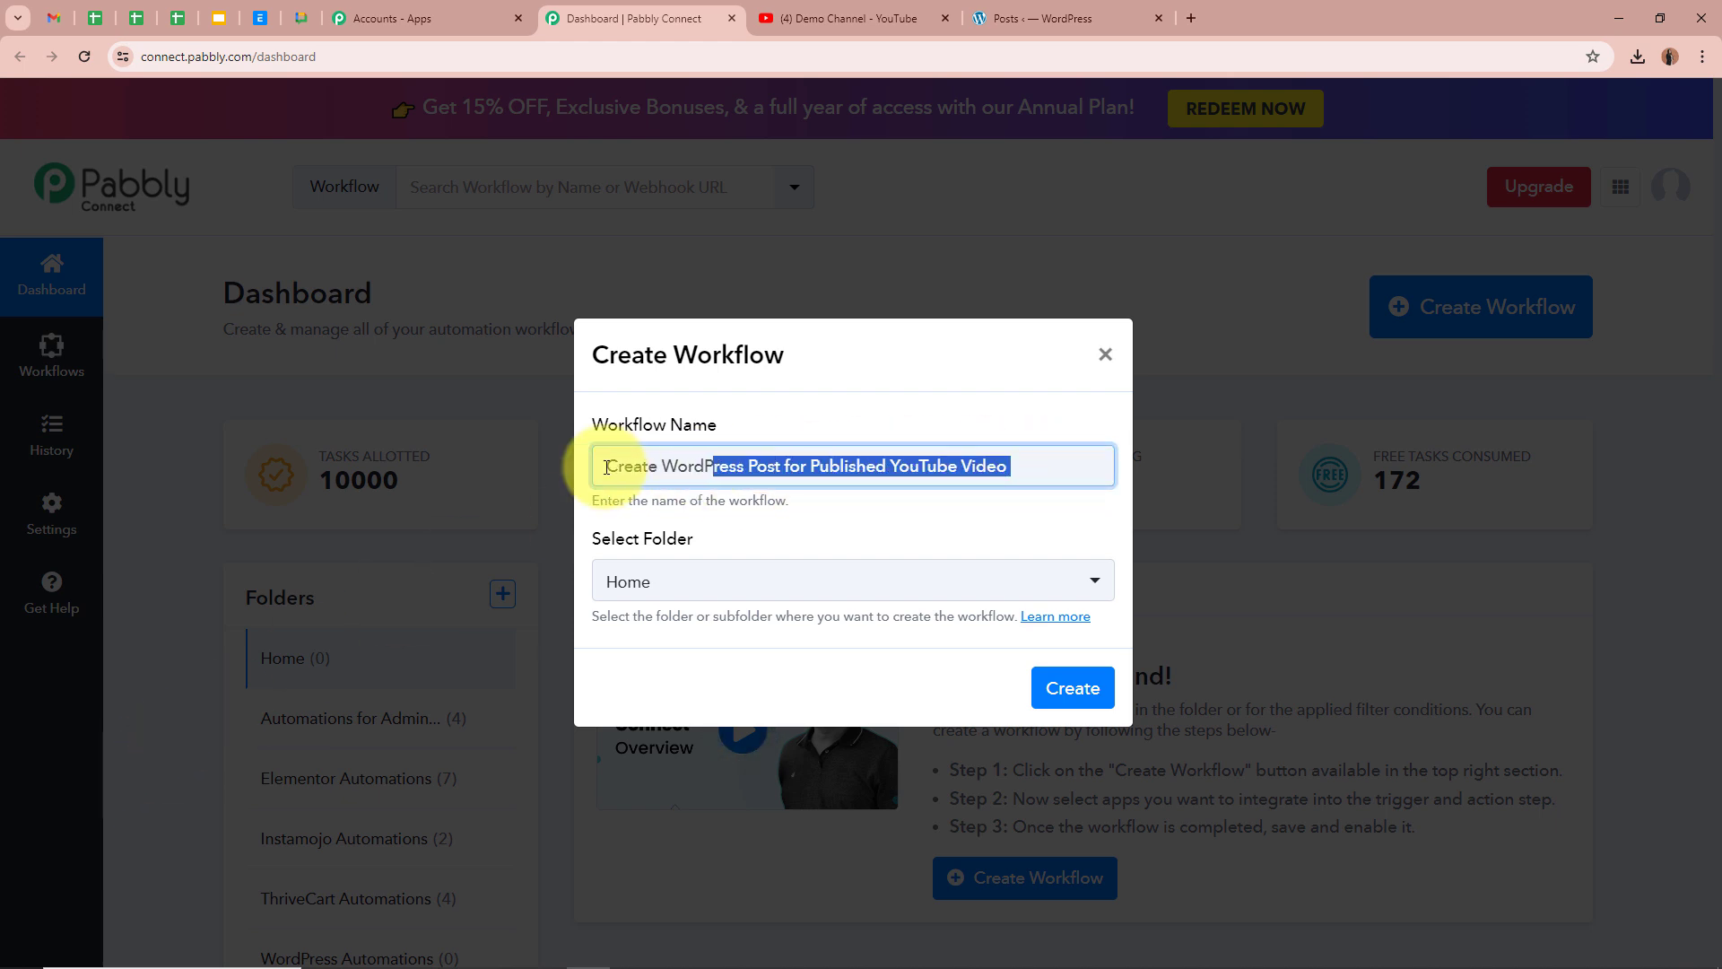
left_click(1042, 467)
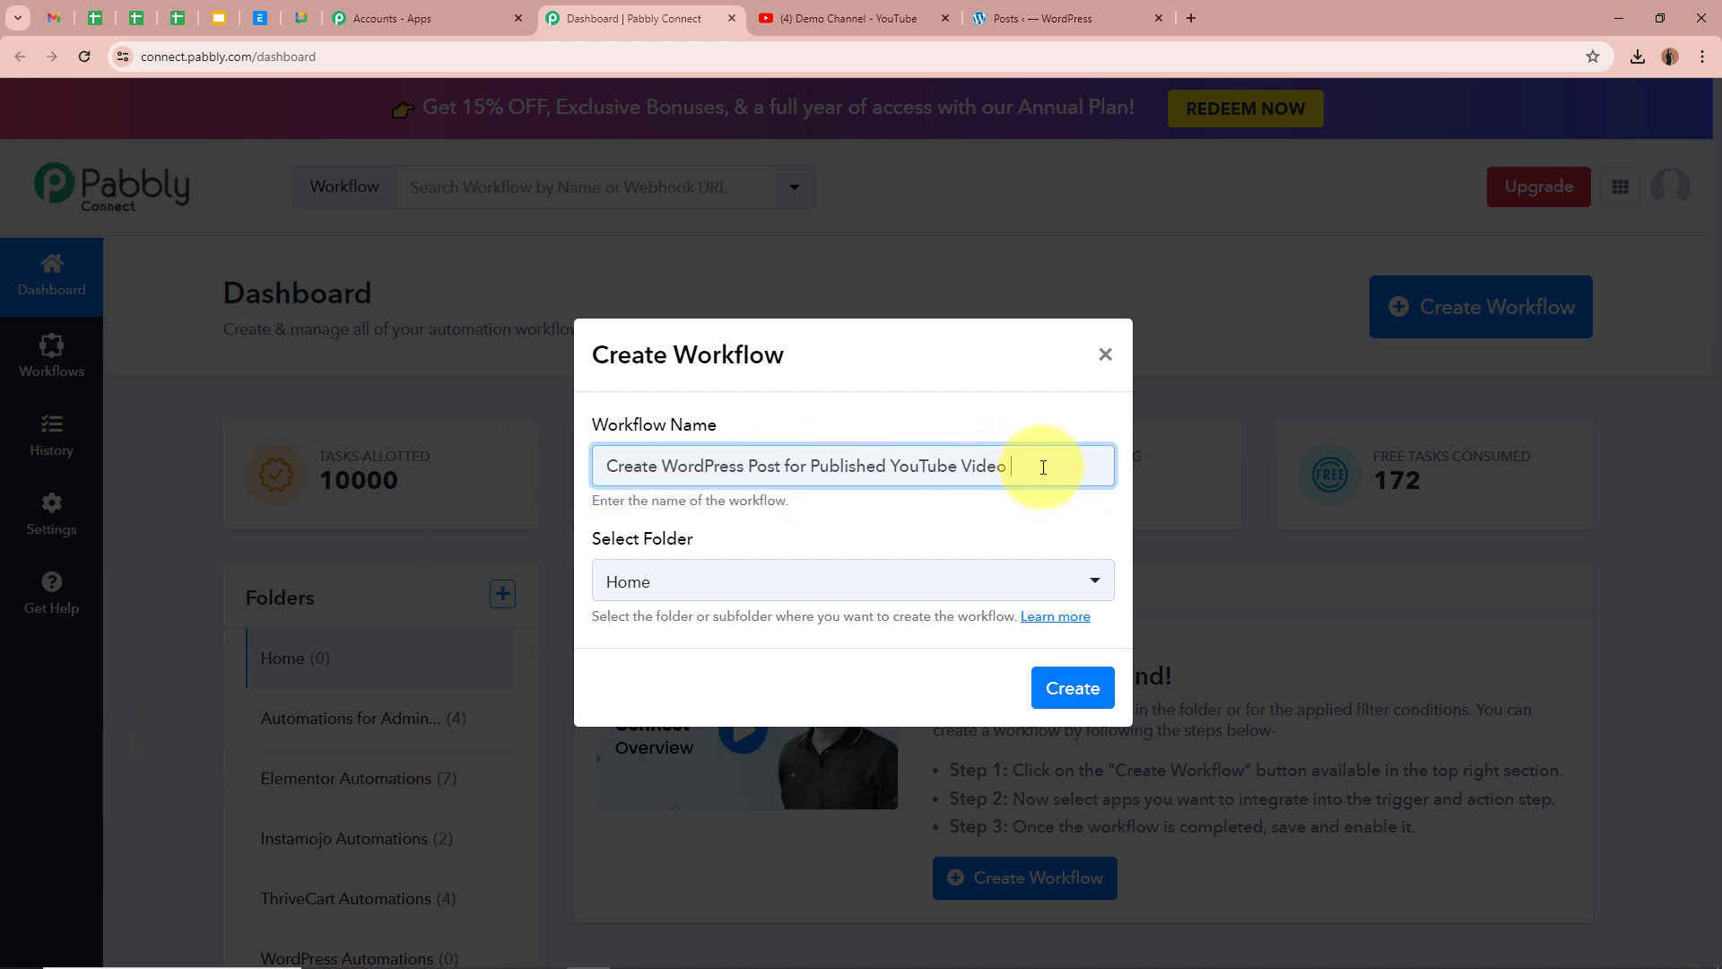
left_click(1107, 589)
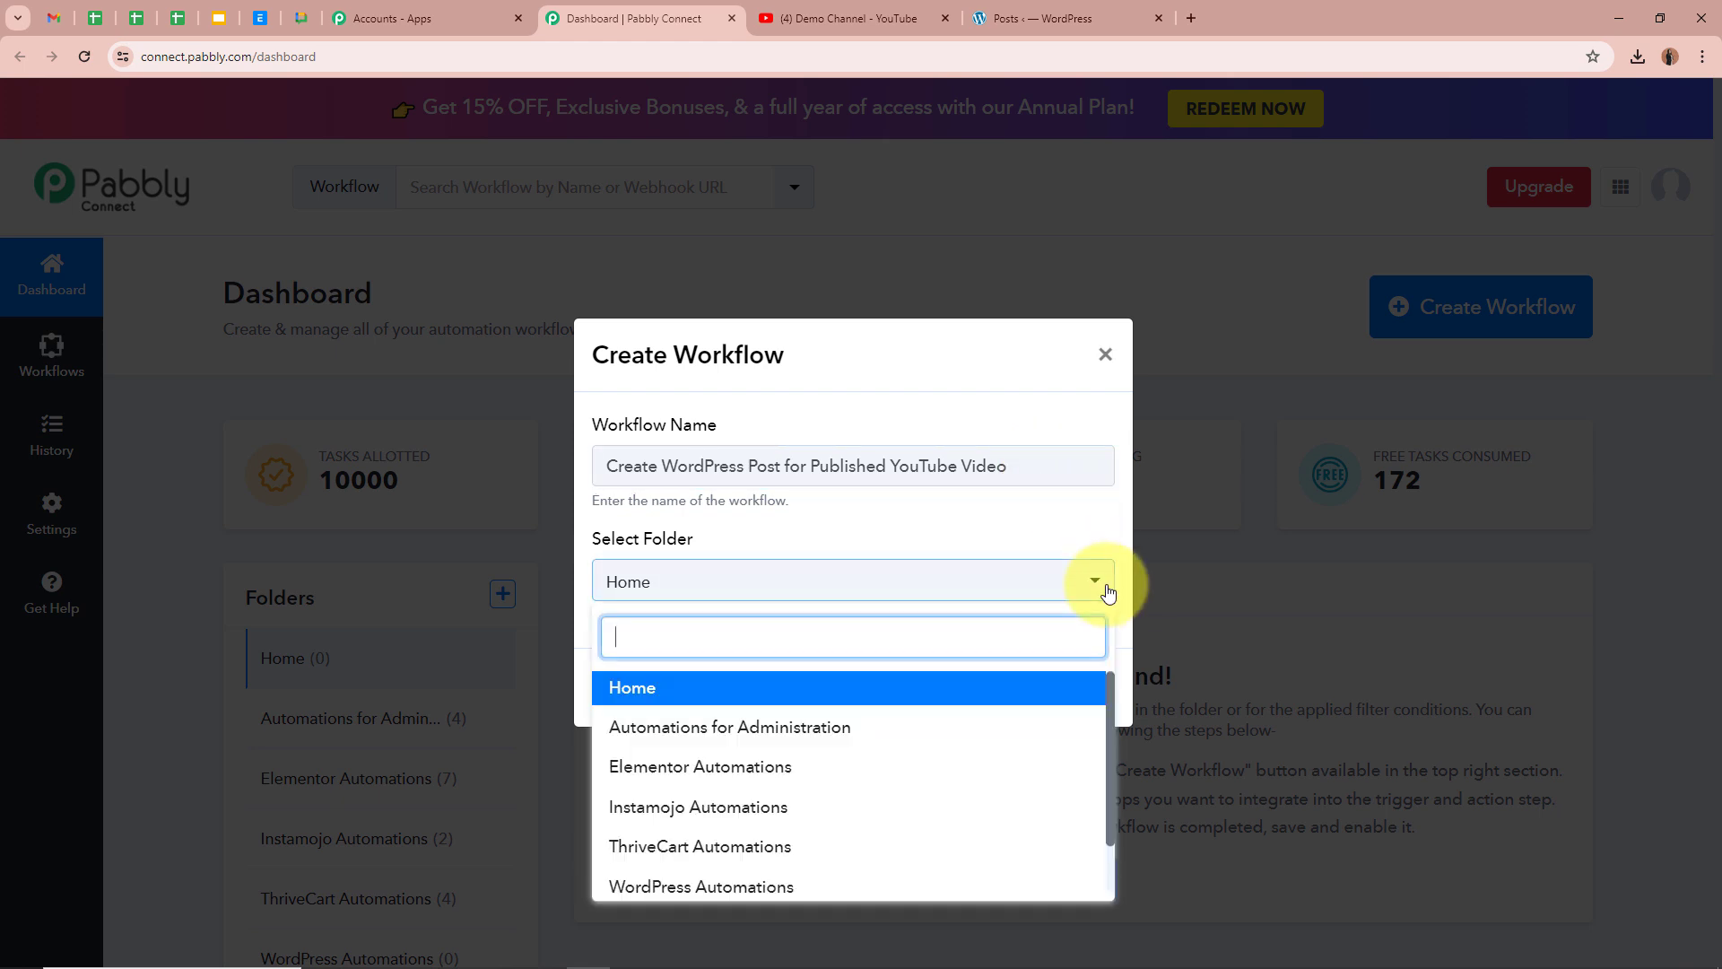
scroll(843, 874, "down", 1)
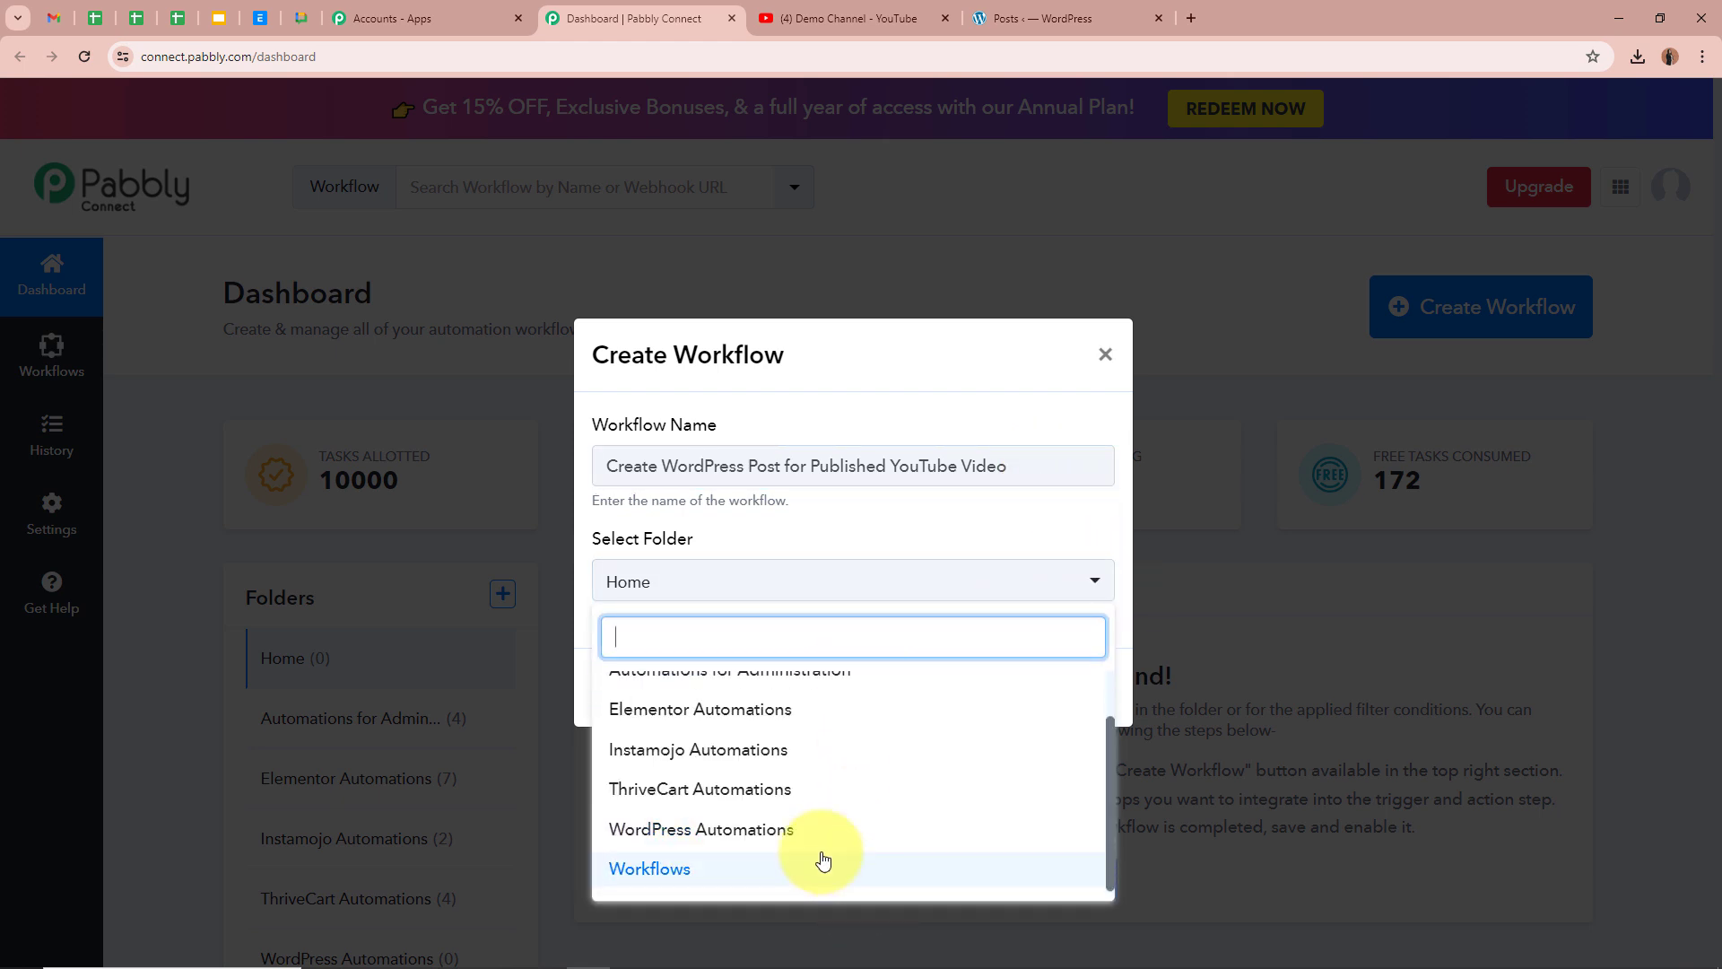
left_click(696, 832)
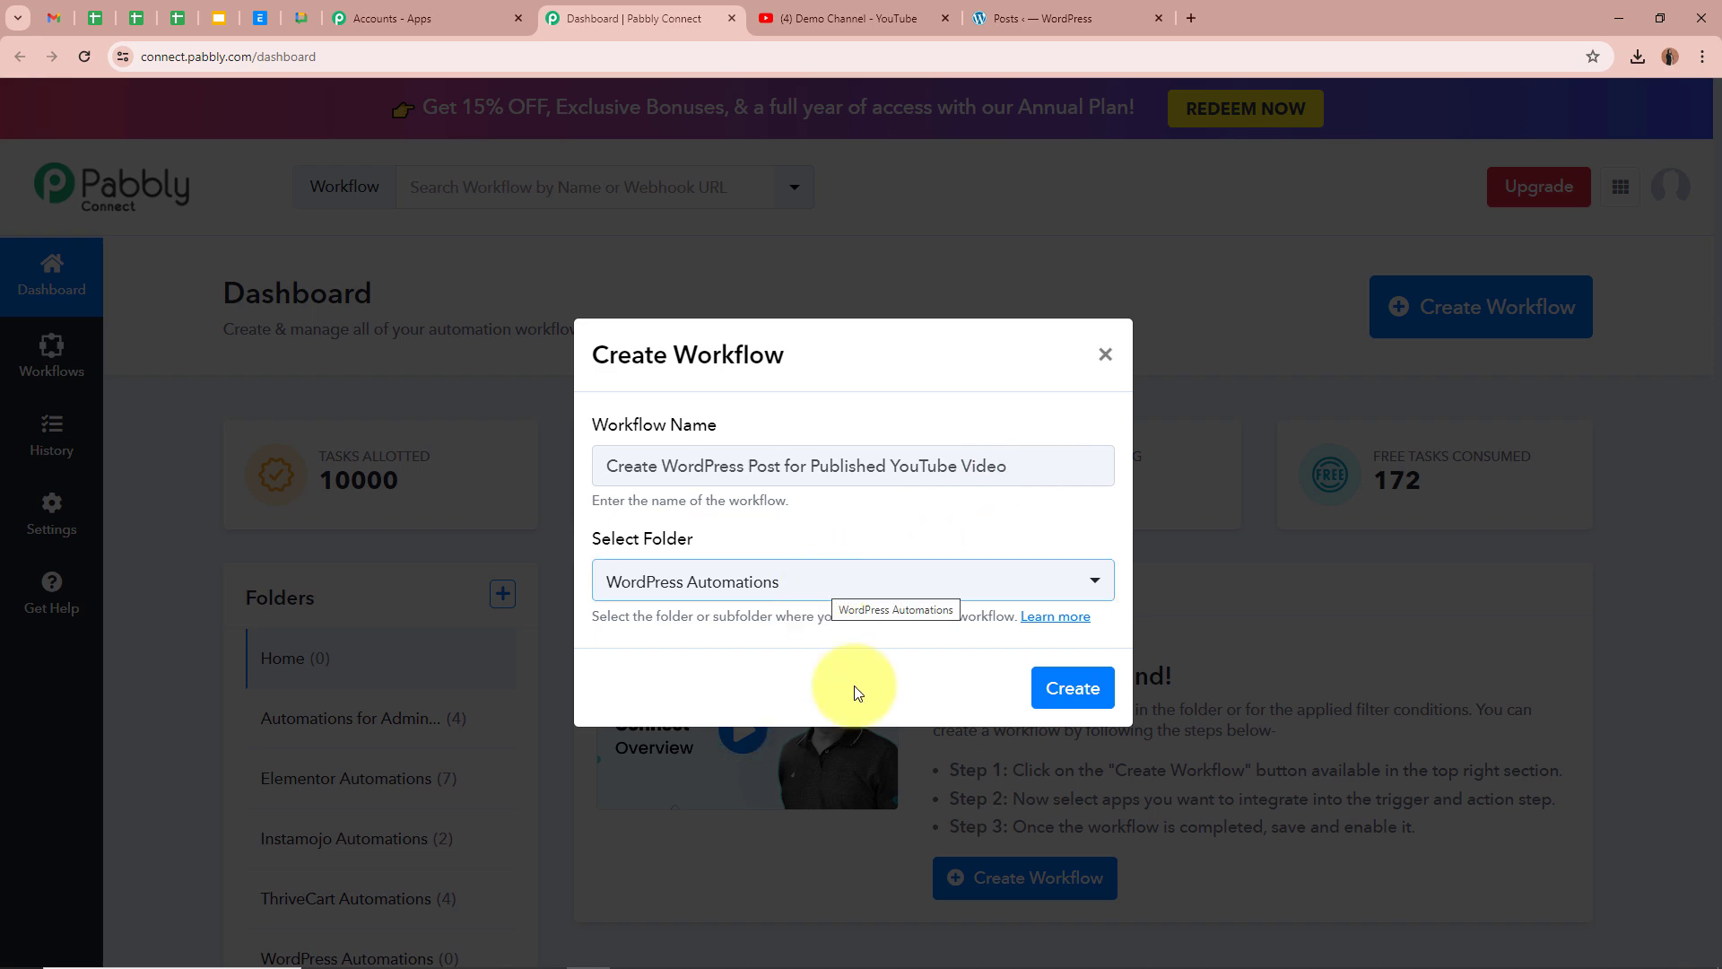
left_click(1073, 688)
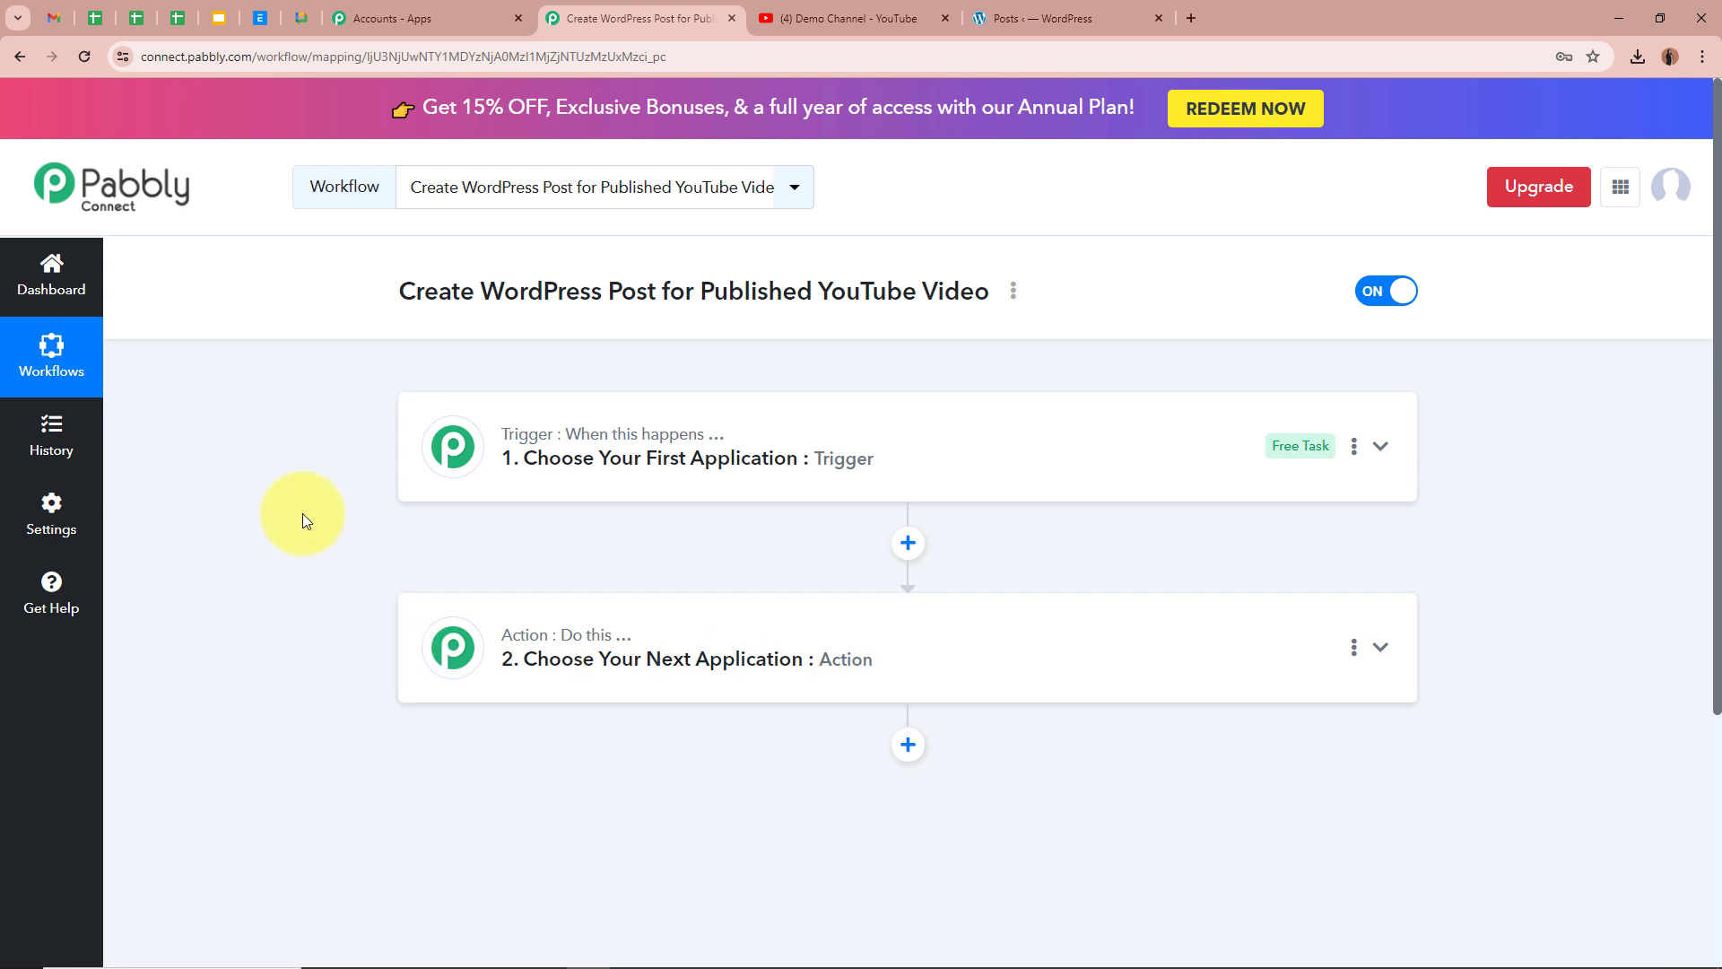
Set the workflow's trigger application to YouTube with the trigger event New Video in Channel with Video URL
left_click(1380, 448)
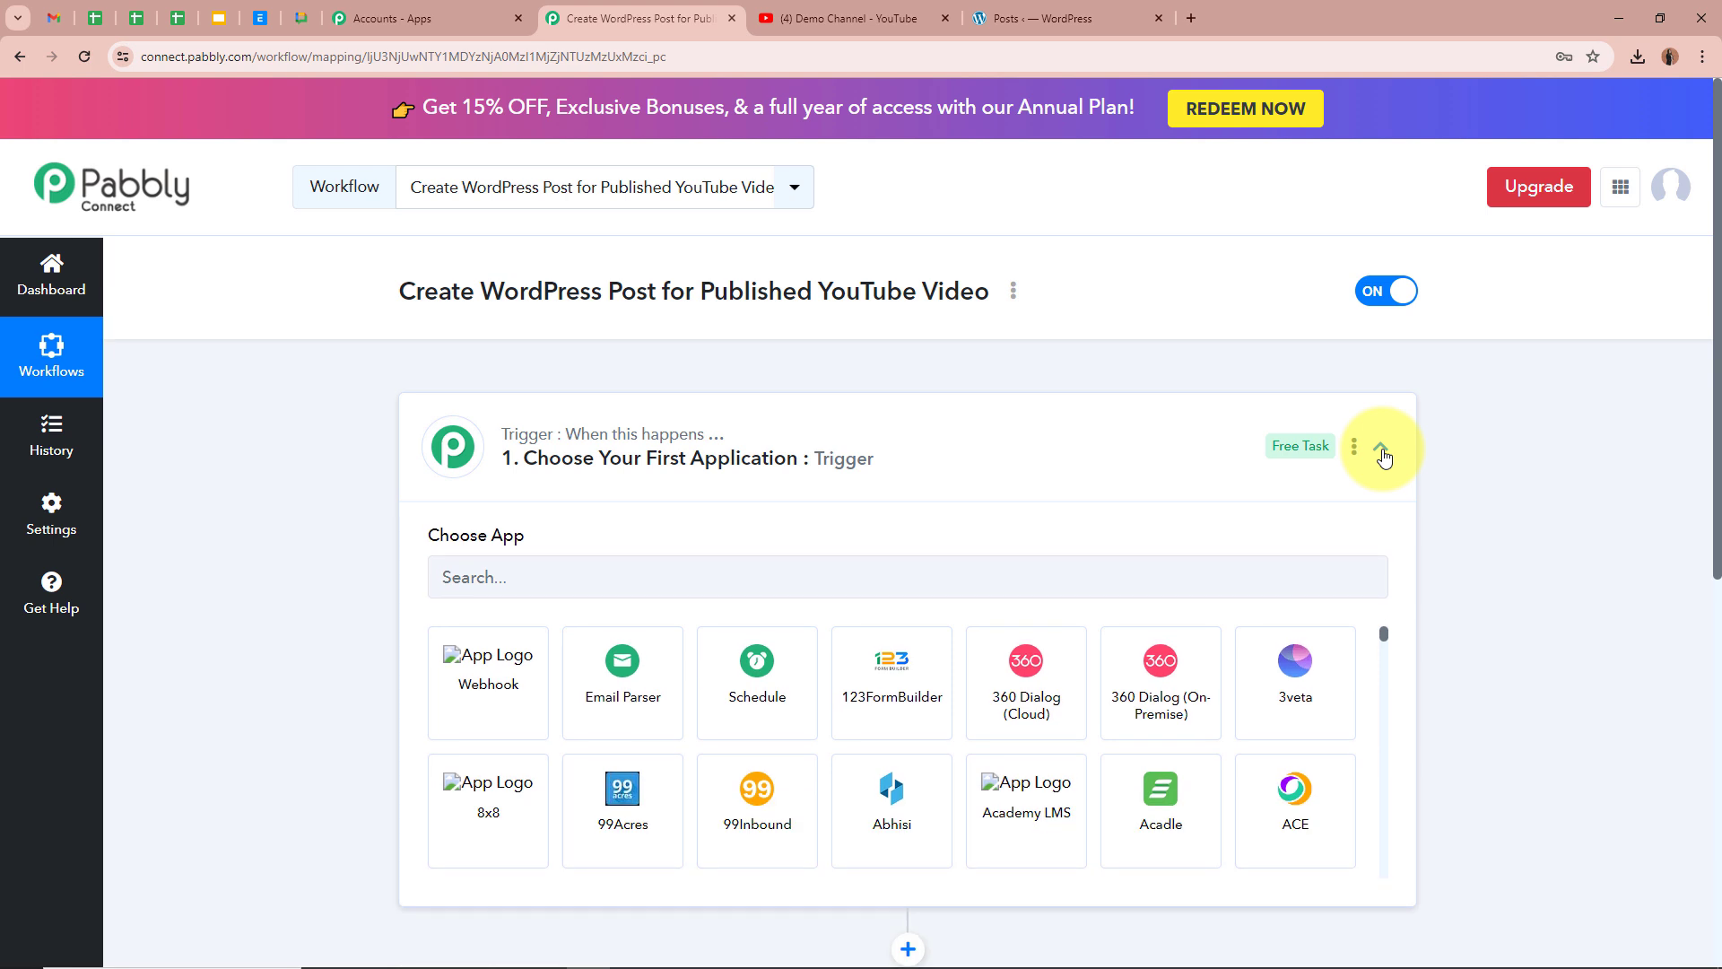
left_click(975, 584)
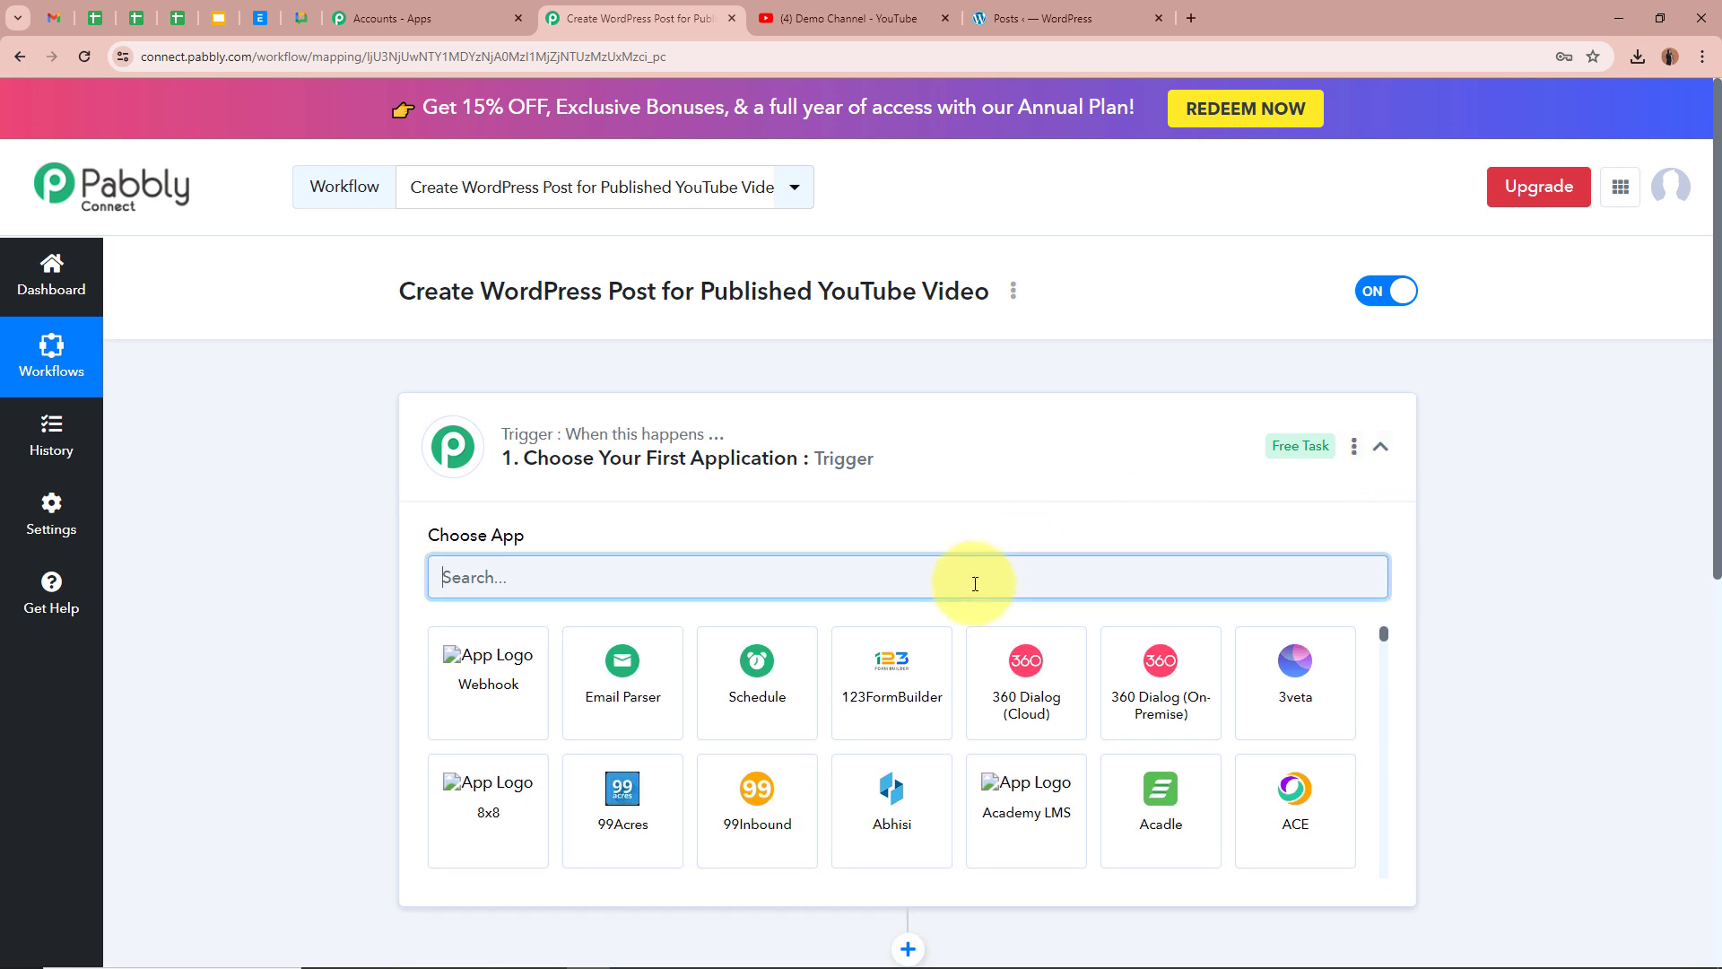
type("YouTube")
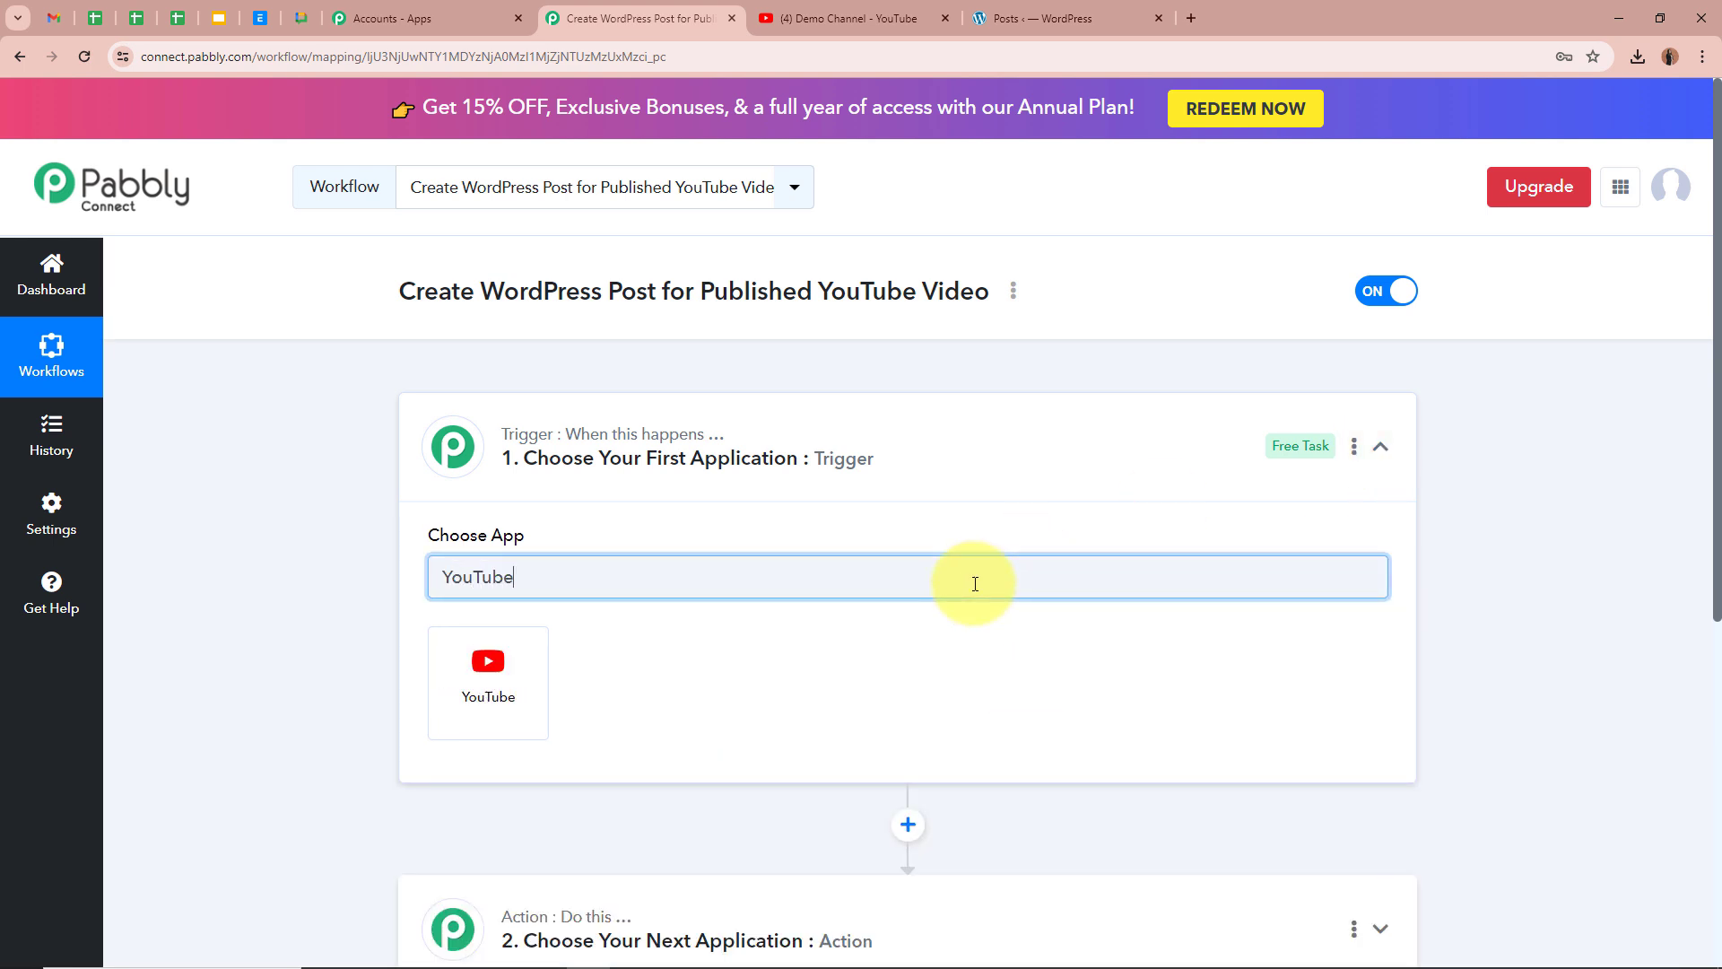
left_click(513, 685)
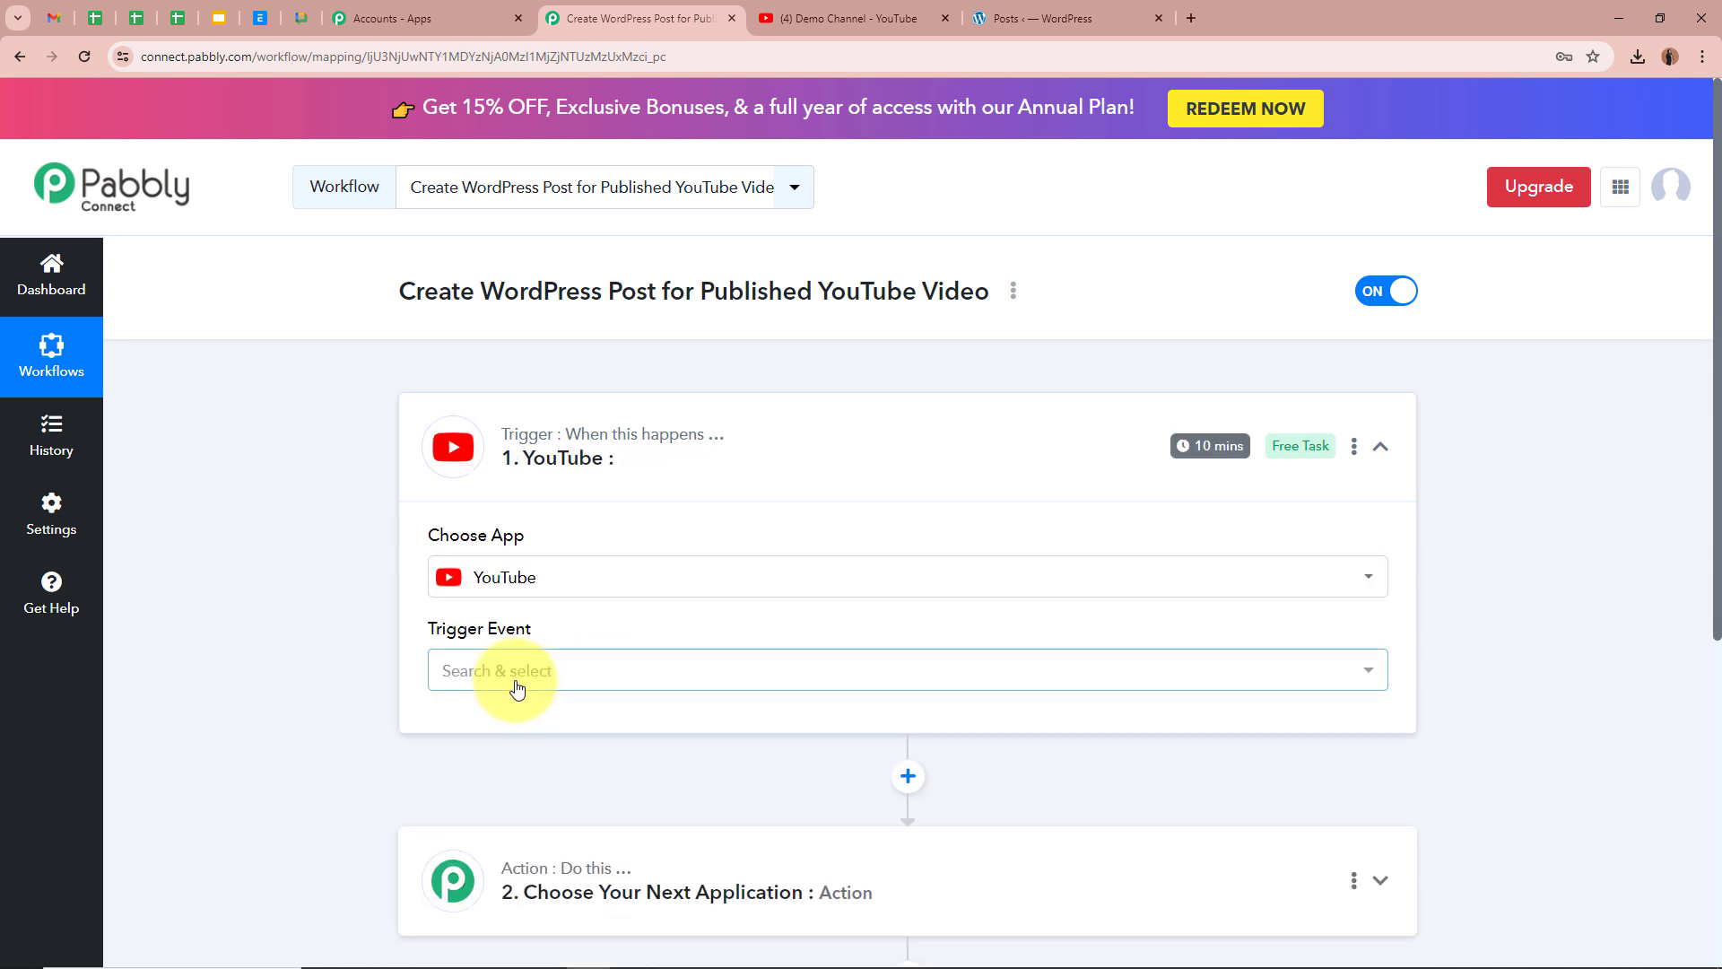
left_click(517, 688)
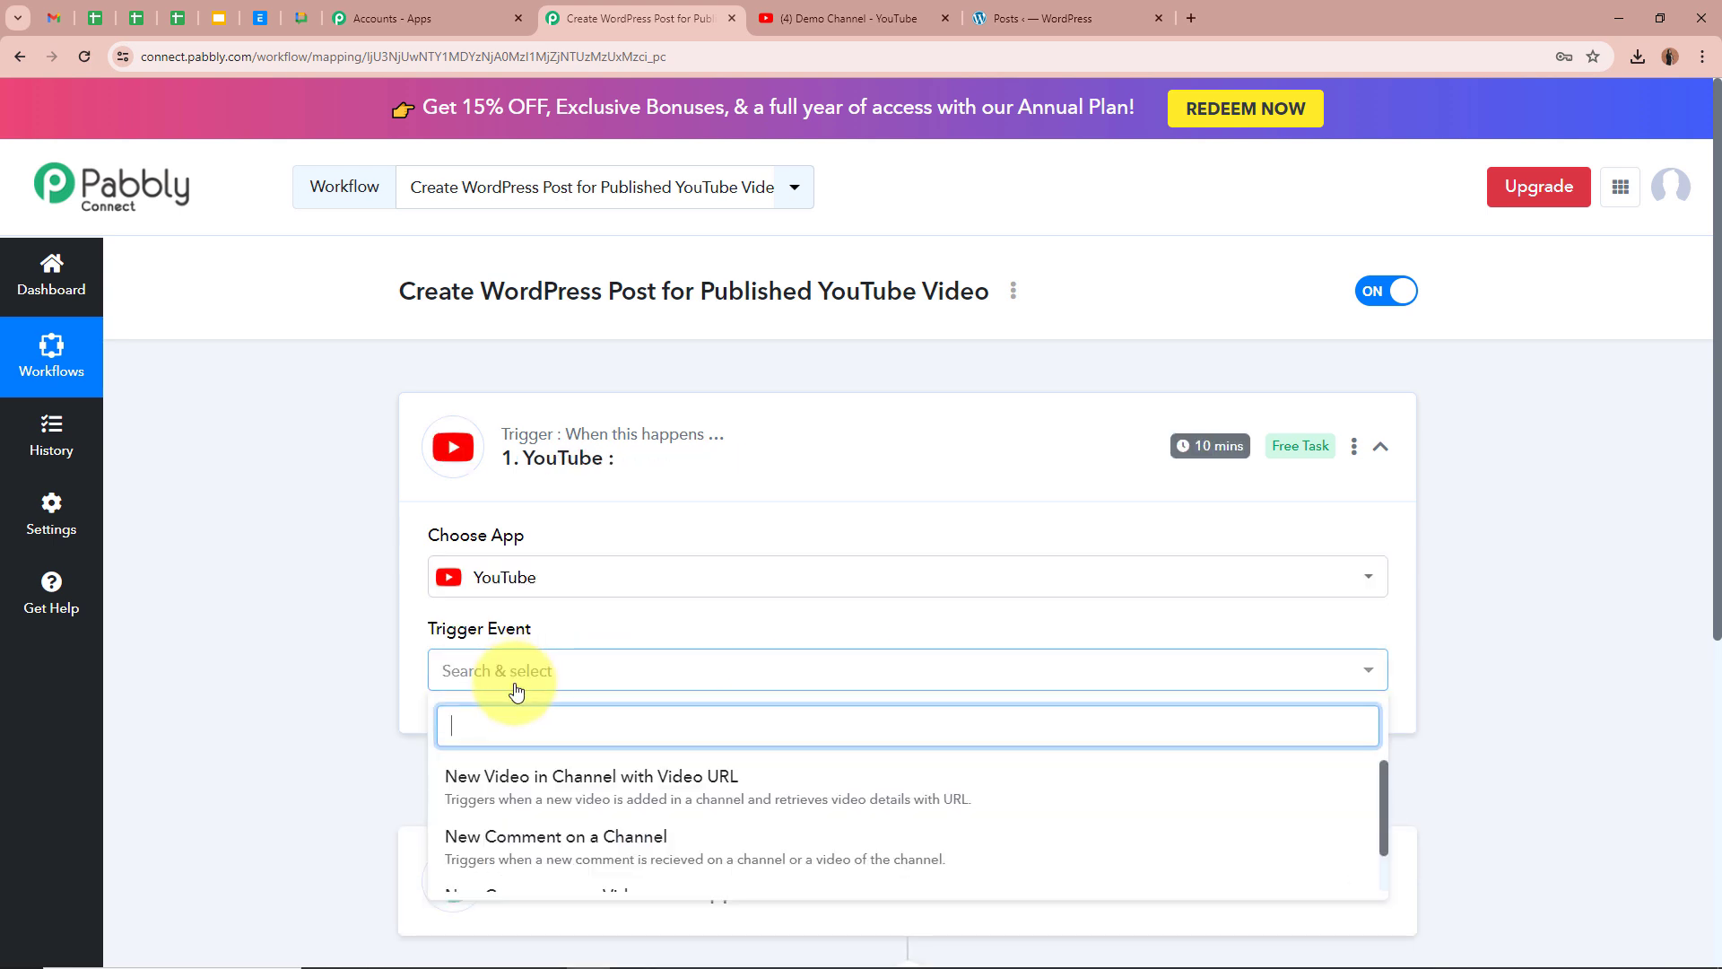
left_click(631, 793)
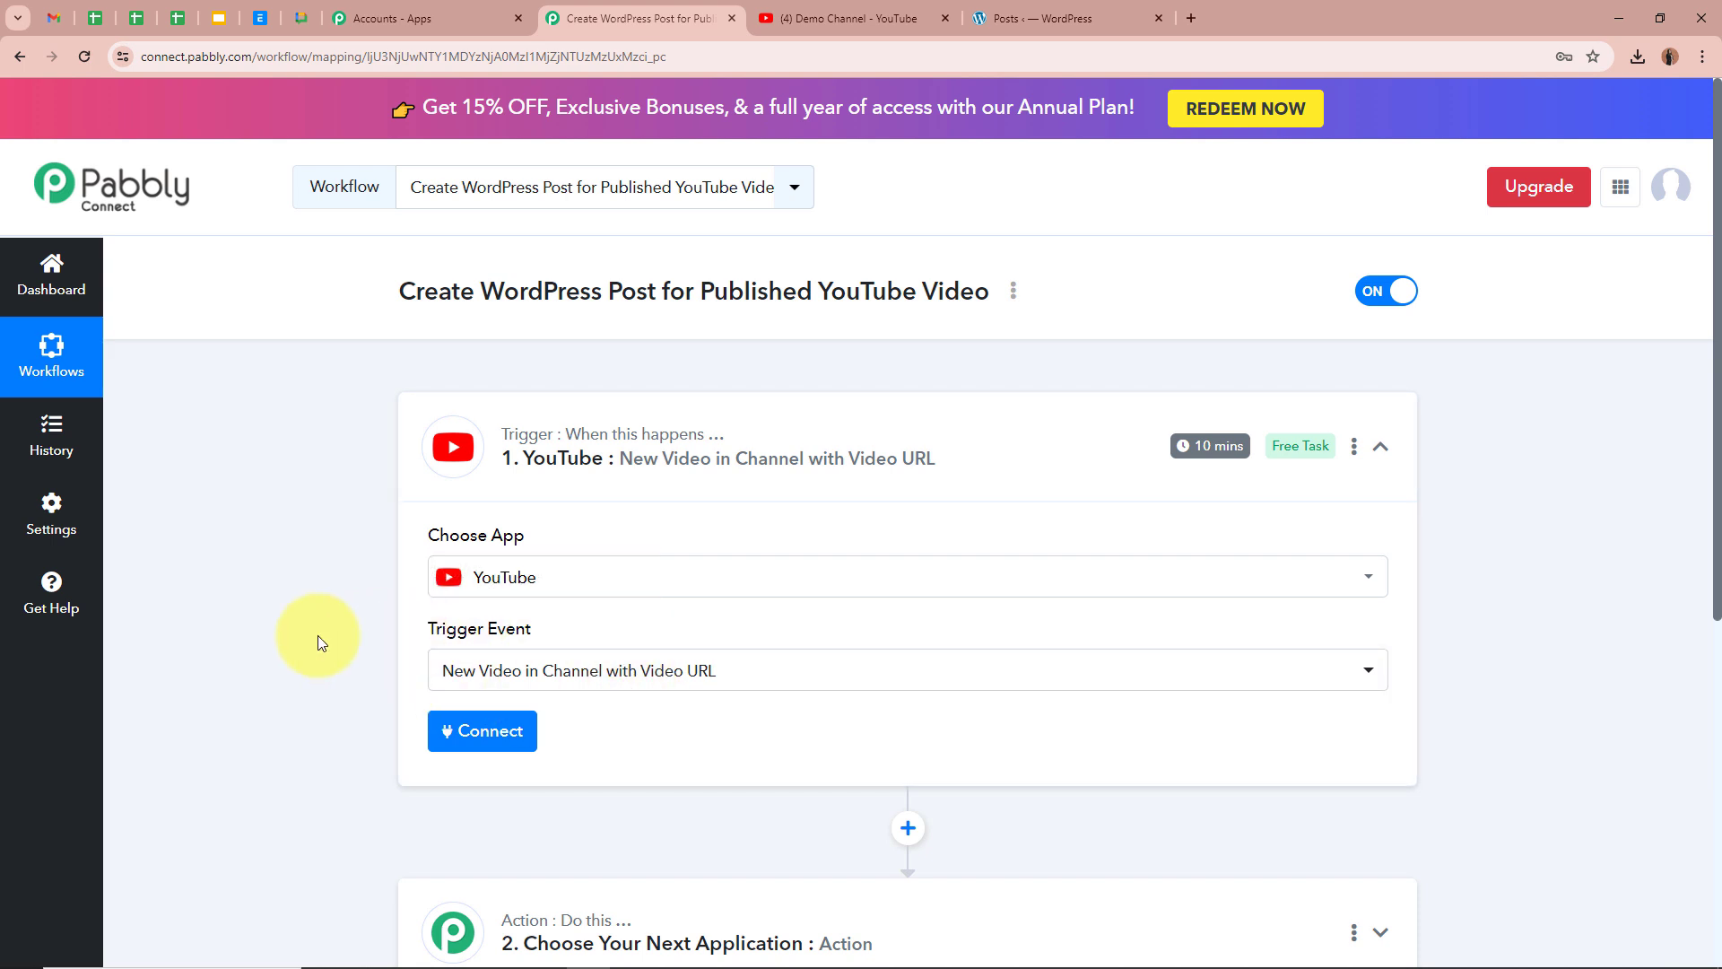
Check the Demo Channel on YouTube, then link the trigger to YouTube through a new connection and authorize Google account access
scroll(318, 635, "down", 2)
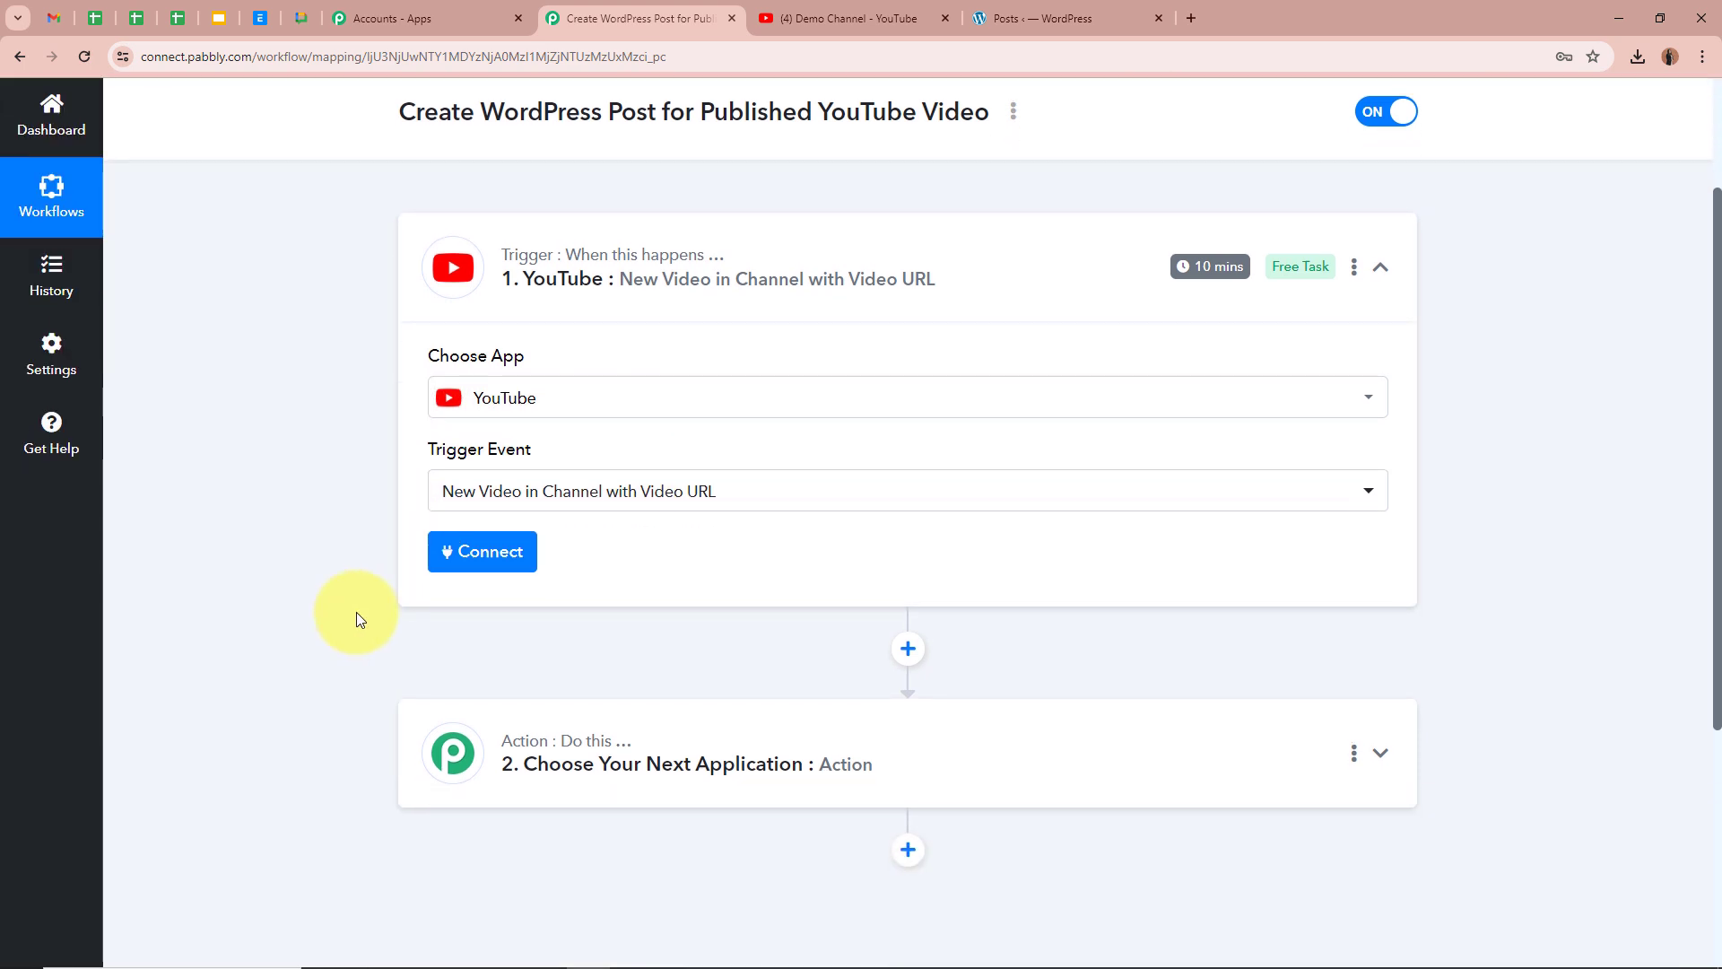
left_click(850, 18)
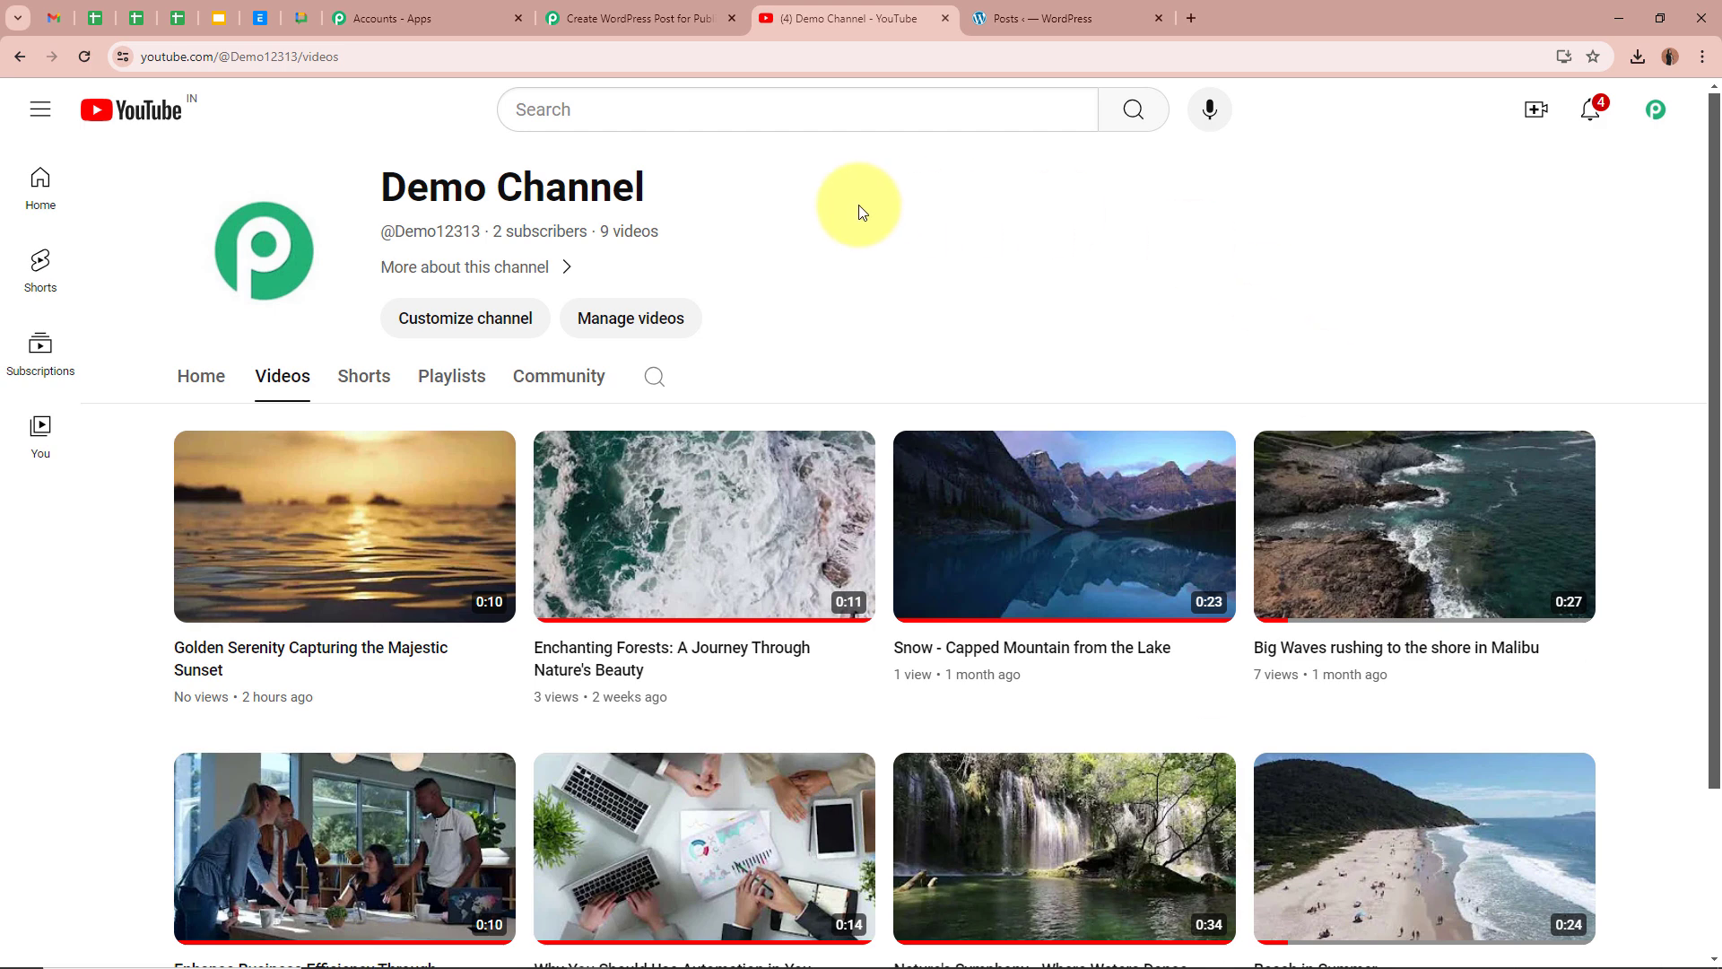
left_click(603, 18)
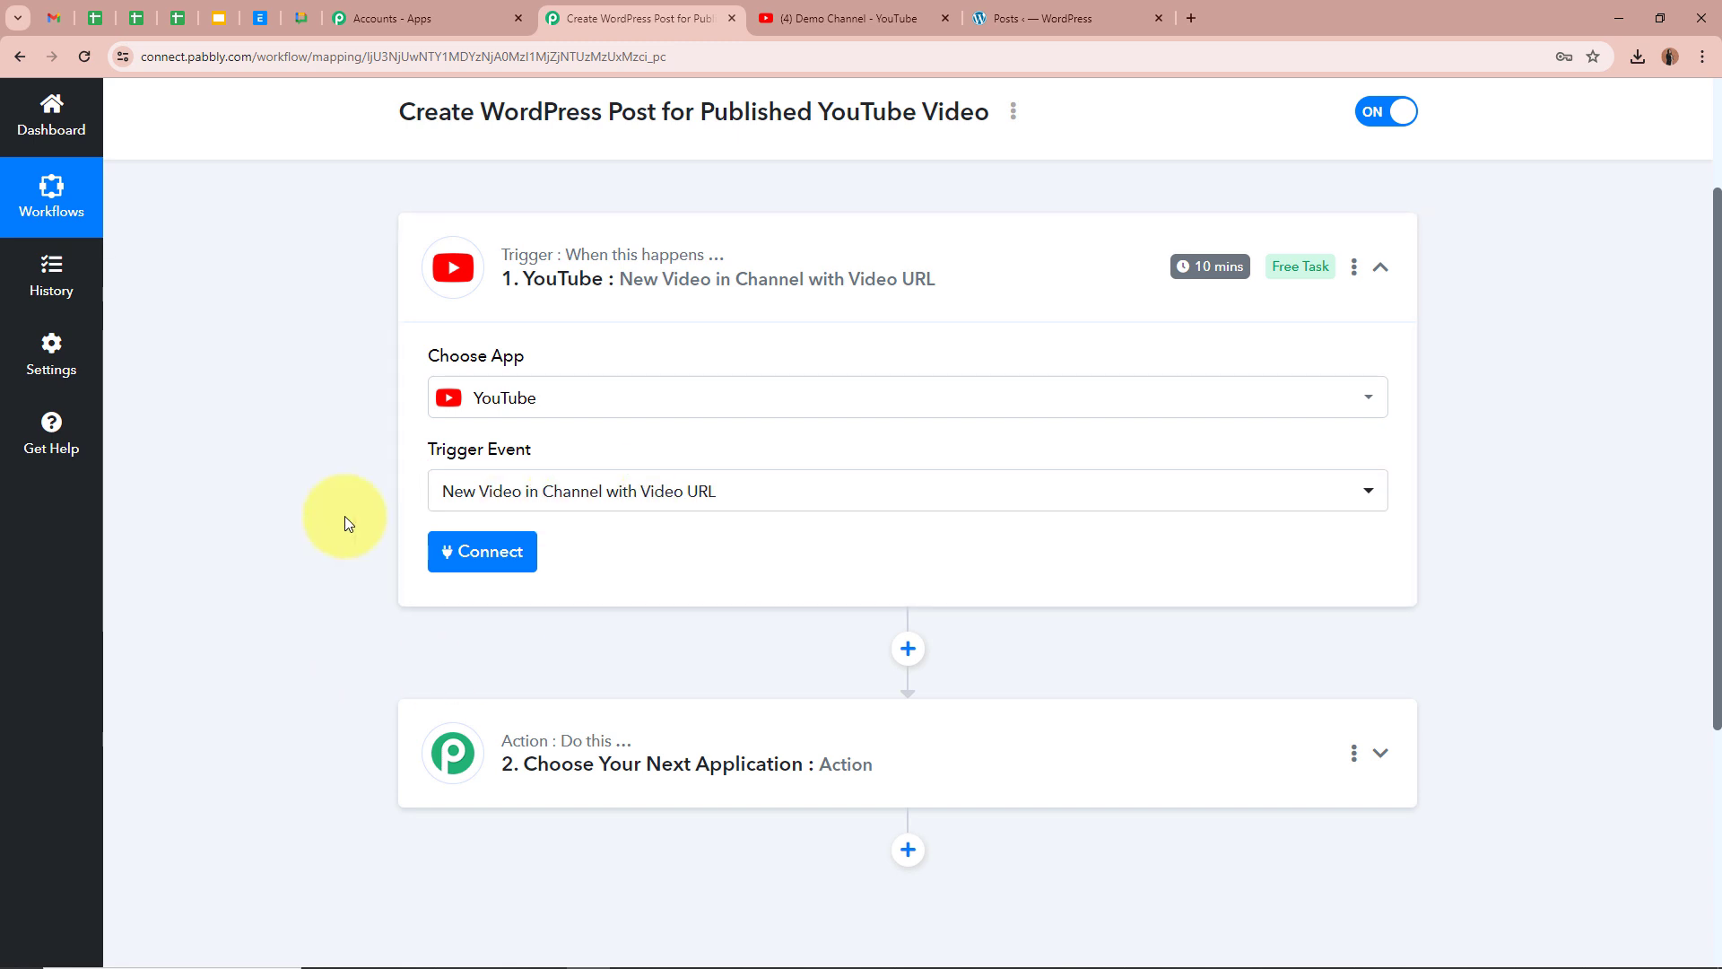
left_click(467, 551)
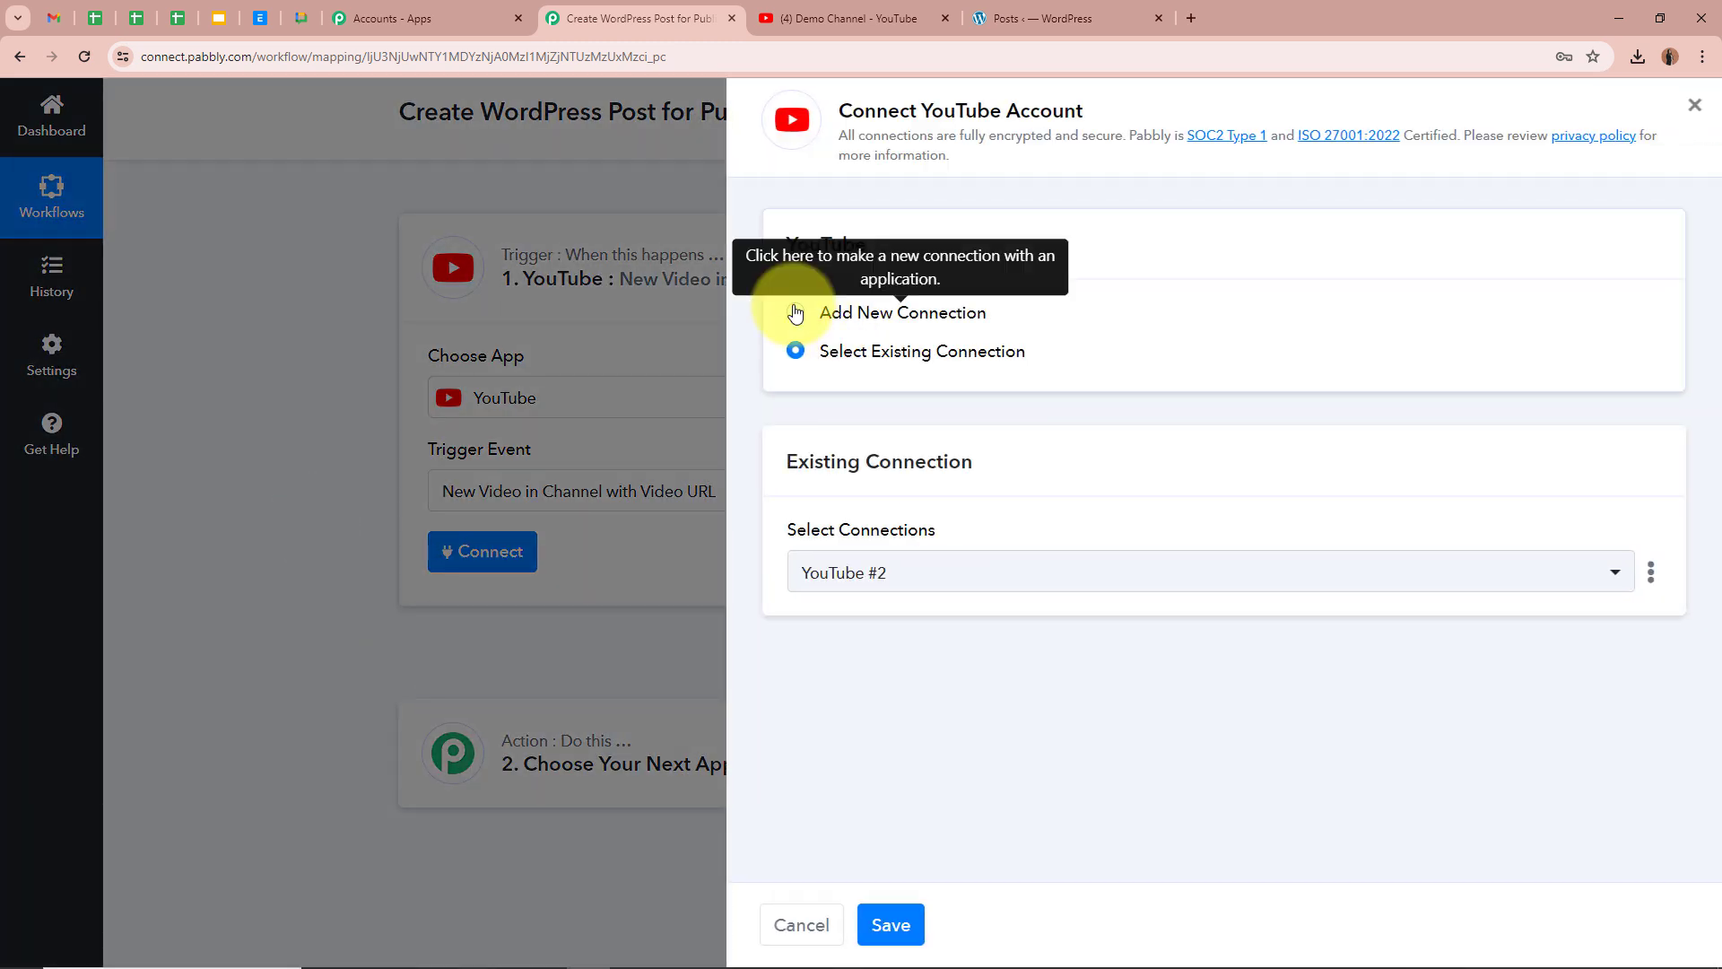
left_click(796, 310)
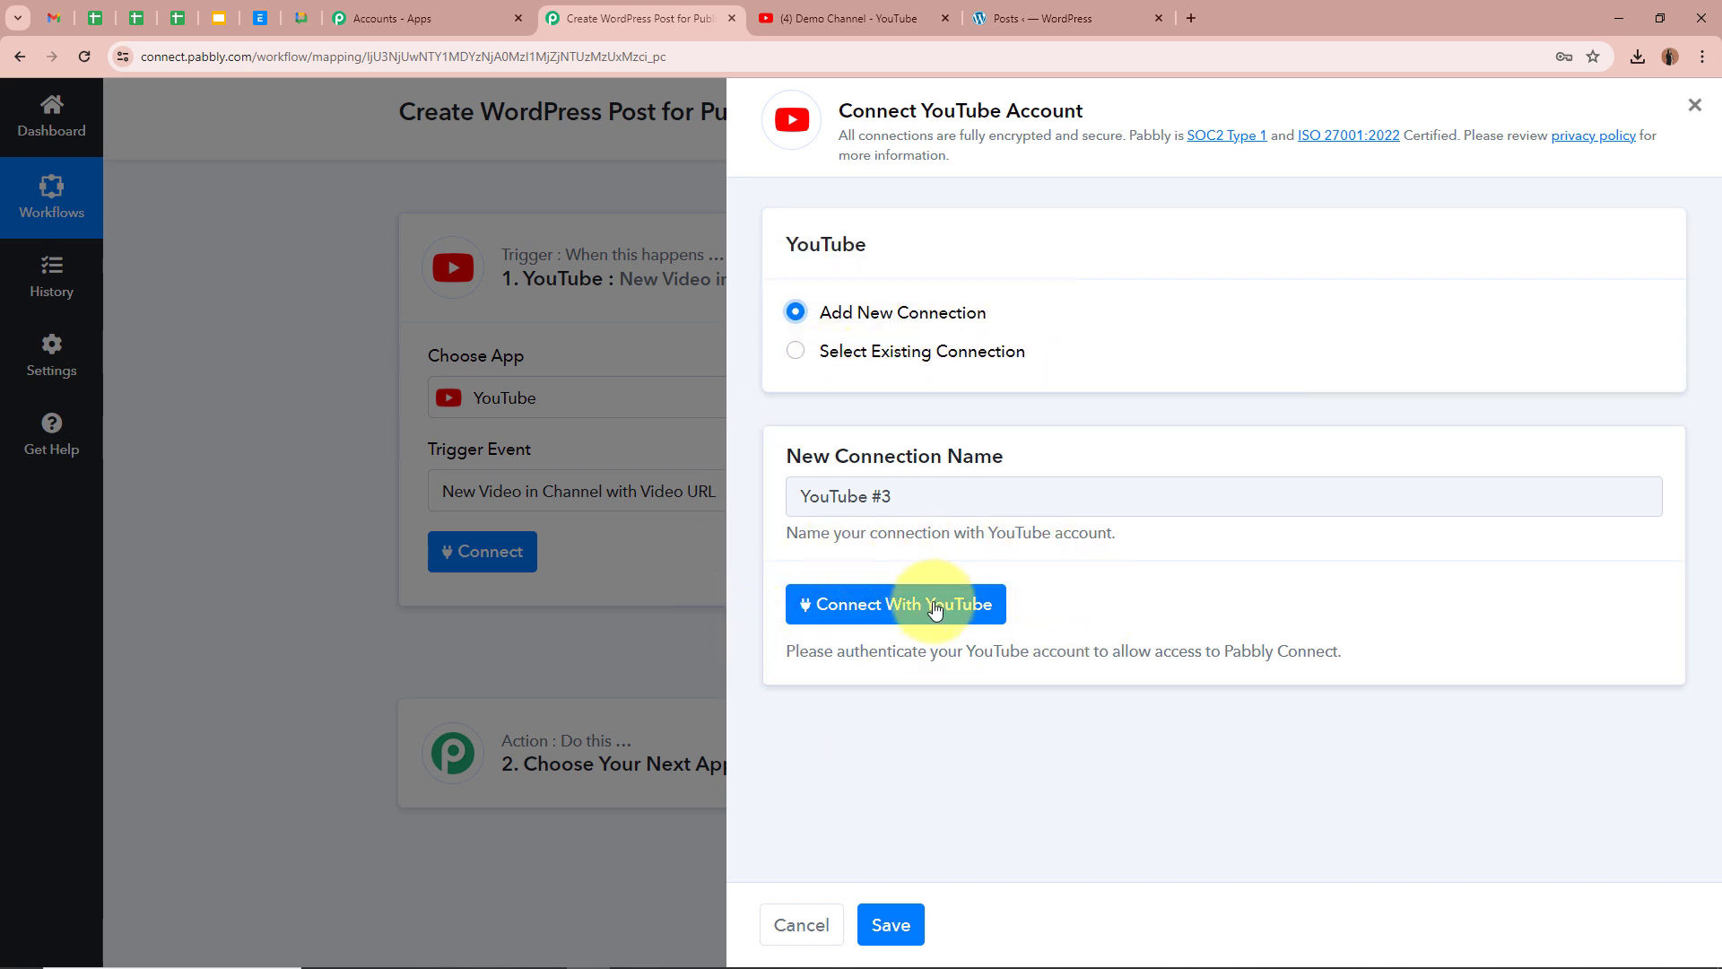
left_click(900, 604)
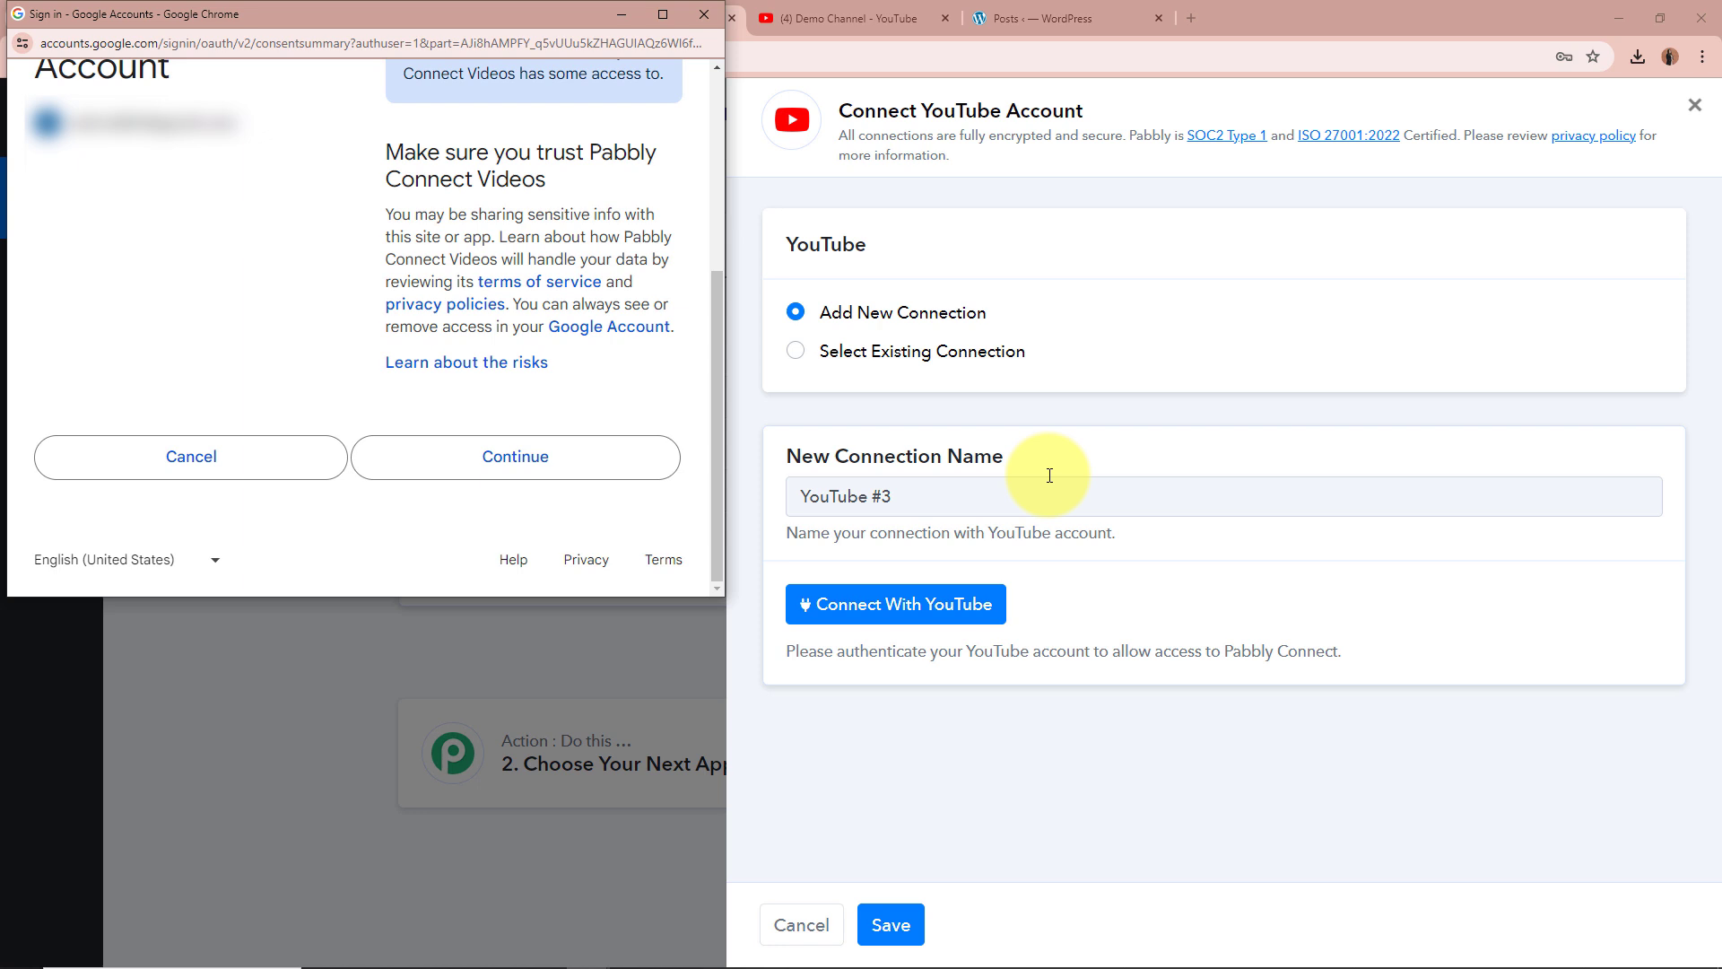
left_click(530, 465)
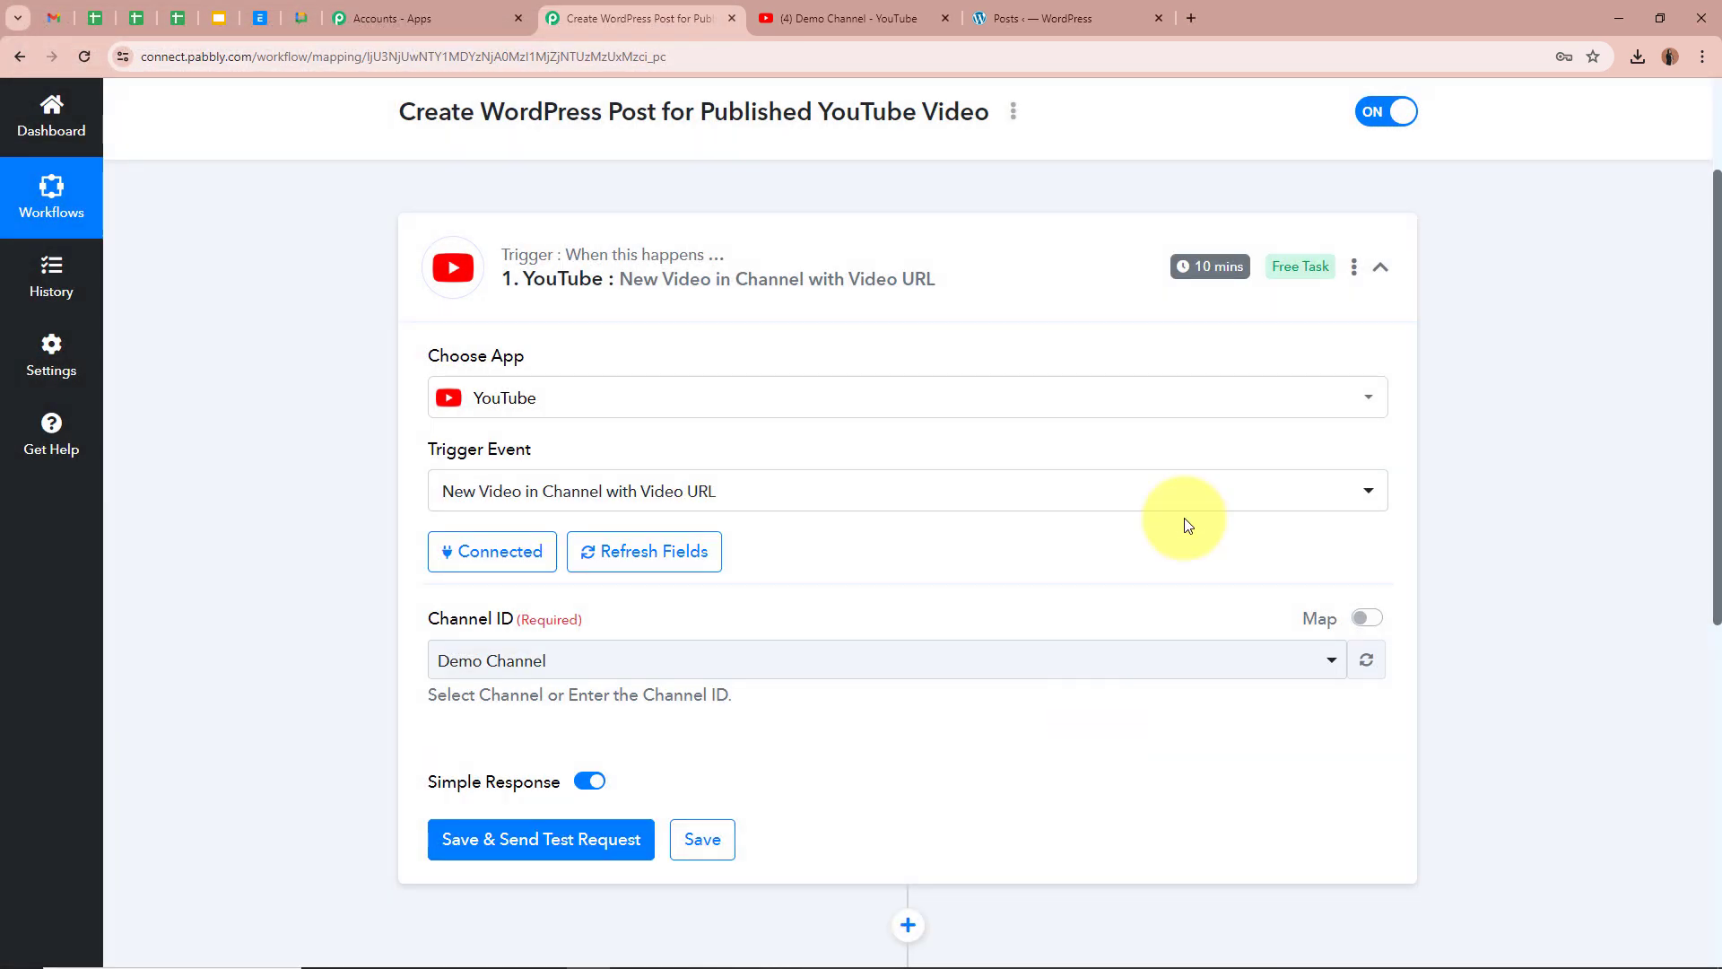
Compare with the open YouTube channel and select Demo Channel as the trigger's Channel ID
scroll(278, 565, "down", 2)
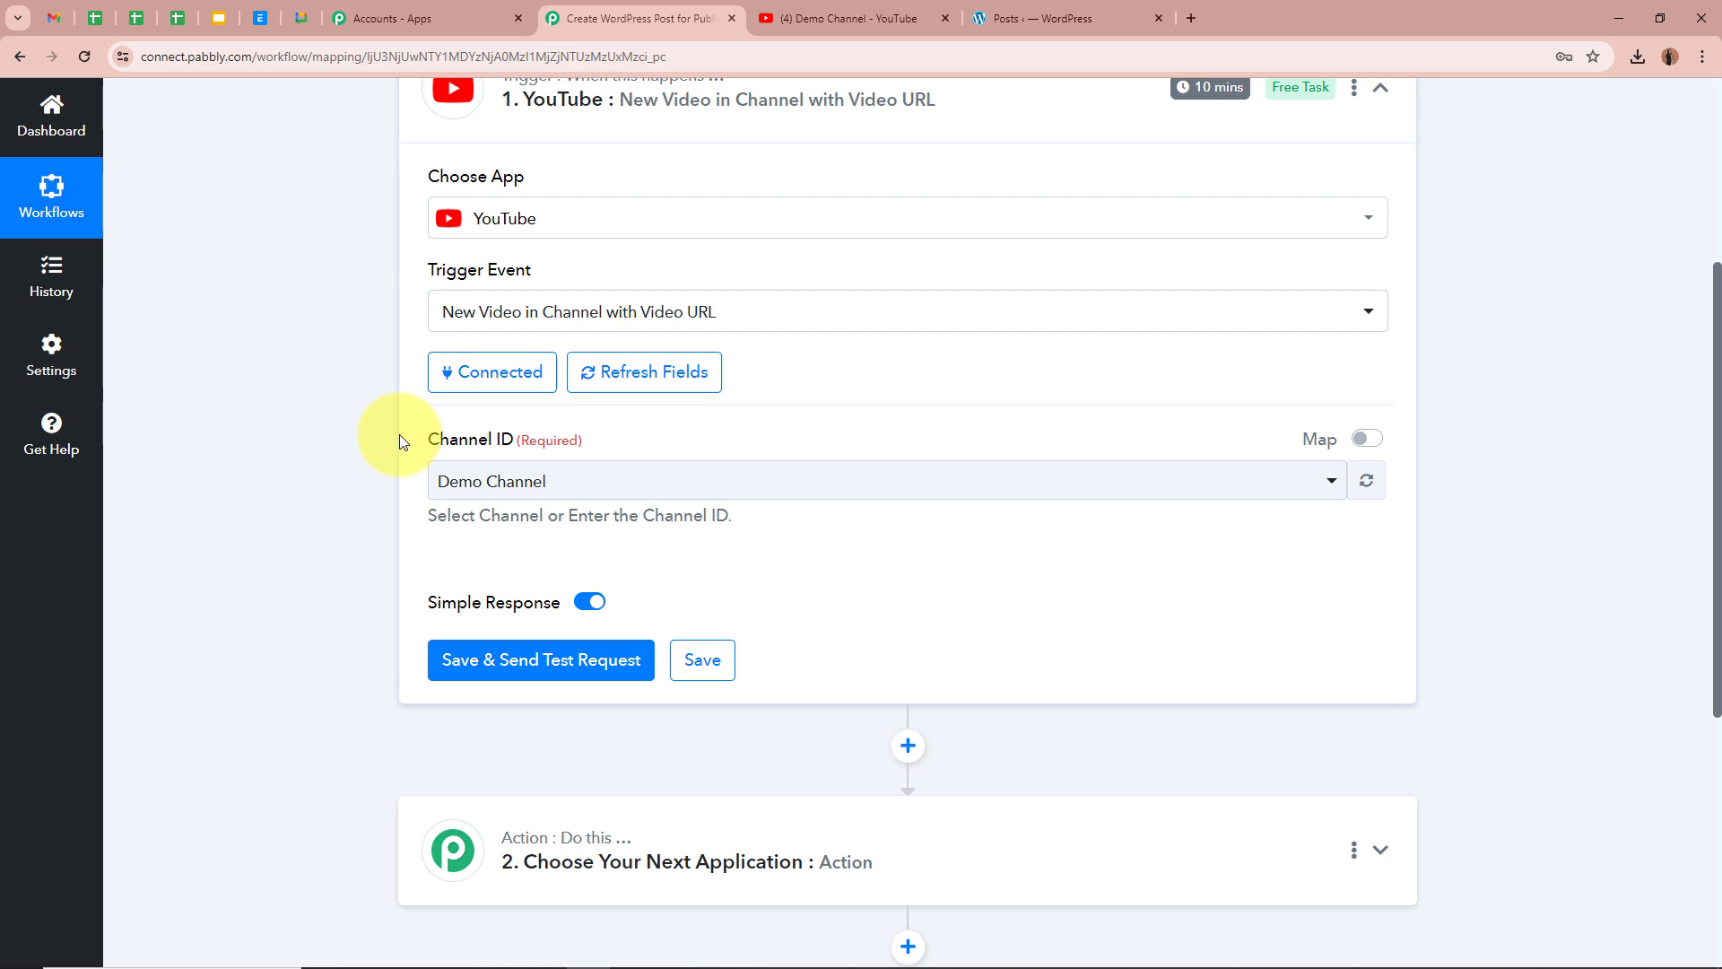
left_click(875, 19)
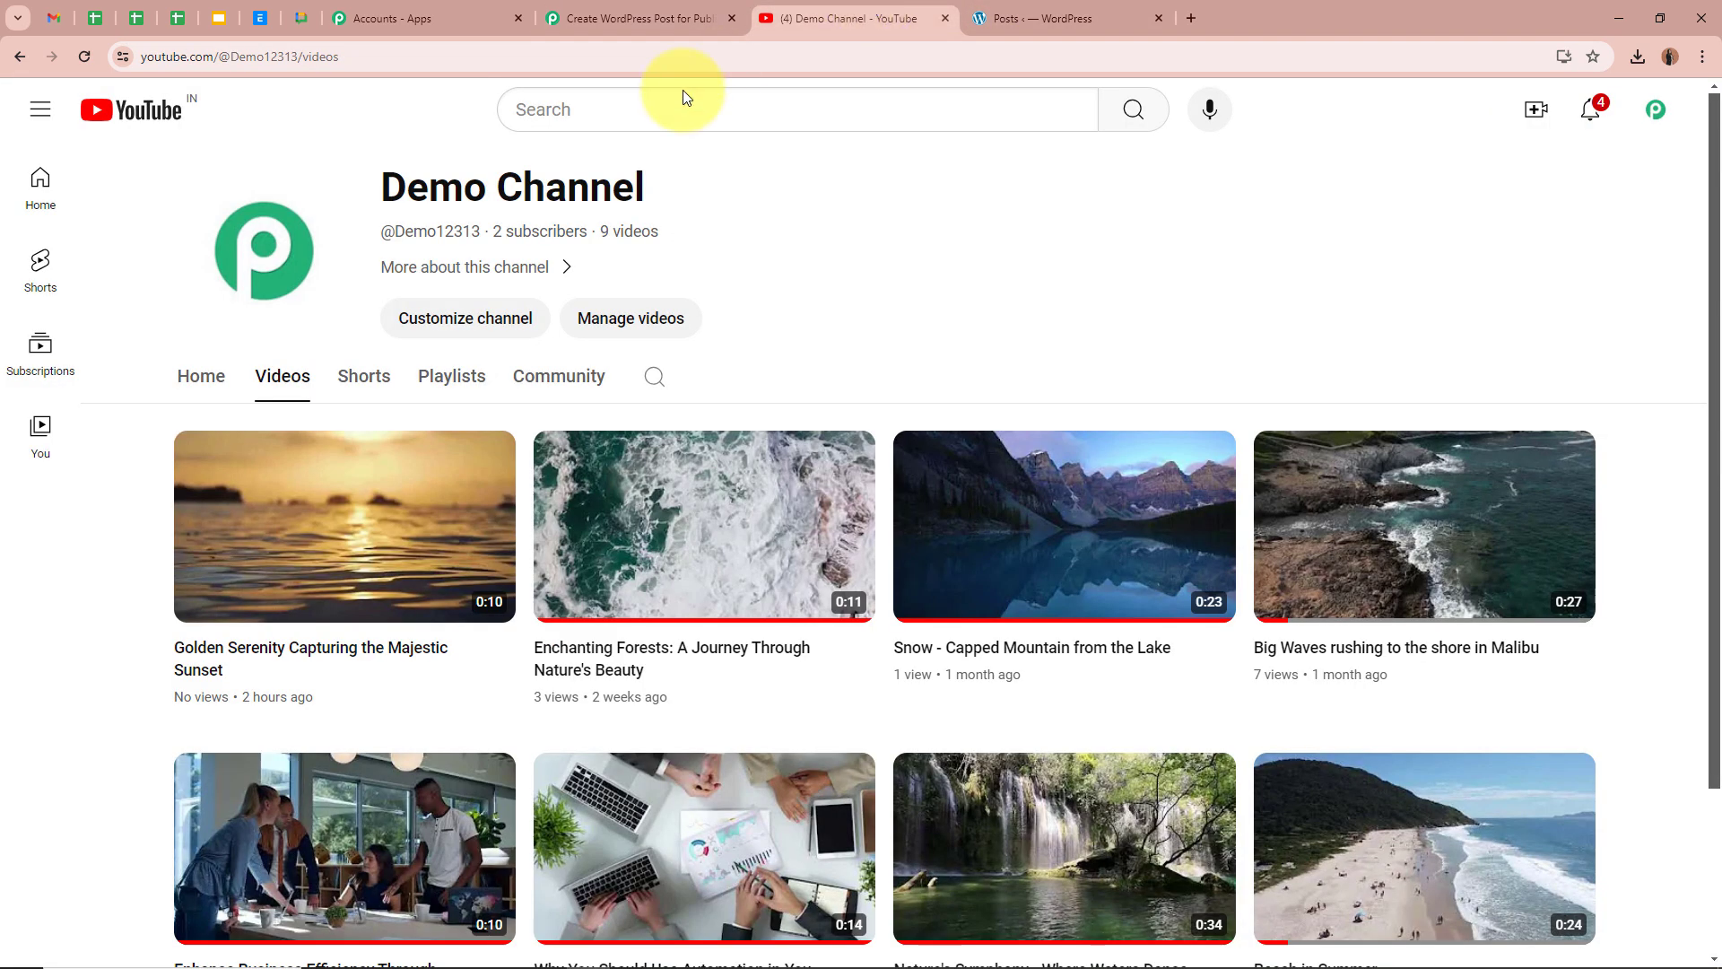
left_click(596, 18)
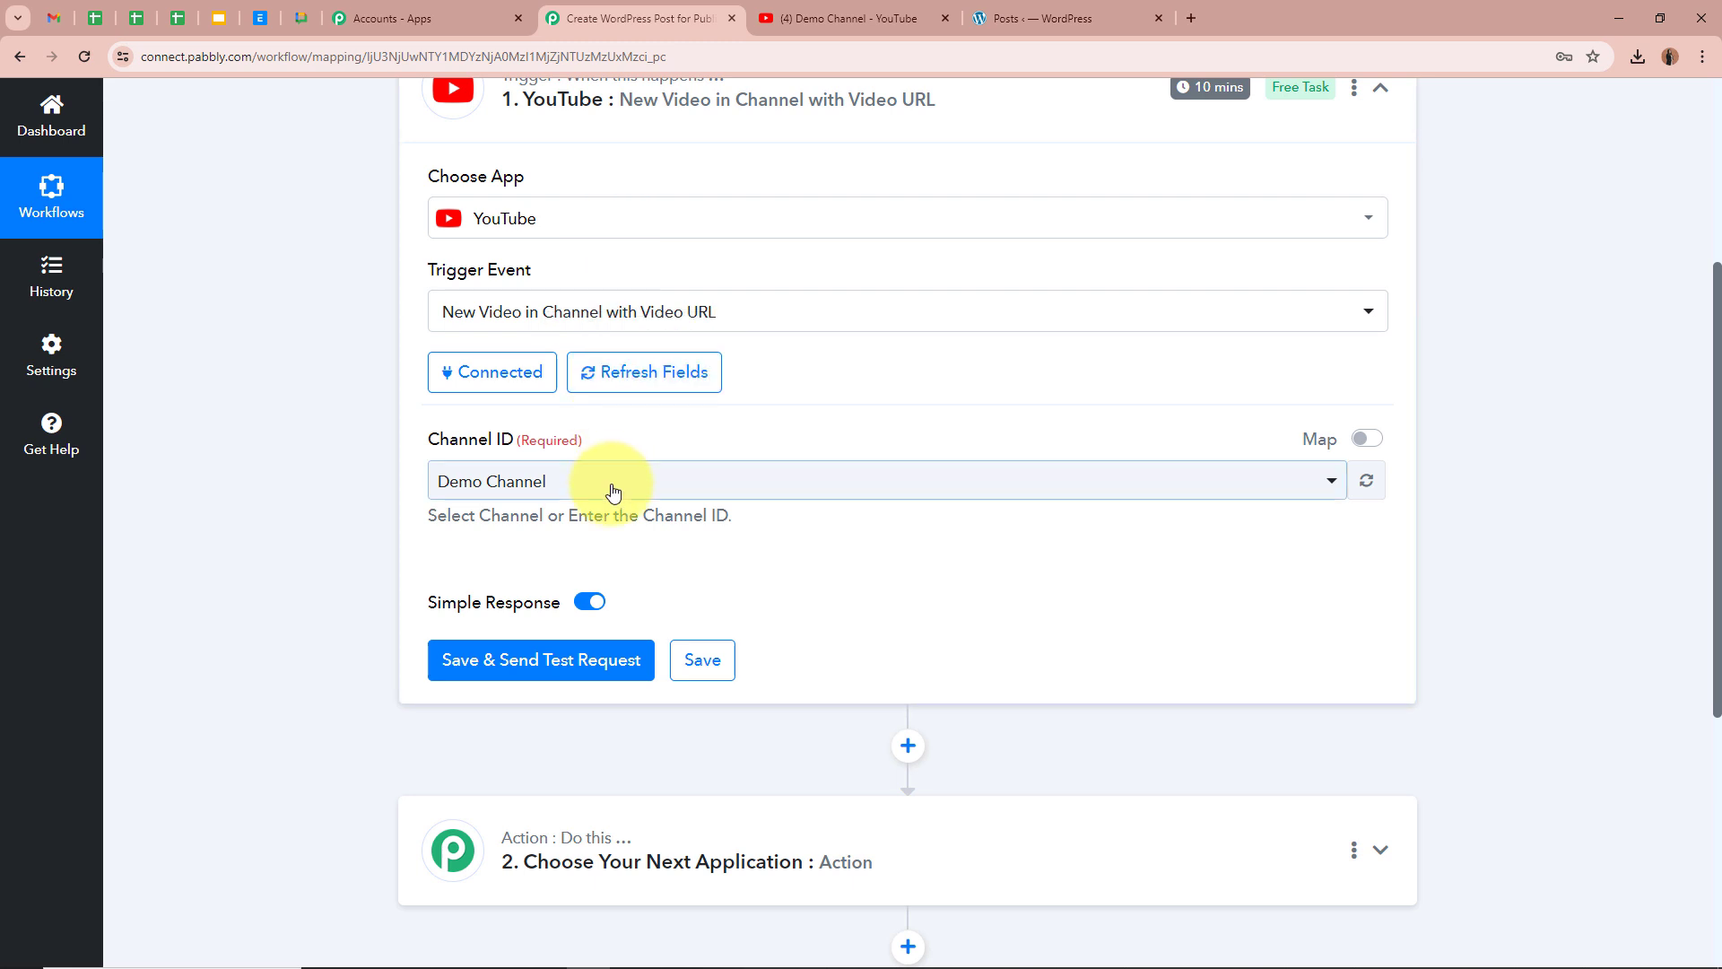
left_click(690, 485)
left_click(568, 588)
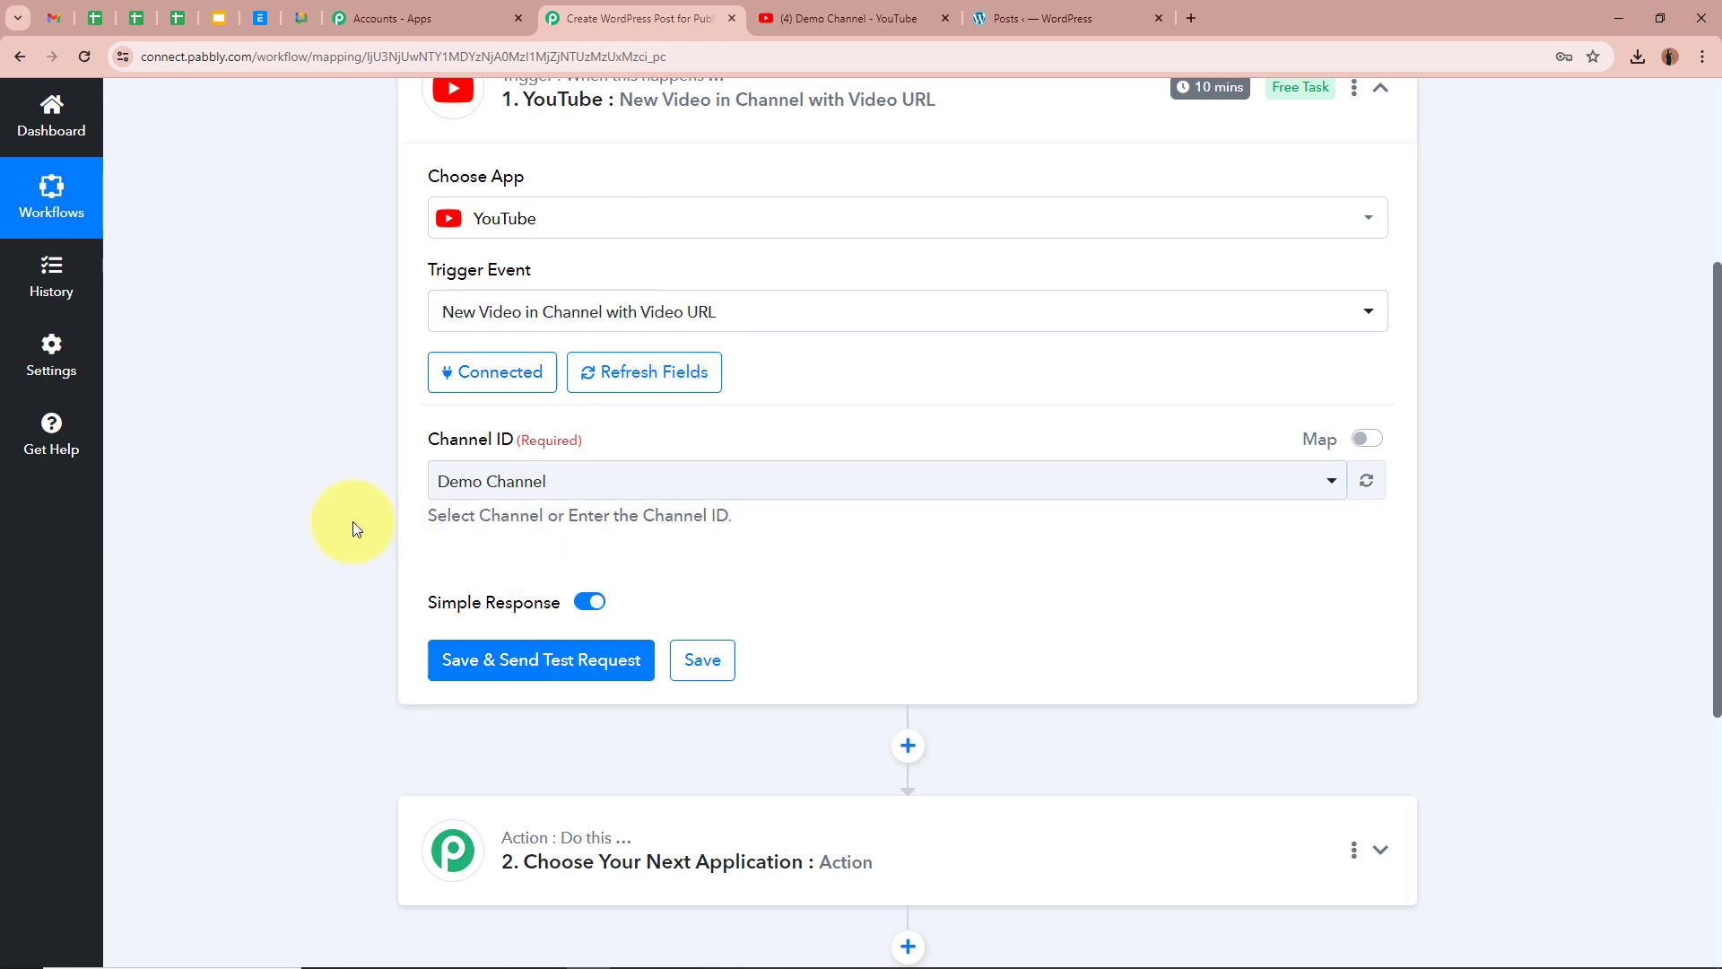
Open the video "Golden Serenity Capturing the Majestic Sunset" on the YouTube Demo Channel and examine its title and full description
scroll(646, 384, "down", 1)
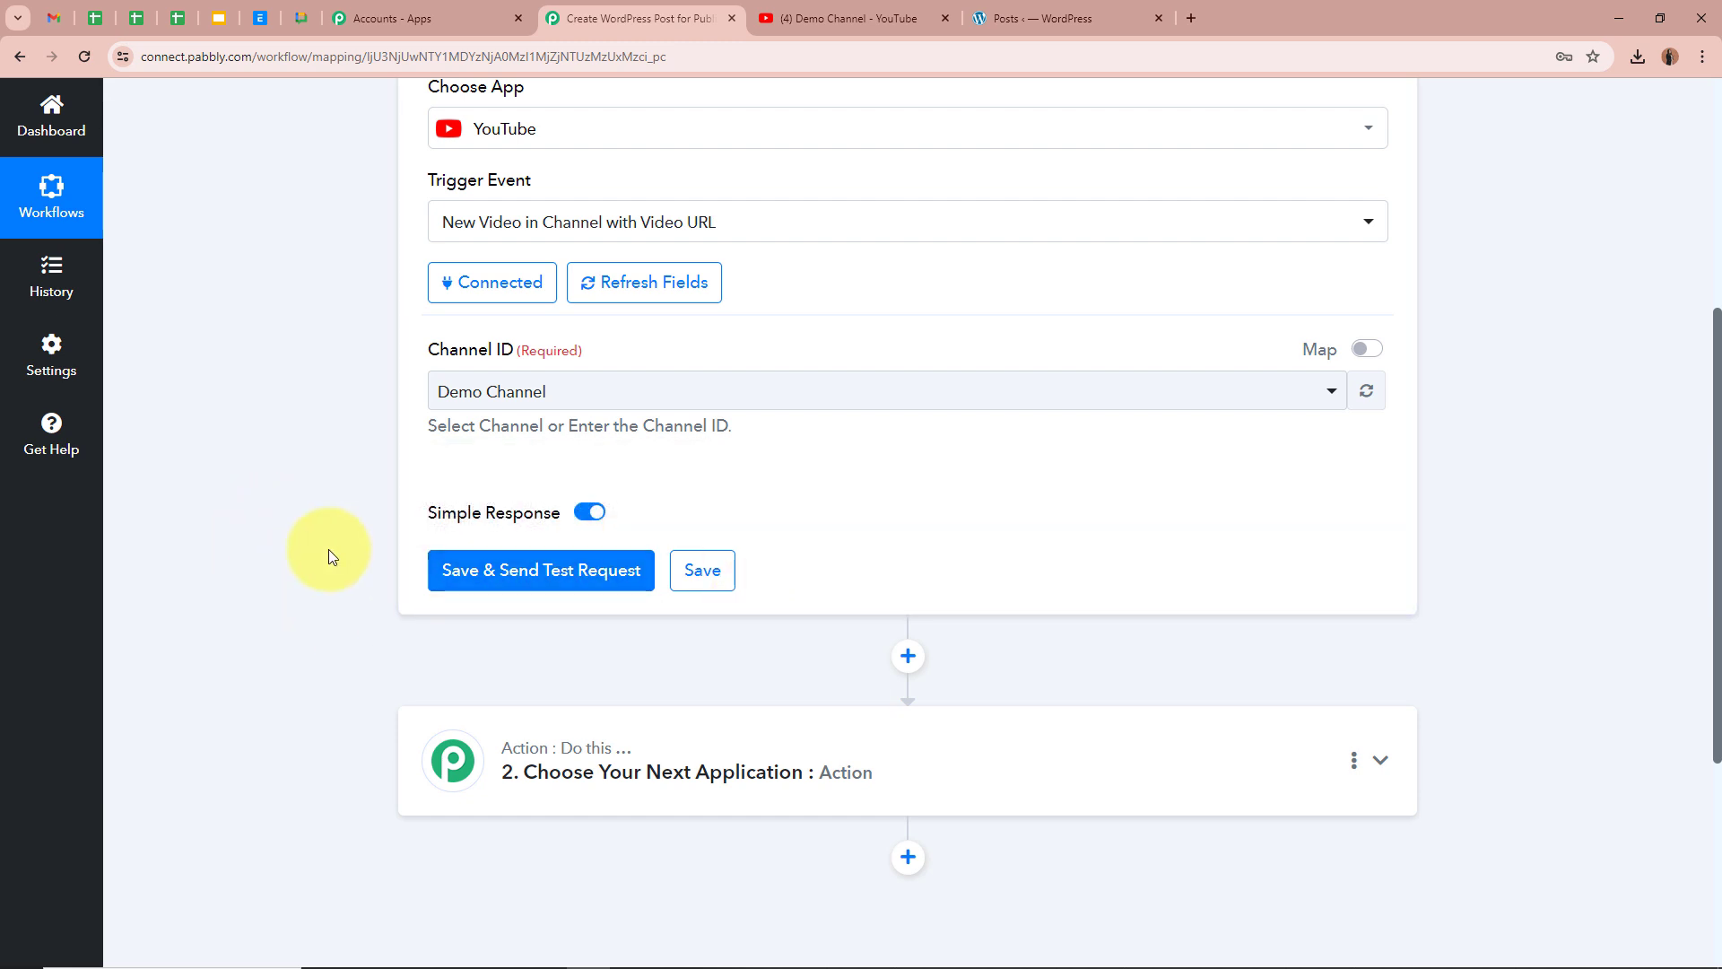
left_click(874, 16)
left_click(377, 550)
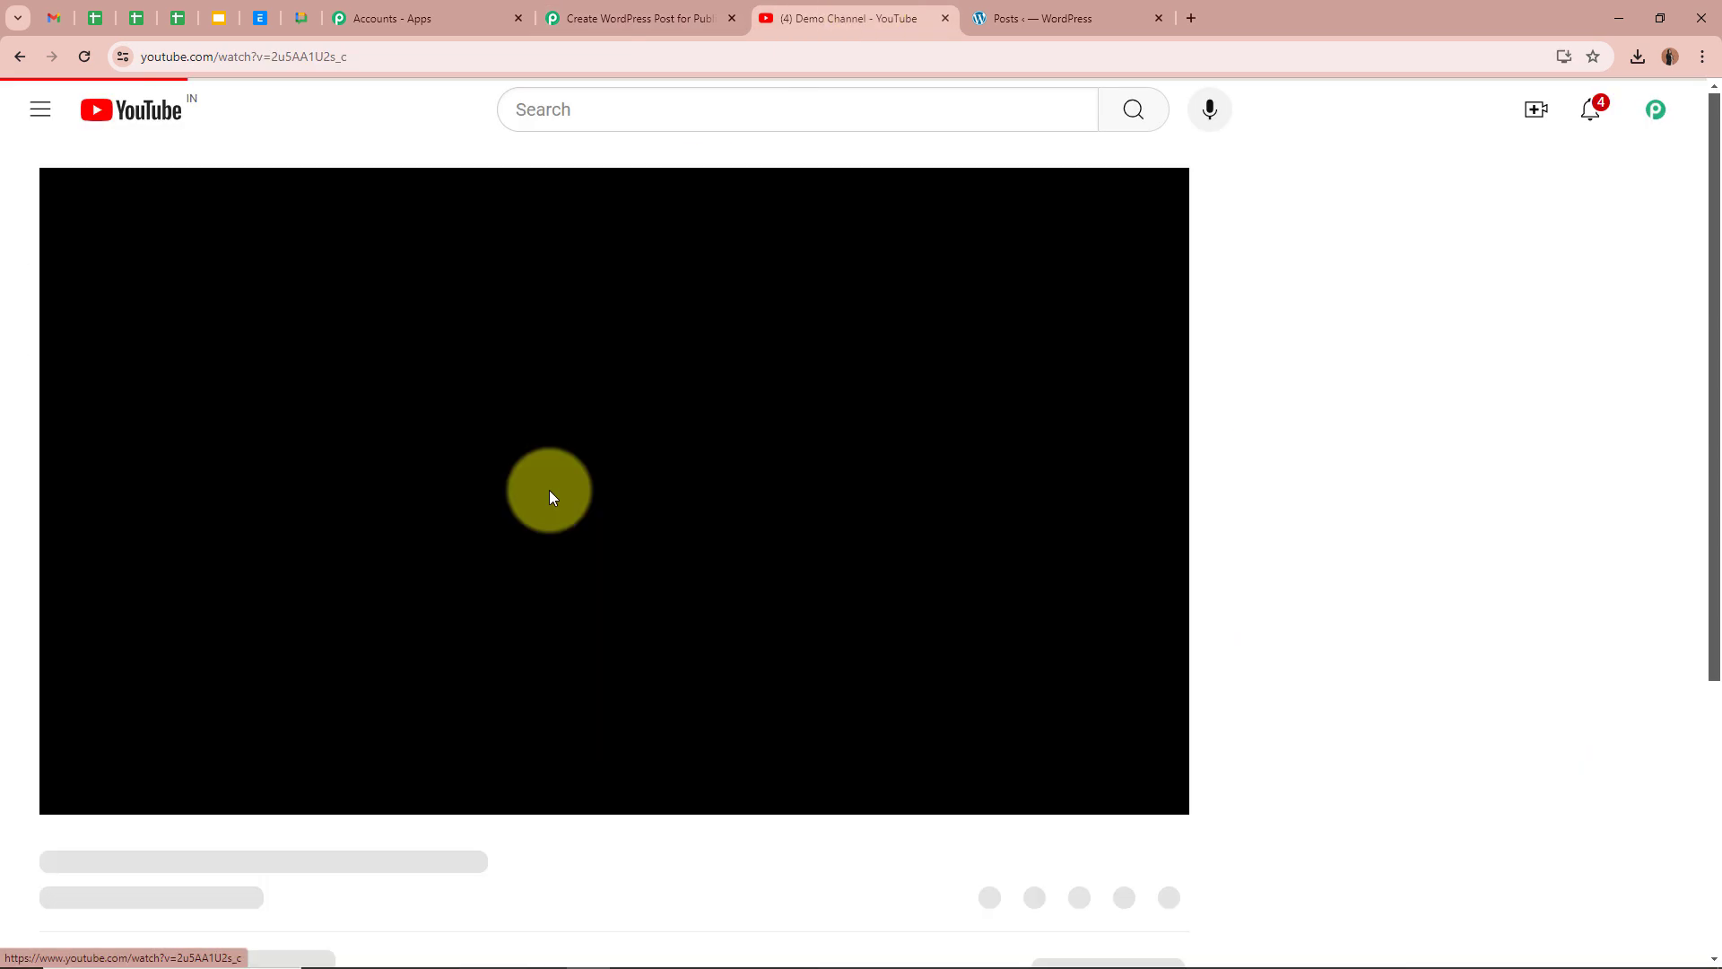
left_click(730, 438)
scroll(730, 439, "down", 3)
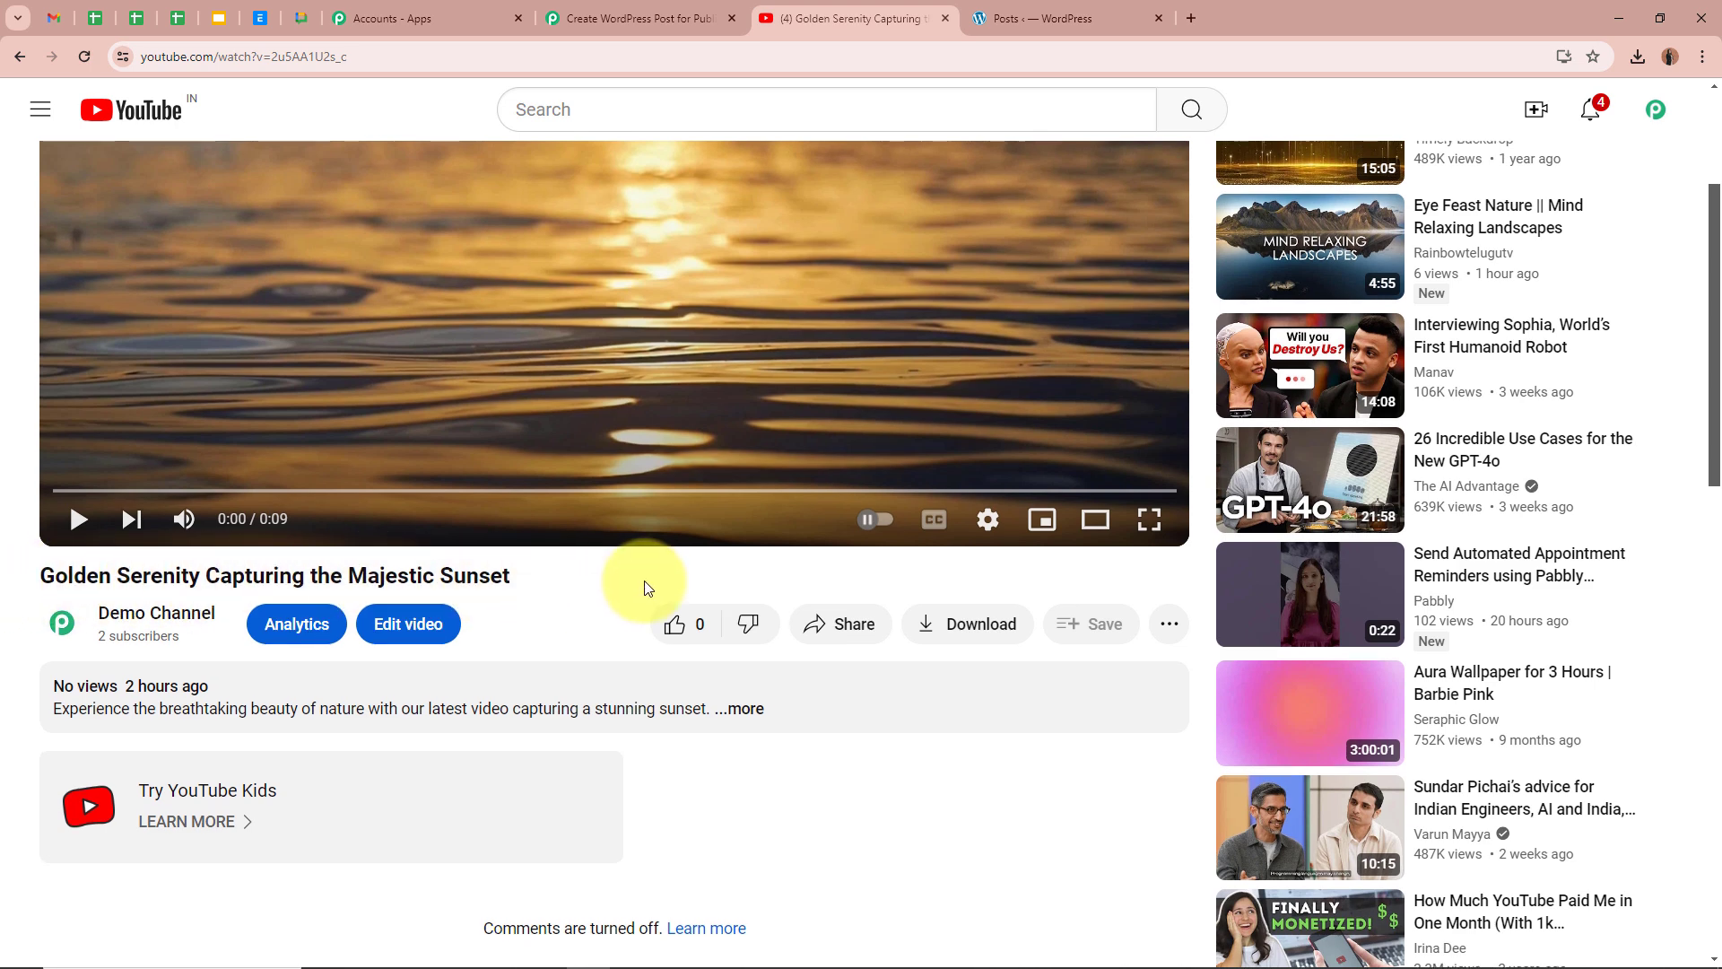
scroll(644, 587, "up", 3)
scroll(463, 595, "down", 2)
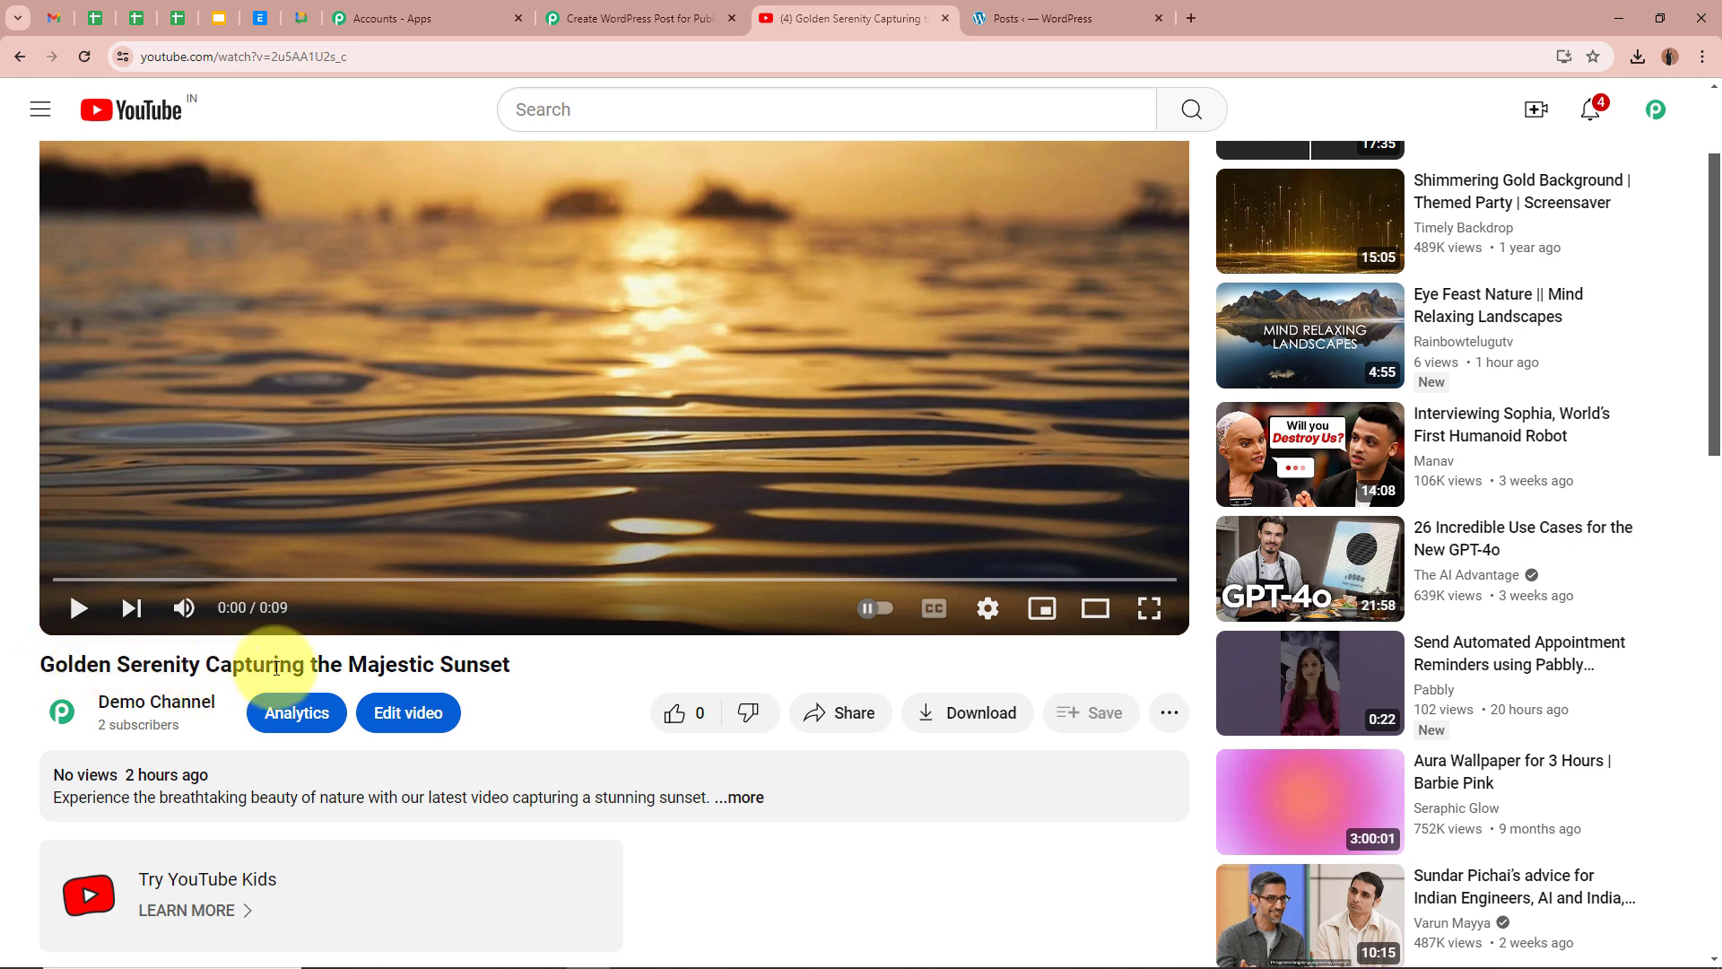
left_click(741, 798)
scroll(443, 613, "down", 3)
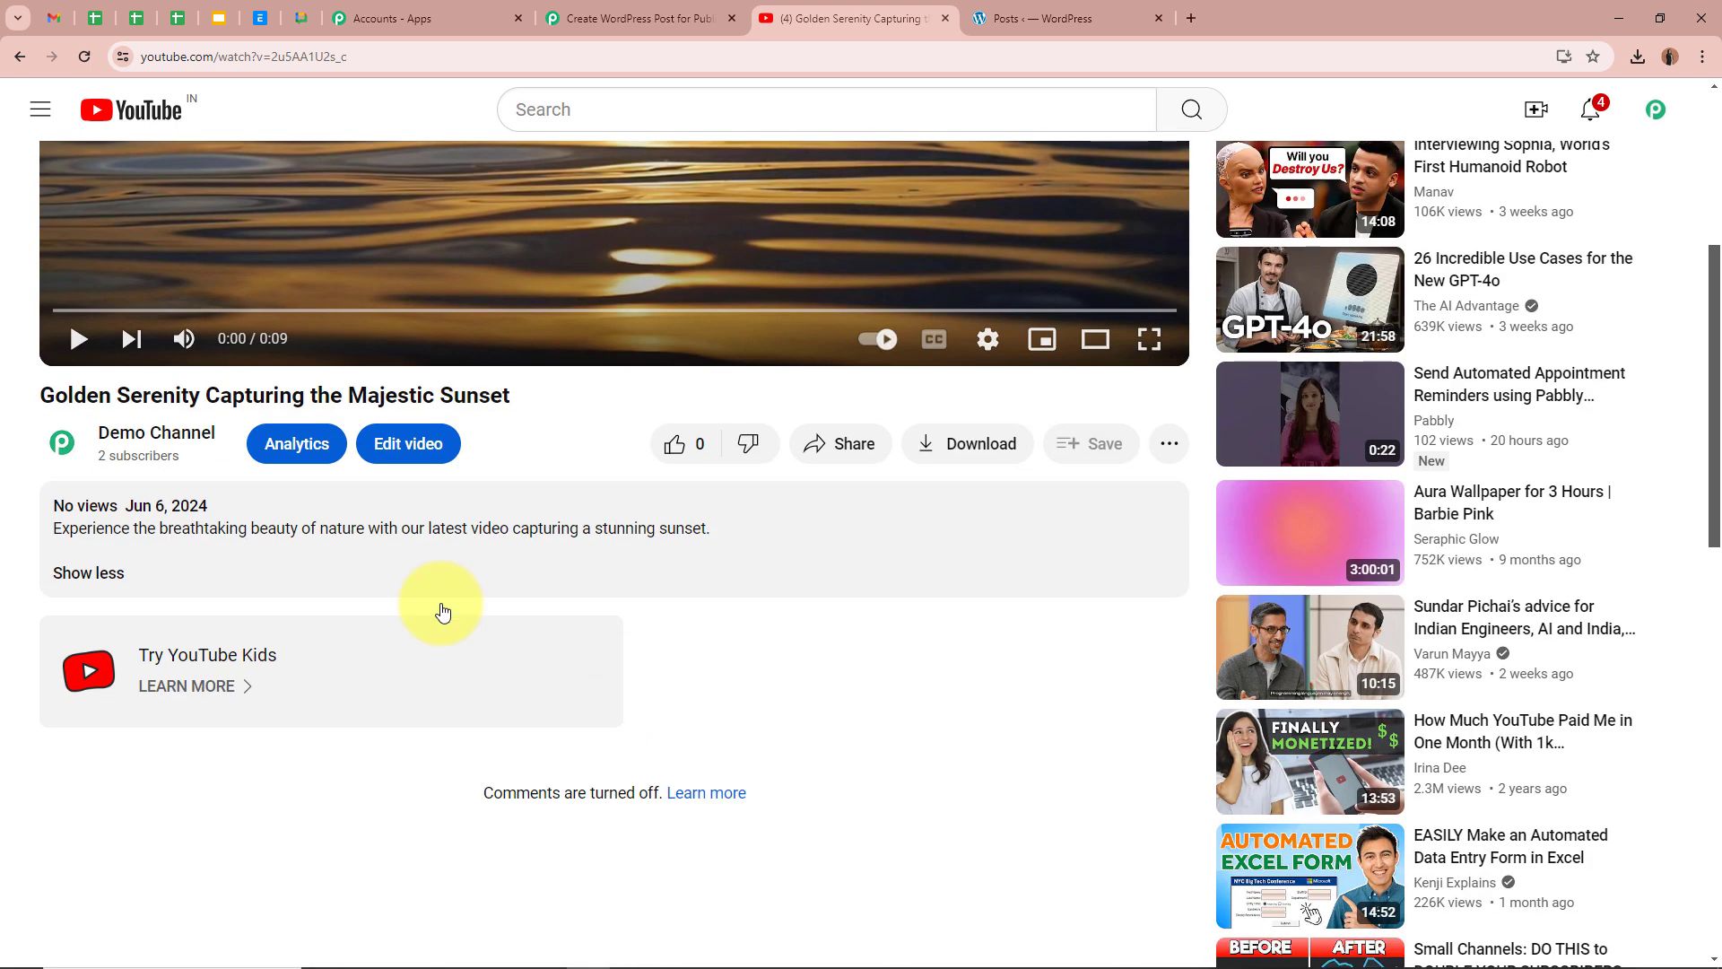
left_click_drag(51, 530, 812, 529)
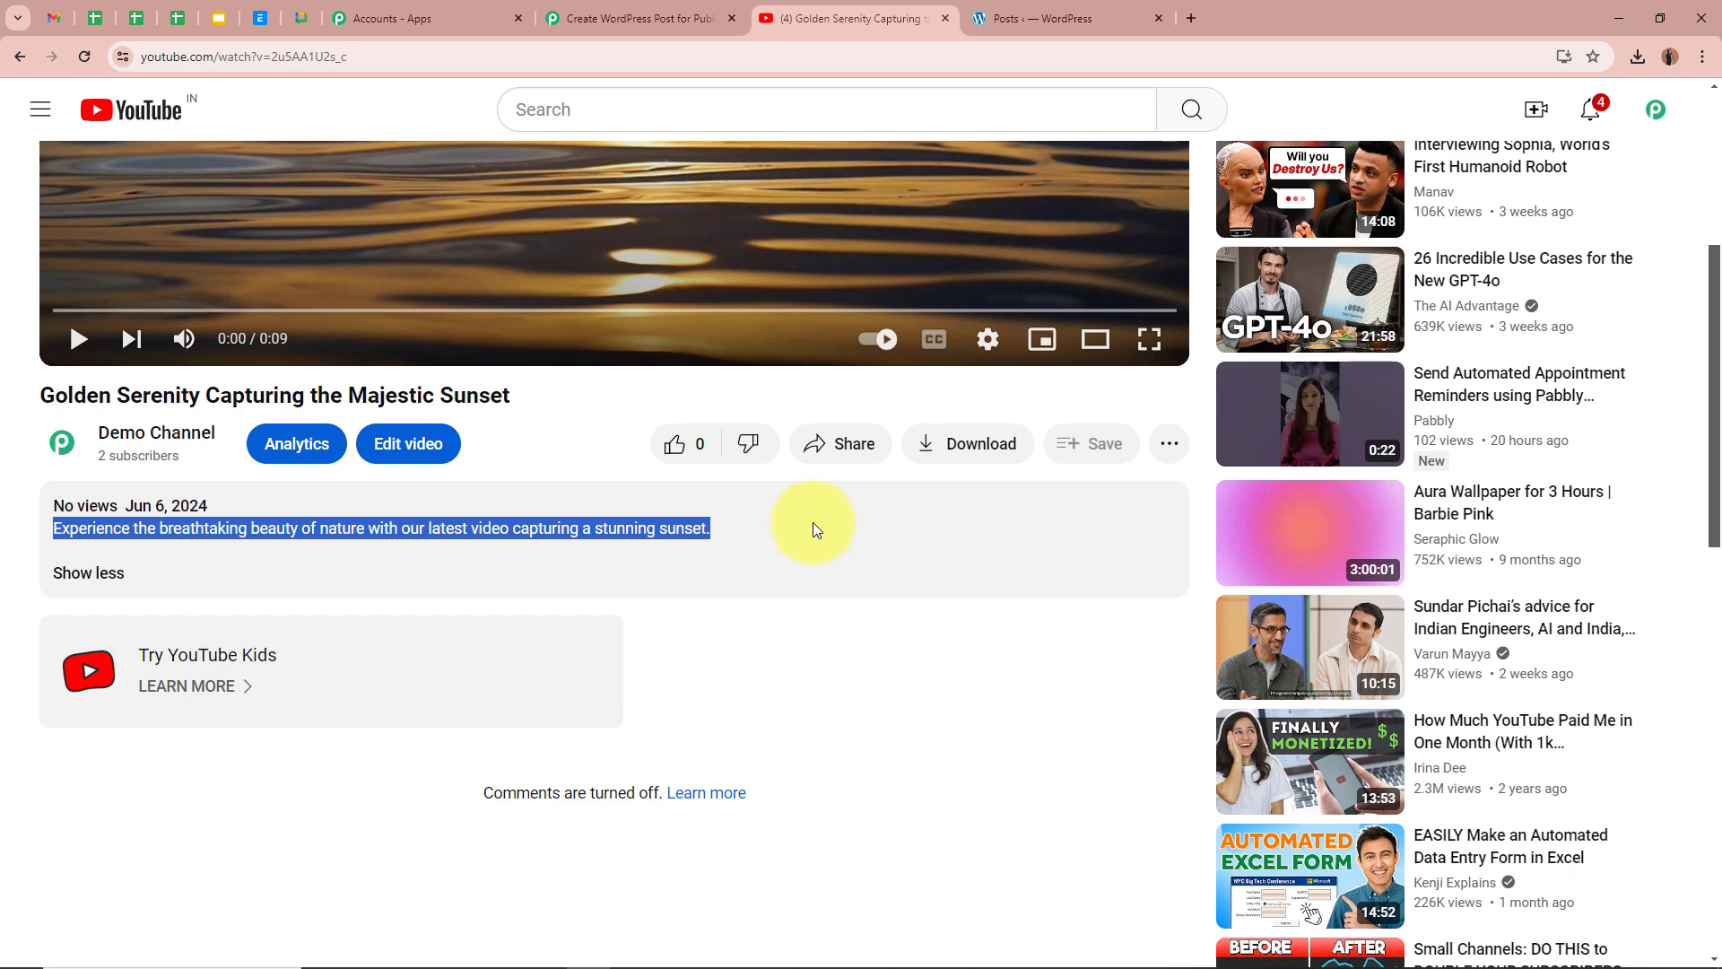
left_click(812, 530)
scroll(813, 525, "up", 5)
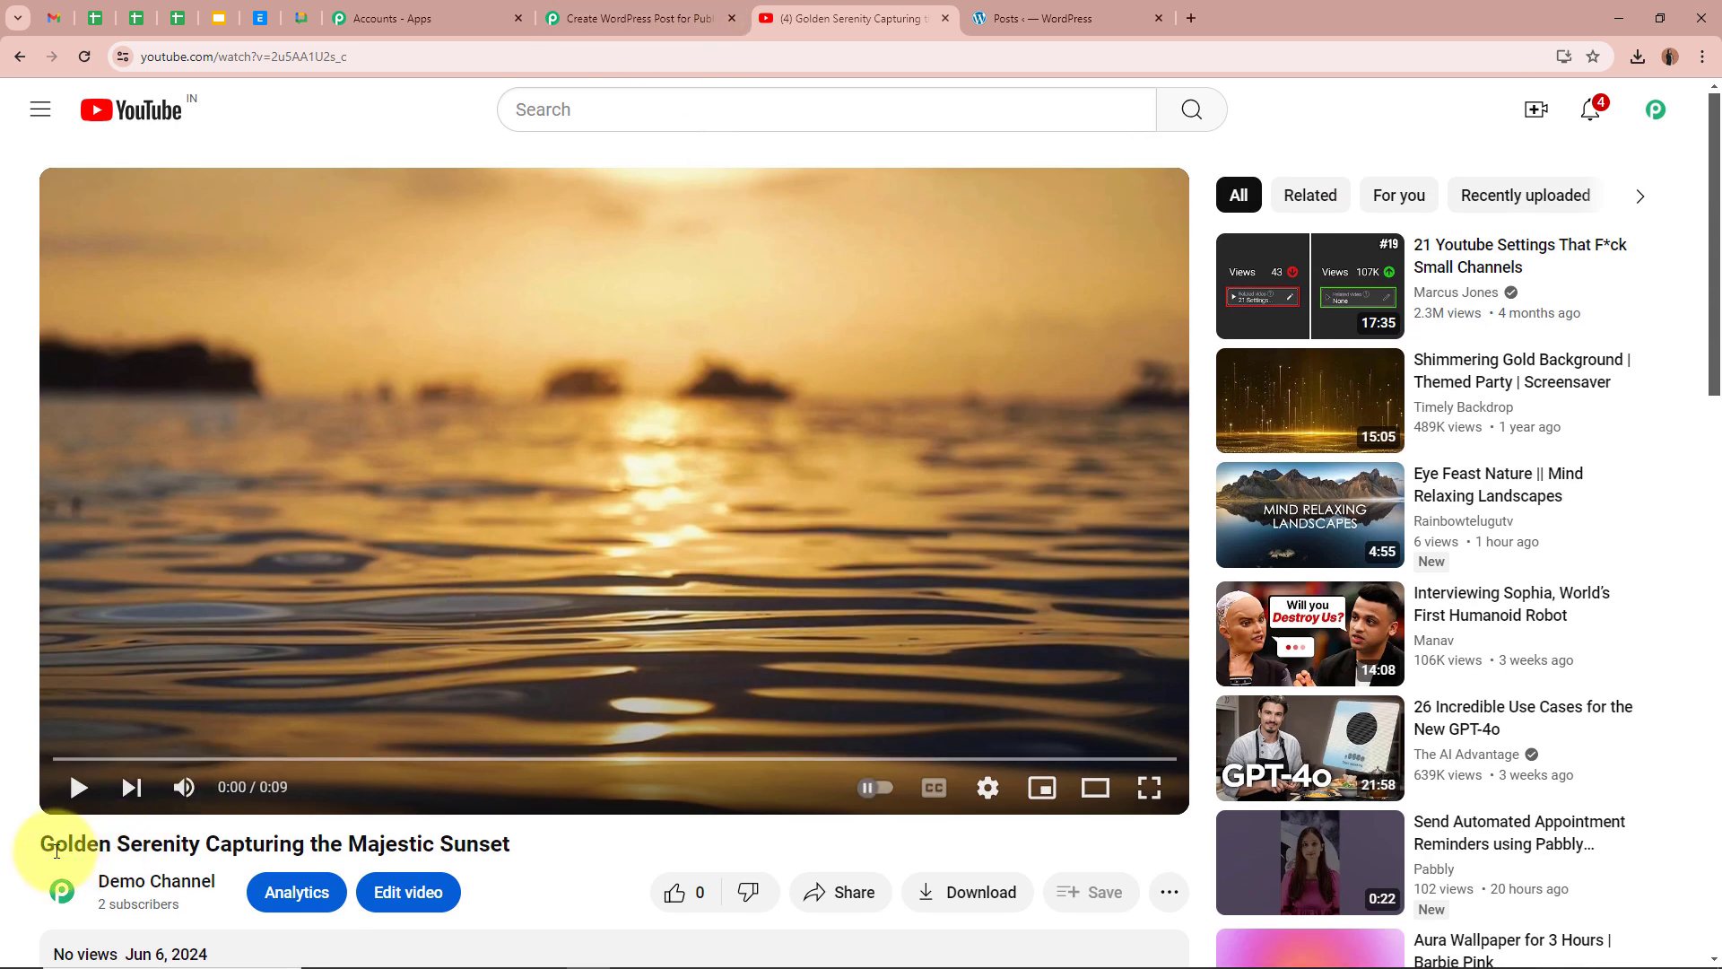
Check the video's title on YouTube, then save the workflow's YouTube trigger and send a test request
left_click_drag(40, 847, 565, 847)
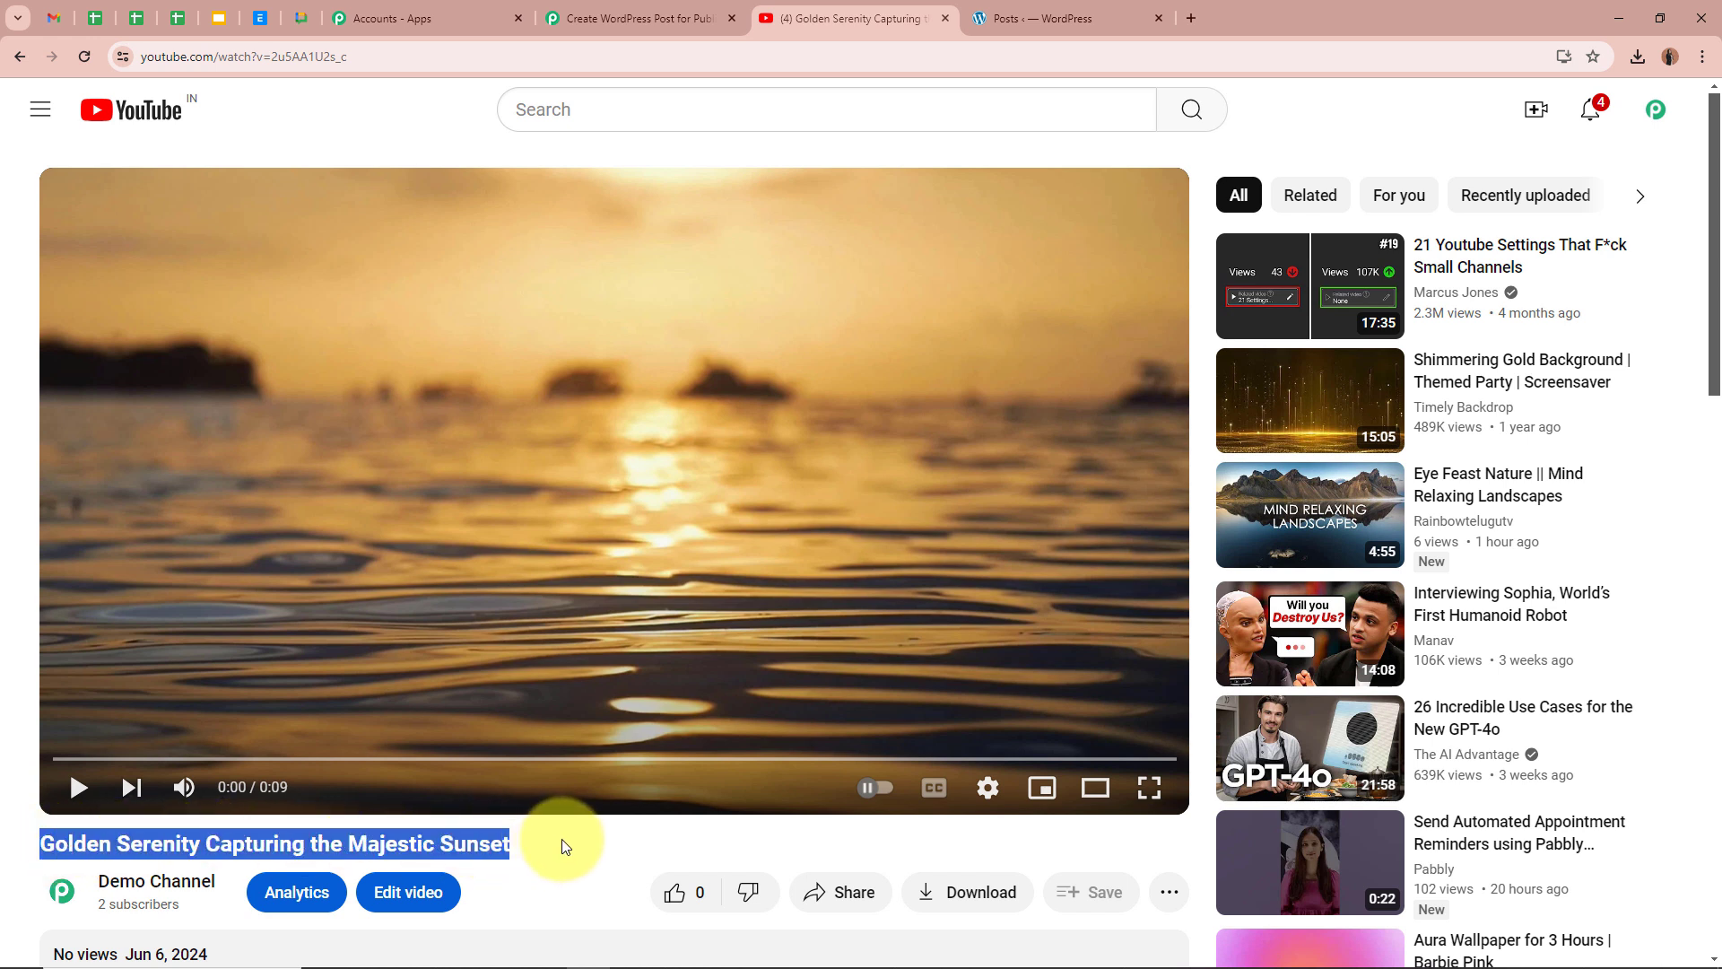
left_click(563, 847)
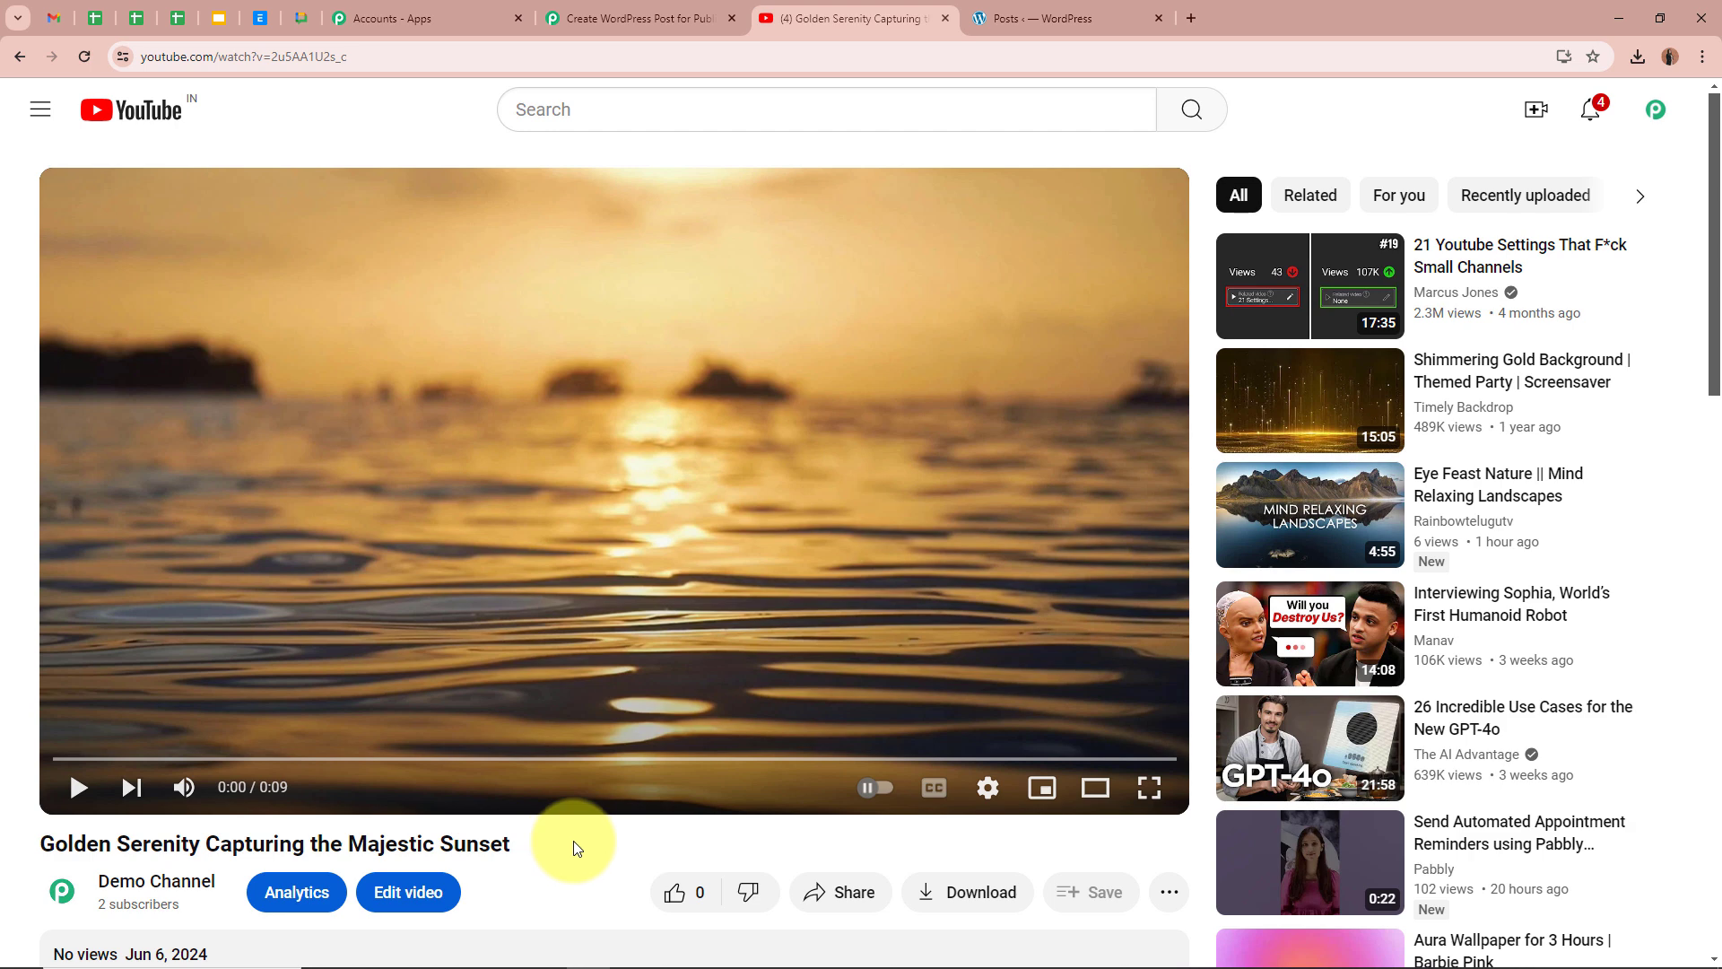
left_click(575, 18)
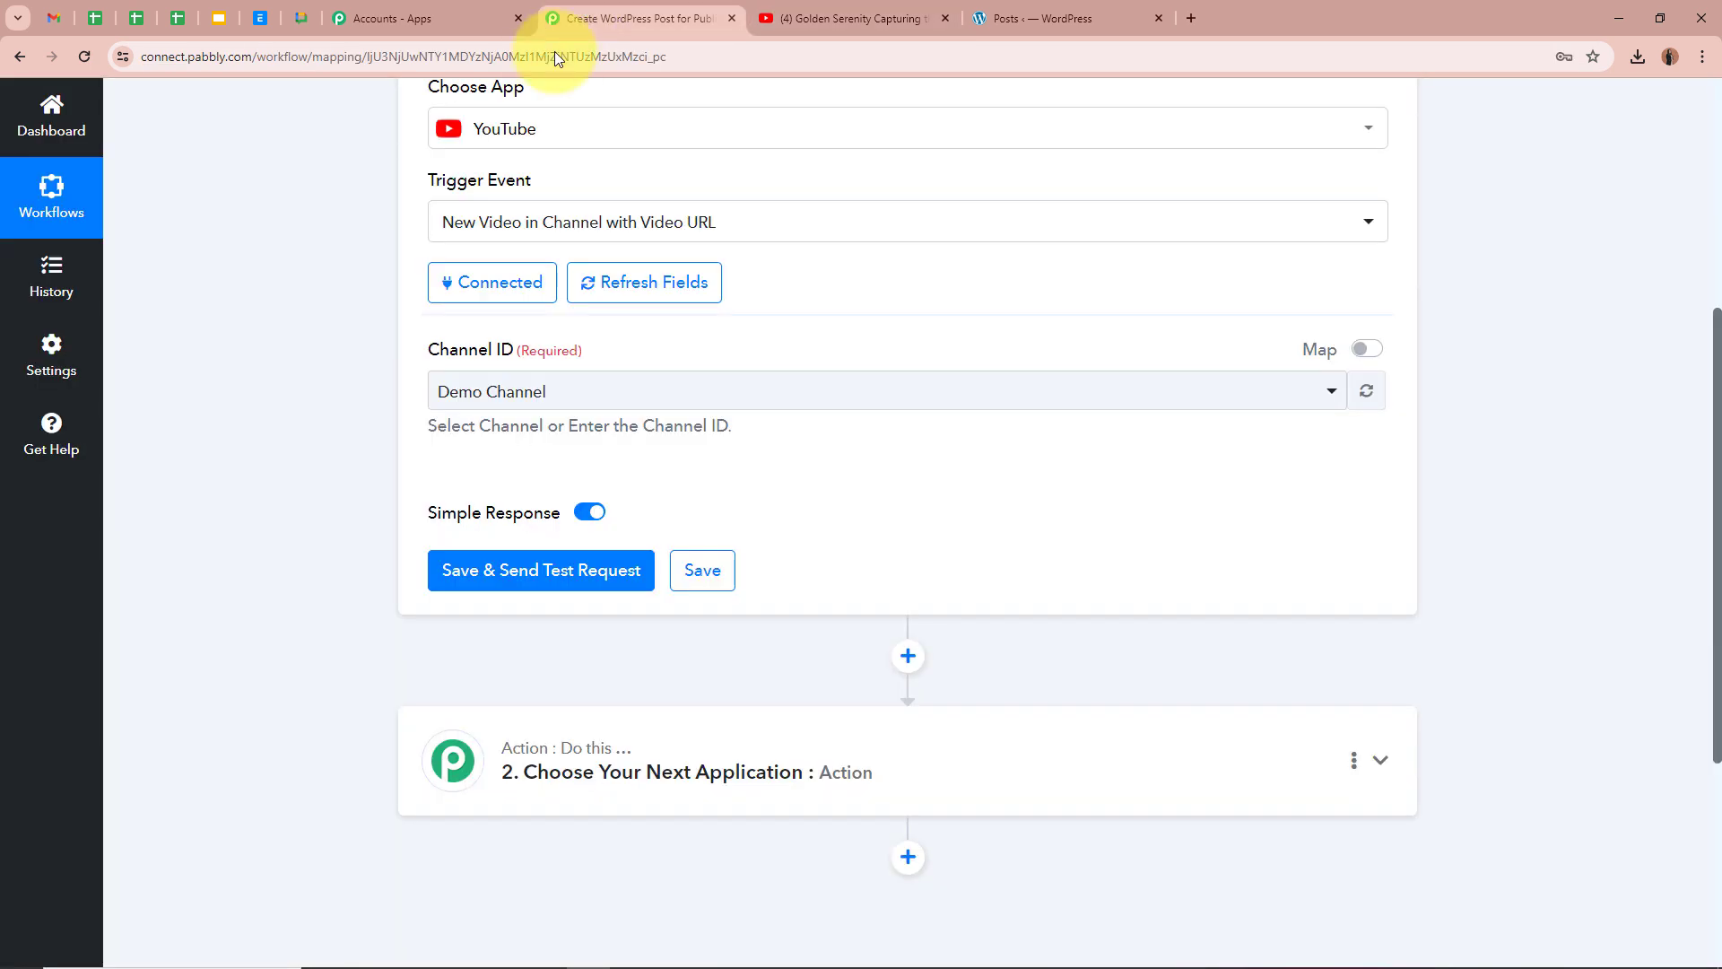
left_click(502, 594)
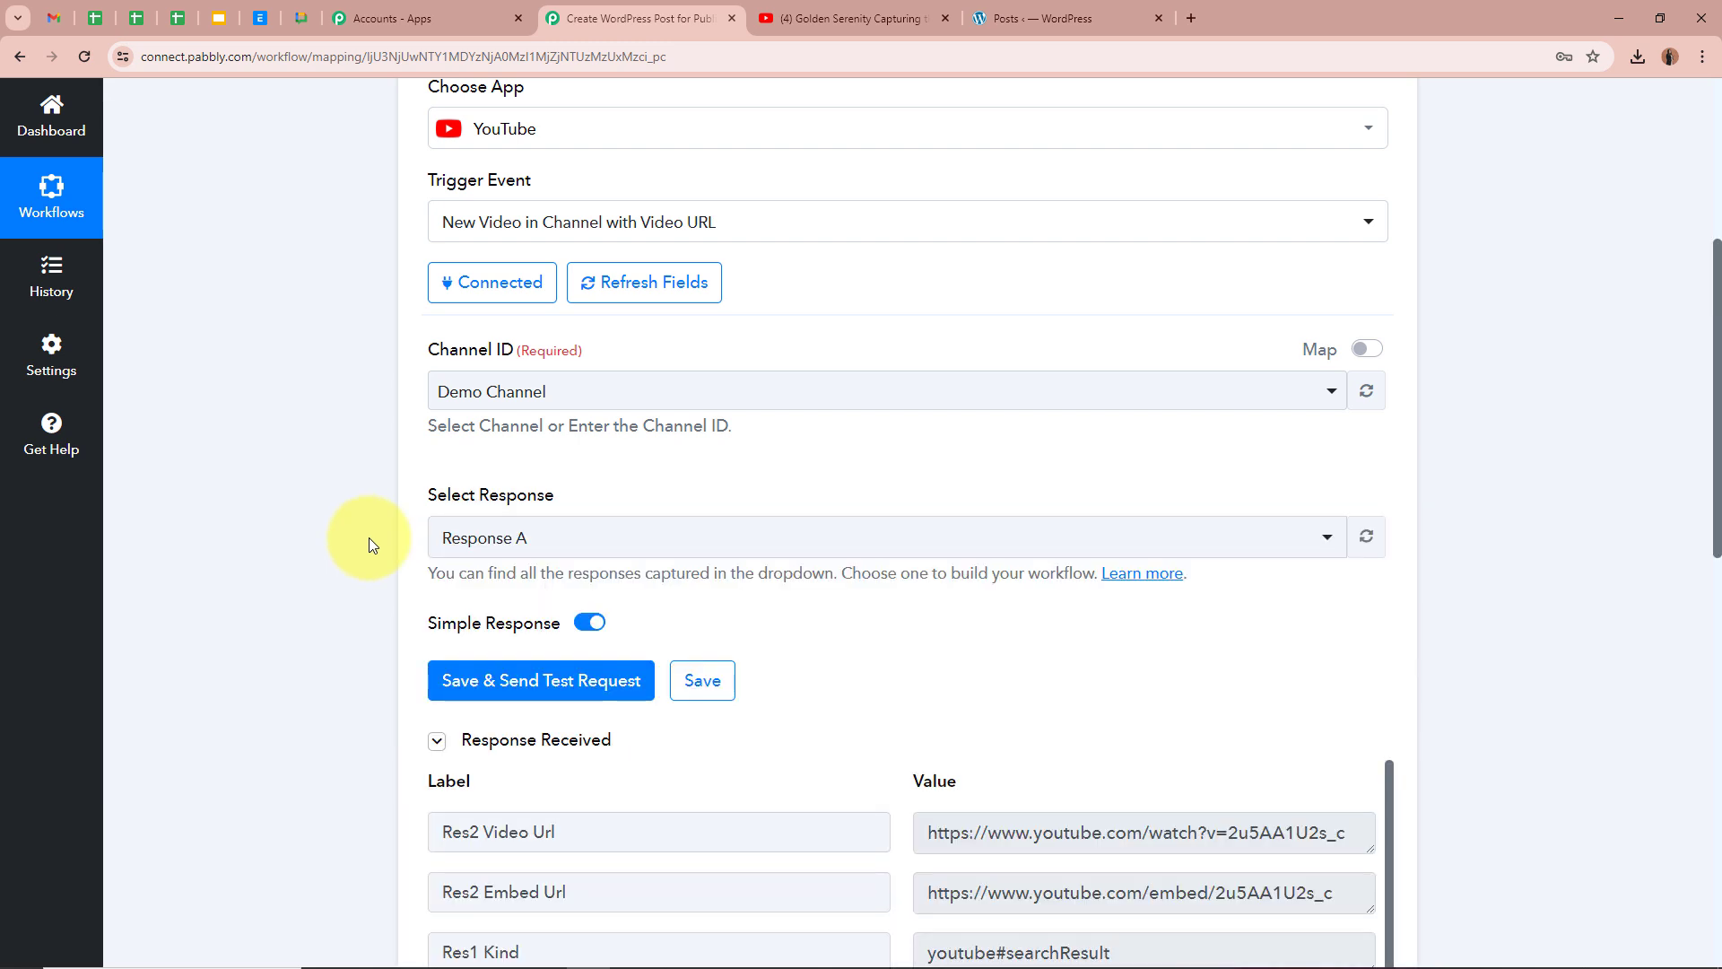
Examine the trigger's received response, comparing the video URL, title and description with the YouTube video, and check the trigger's polling interval
scroll(375, 531, "down", 7)
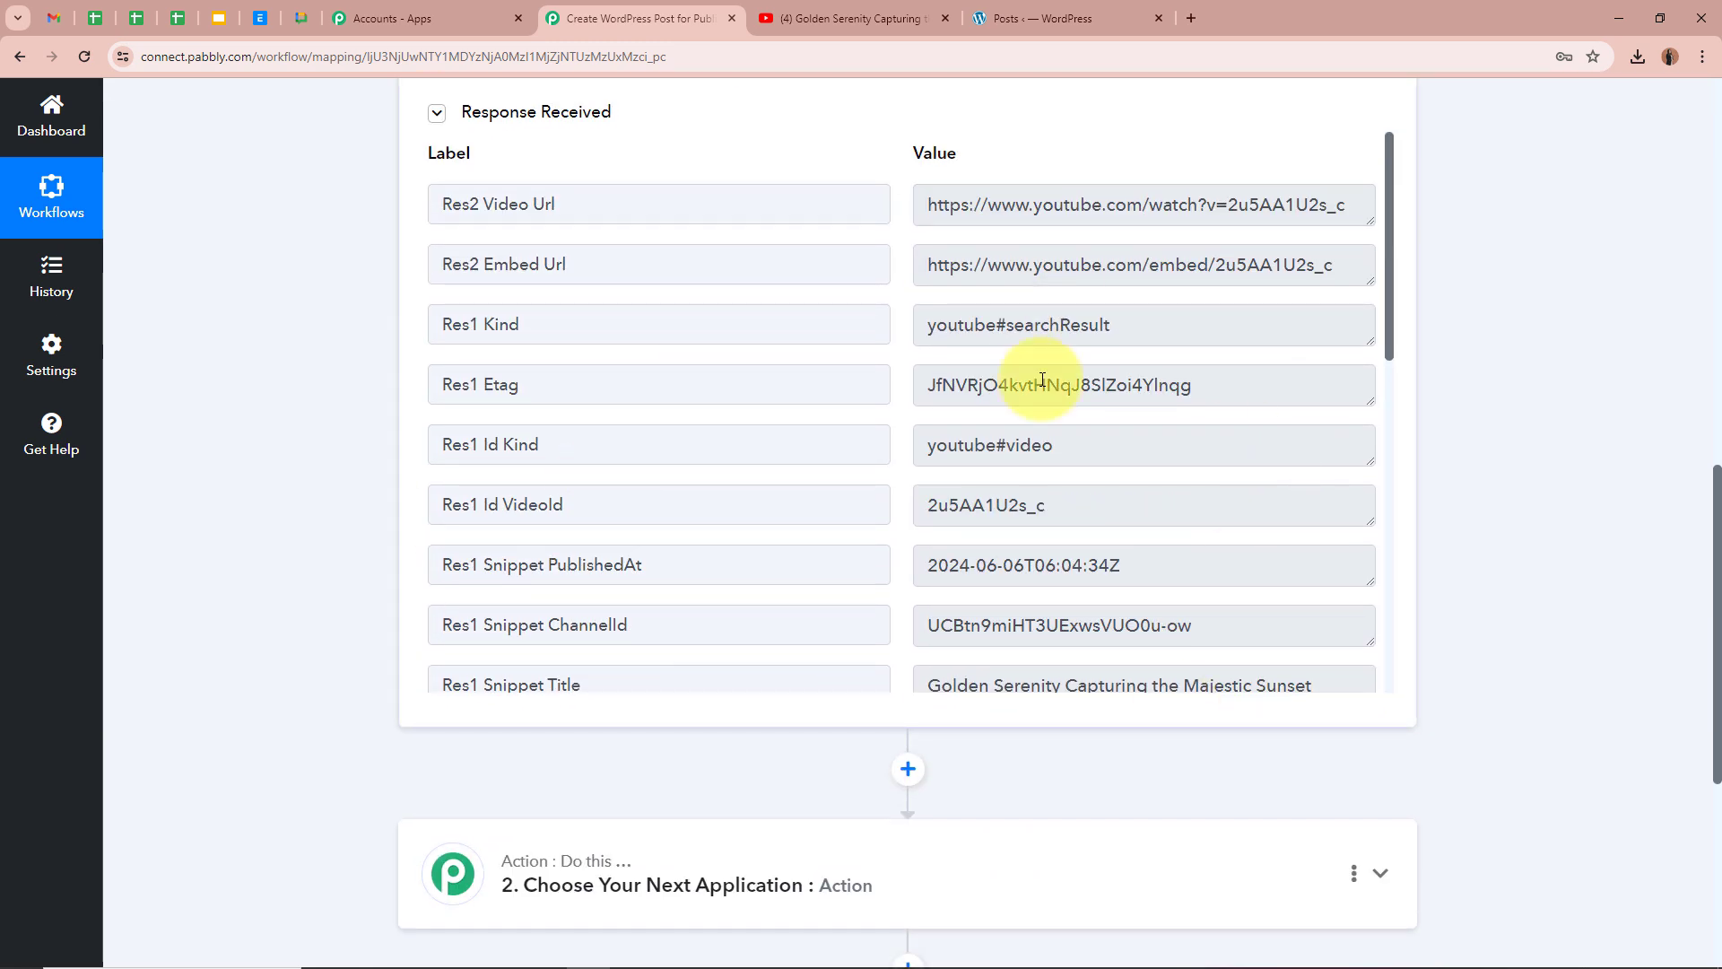
scroll(449, 444, "up", 1)
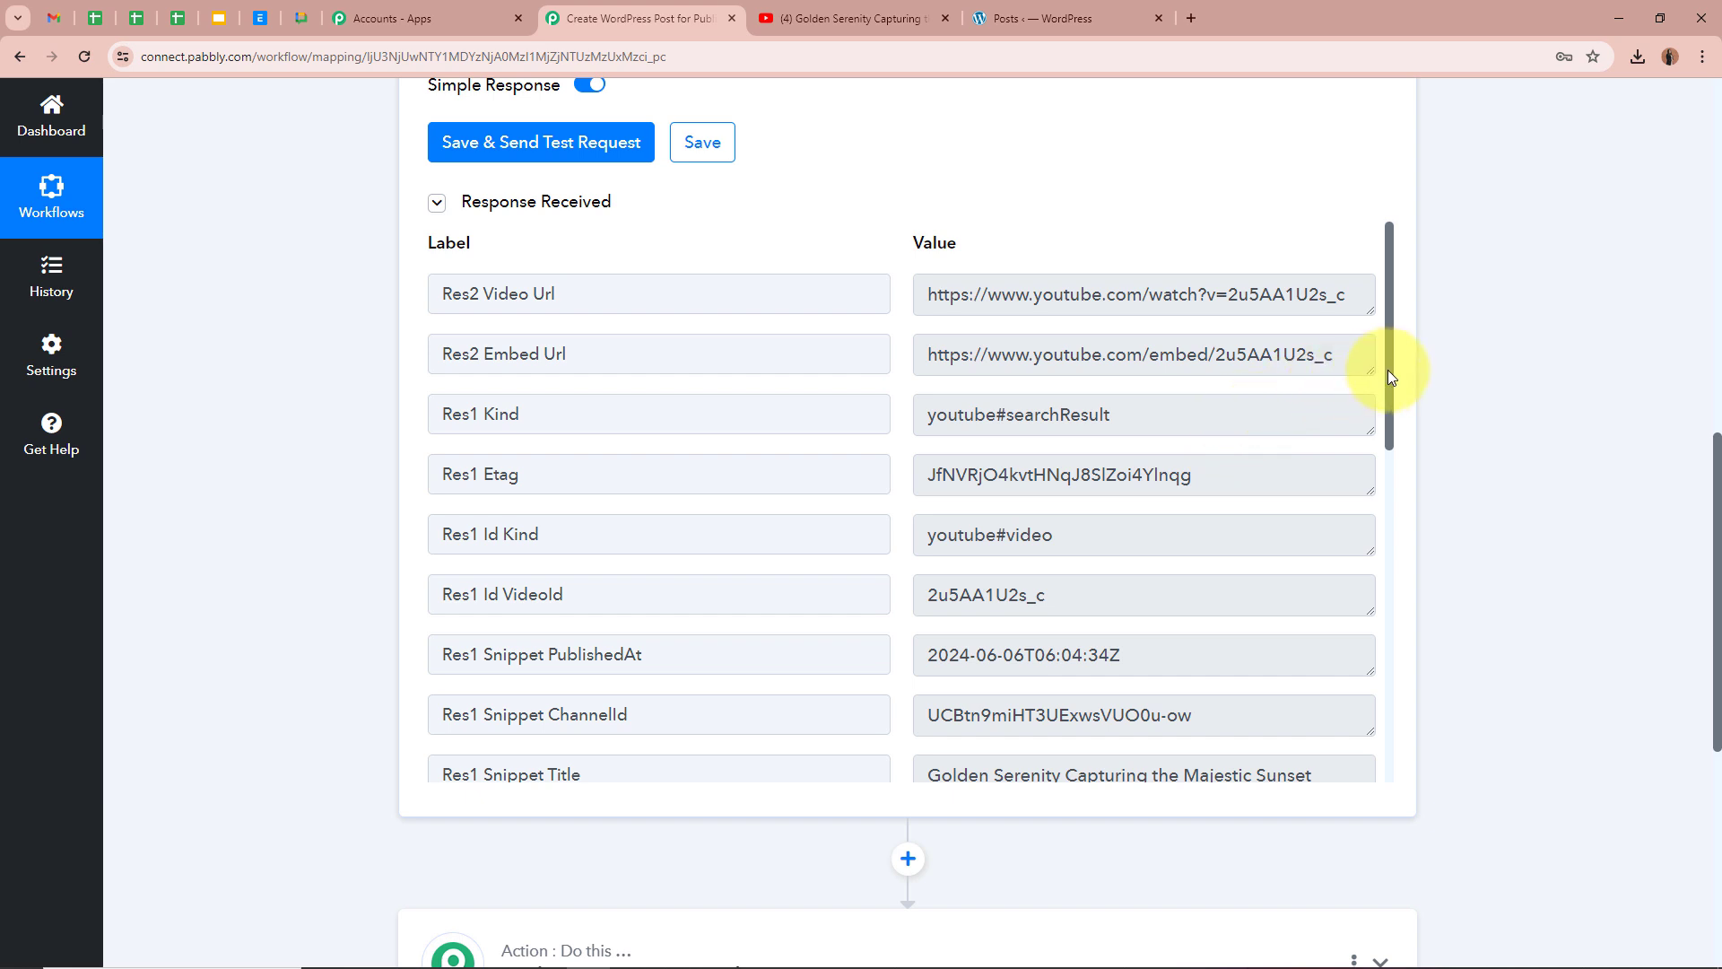
left_click_drag(1388, 371, 1370, 545)
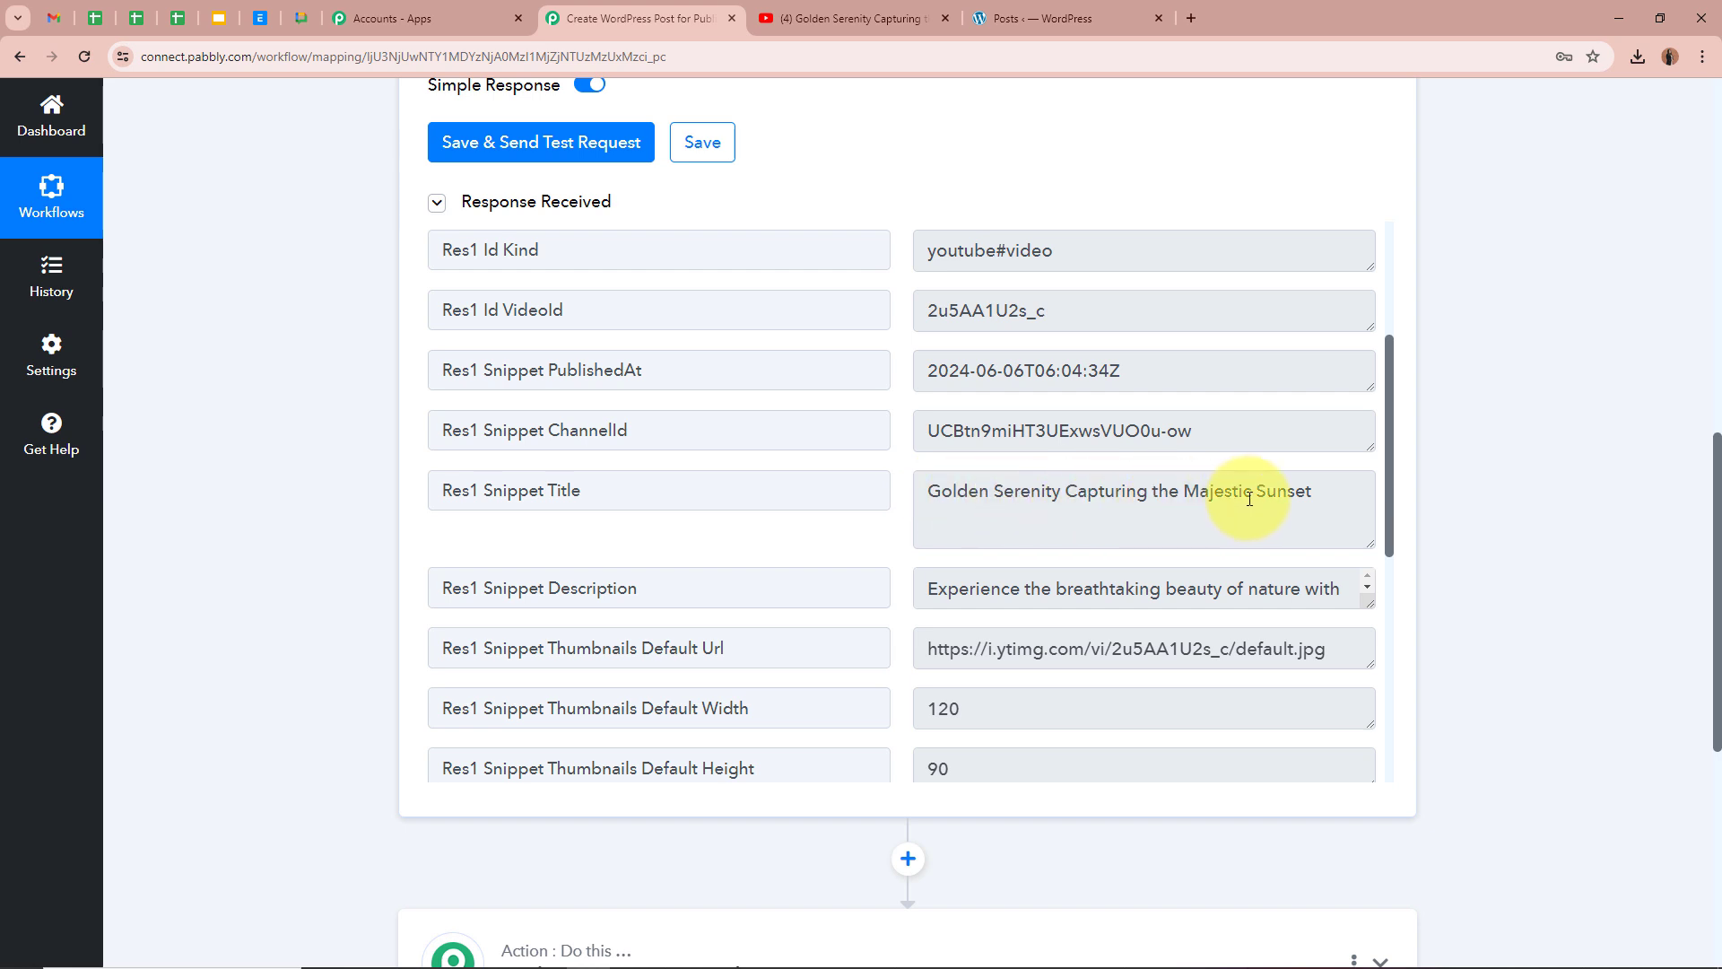
left_click(843, 18)
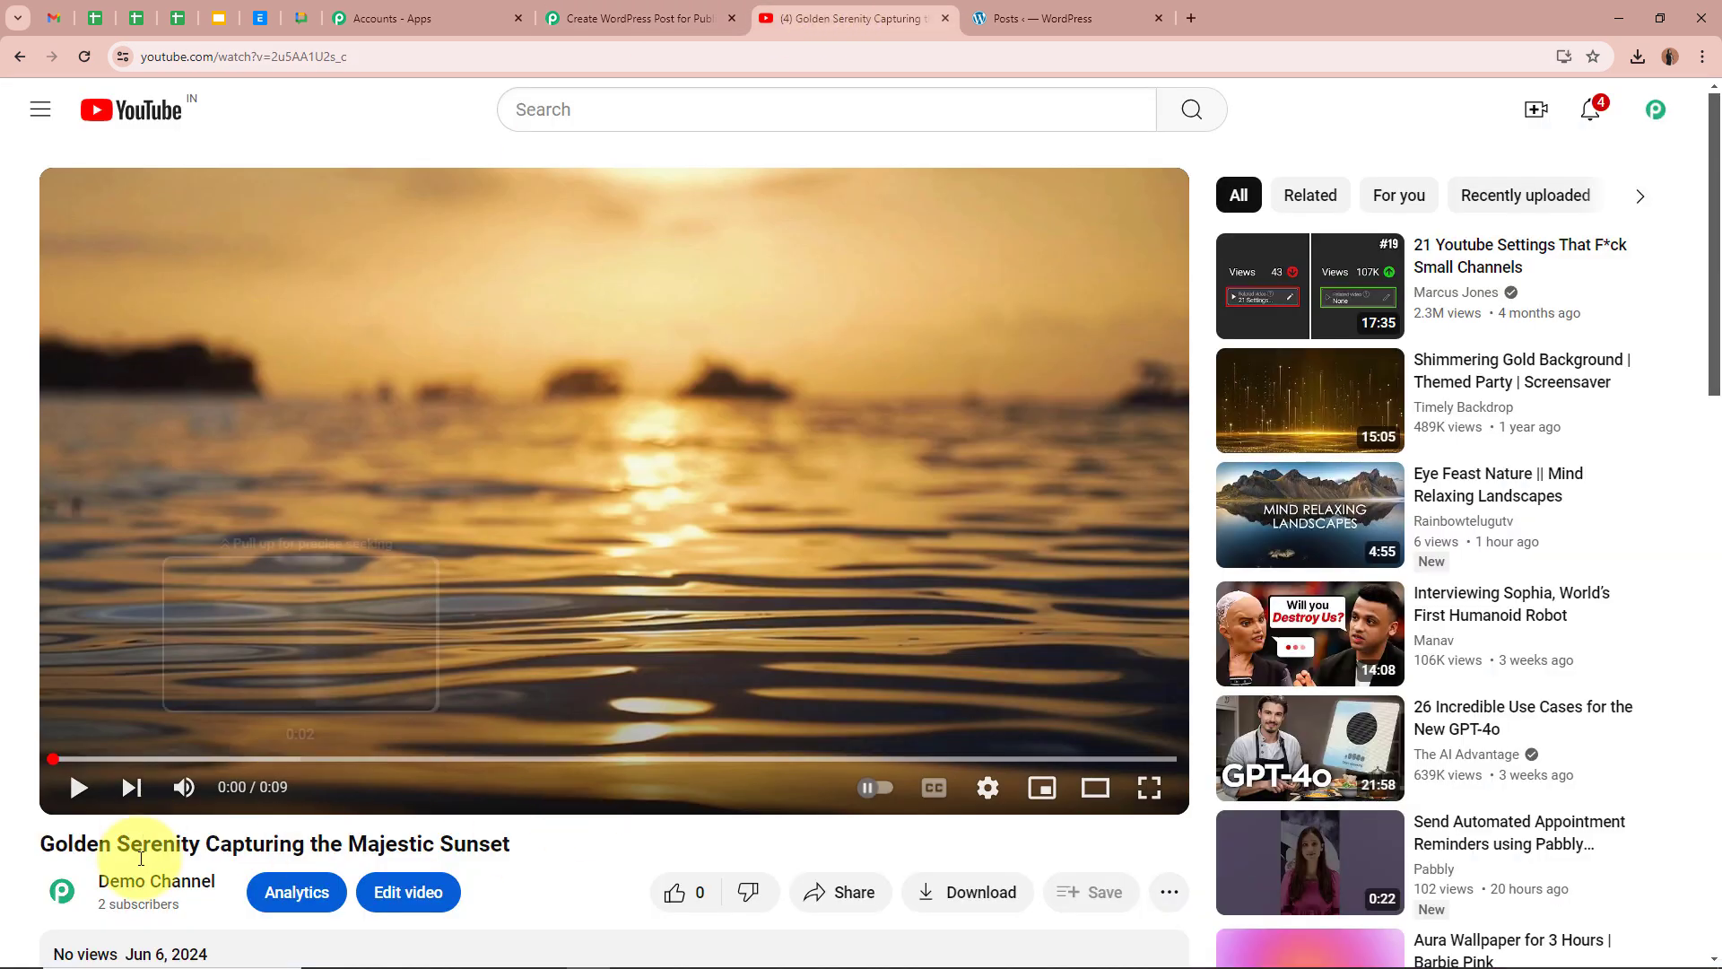
left_click(619, 17)
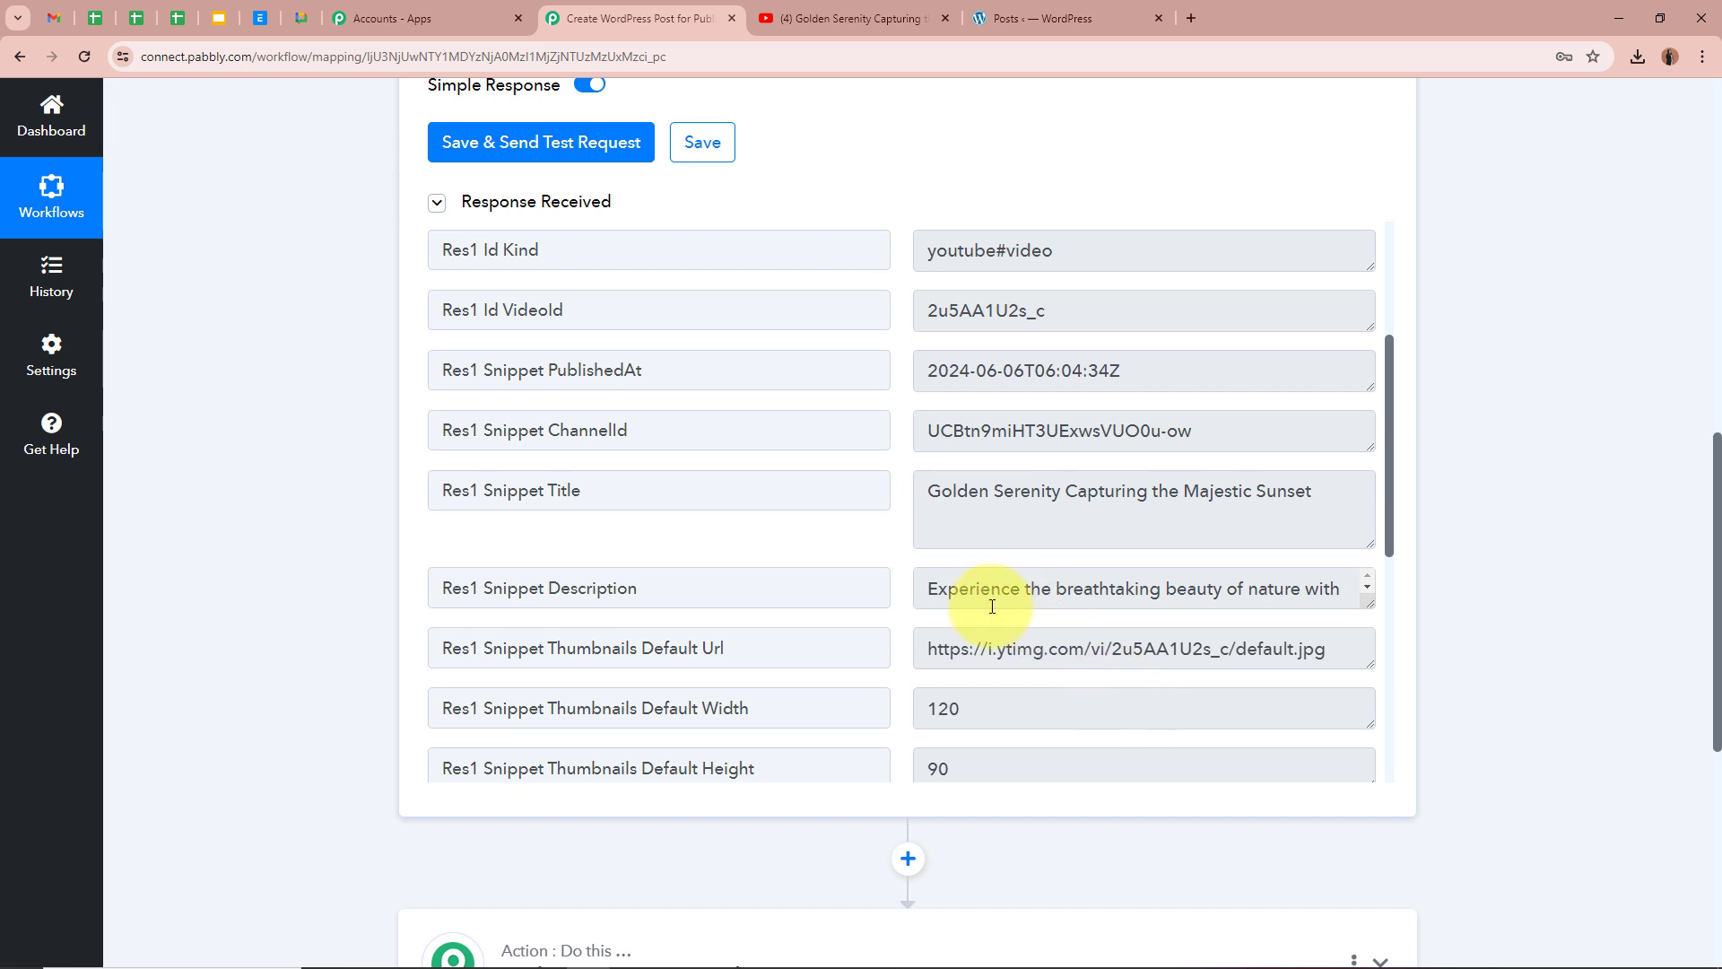
left_click(1362, 596)
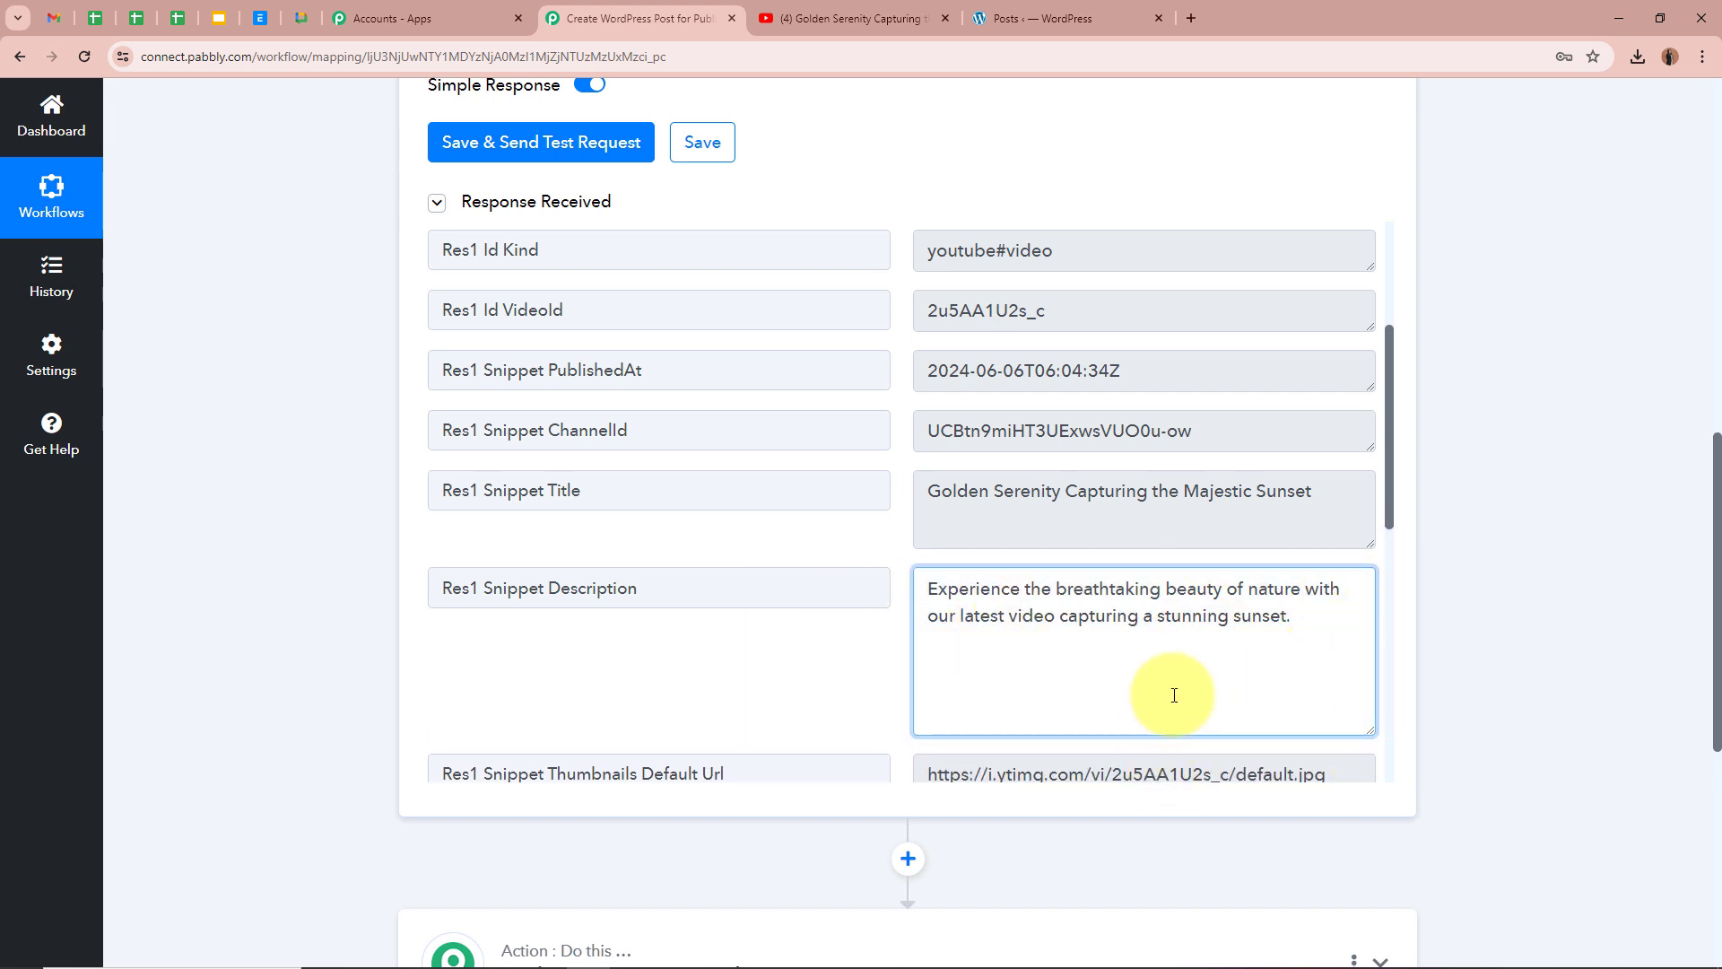
scroll(1173, 694, "up", 1)
scroll(1130, 628, "down", 5)
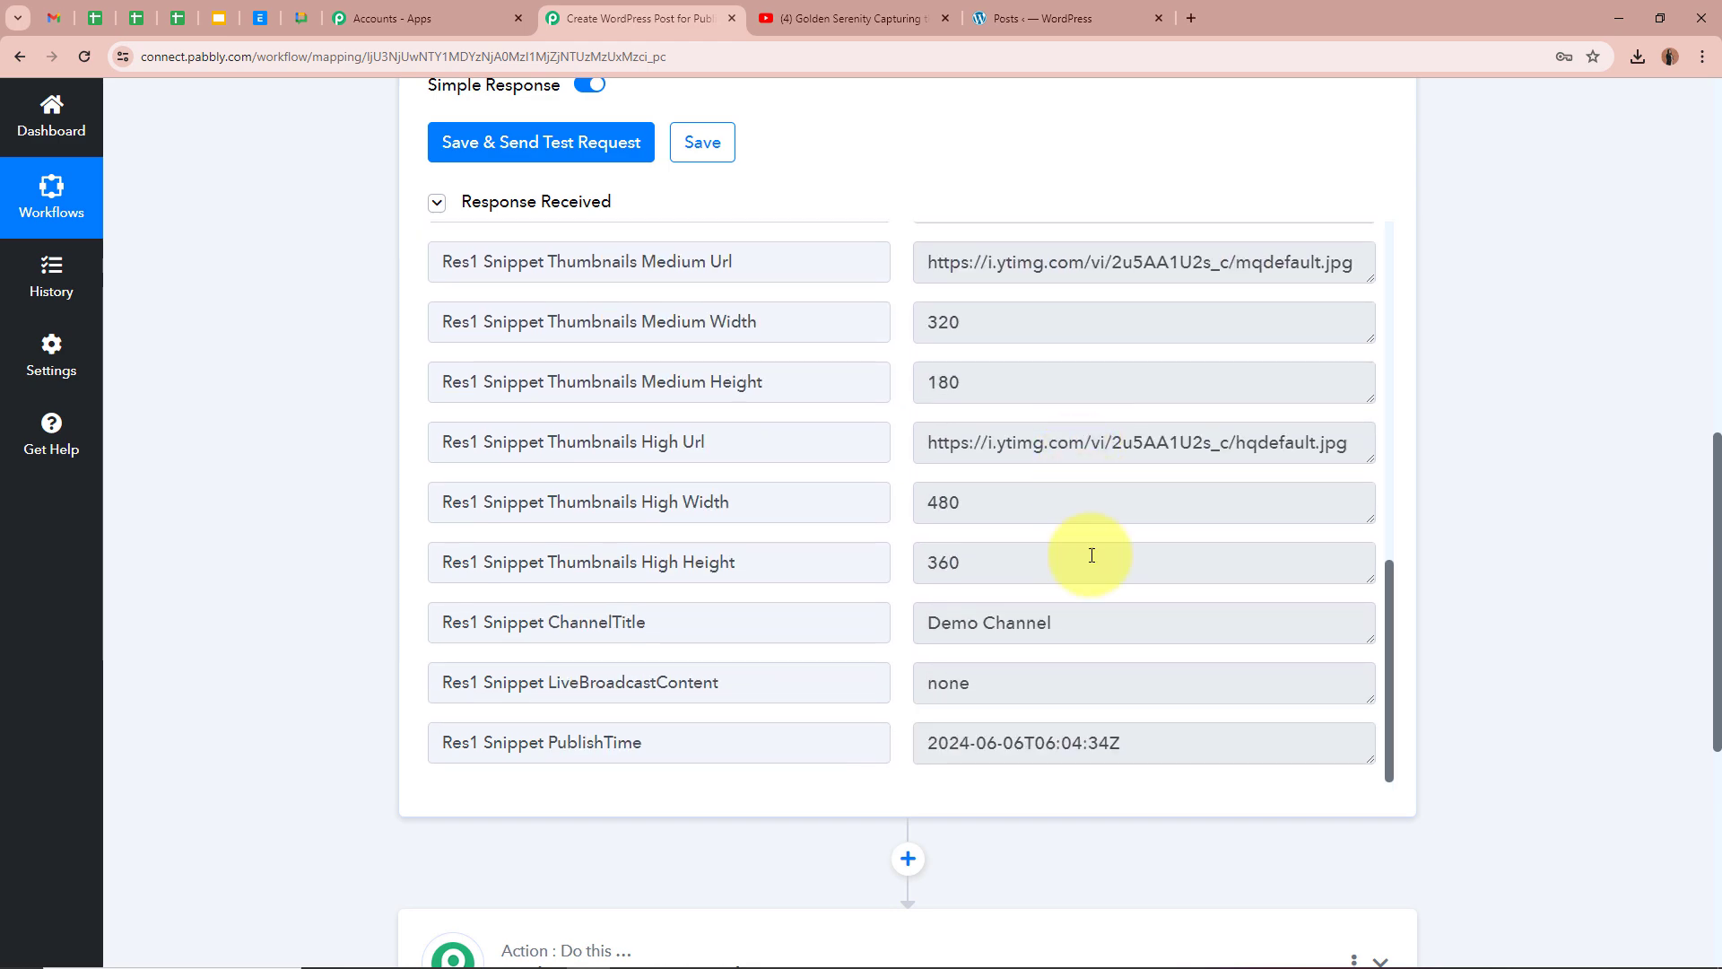
scroll(1161, 677, "up", 8)
scroll(1539, 633, "up", 4)
scroll(1539, 630, "up", 7)
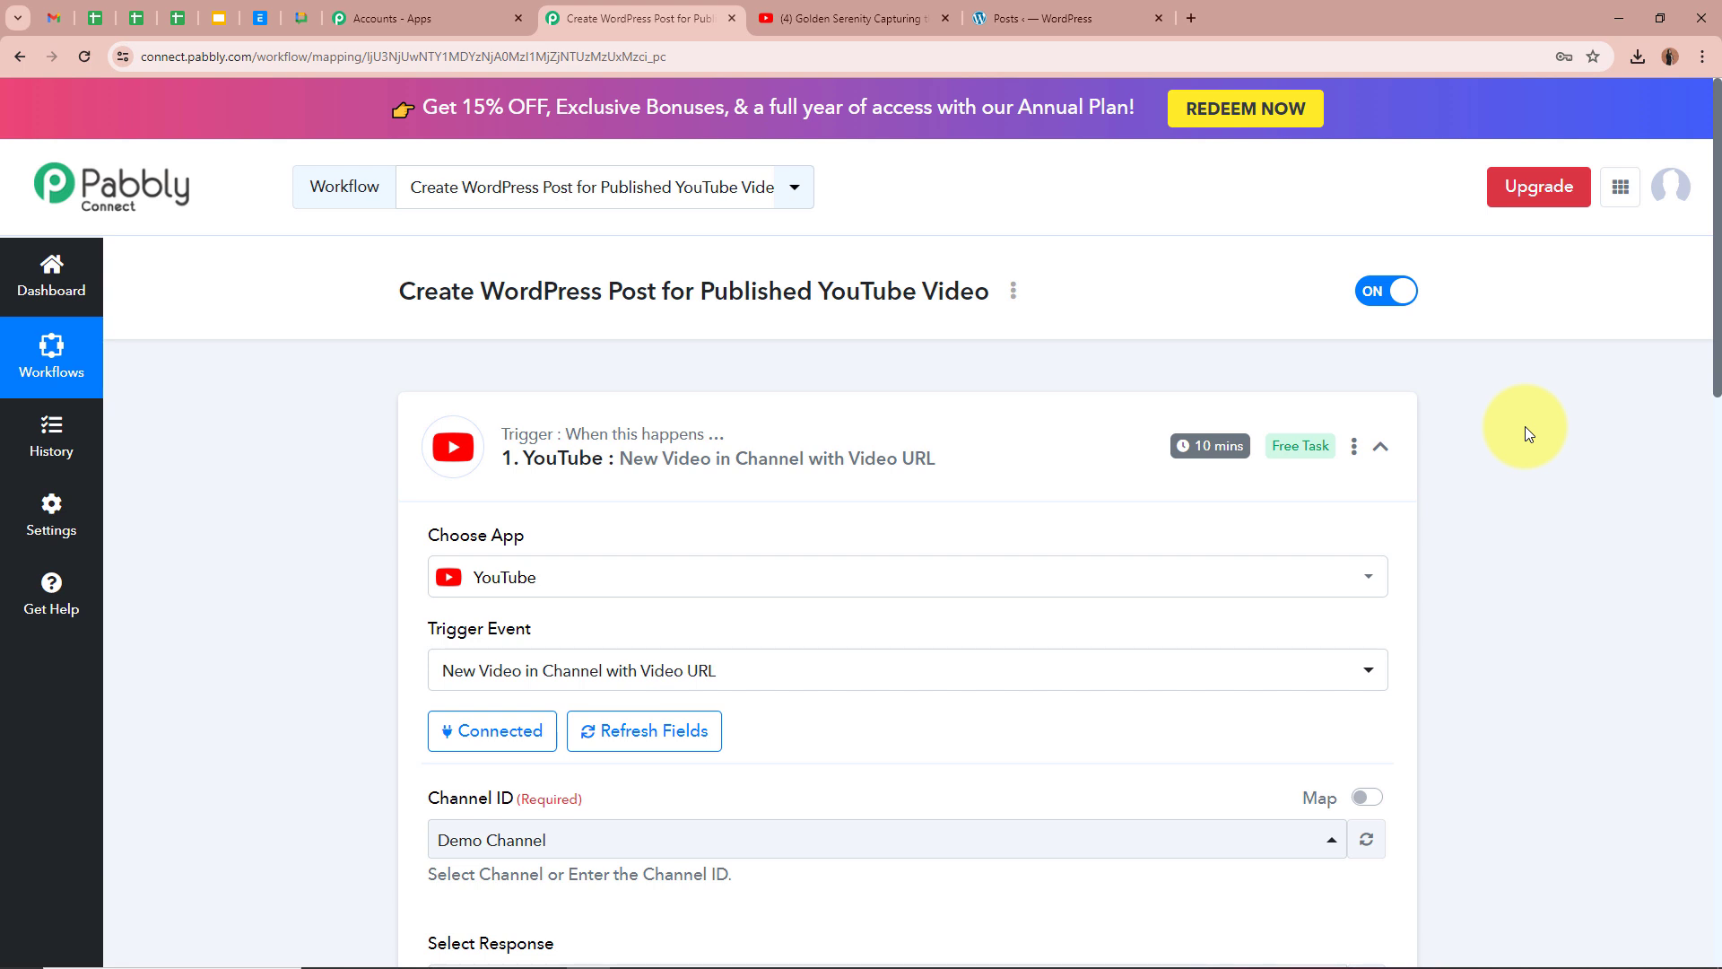
mouse_move(1206, 457)
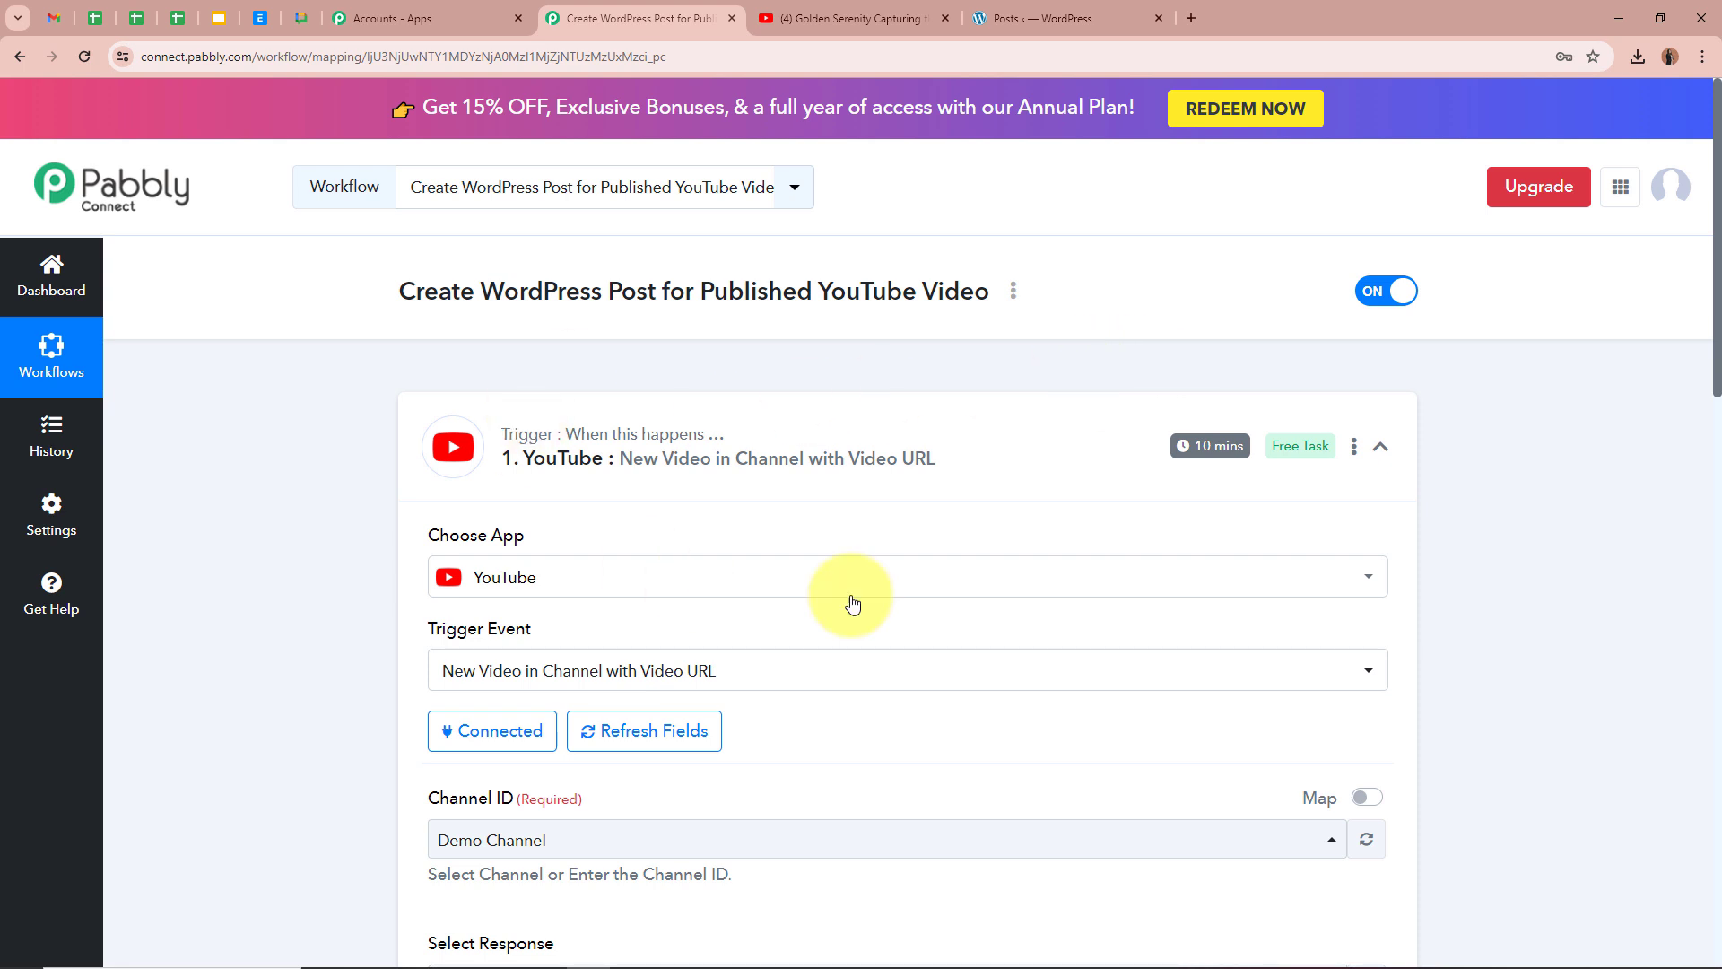
Collapse the trigger, set the second step's application to Filter (Pabbly) with the action event Filter Values, and connect it
left_click(1380, 445)
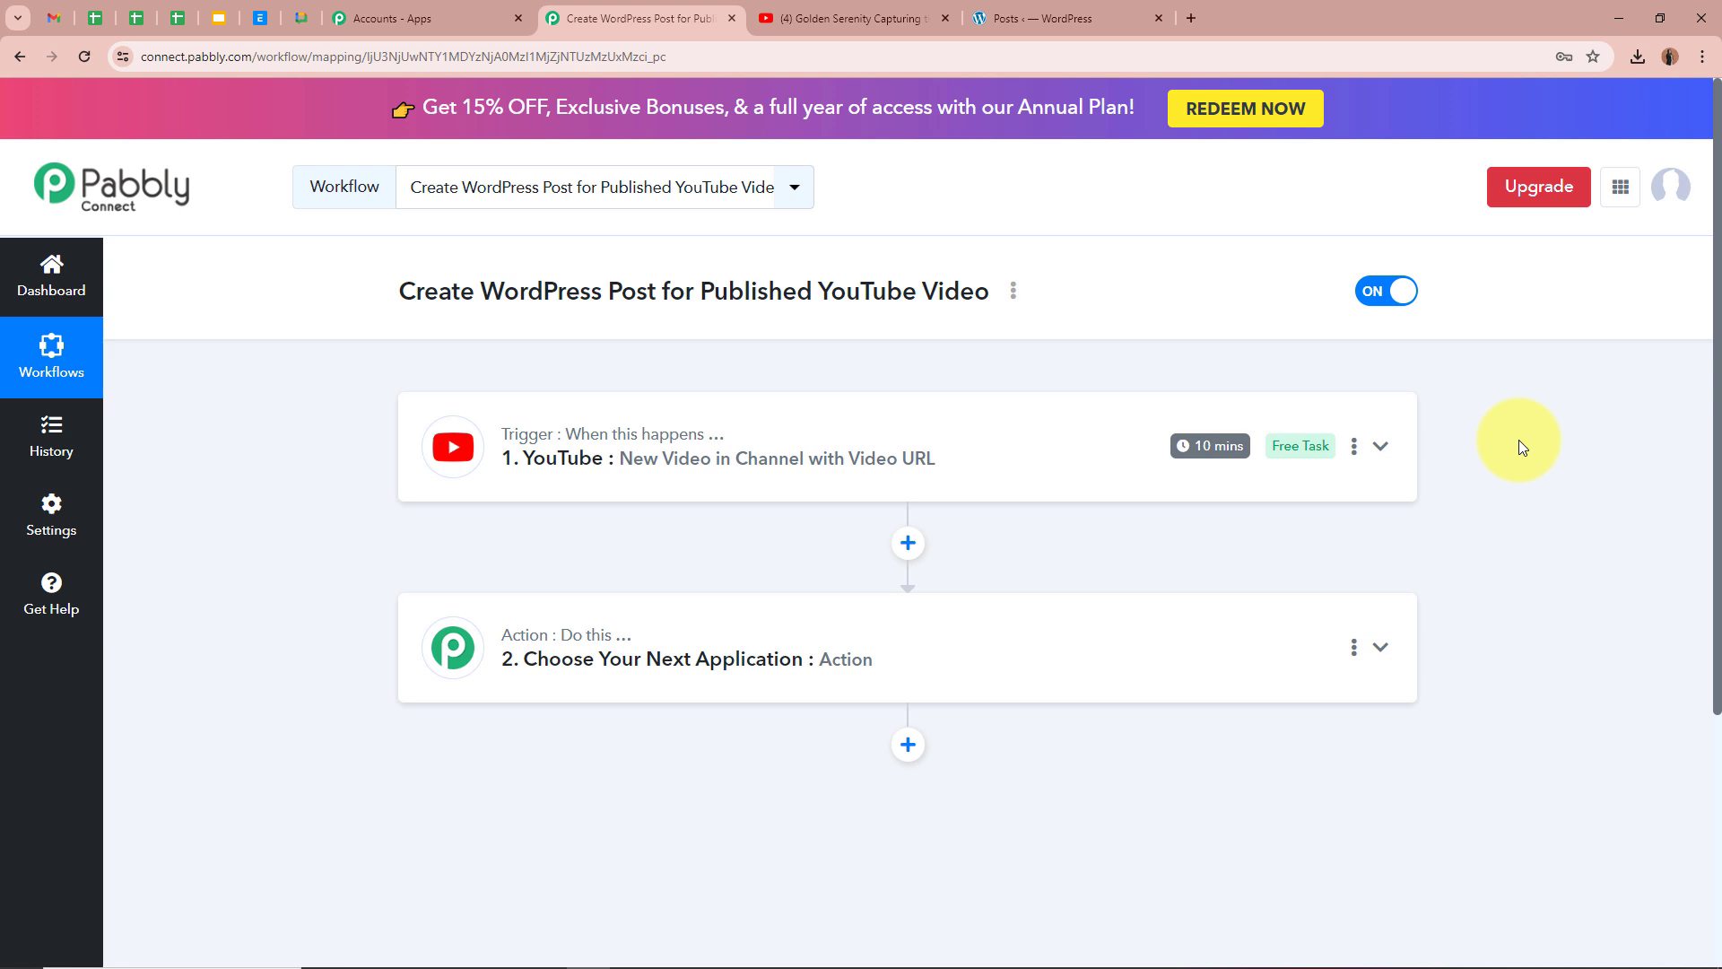
scroll(1519, 439, "down", 2)
left_click(1380, 467)
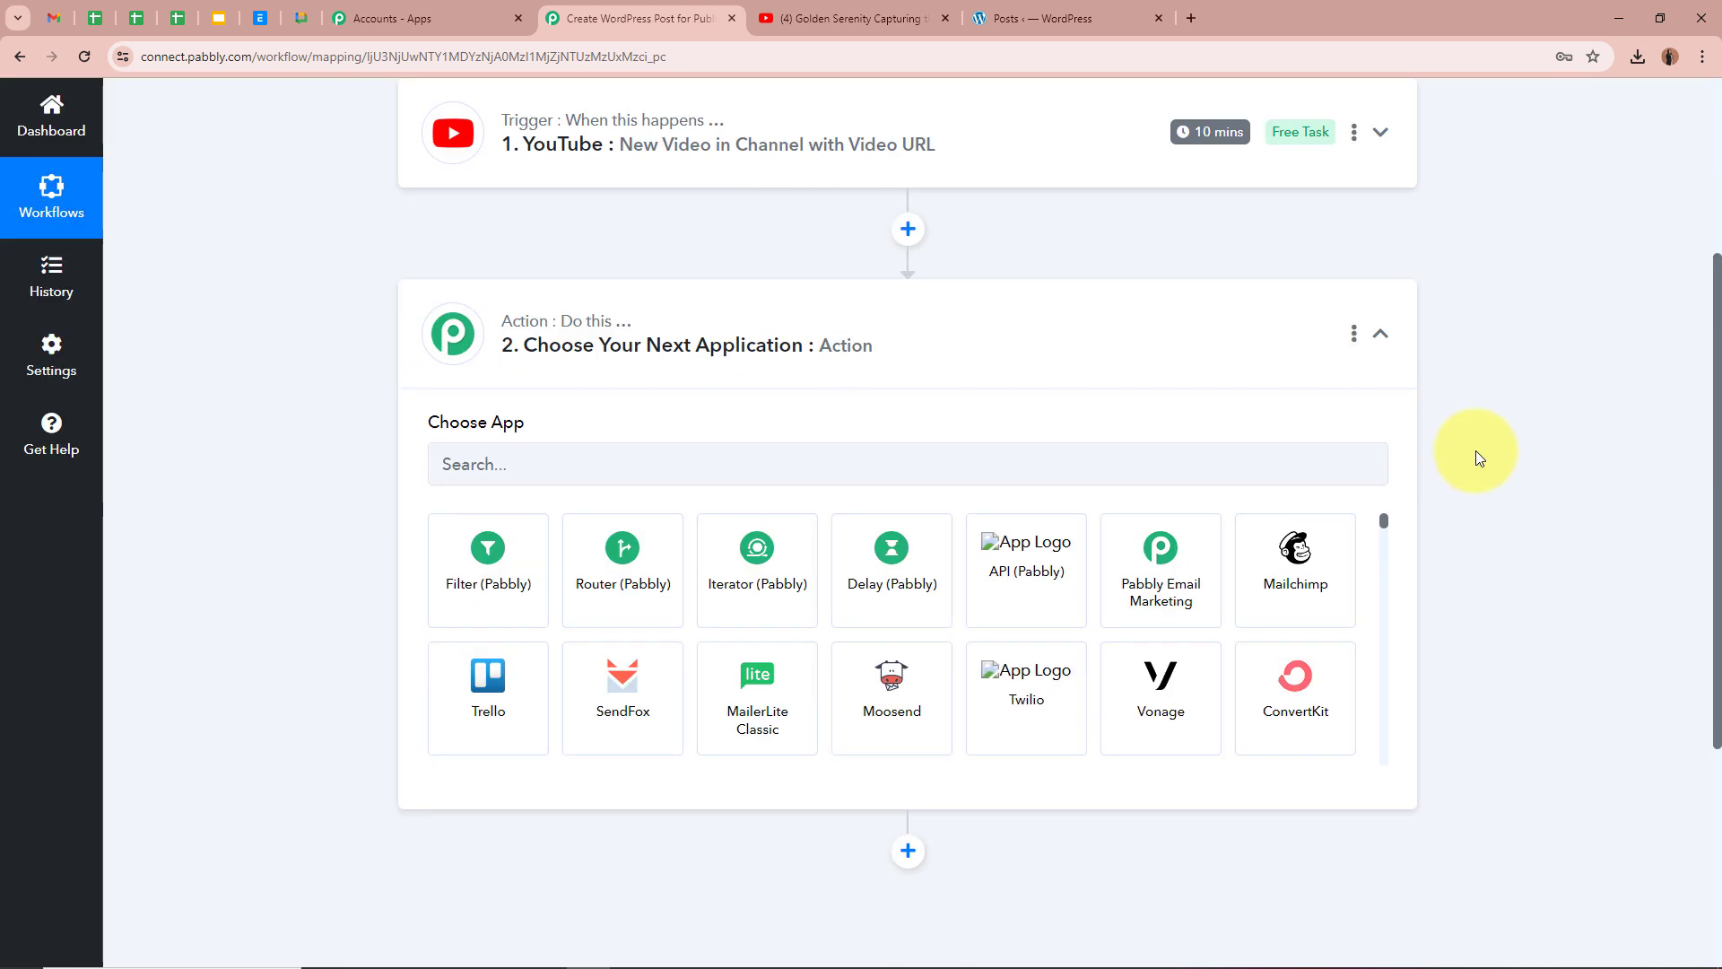
left_click(487, 551)
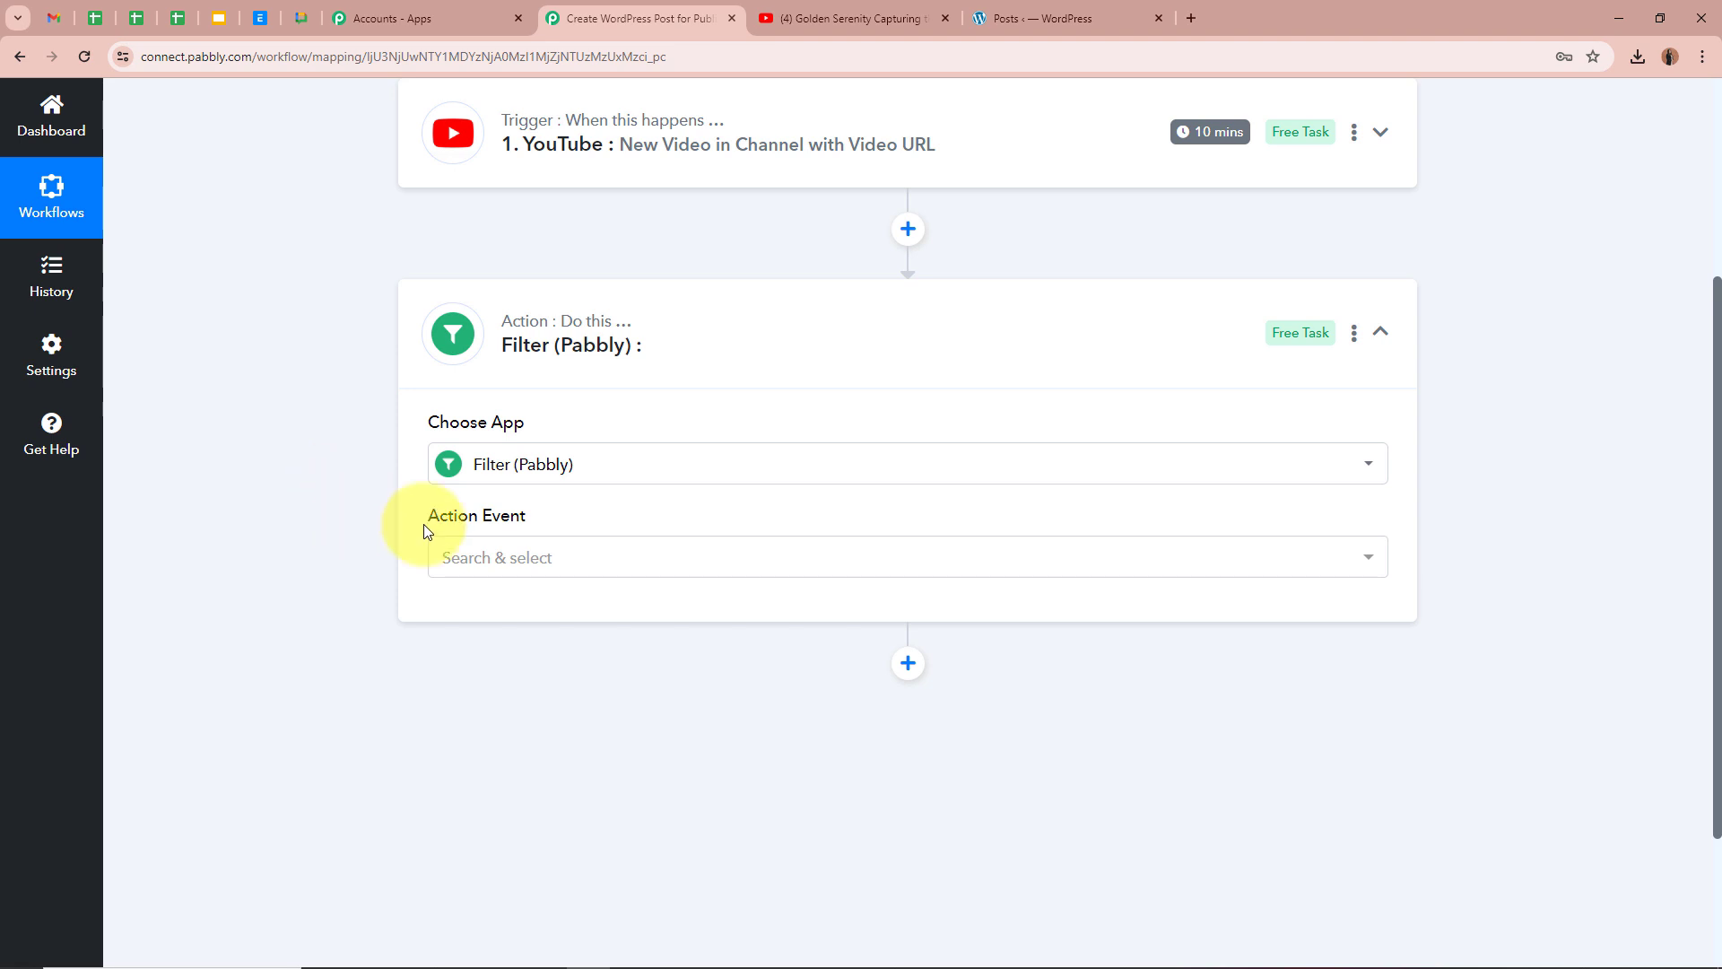
left_click(574, 560)
left_click(582, 689)
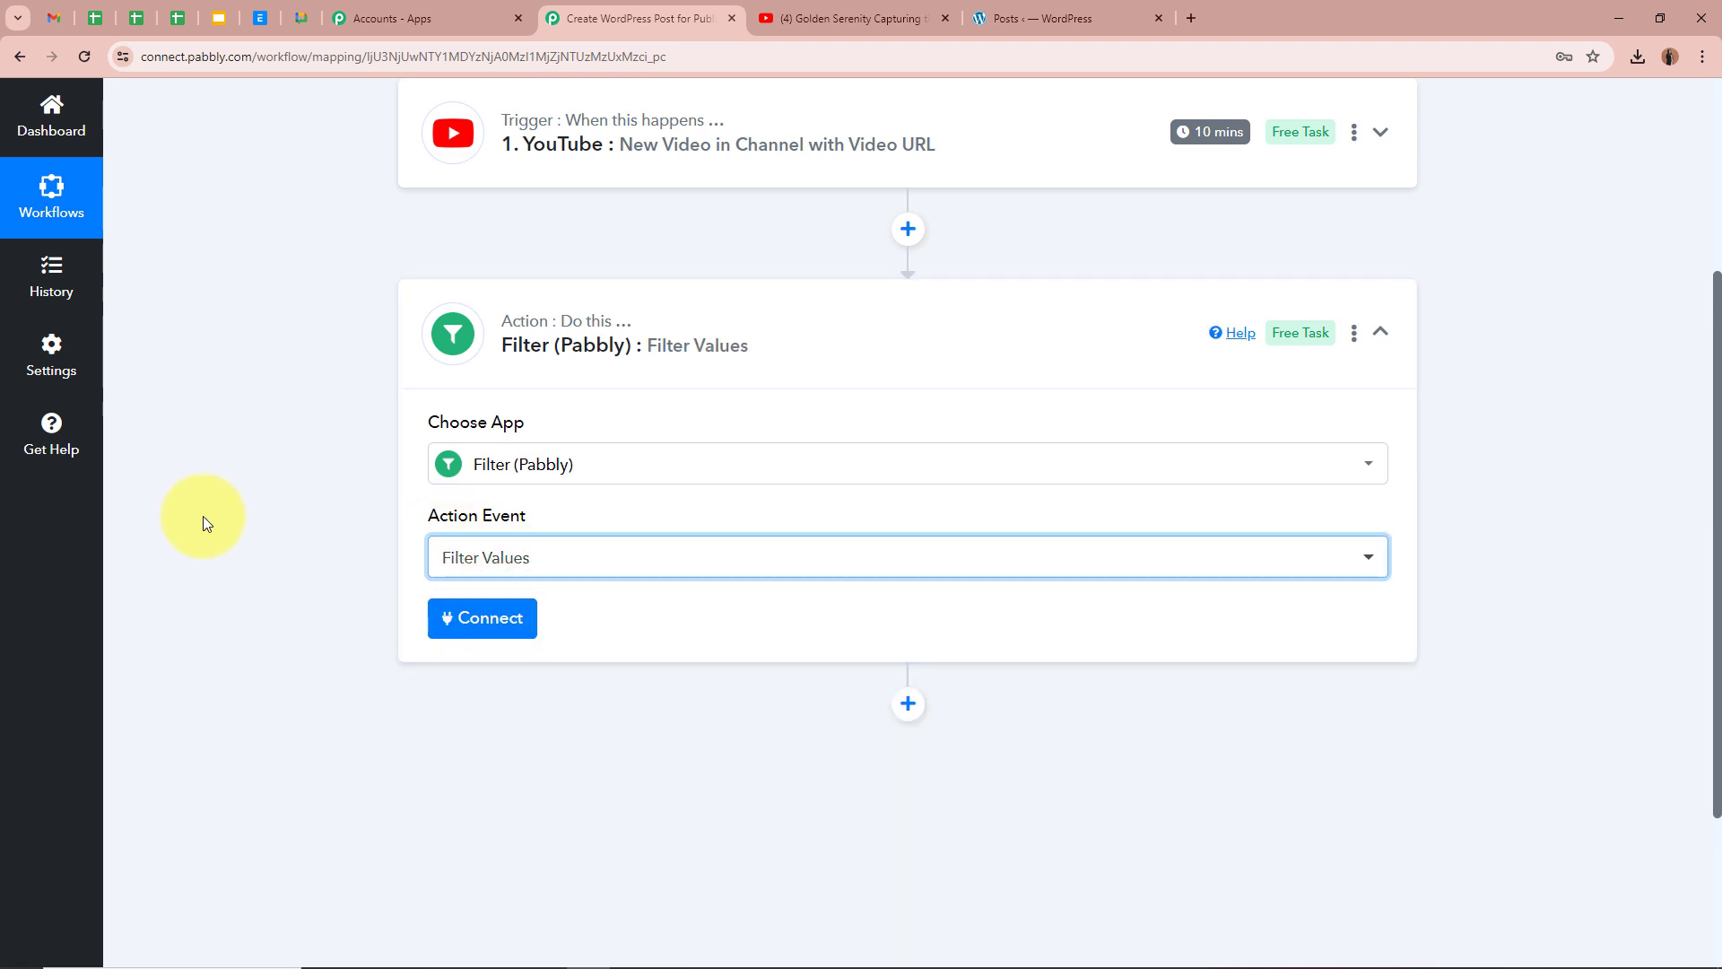
left_click(488, 625)
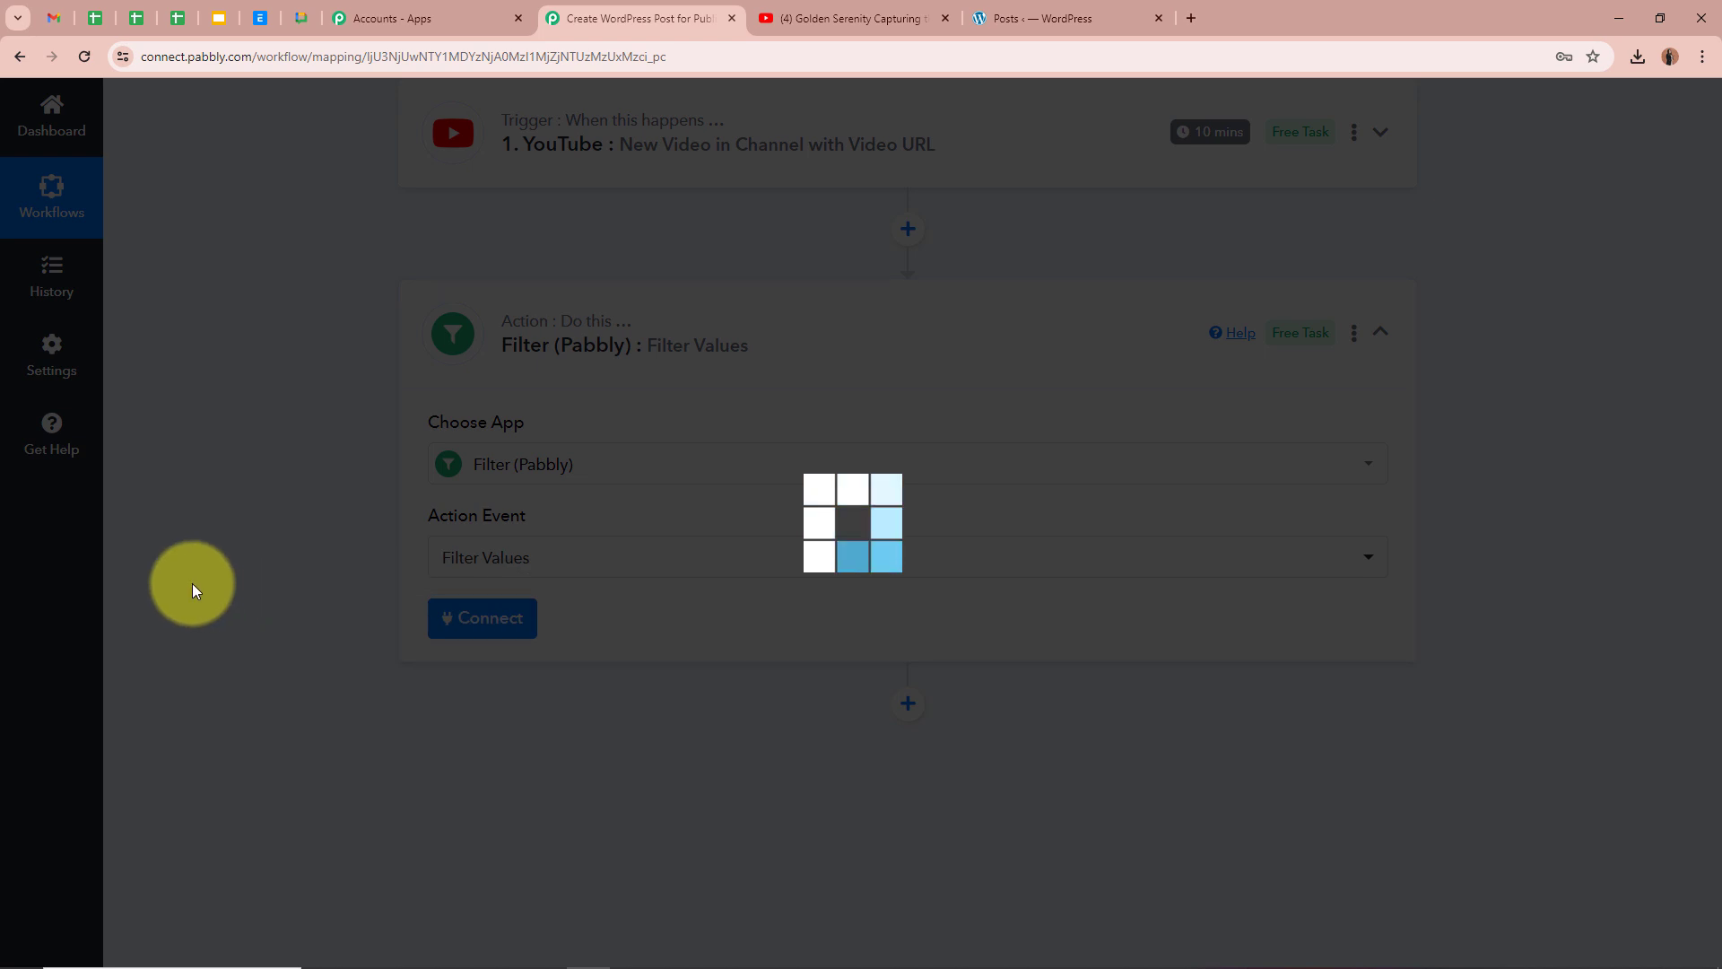
Set the filter condition to Res1 Snippet Title, Does not contain, with the value #shorts
scroll(310, 572, "down", 2)
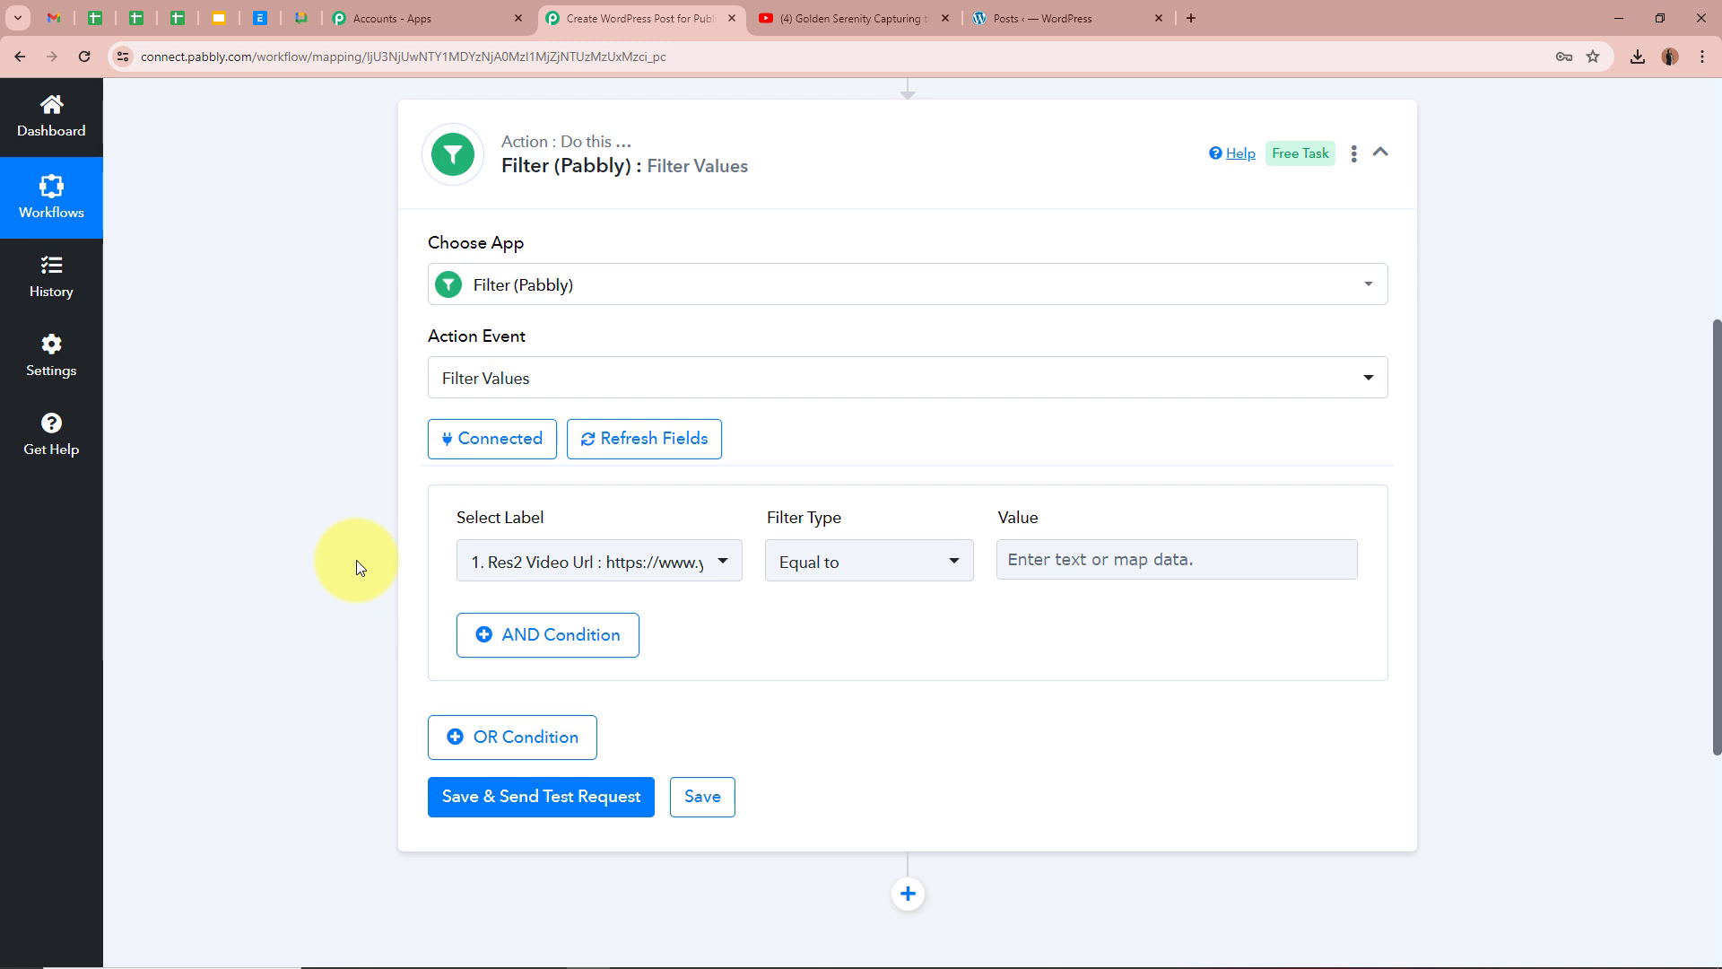
left_click(625, 573)
scroll(712, 565, "down", 4)
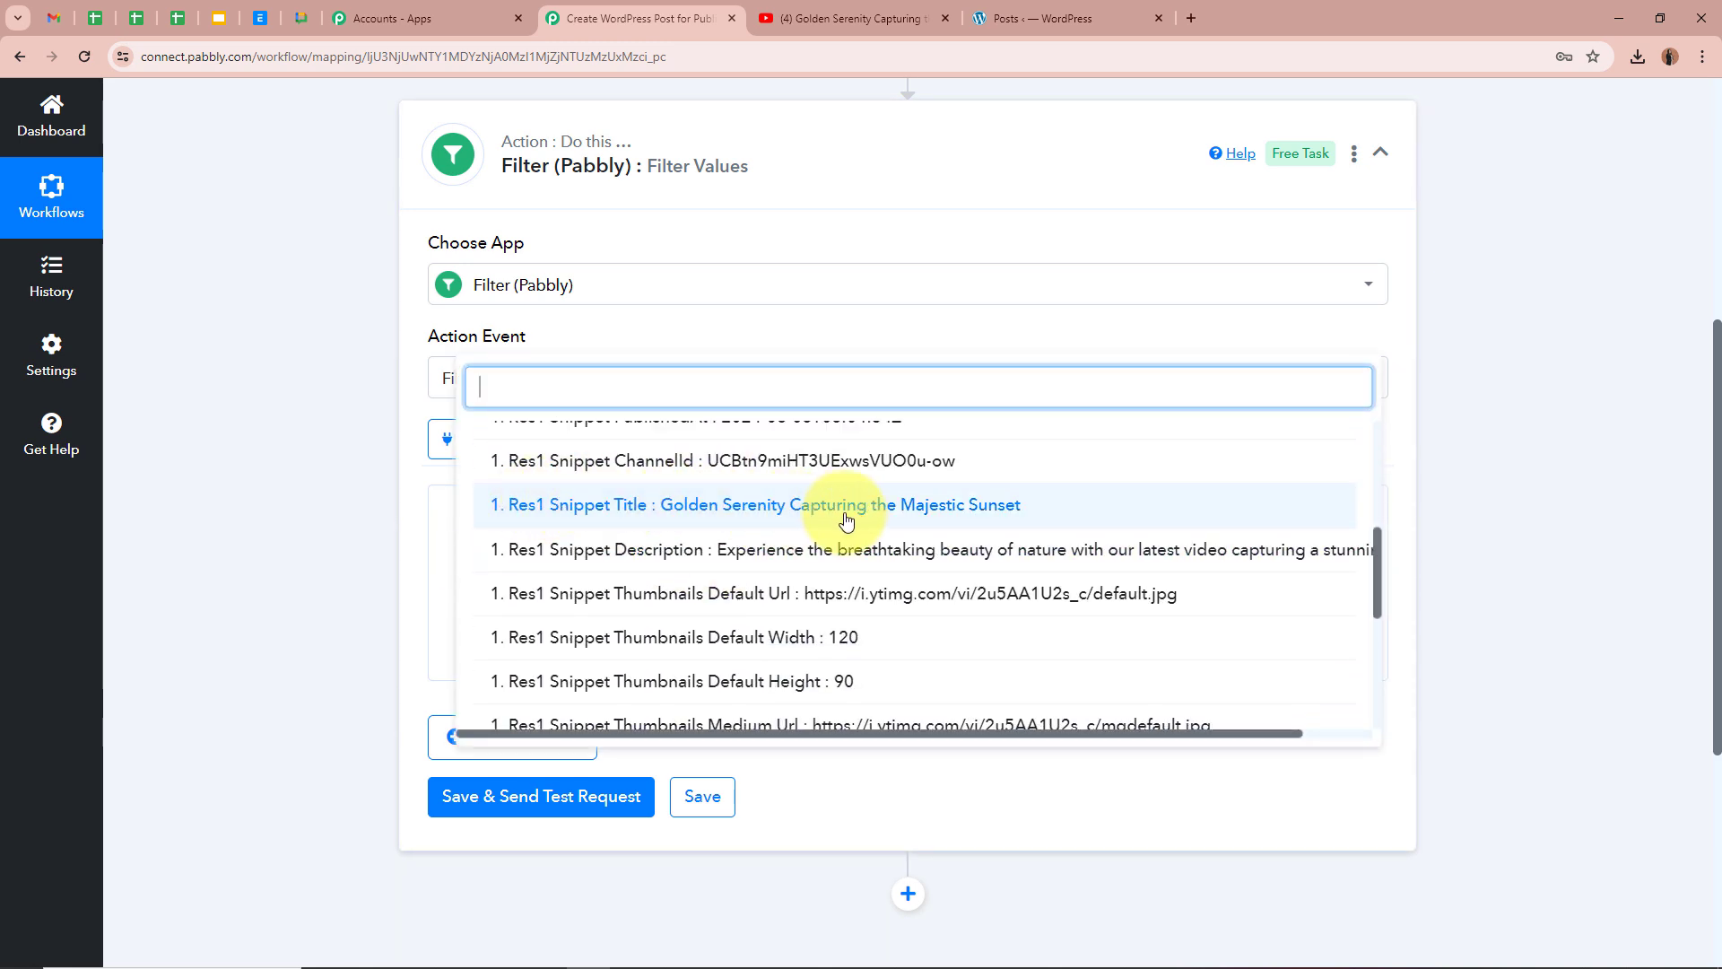
left_click(969, 505)
left_click(877, 560)
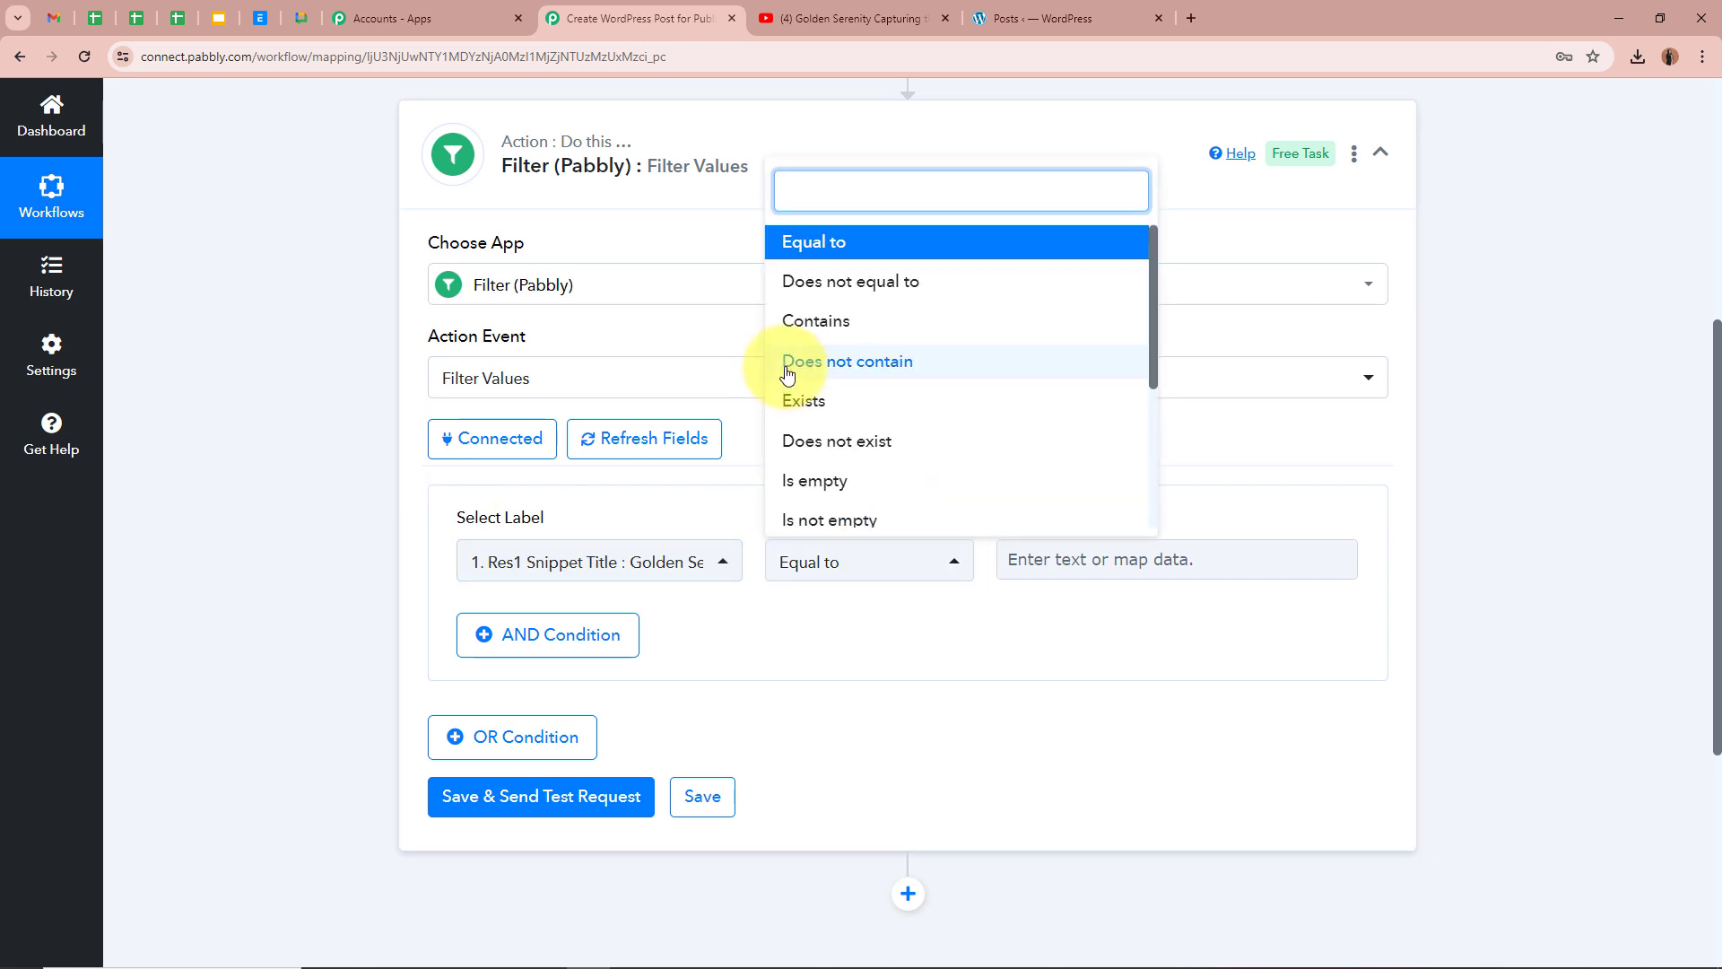
left_click(972, 373)
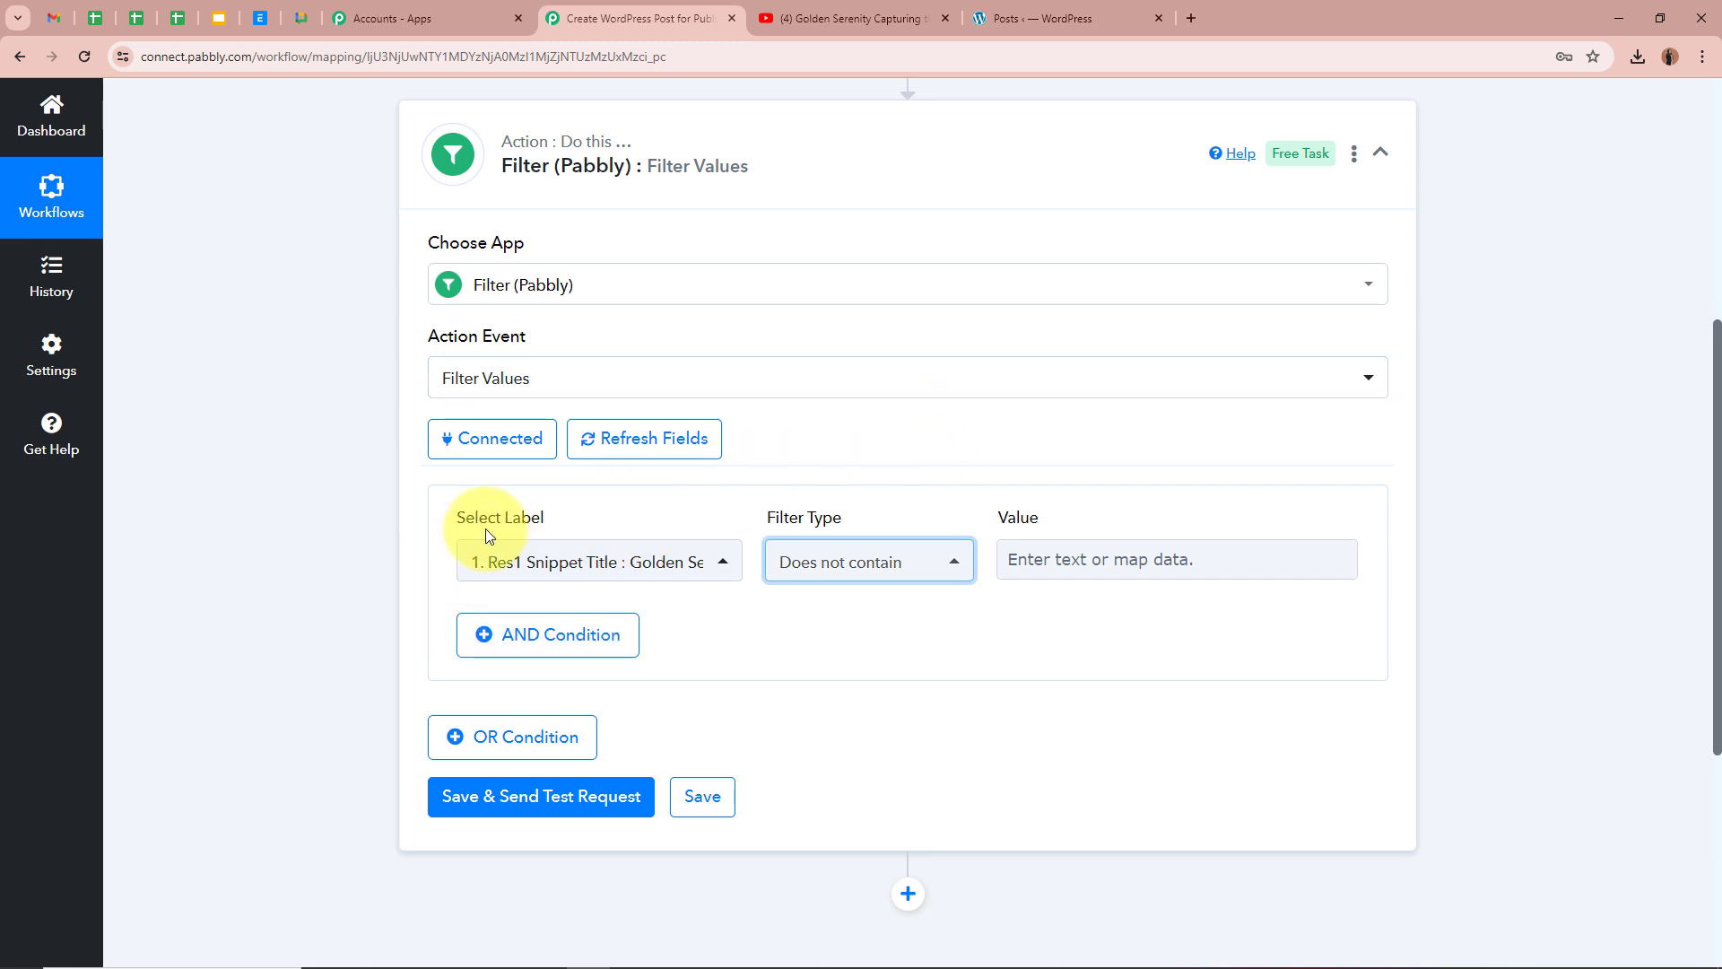
left_click(1091, 559)
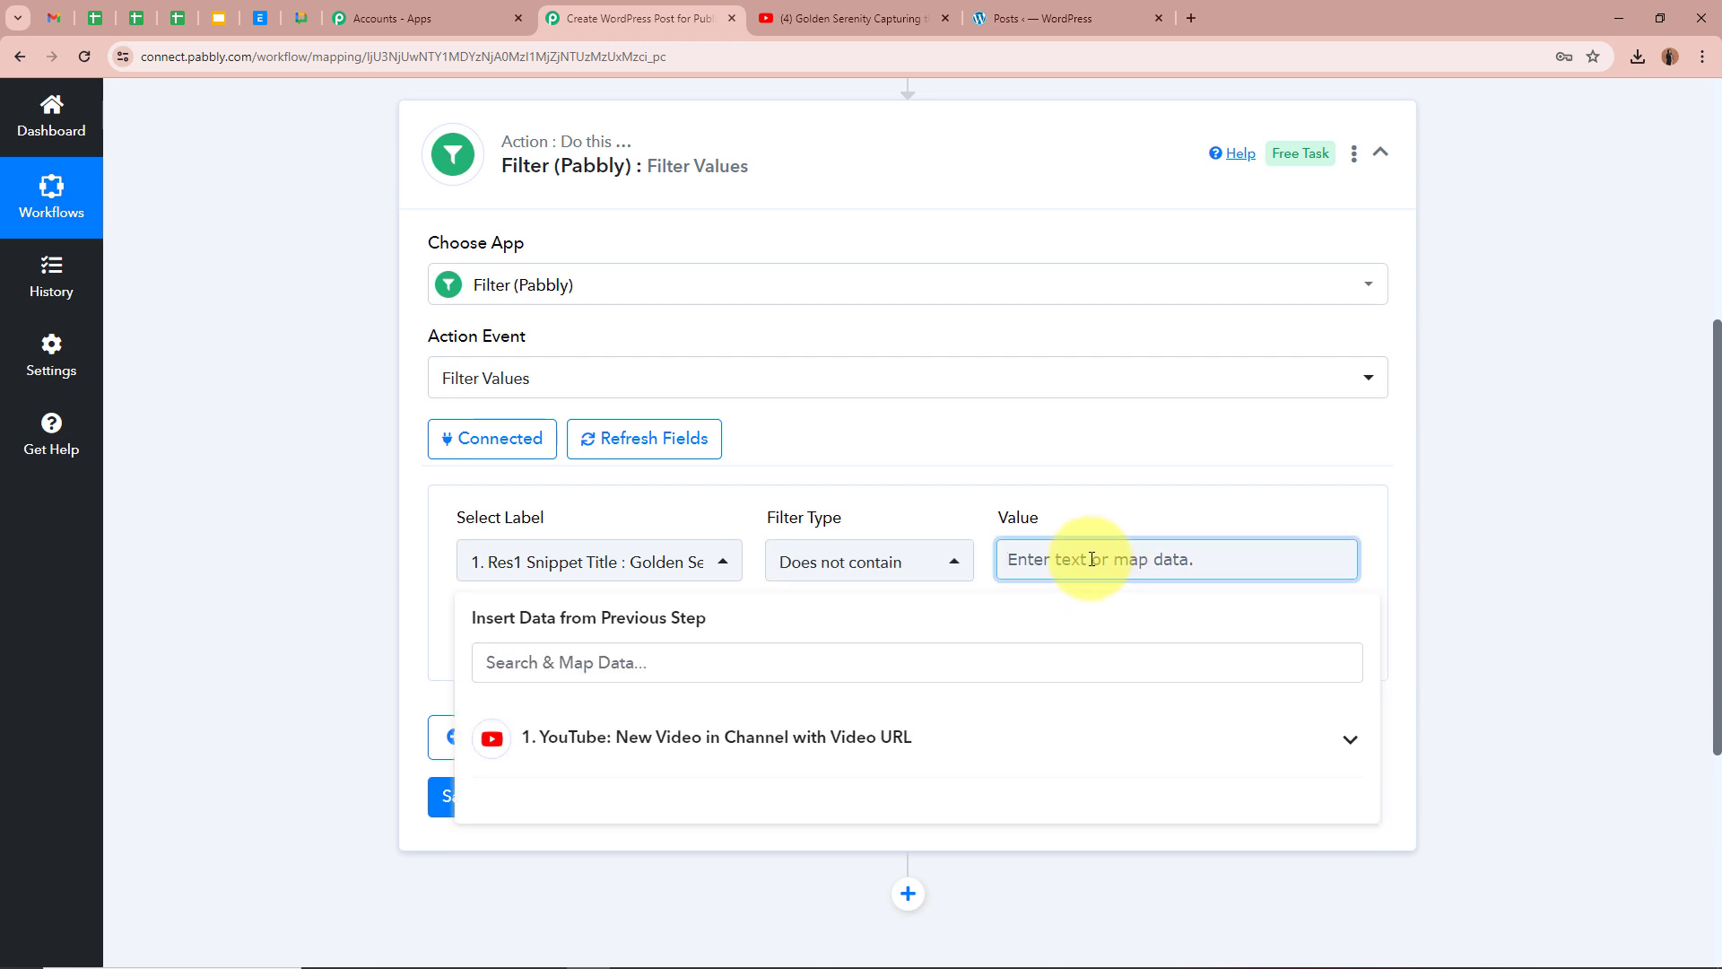
type("#shorts")
left_click(335, 535)
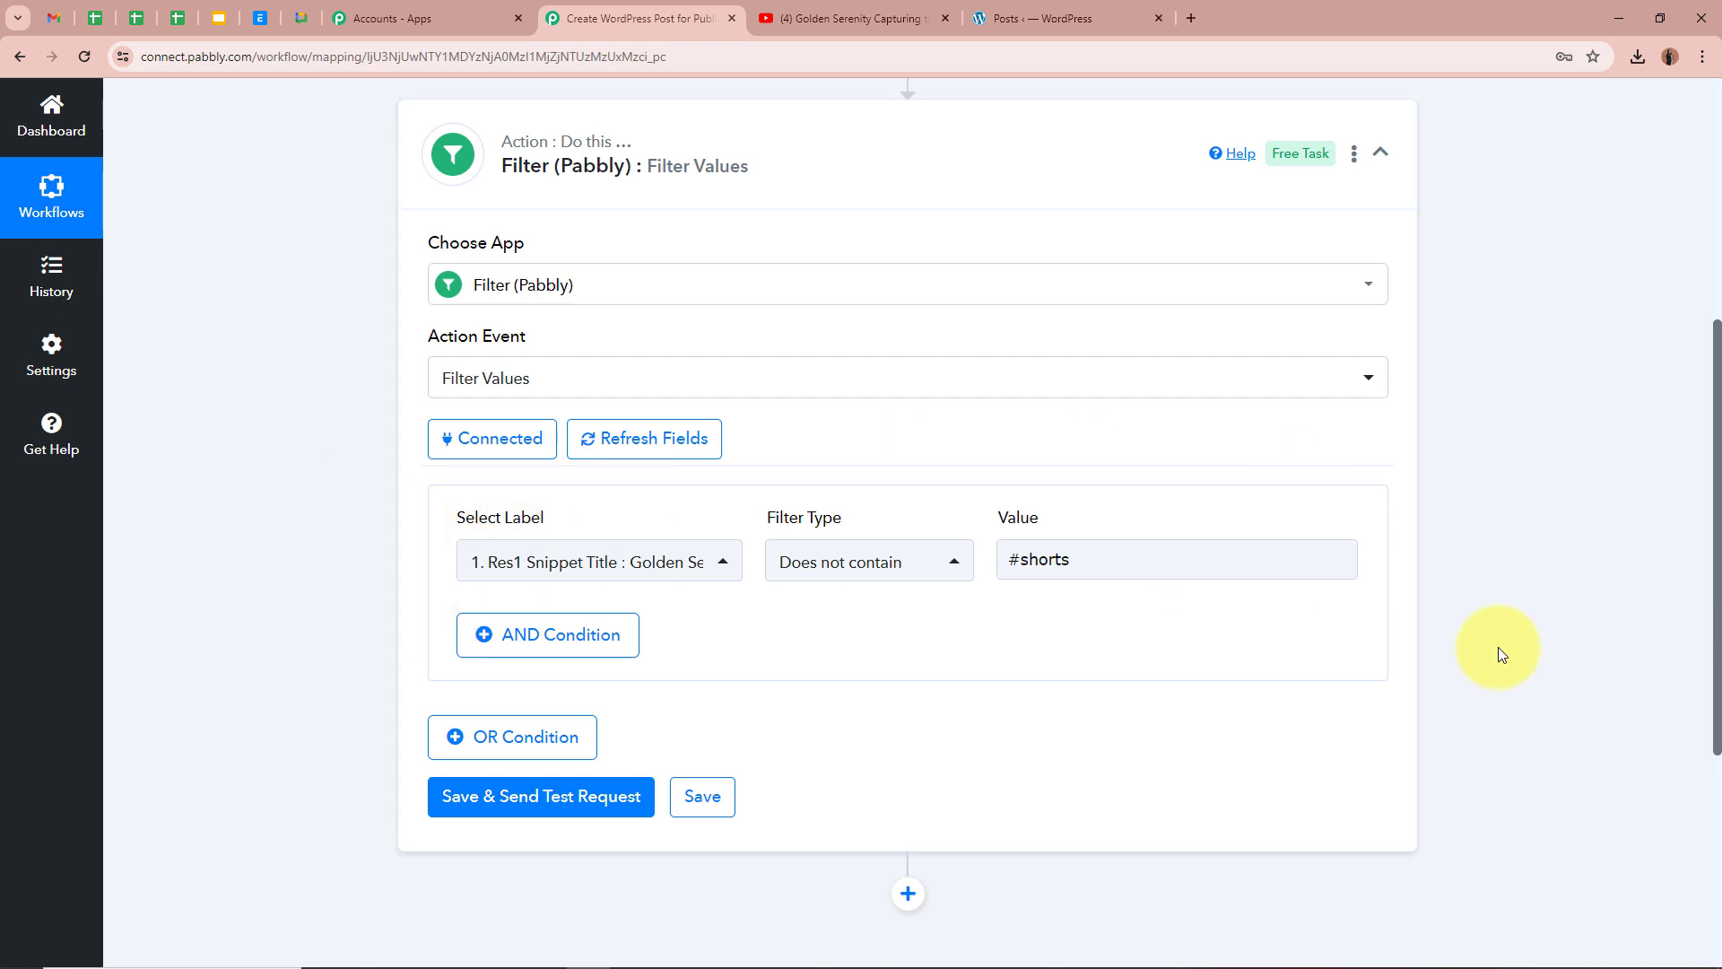
Save the filter and send a test request, then check the status and message in its response
left_click(543, 799)
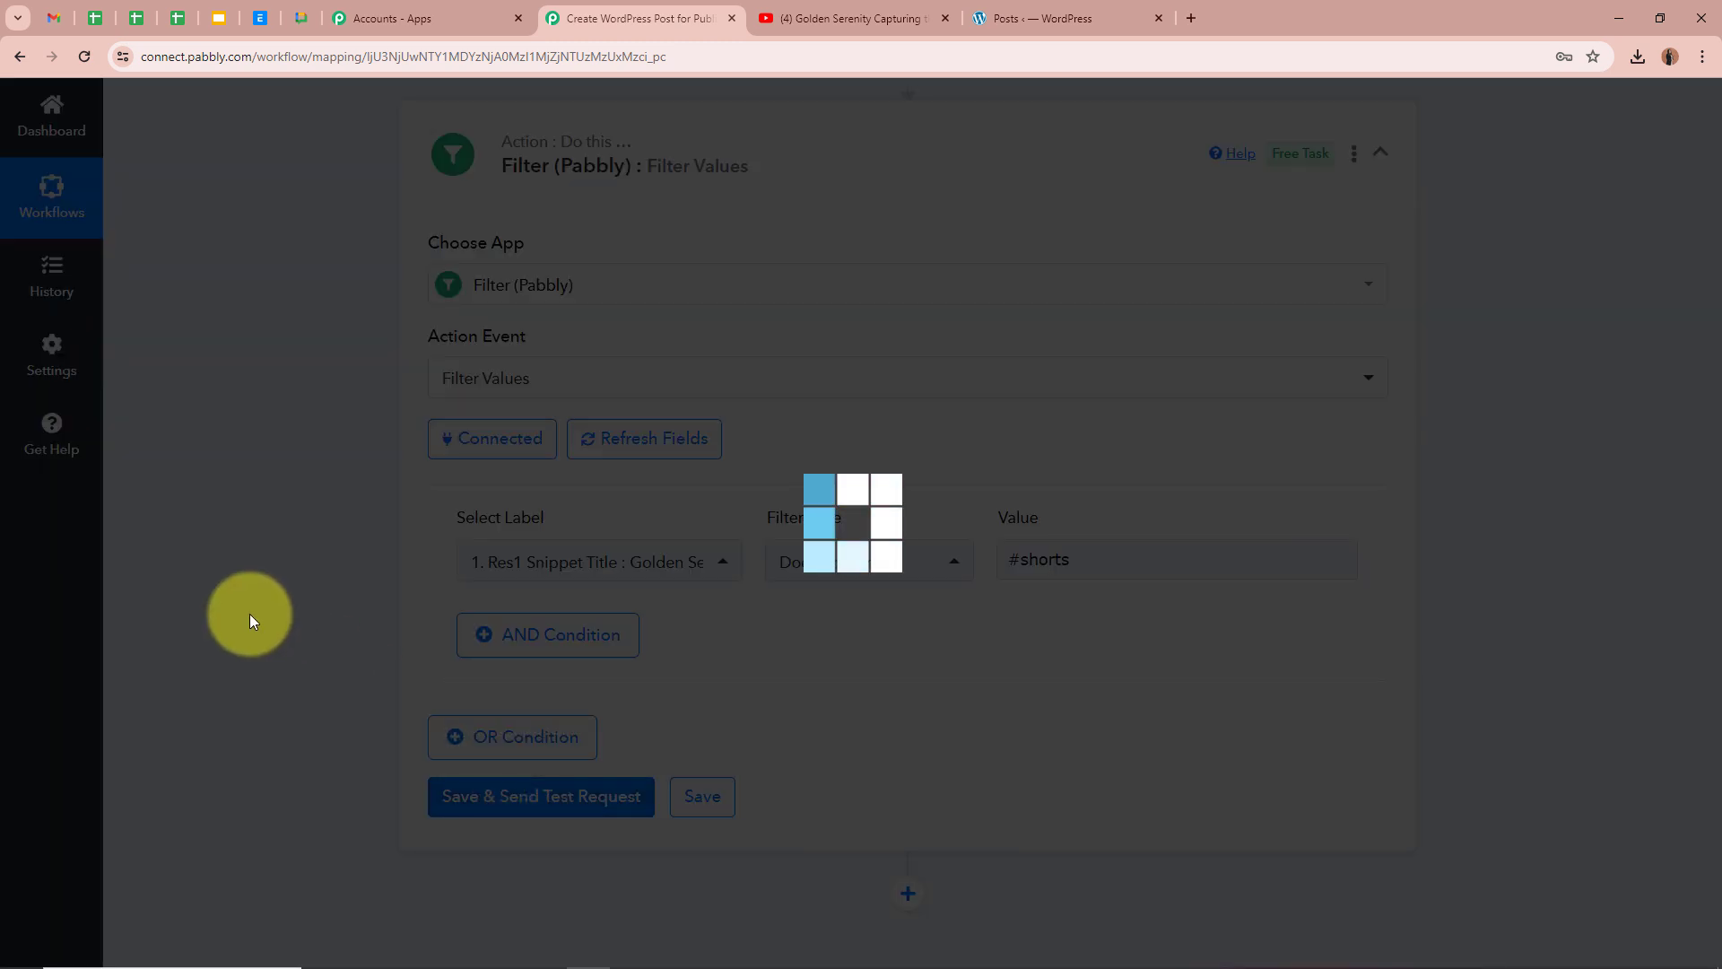
scroll(278, 588, "down", 4)
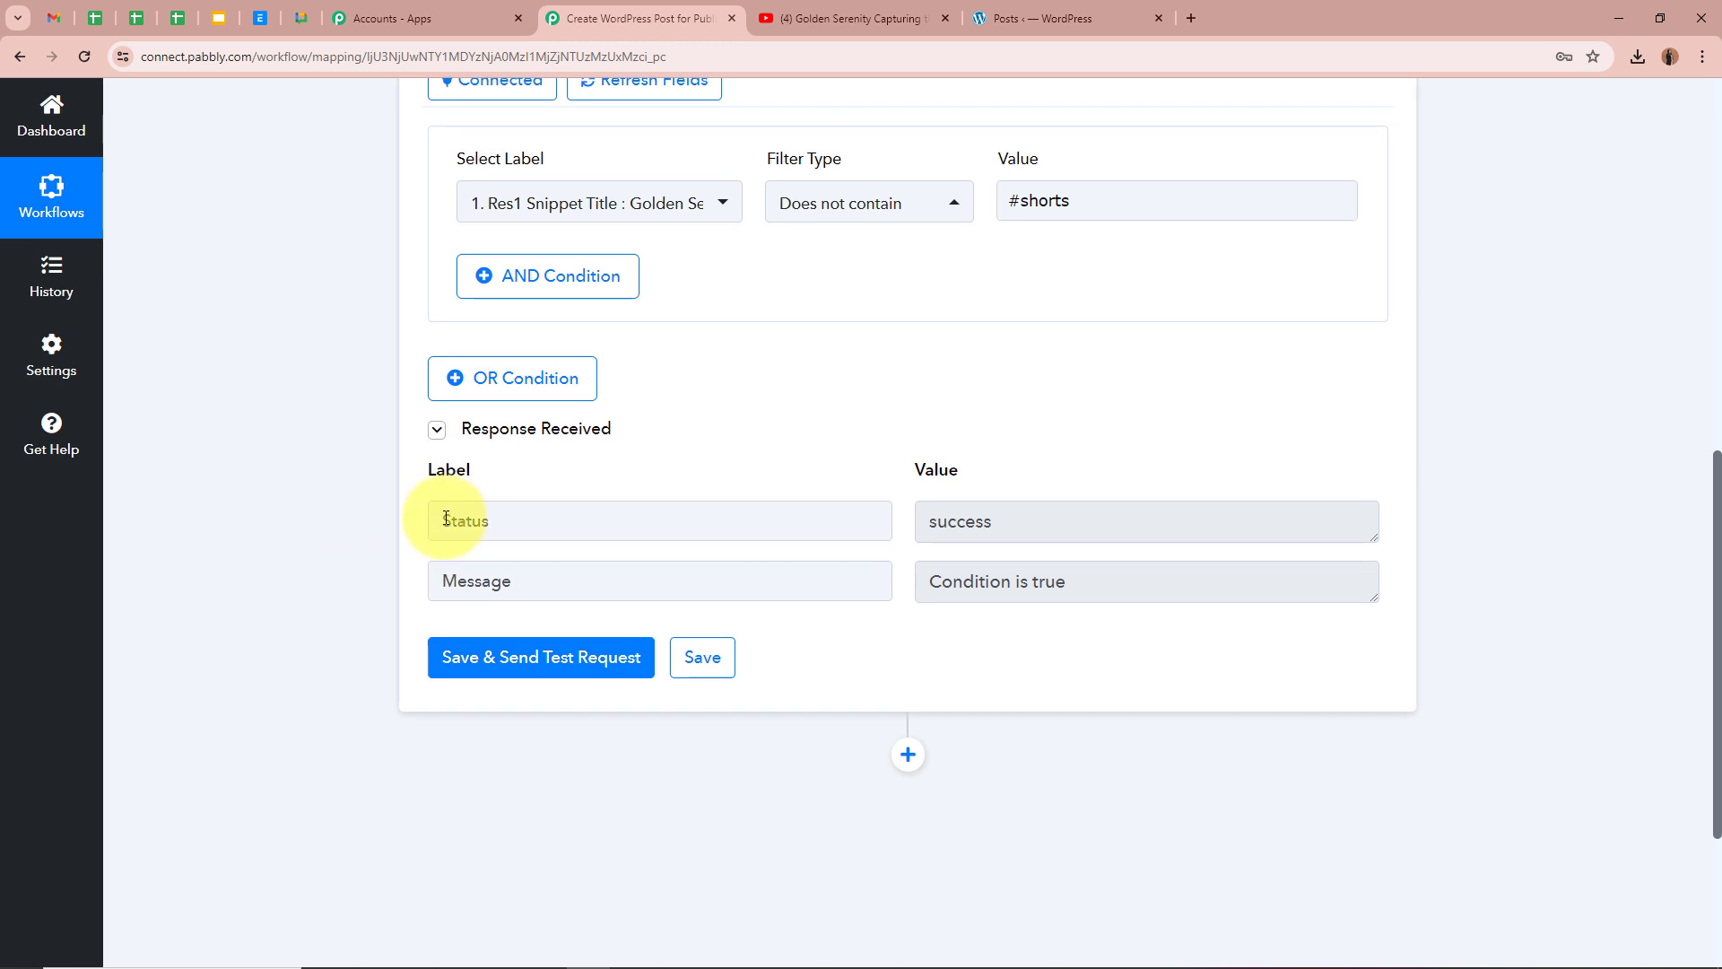
double_click(455, 520)
double_click(1076, 519)
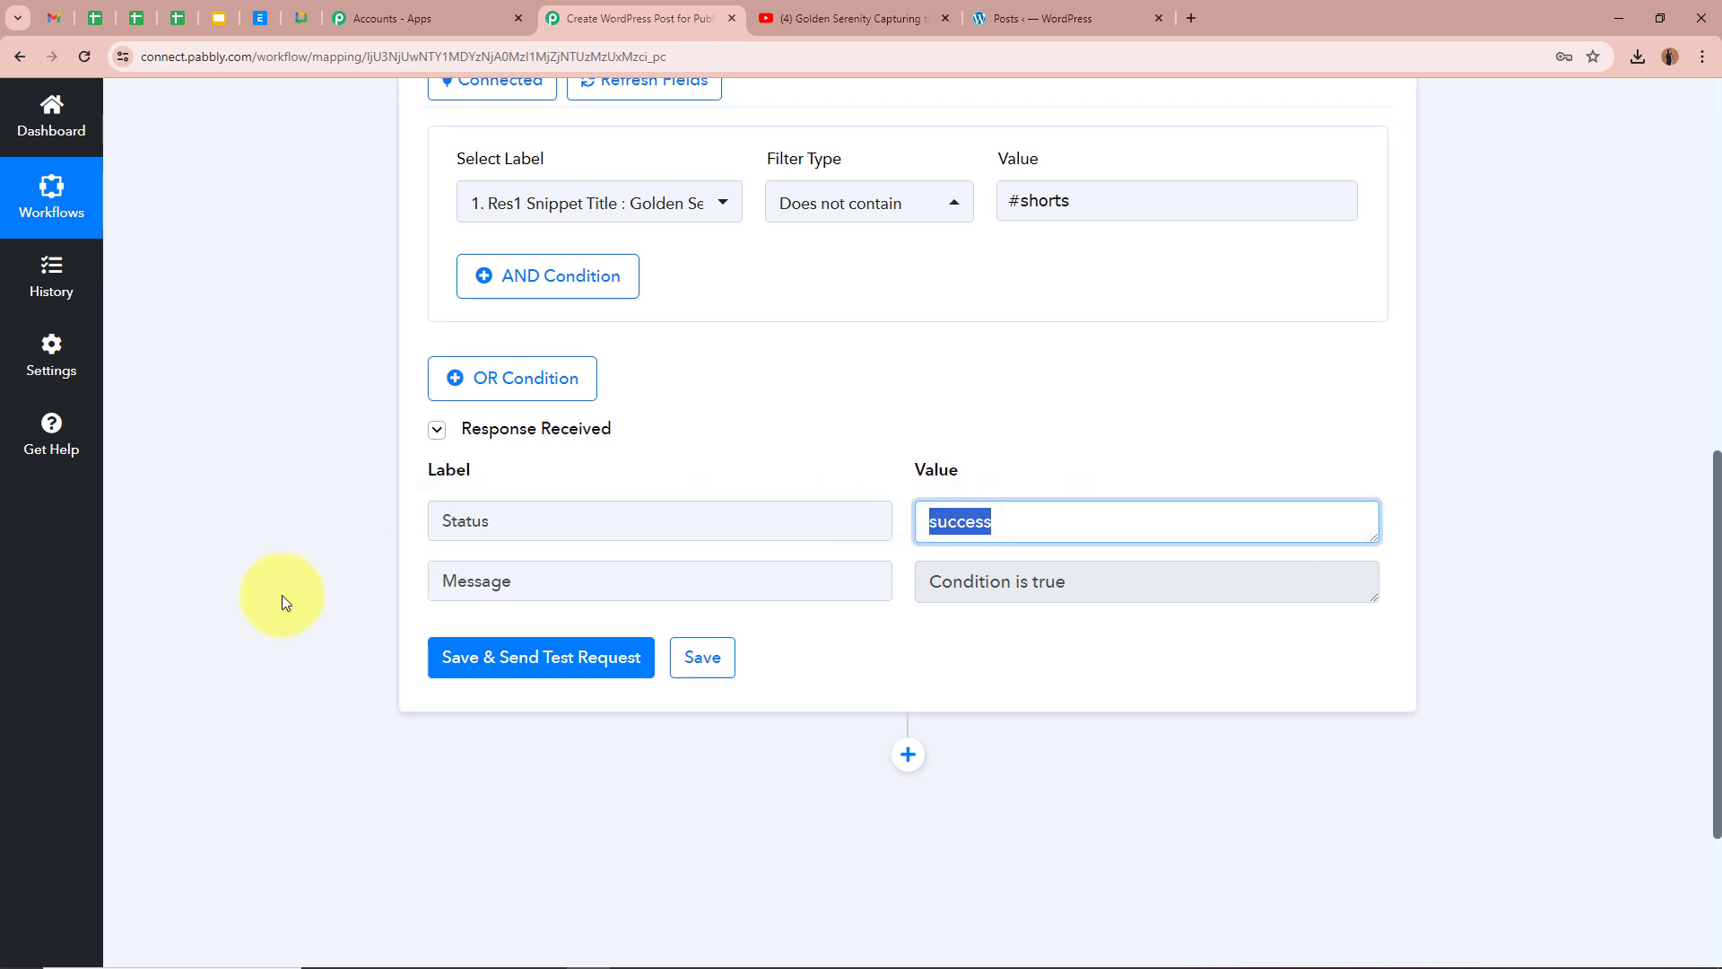
double_click(456, 581)
triple_click(1159, 587)
left_click(1583, 500)
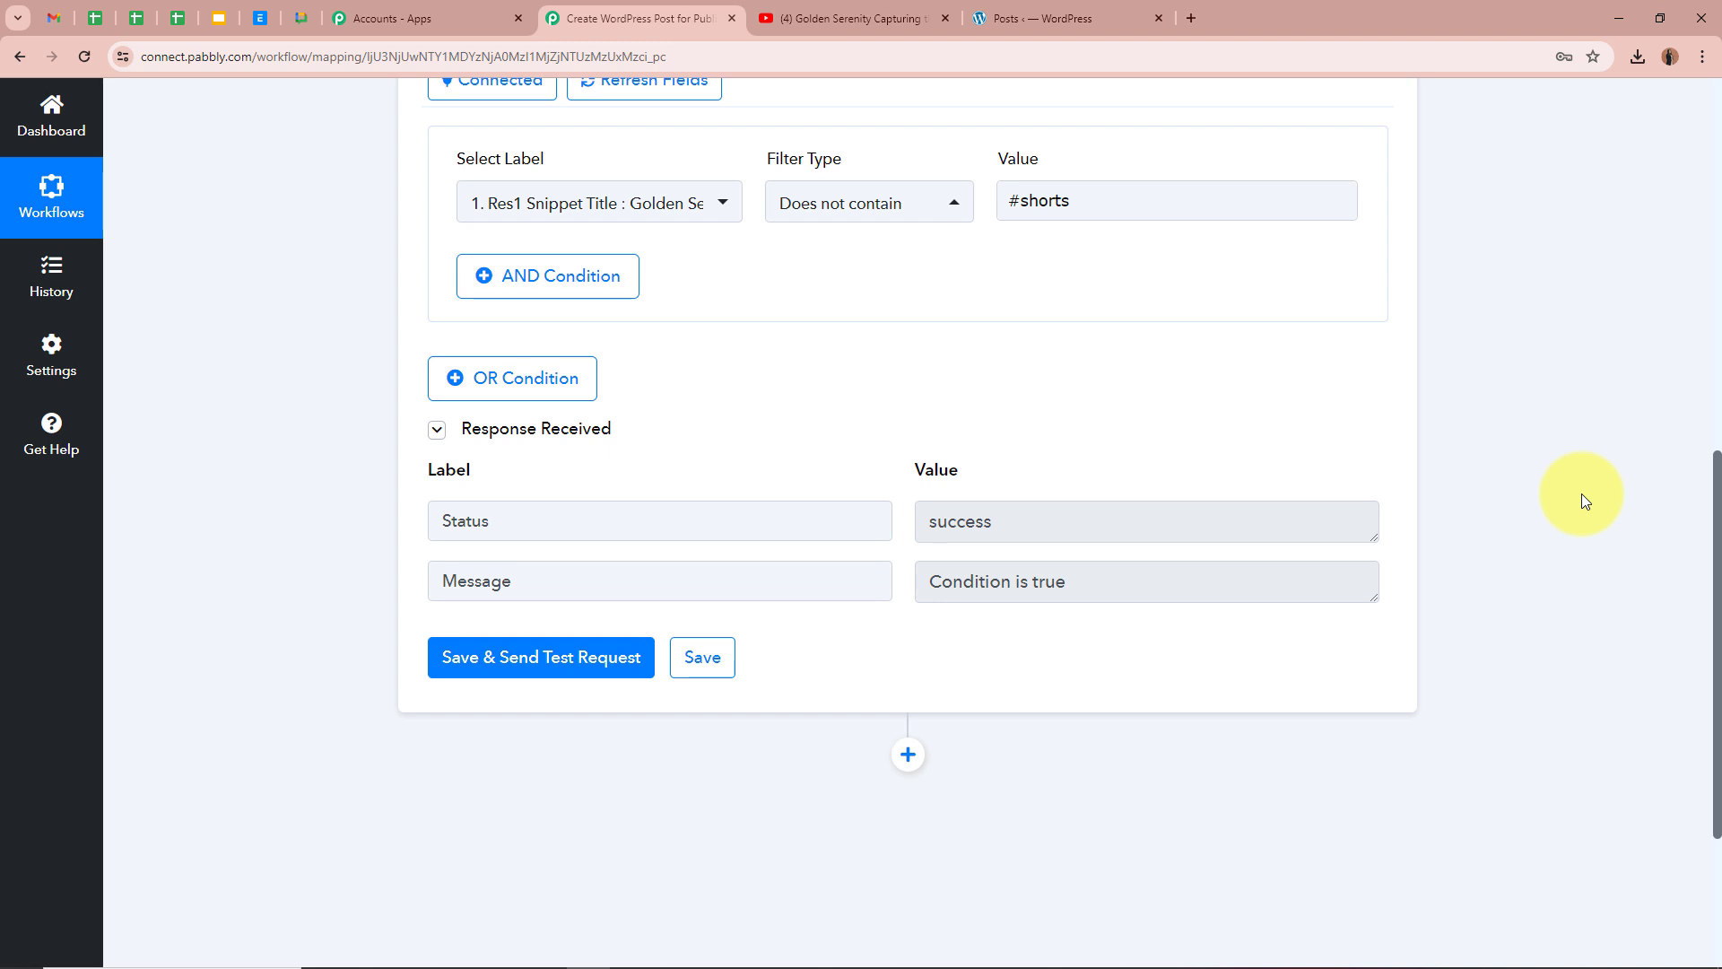
Collapse the filter and add a Google Generative AI action after it with the action event Generate Content
scroll(1505, 439, "up", 4)
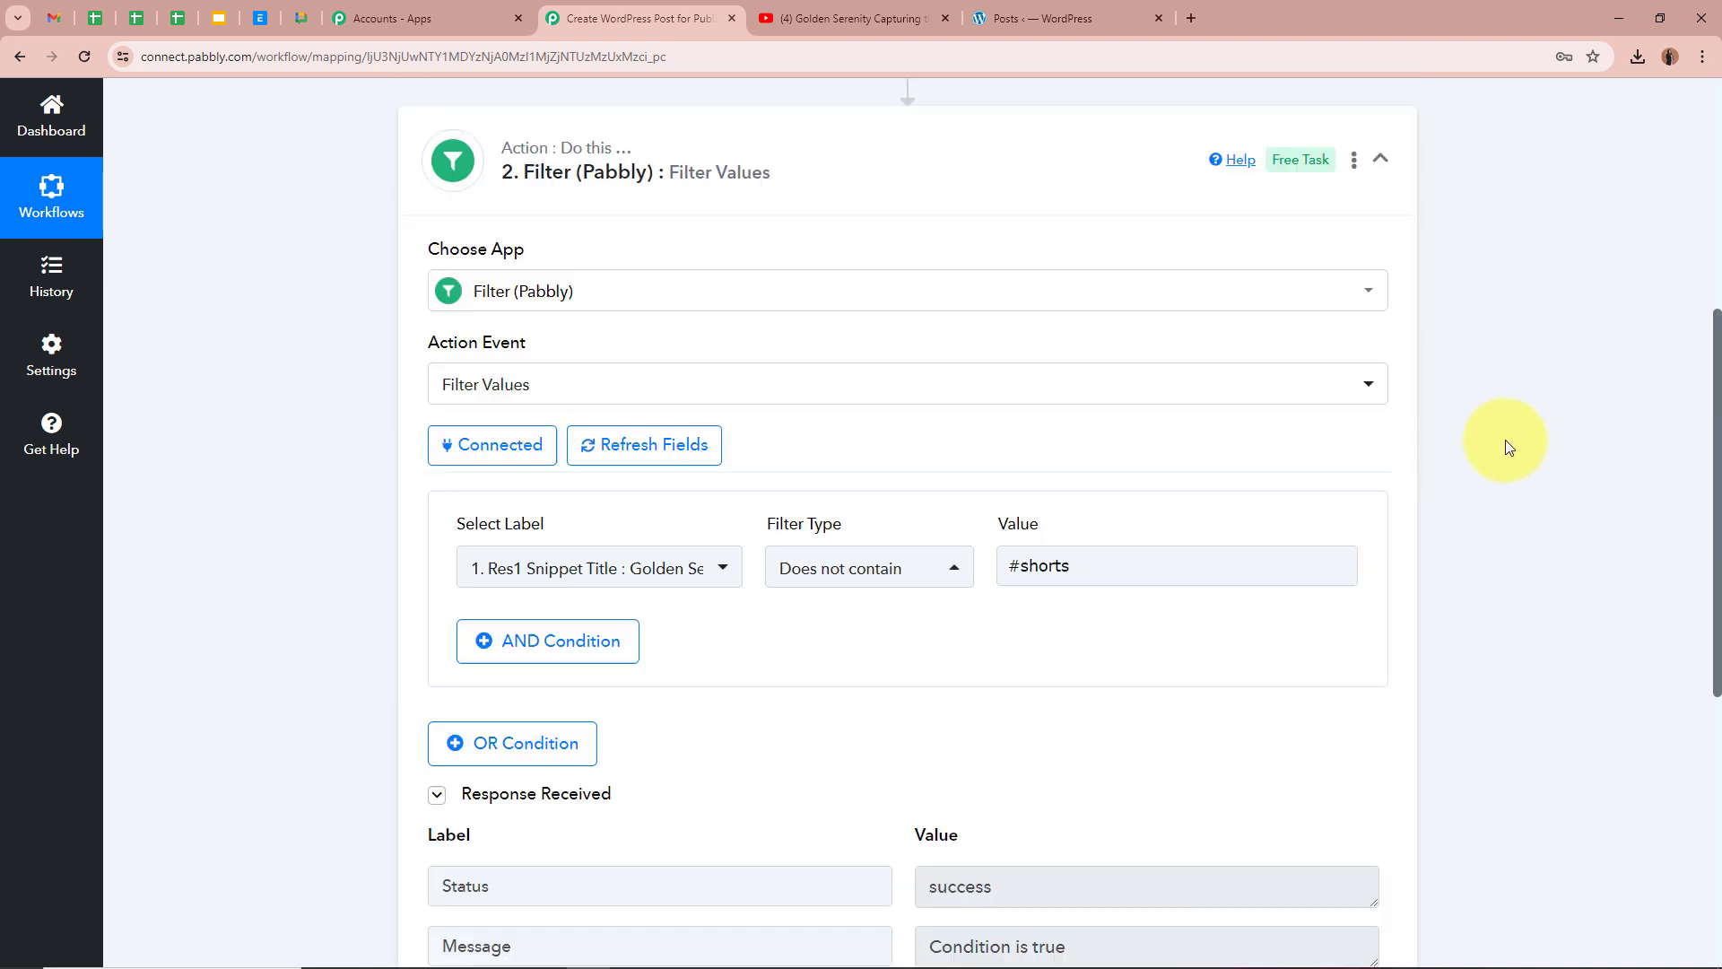
scroll(1505, 439, "up", 4)
left_click(1379, 512)
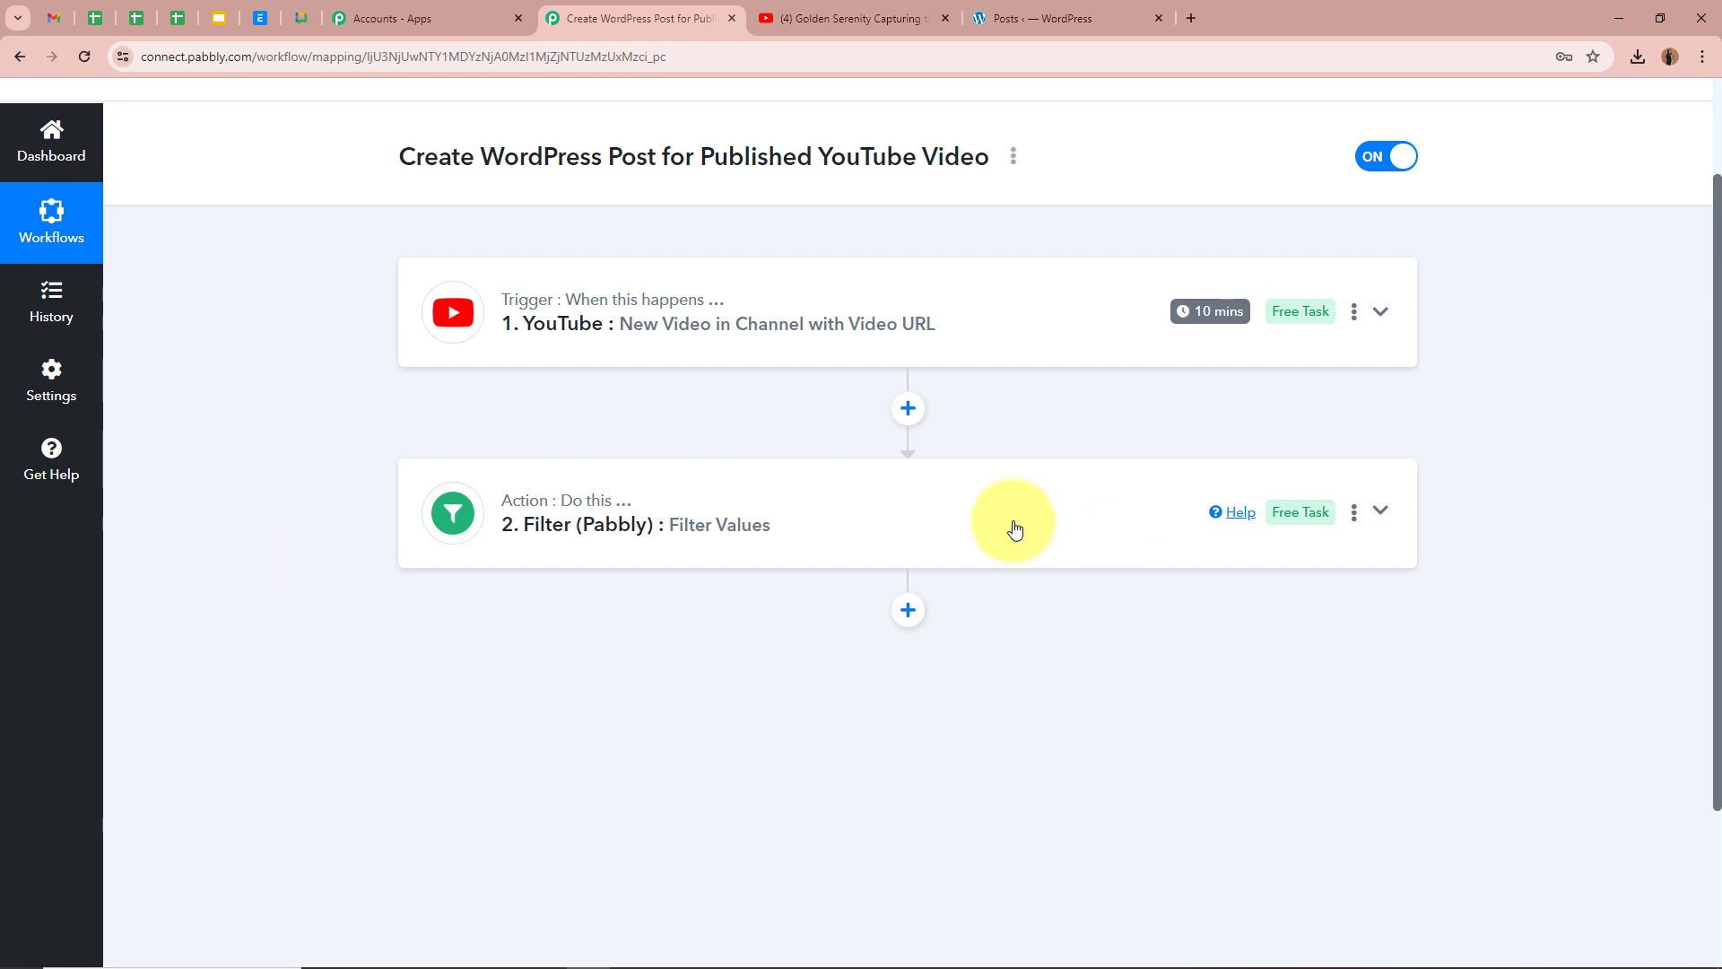
left_click(900, 617)
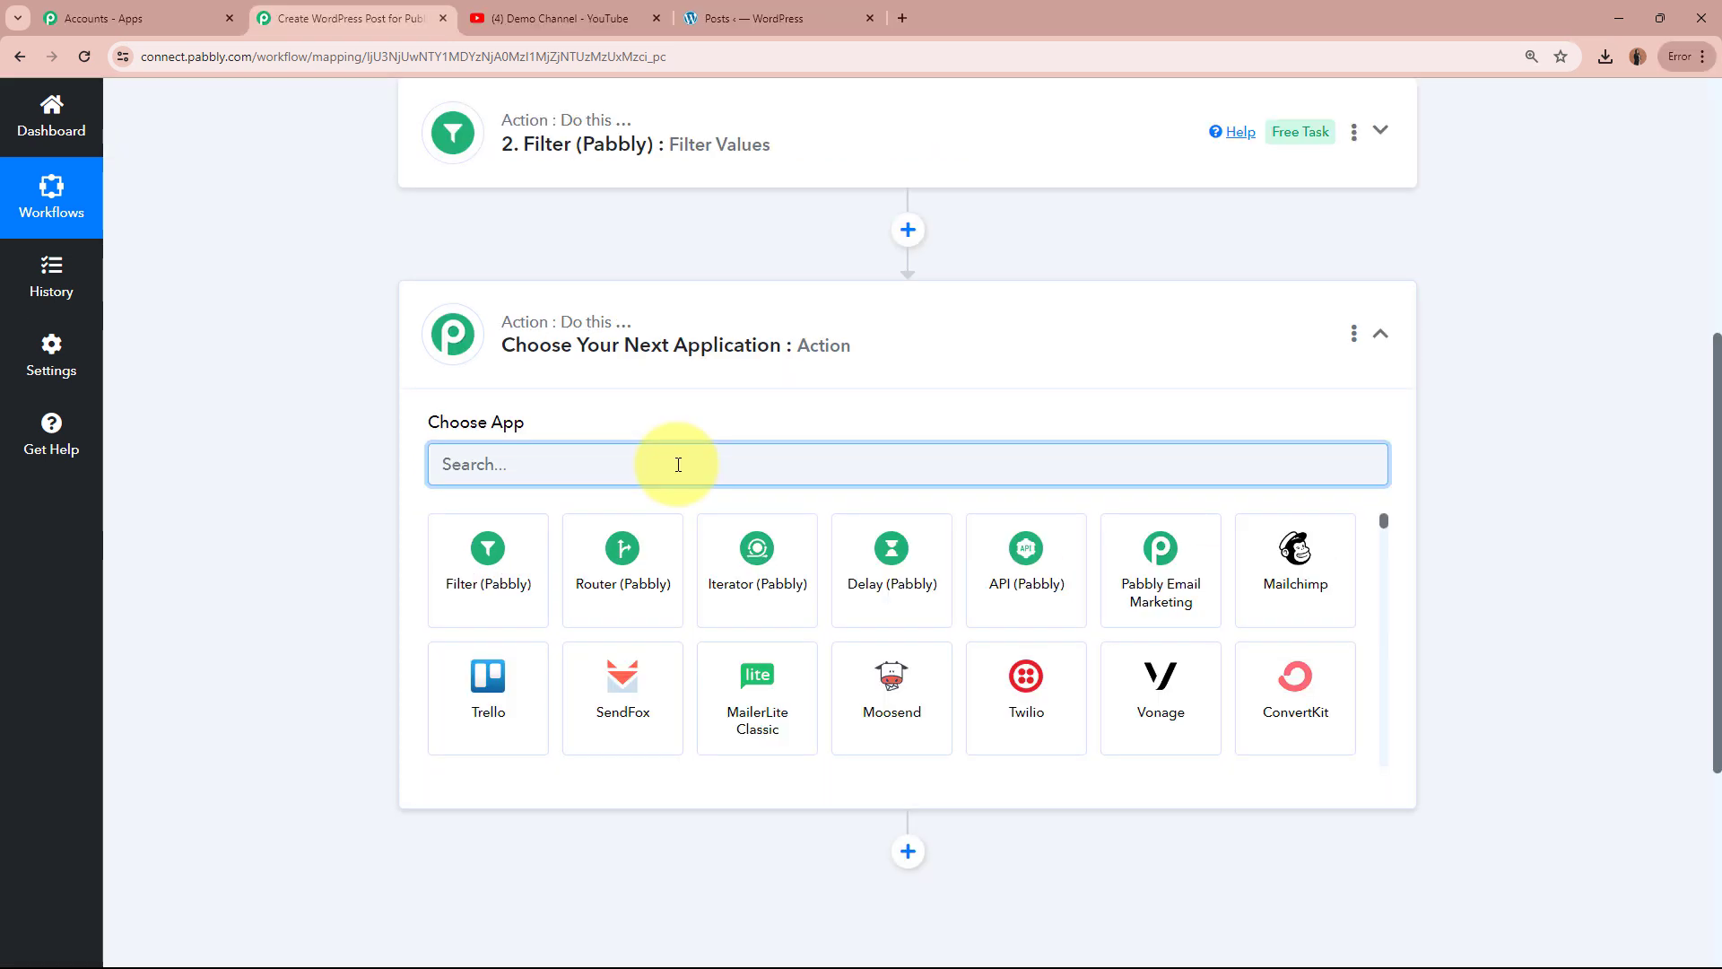
type("Google")
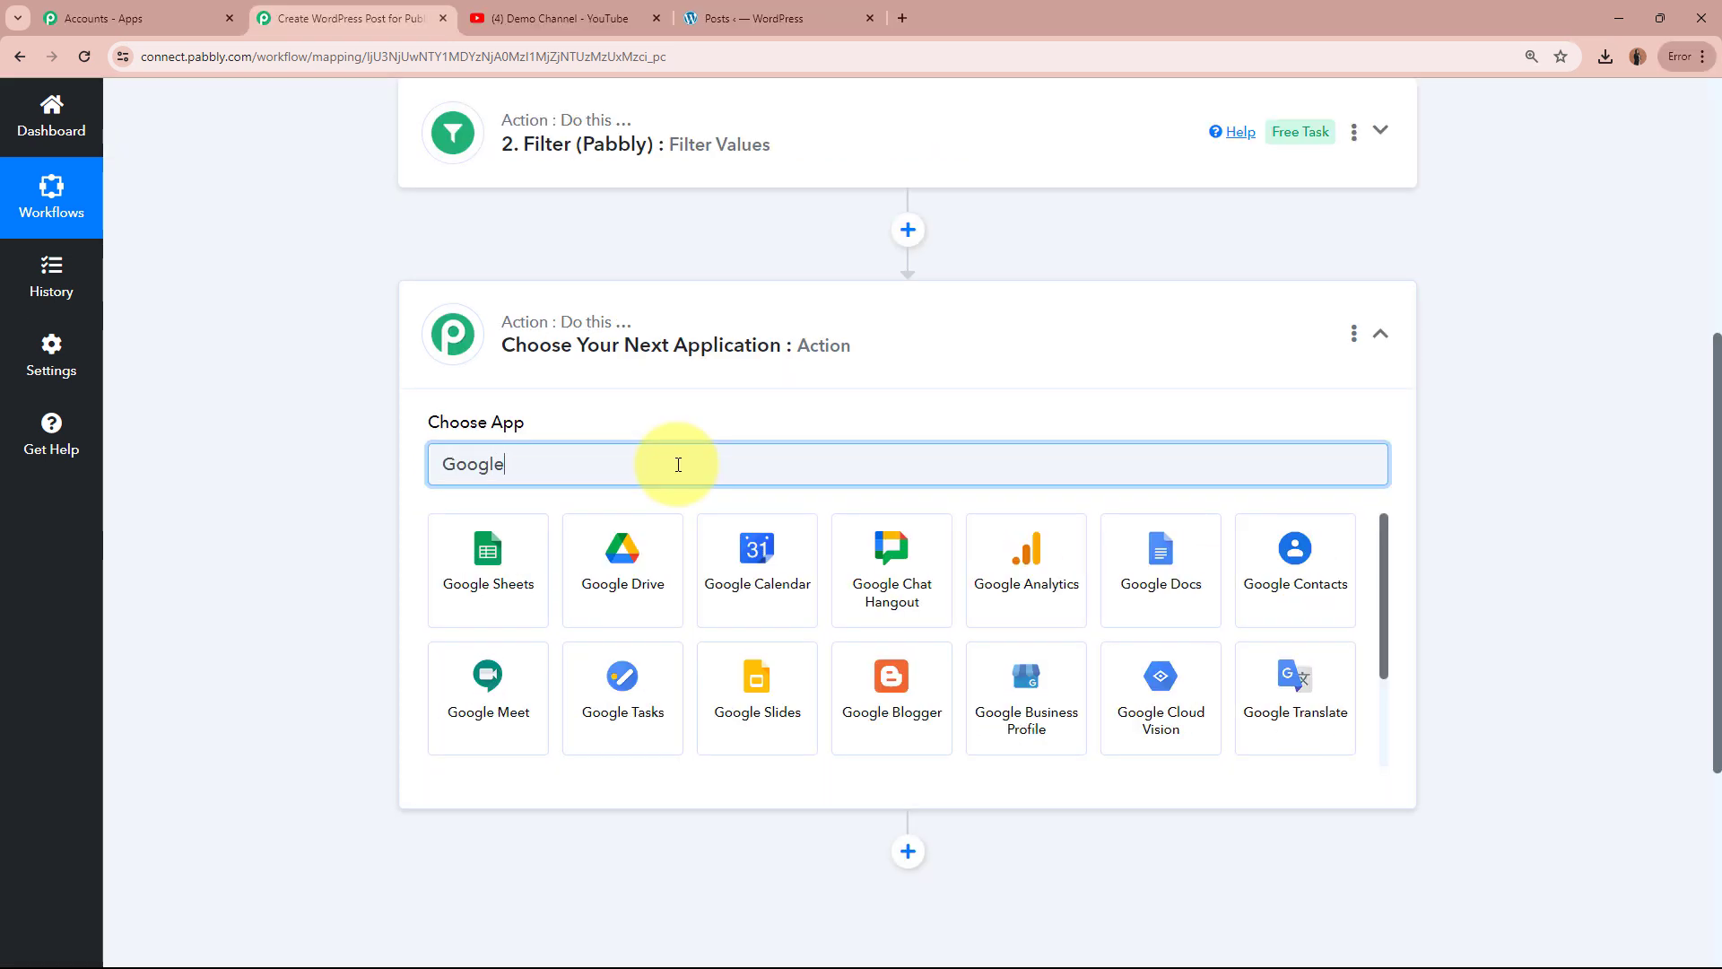
scroll(811, 603, "down", 1)
left_click(883, 695)
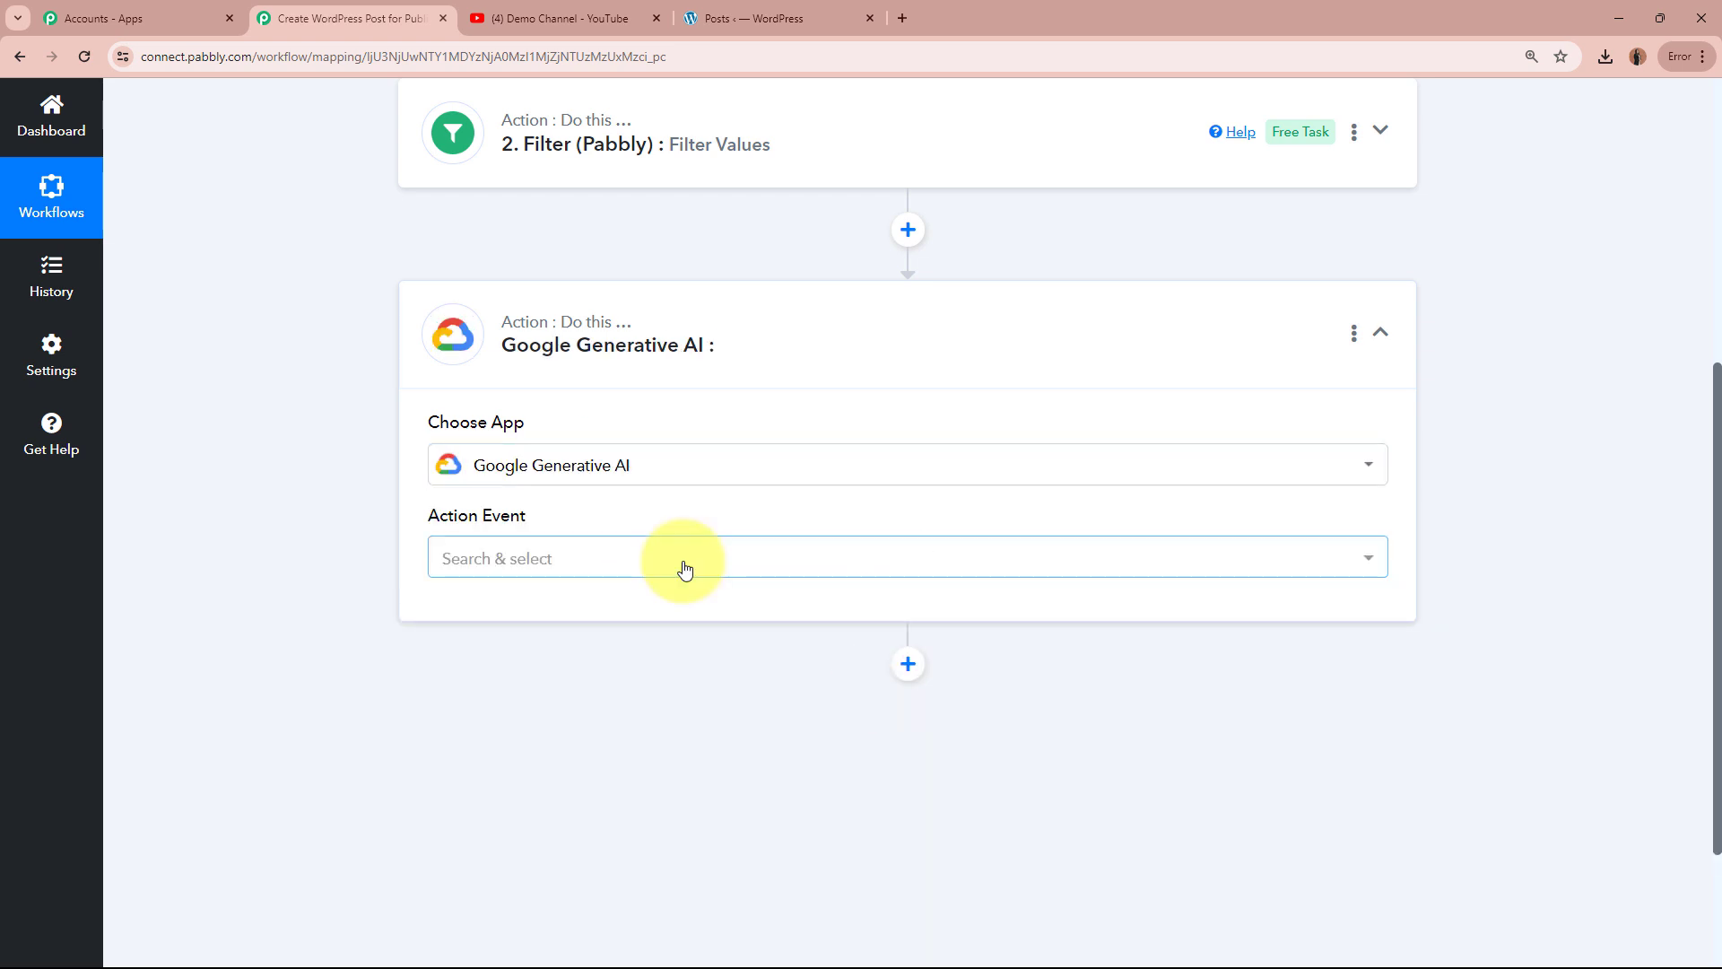
left_click(685, 569)
left_click(646, 668)
scroll(282, 498, "up", 4)
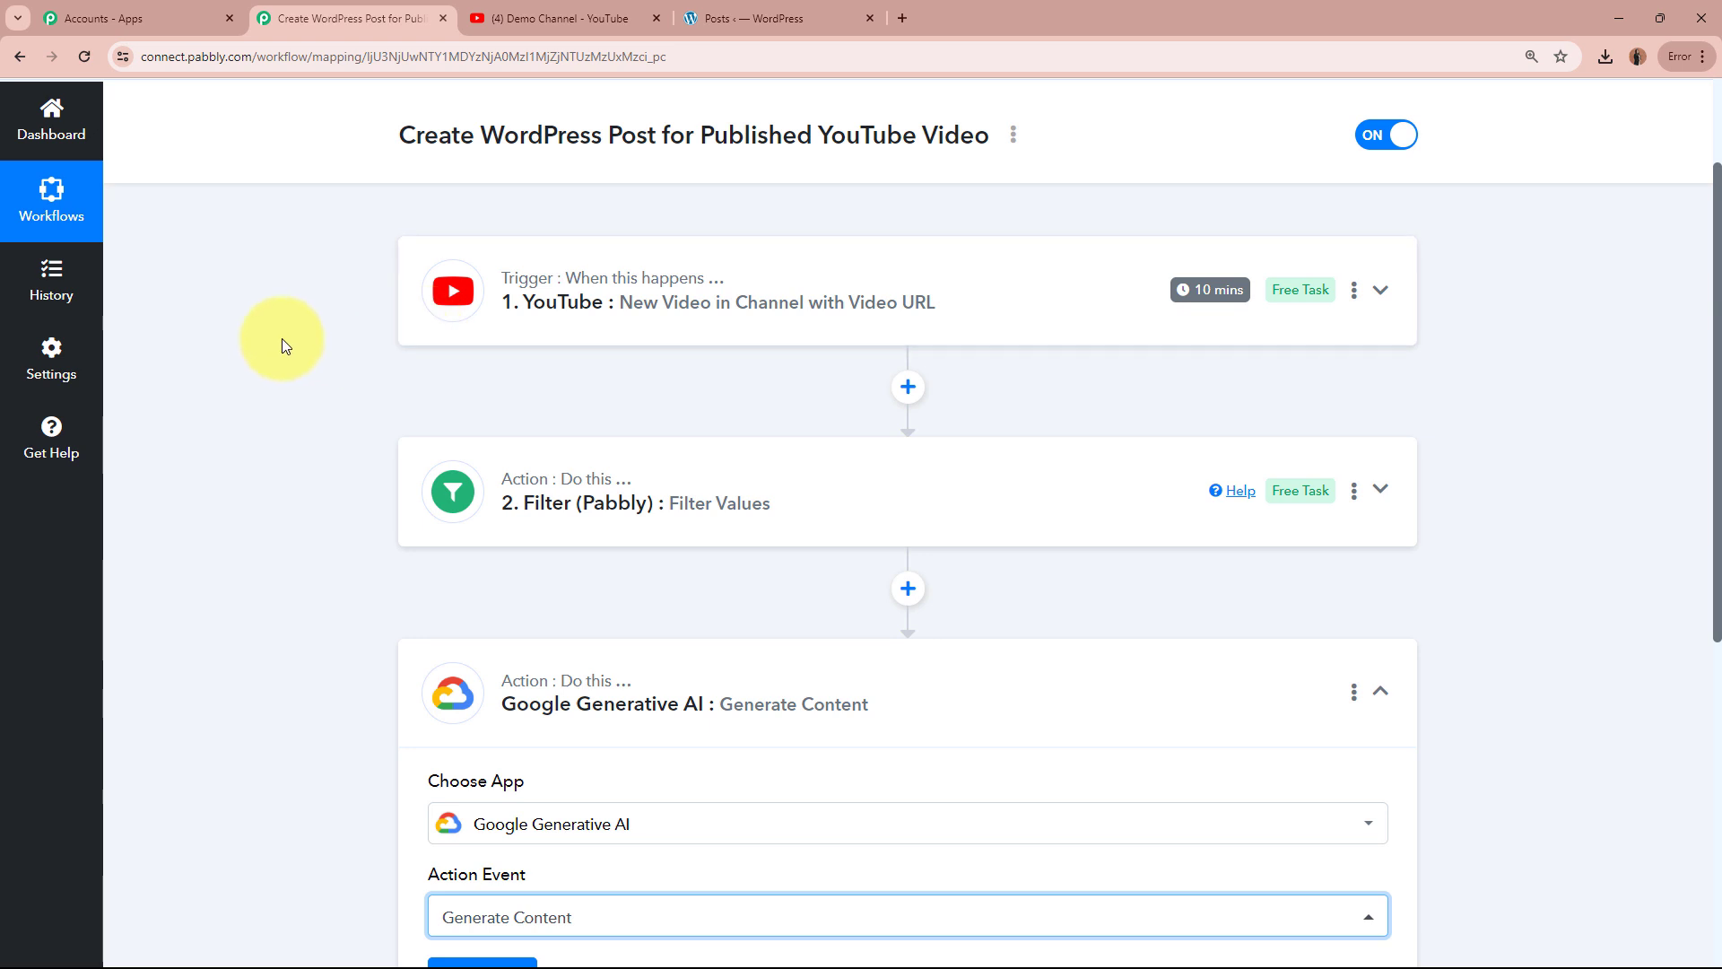
scroll(282, 337, "down", 2)
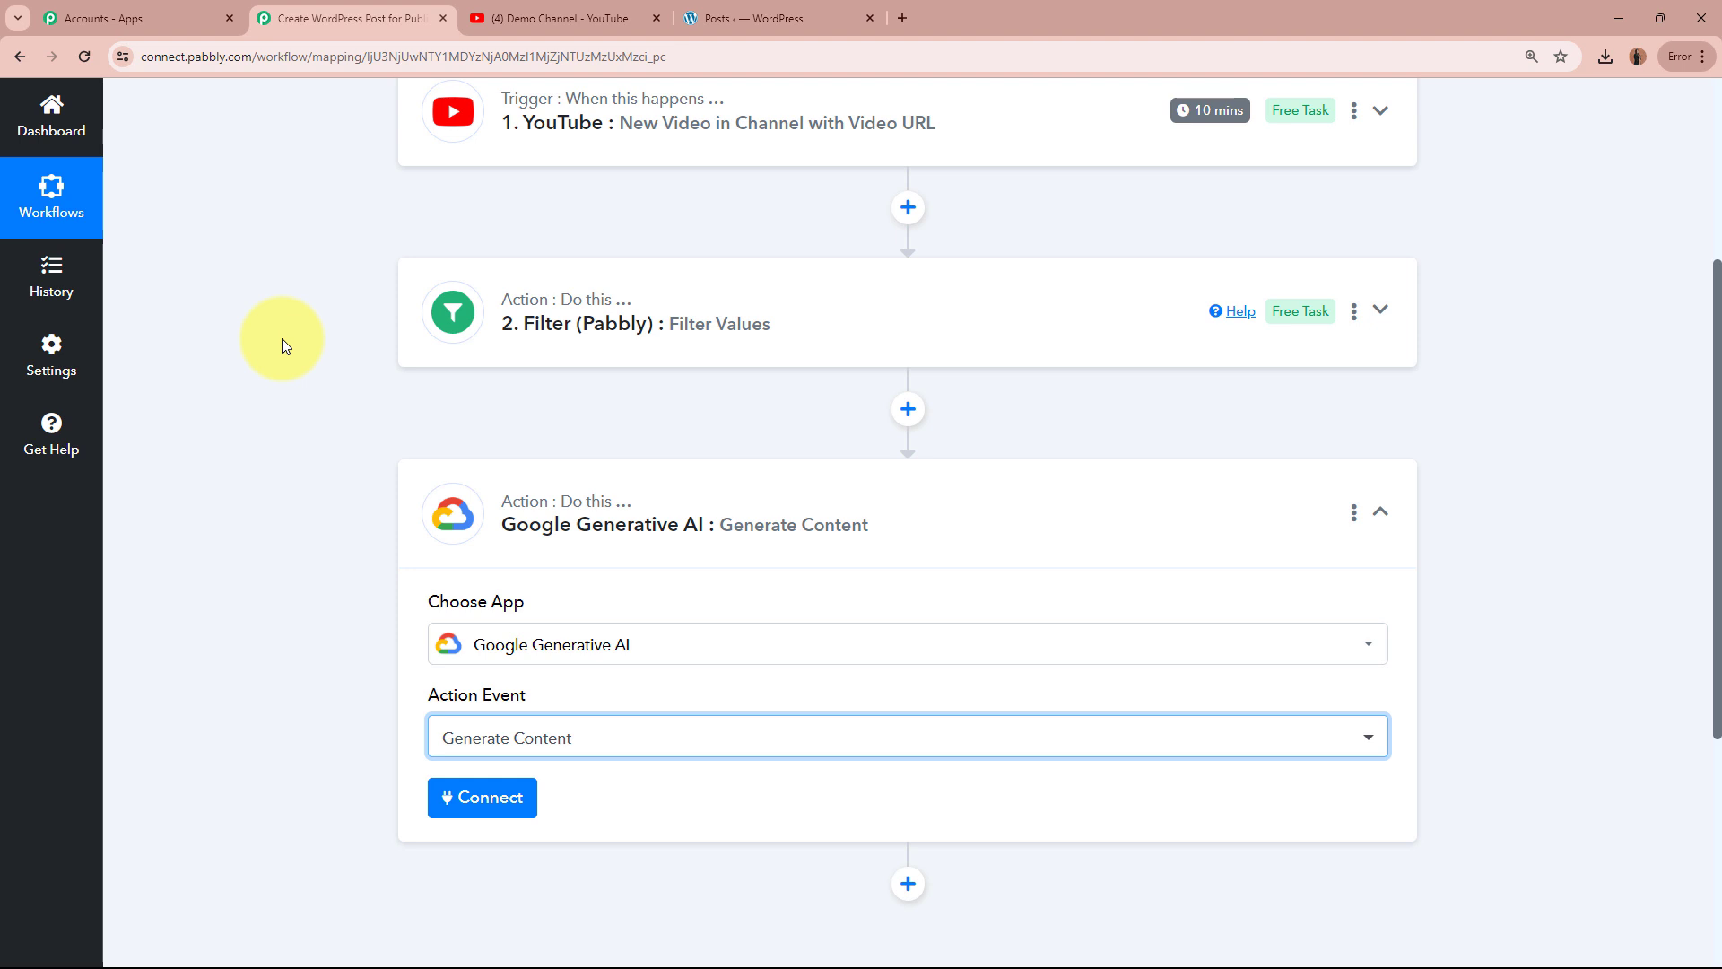
Start a new connection for the Google Generative AI action instead of using the existing one
scroll(281, 337, "down", 2)
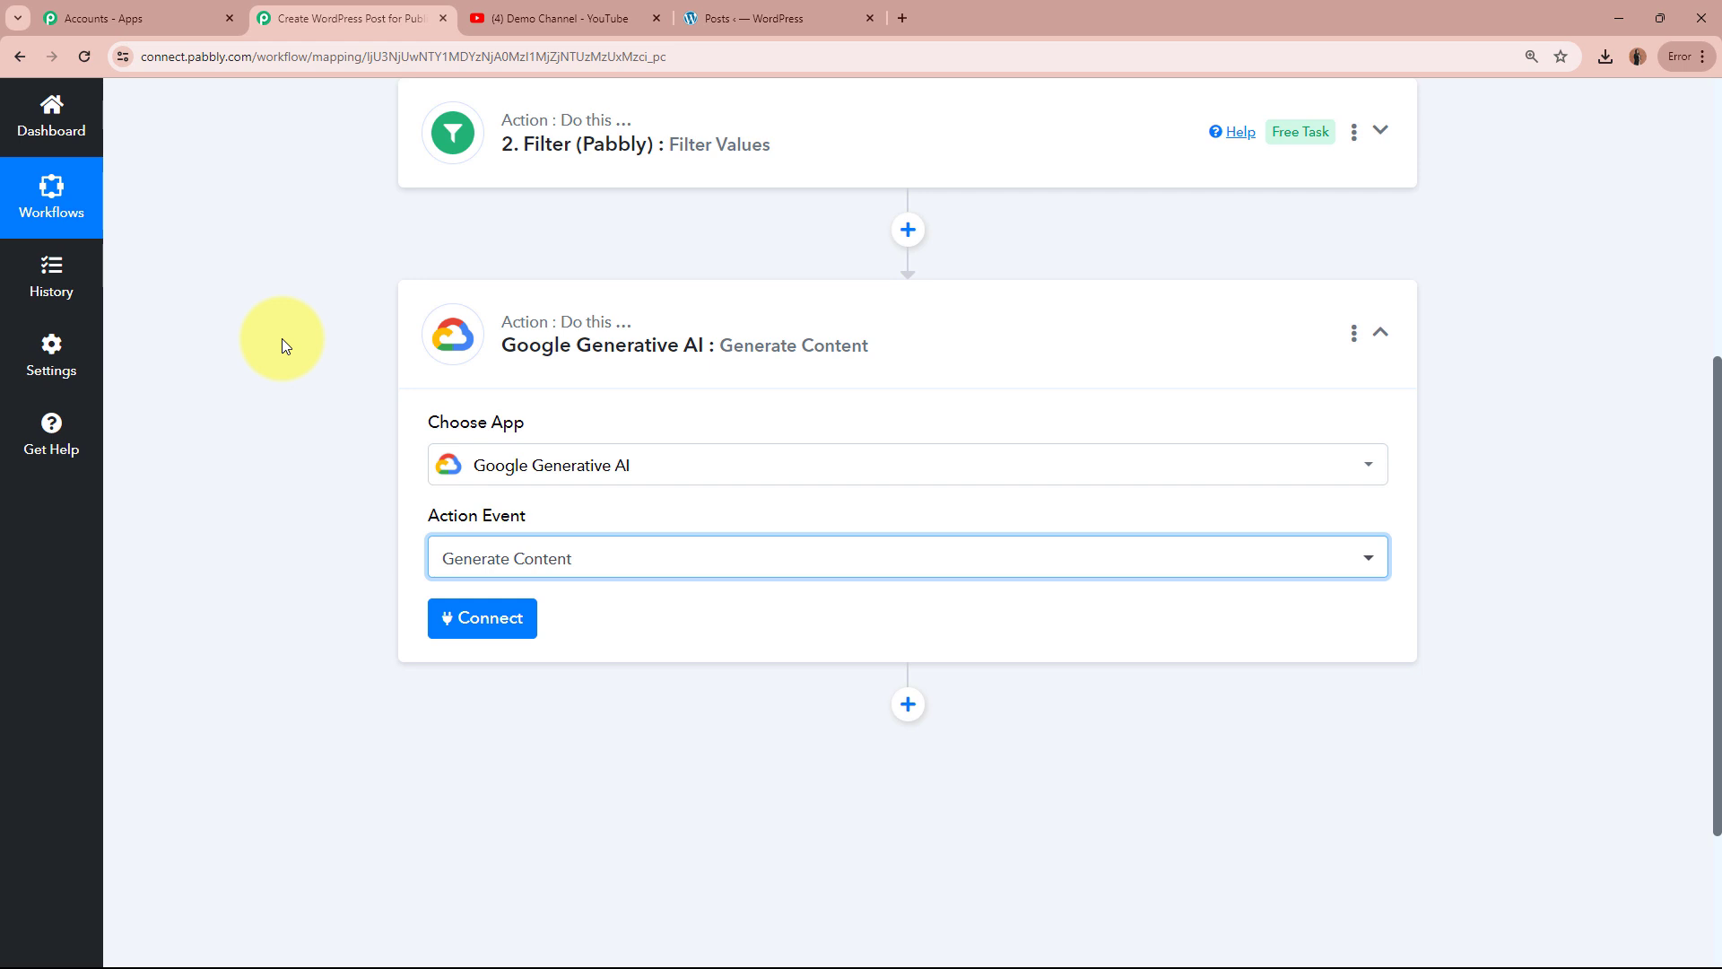
left_click(273, 336)
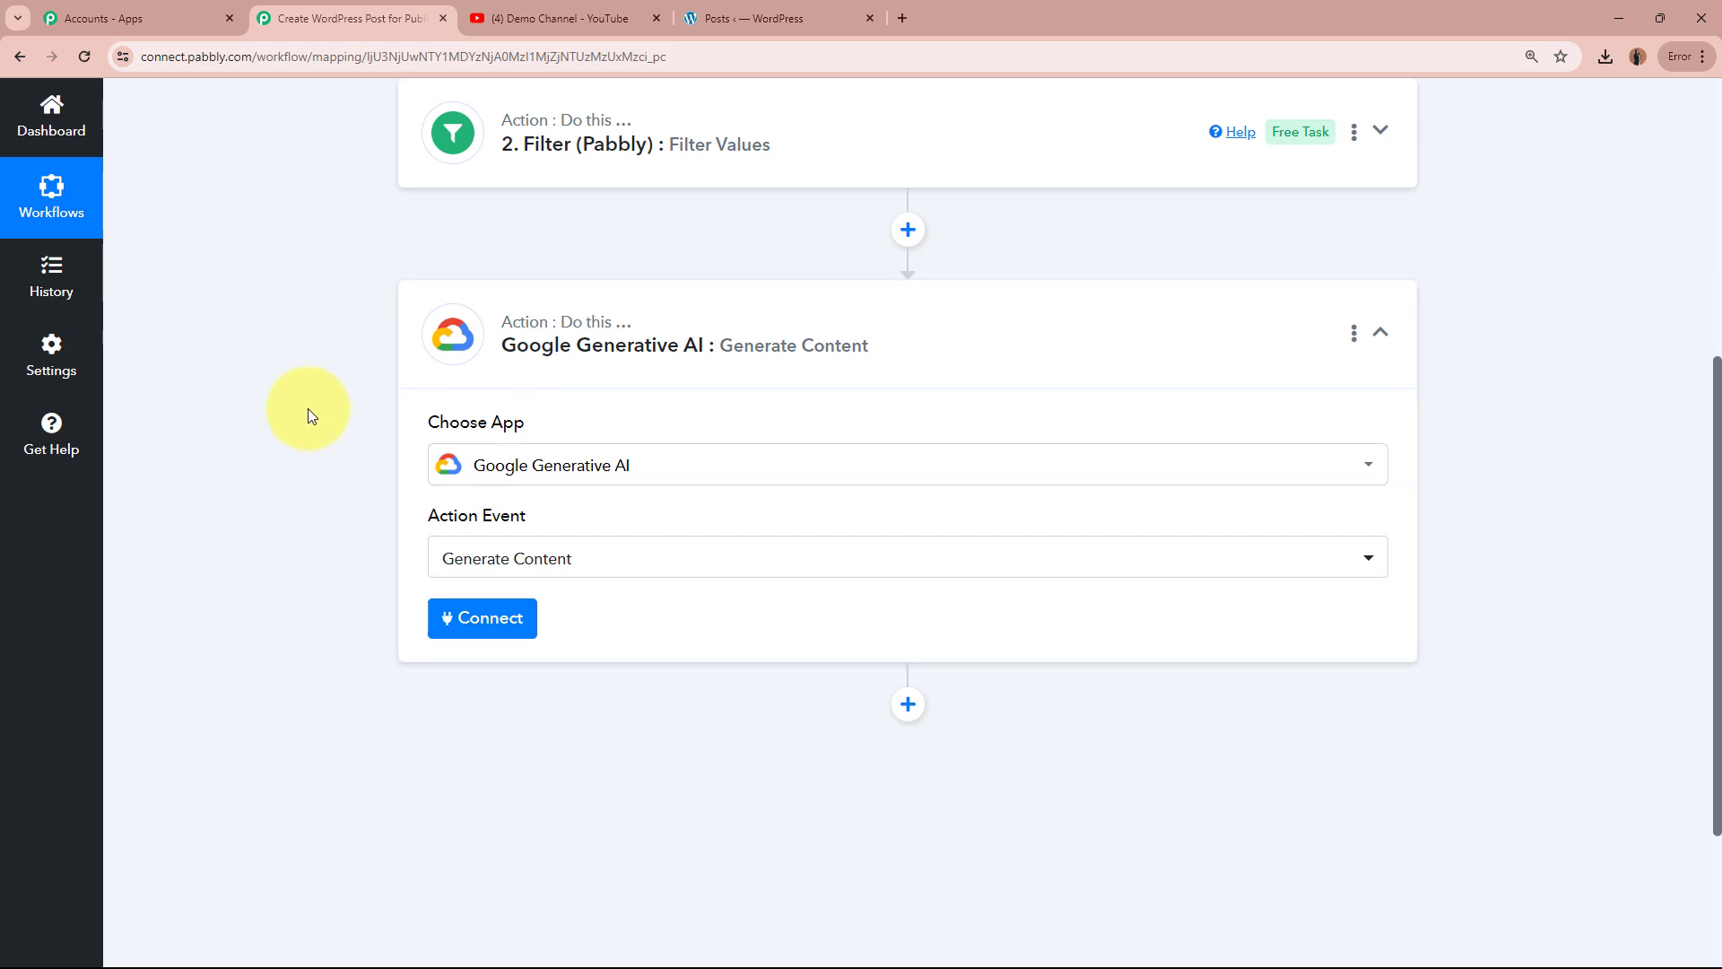
scroll(308, 407, "down", 1)
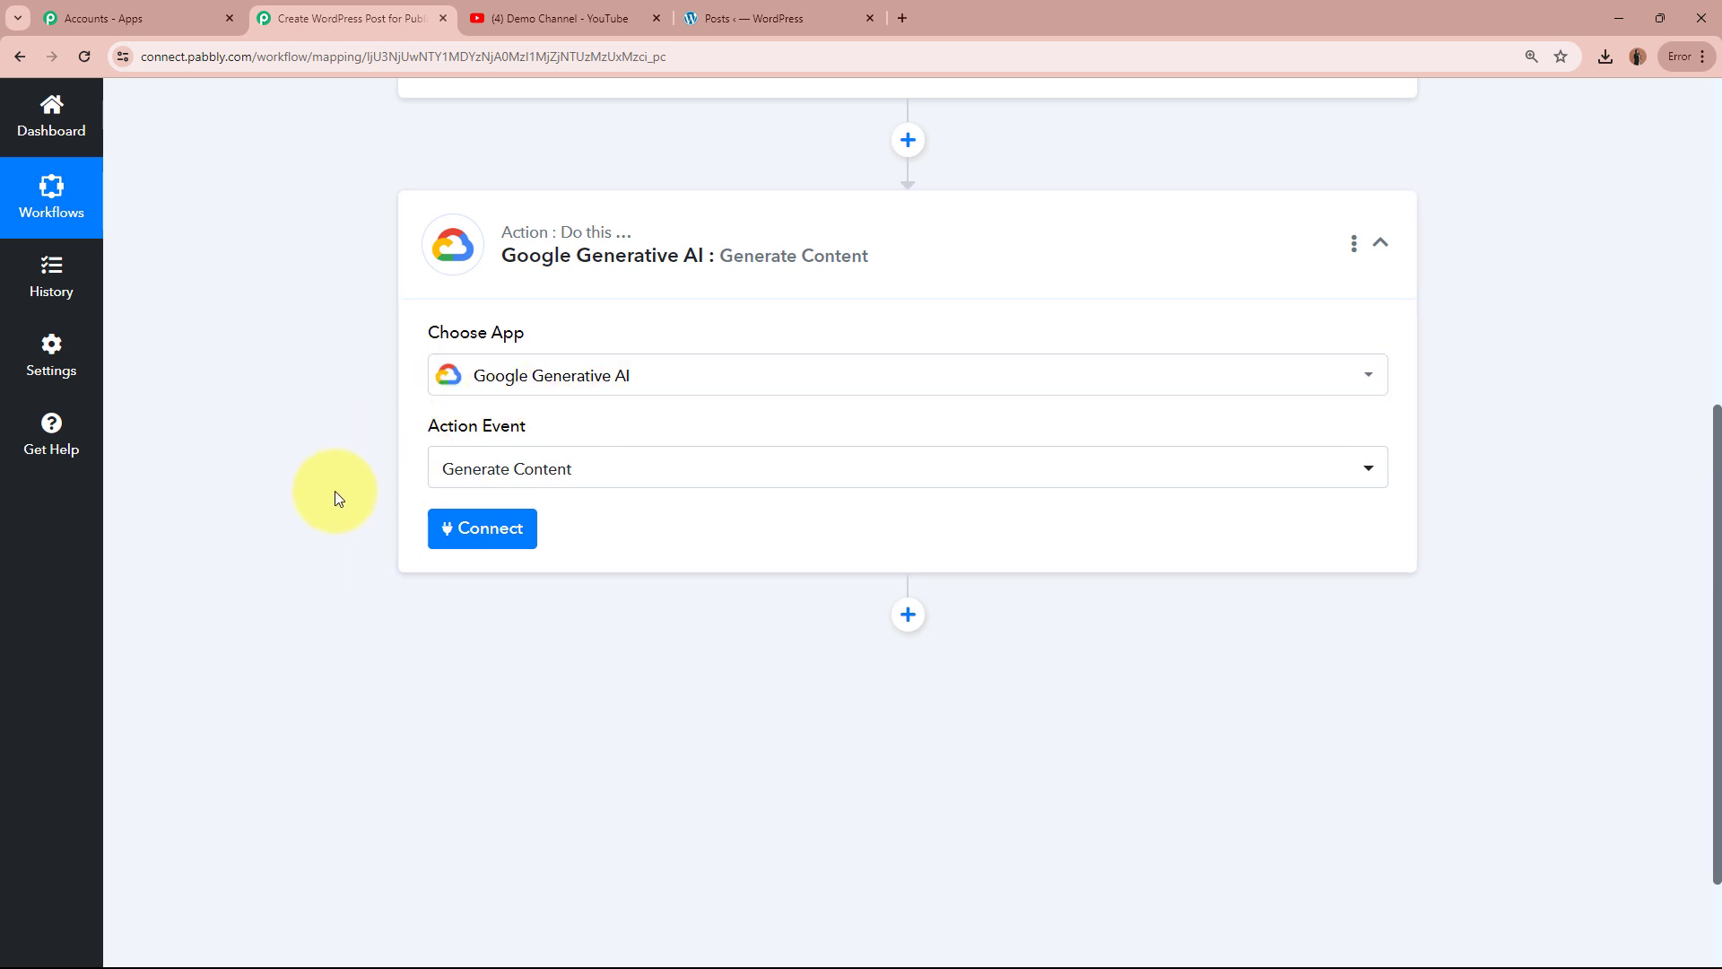
left_click(522, 538)
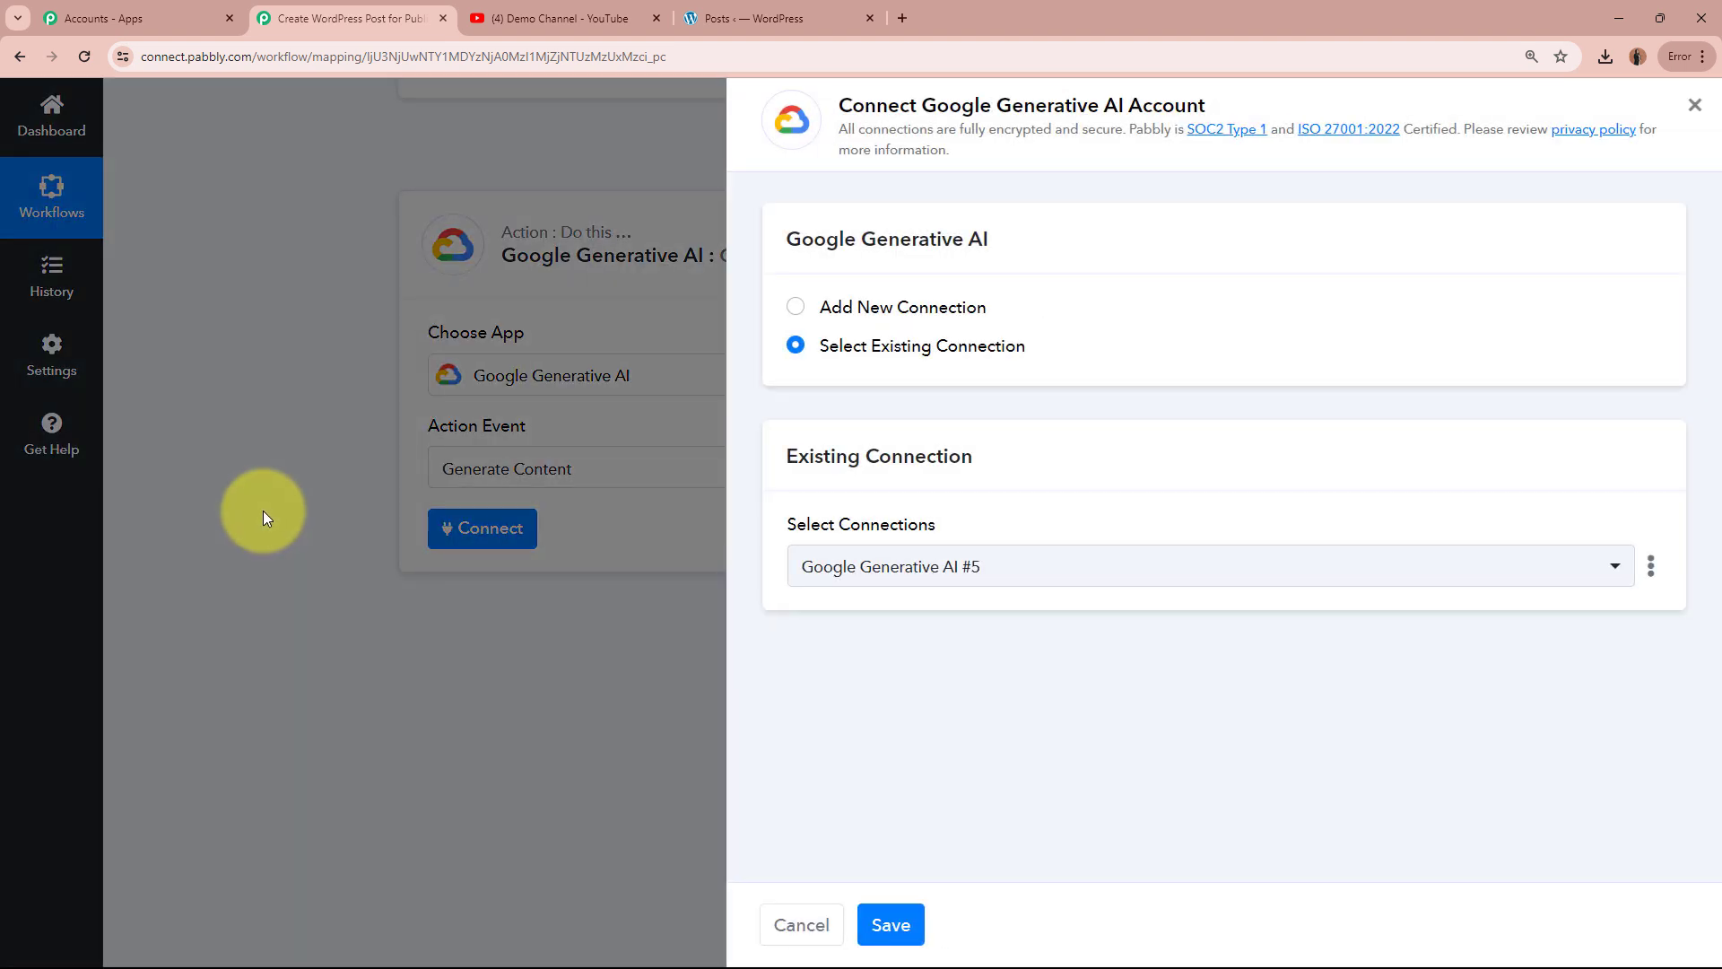
left_click(797, 313)
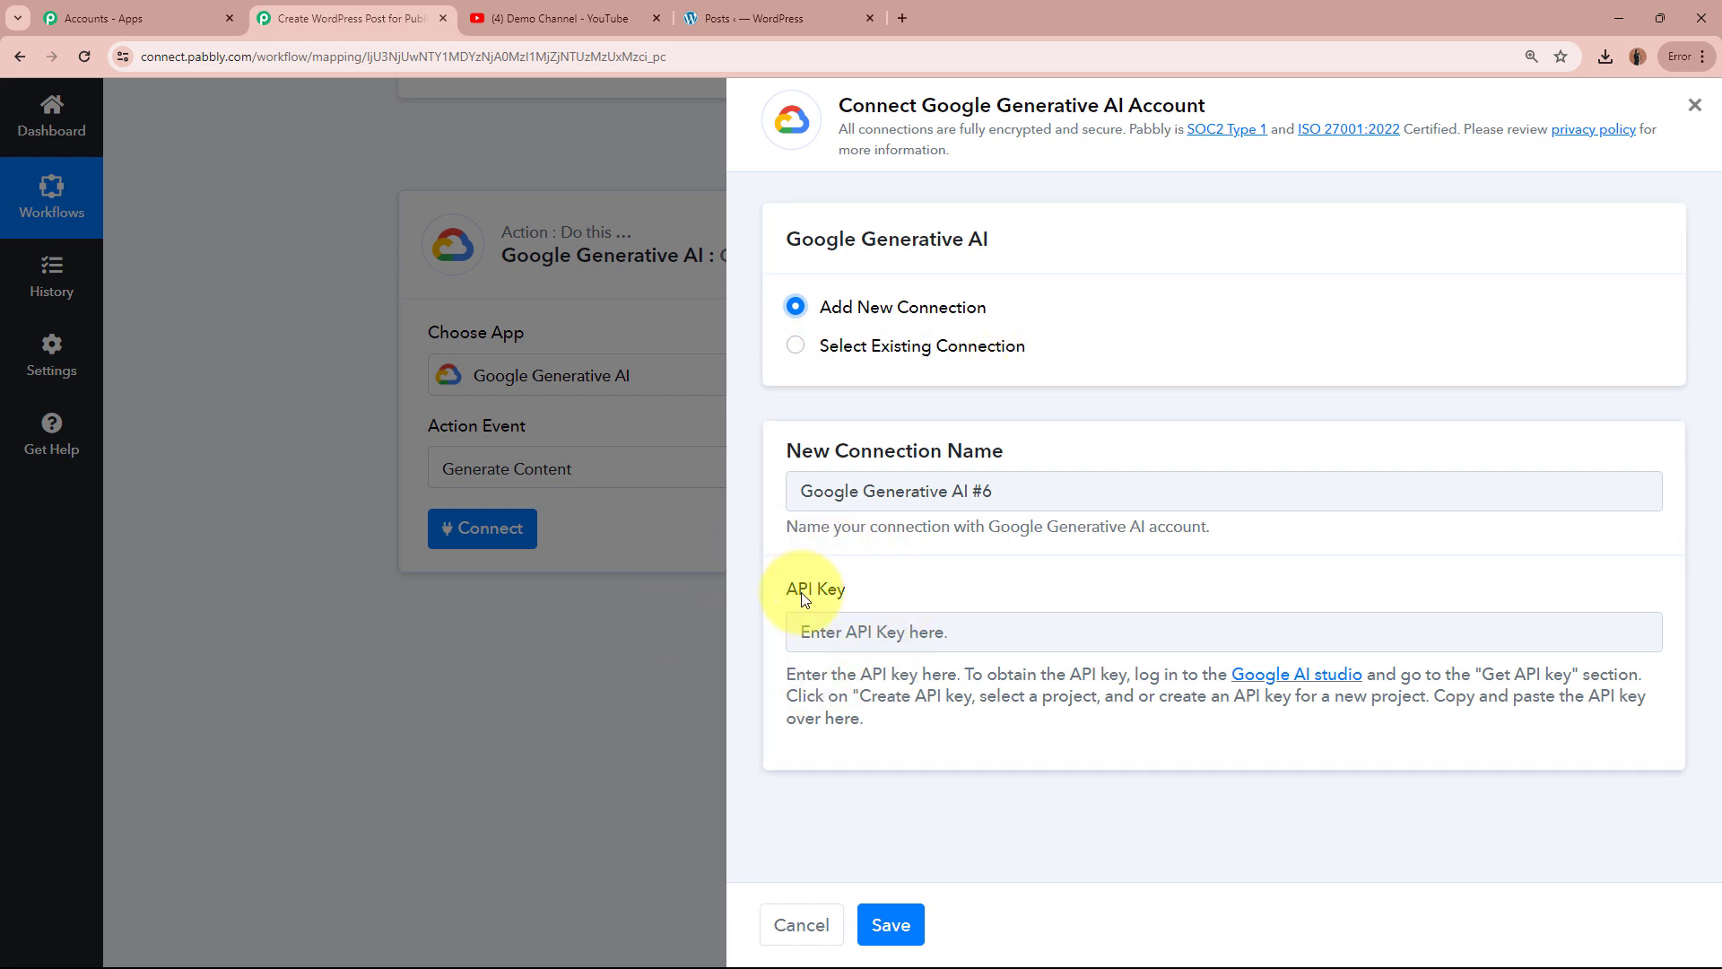
left_click_drag(786, 588, 899, 584)
left_click(899, 584)
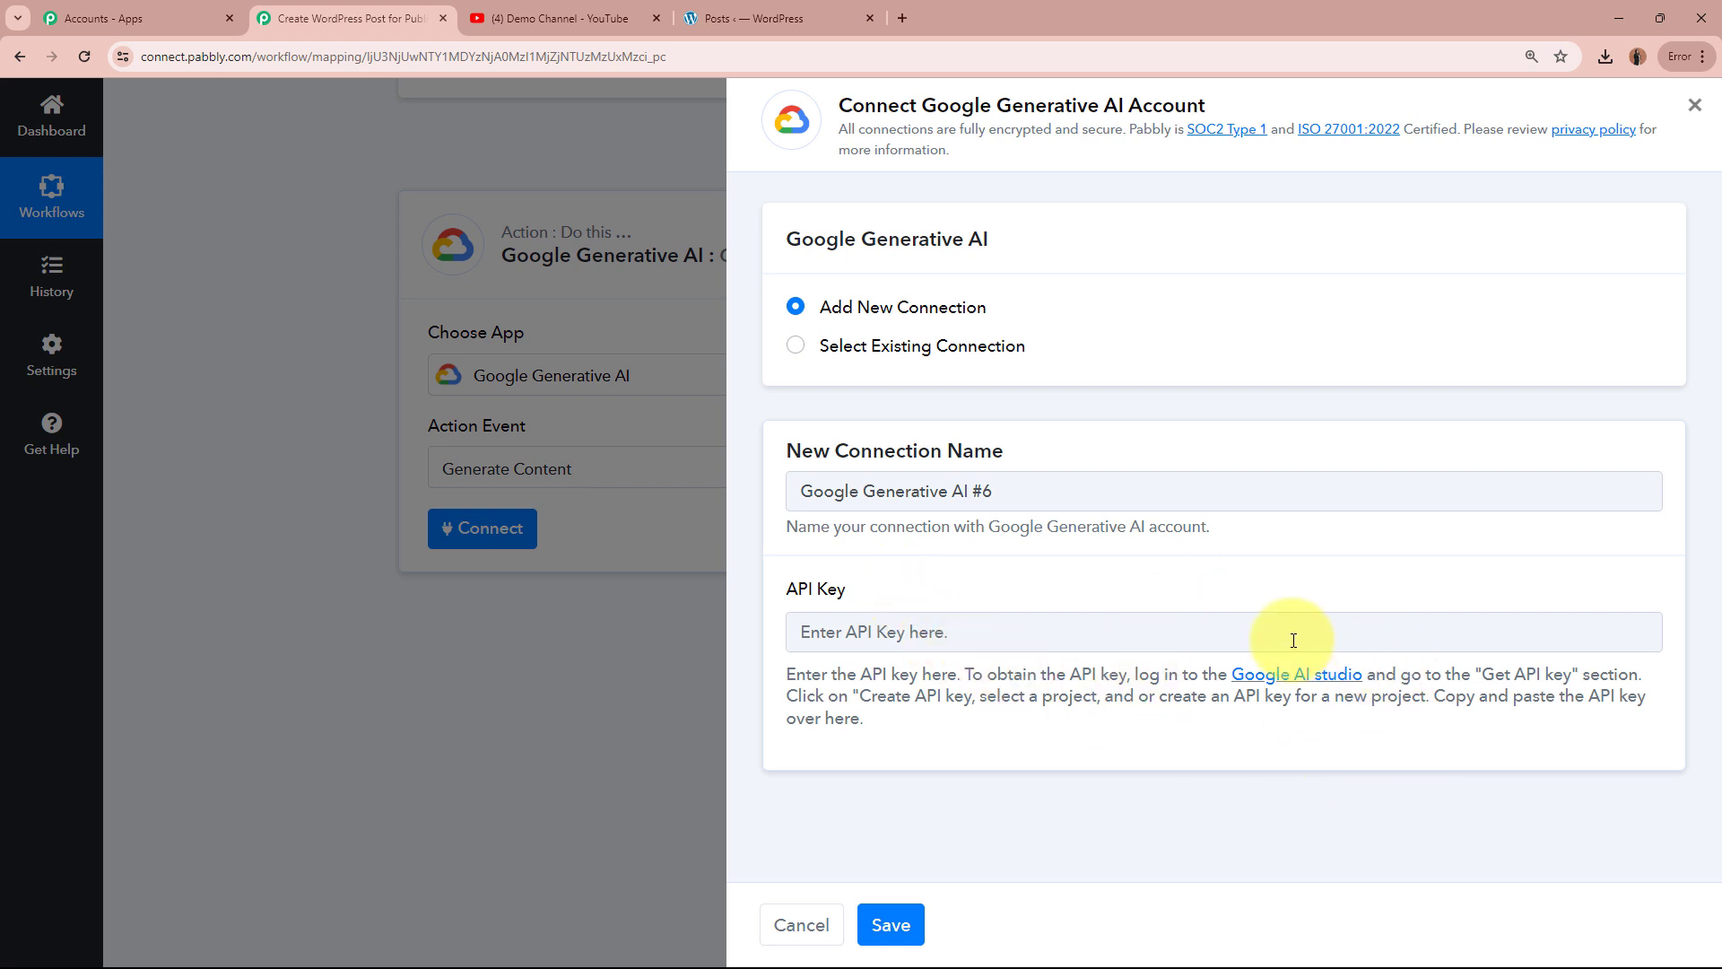
In Google AI Studio, create an API key in the existing Generative Language Client project, acknowledging the safety reminder, and copy the key
left_click(1305, 675)
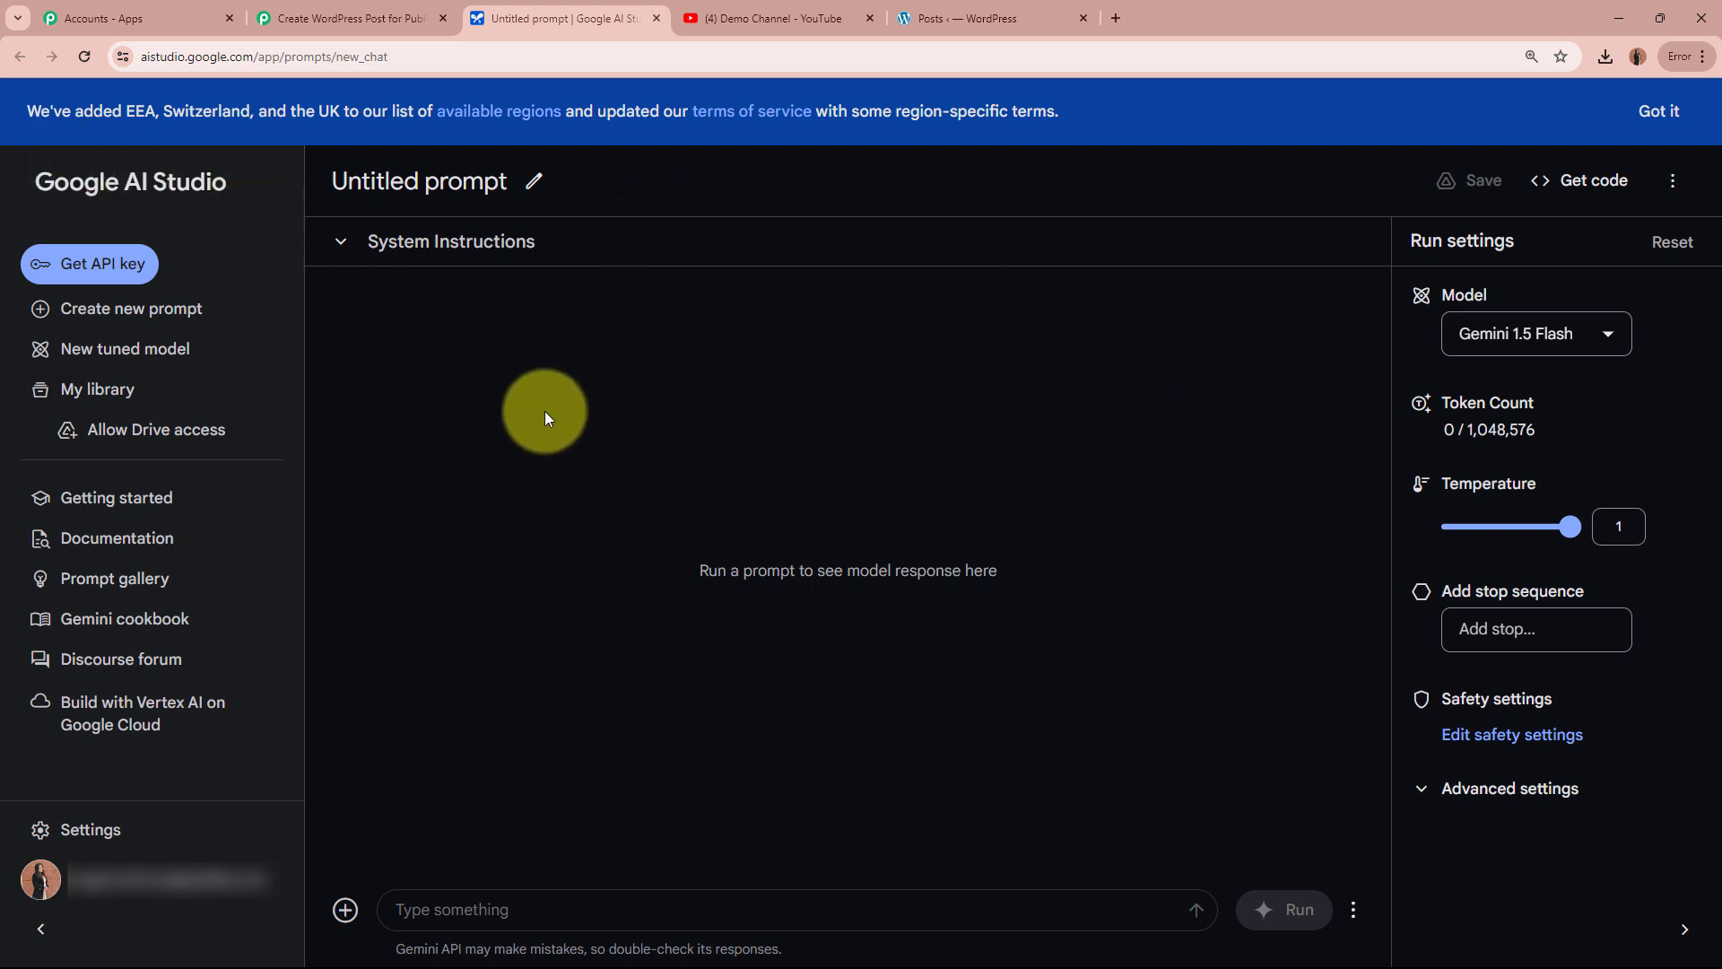
left_click(112, 269)
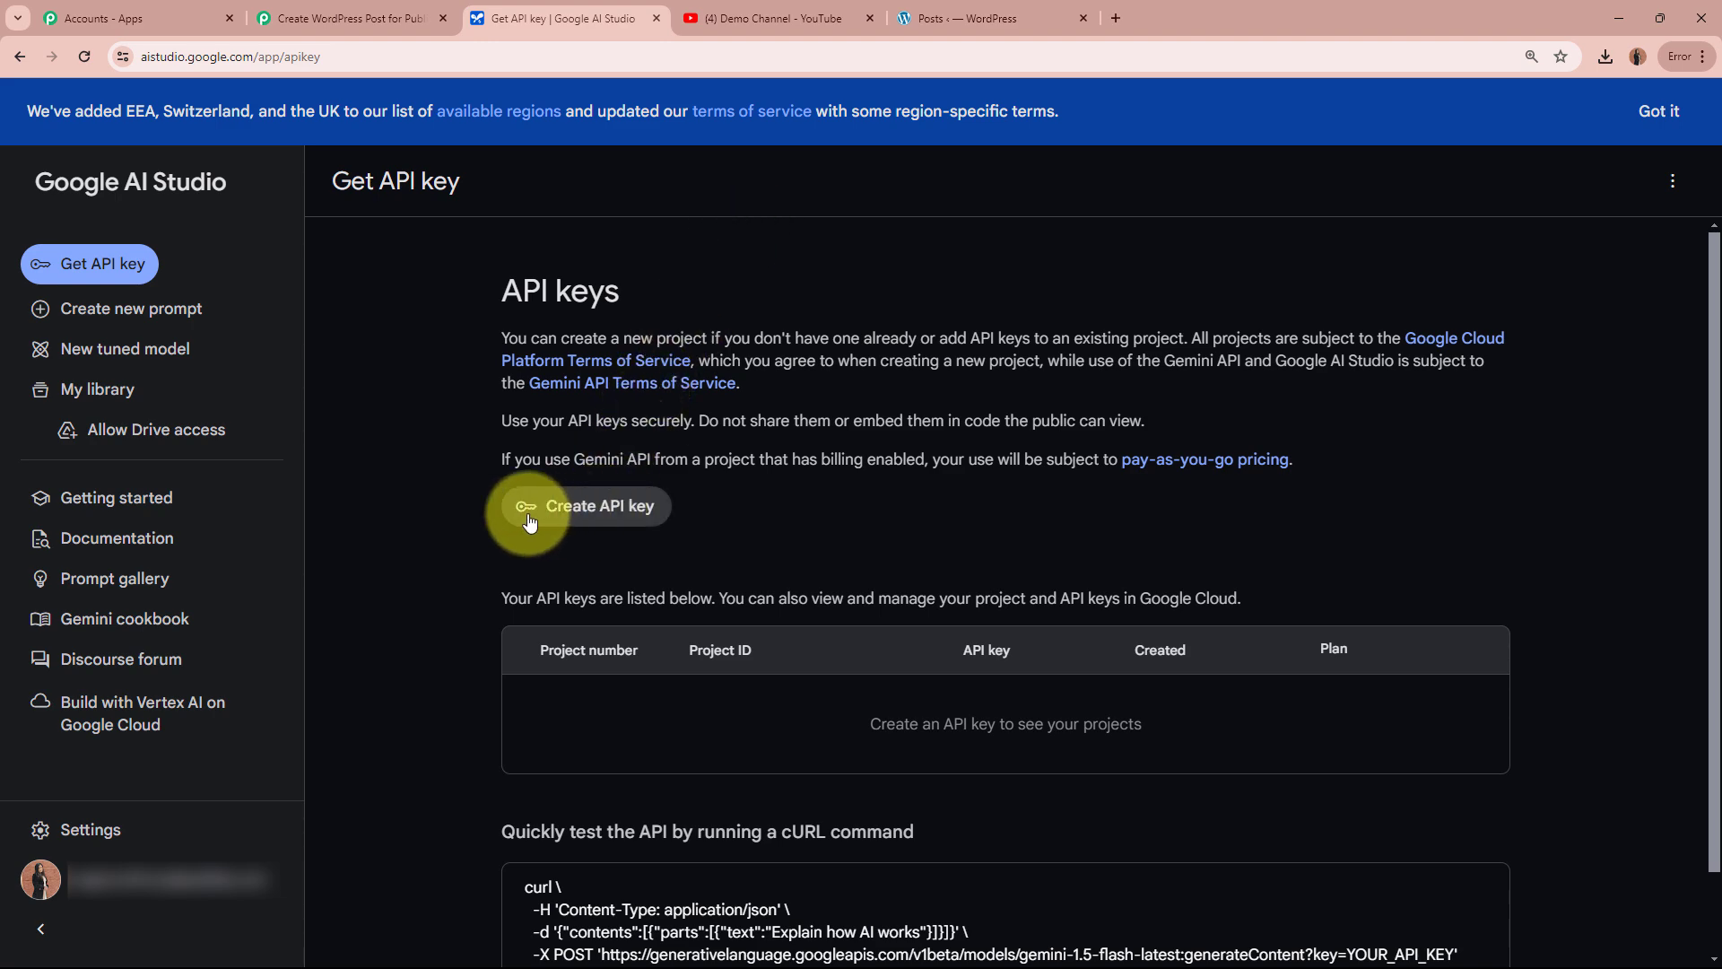
left_click(652, 522)
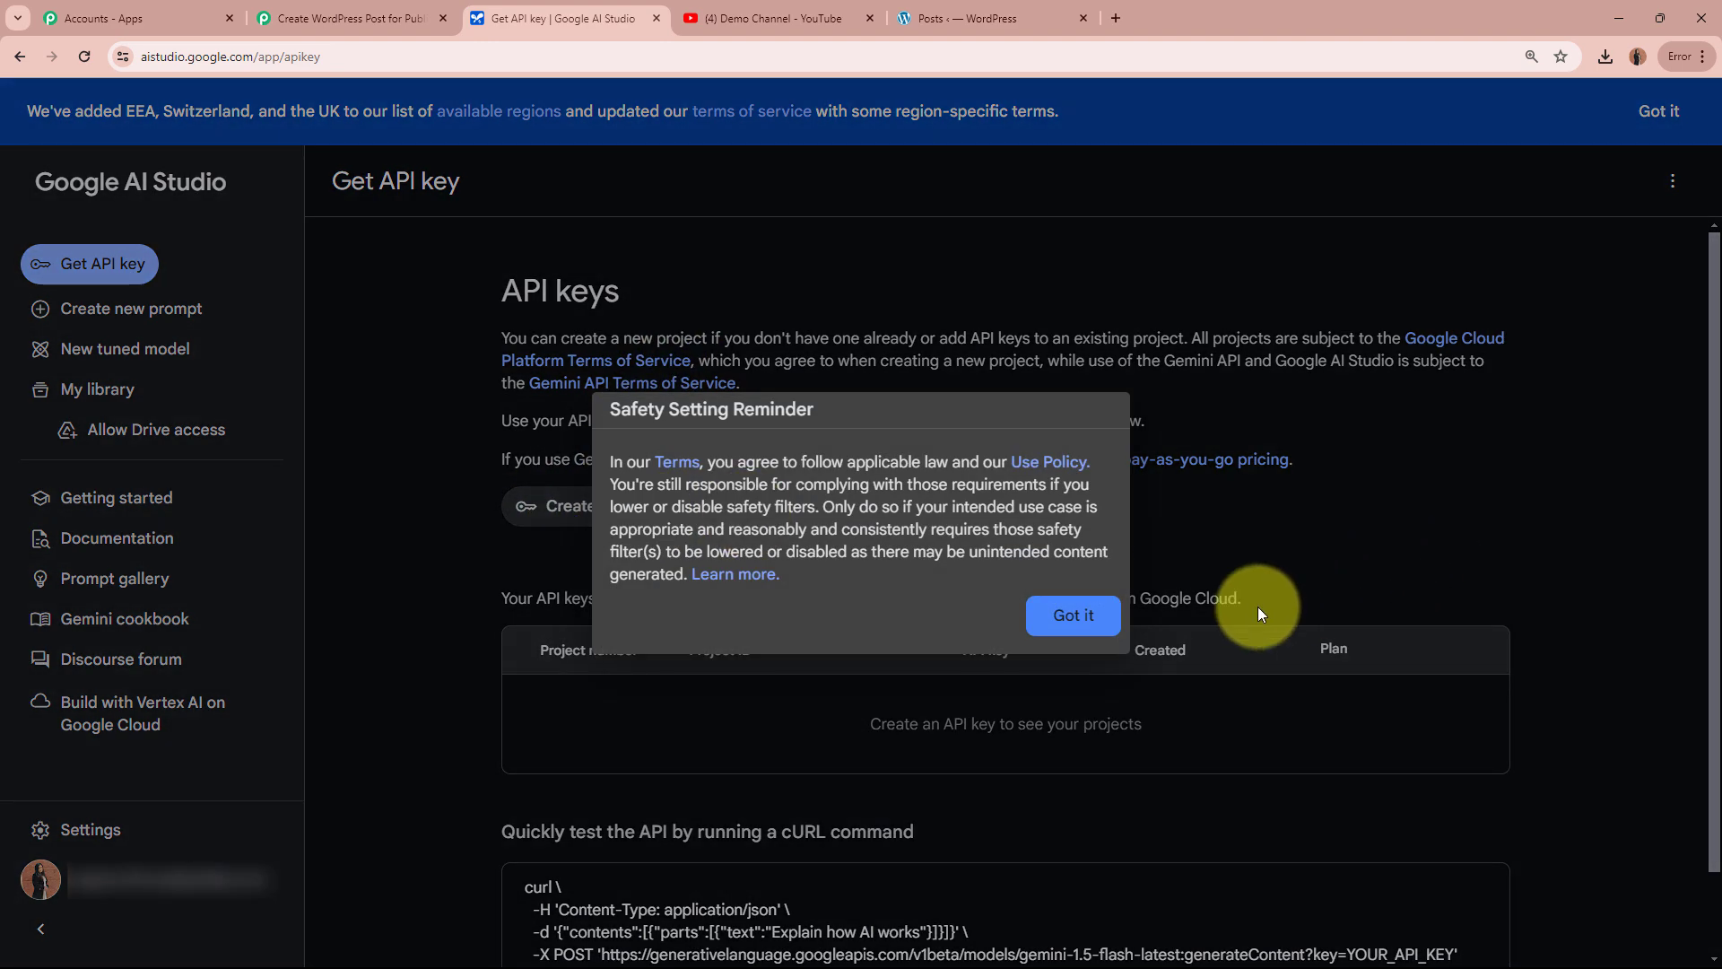
left_click(1072, 613)
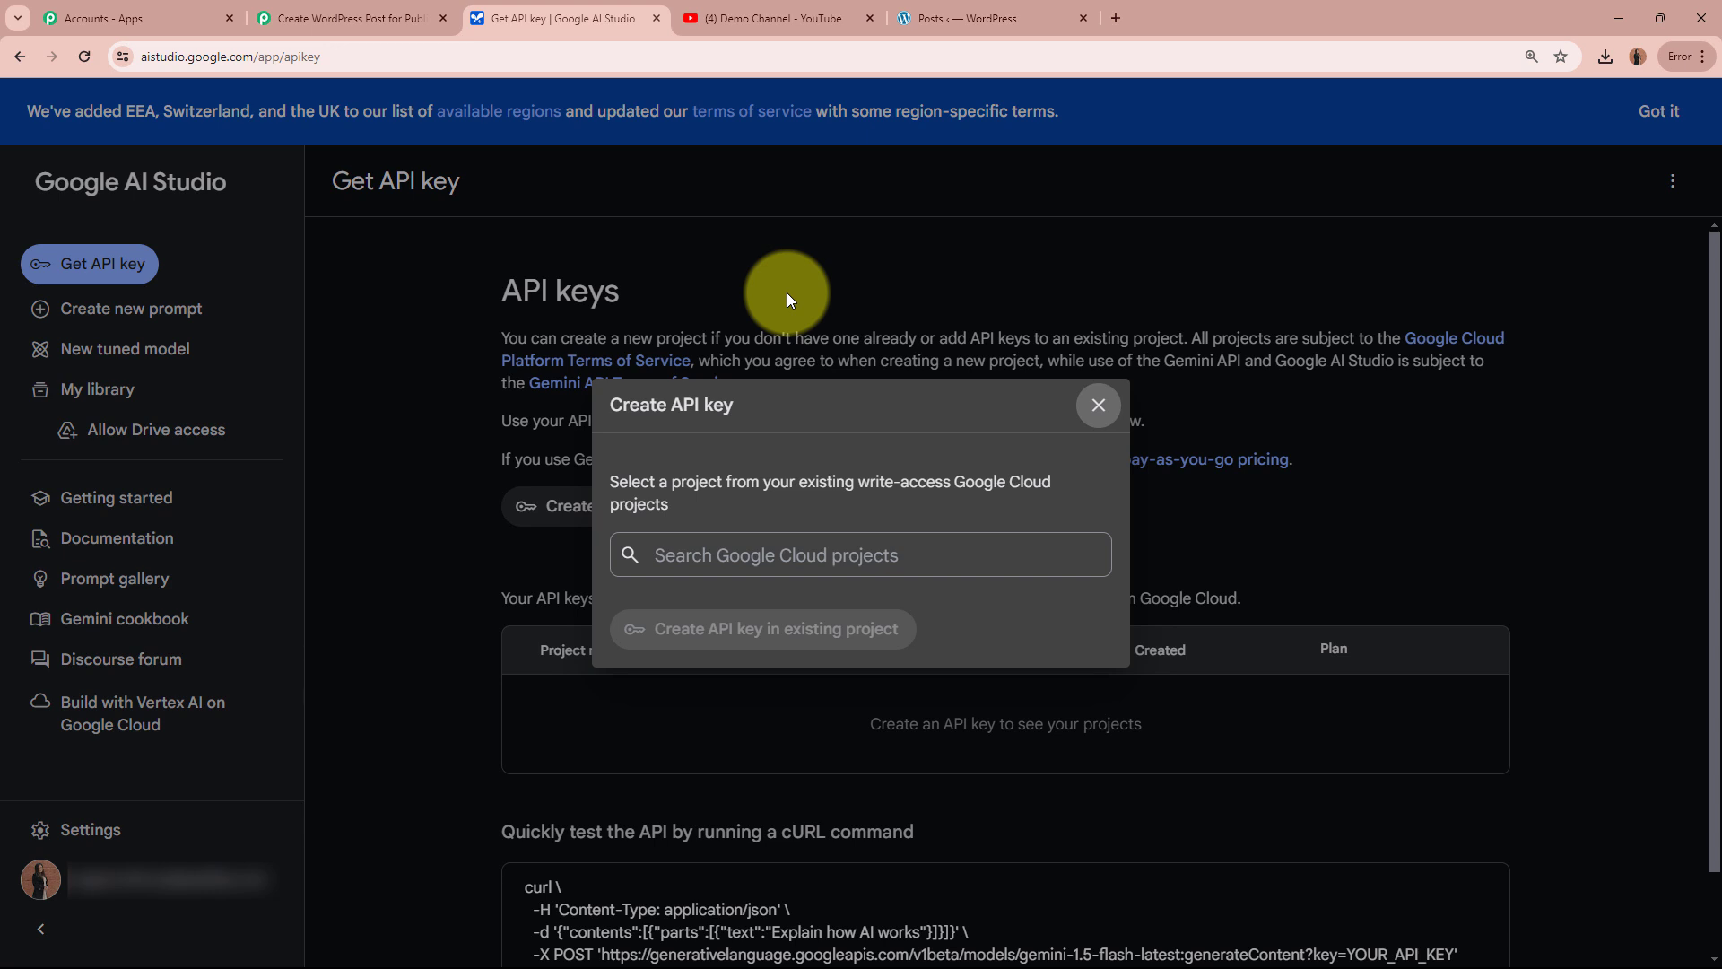
left_click(762, 558)
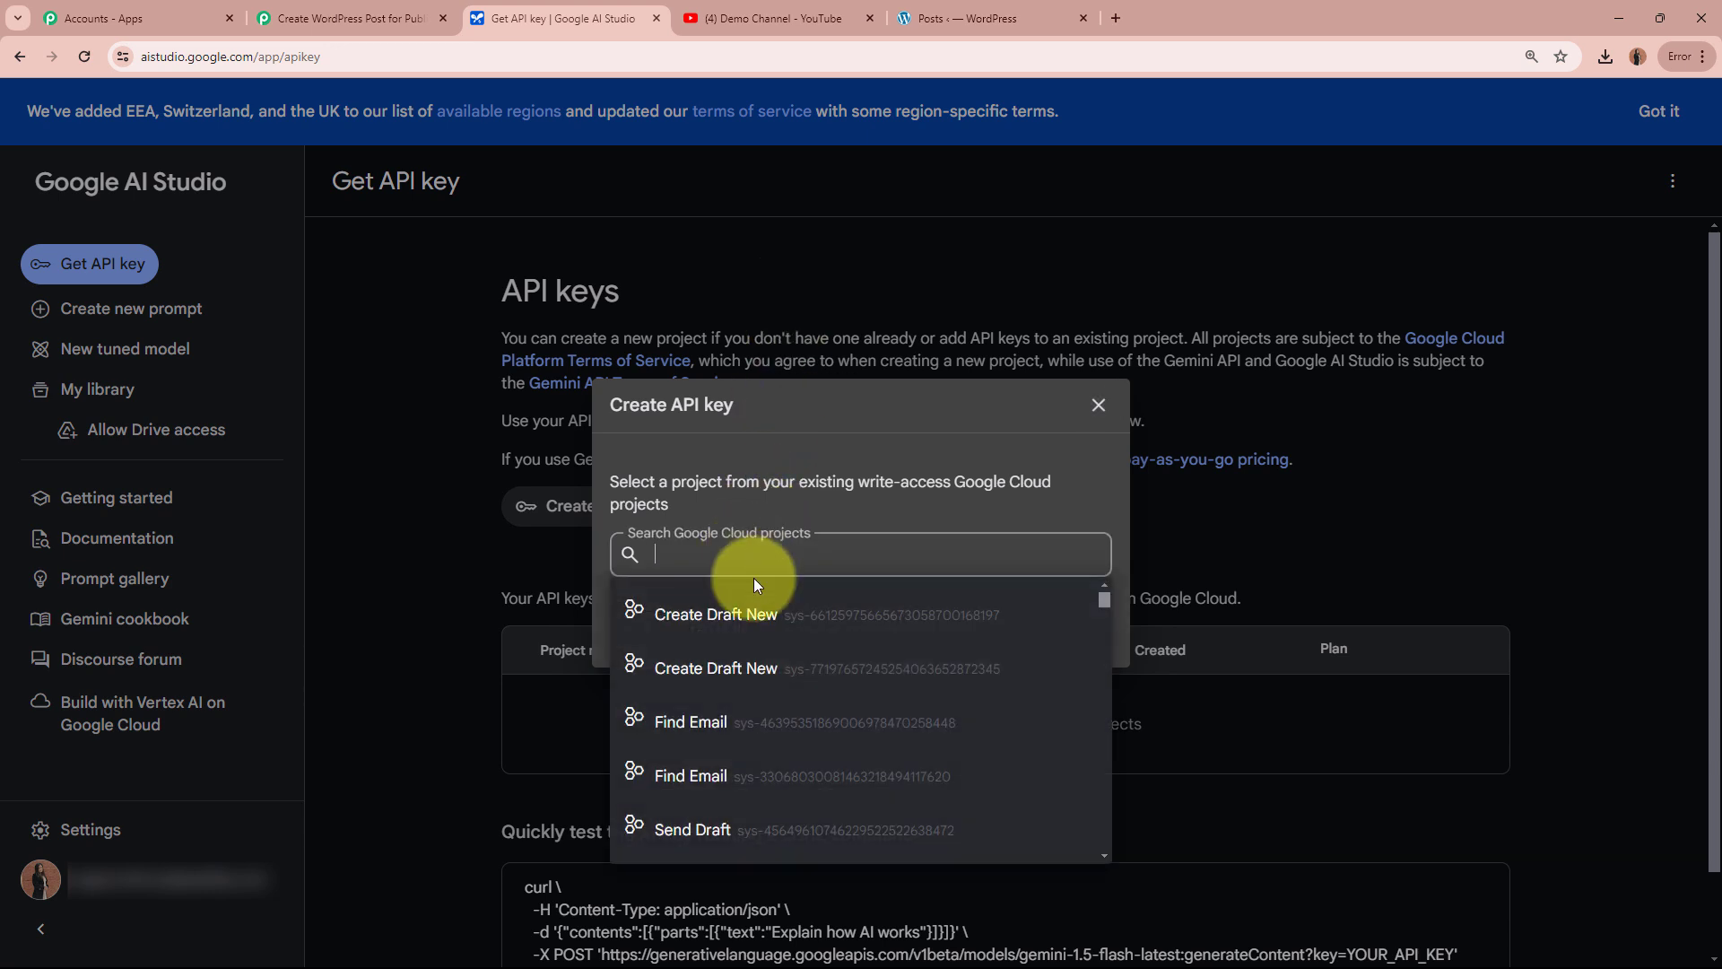
scroll(788, 760, "down", 3)
scroll(787, 761, "up", 1)
left_click(786, 763)
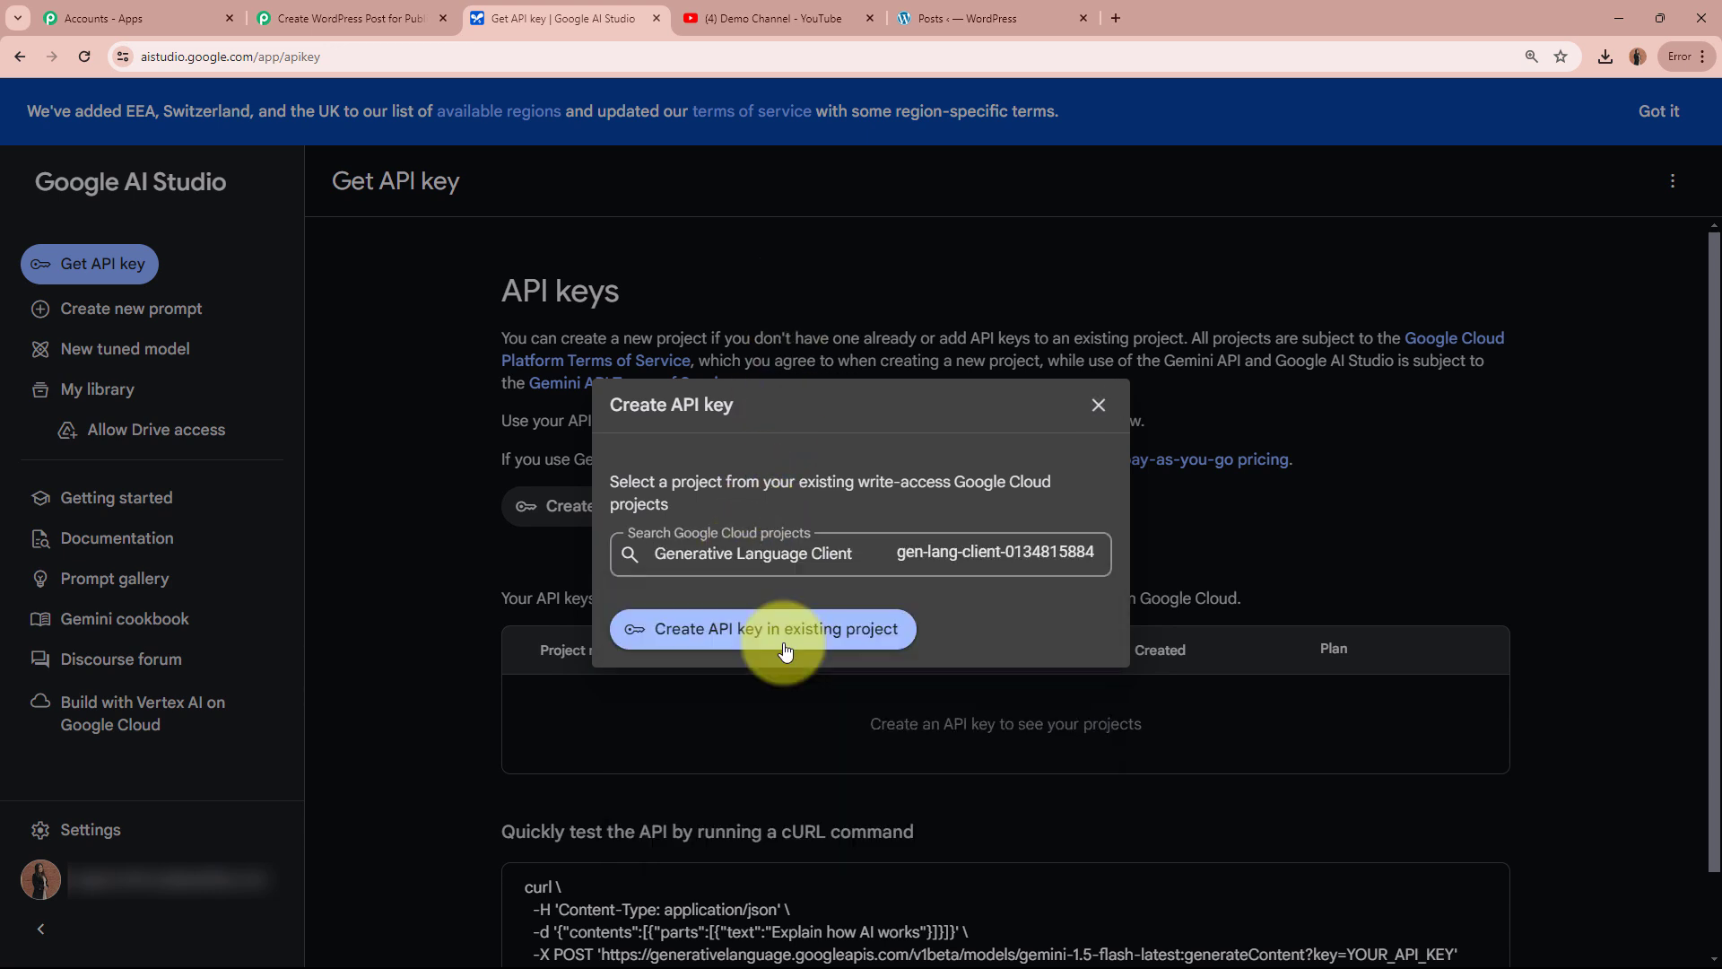
left_click(786, 630)
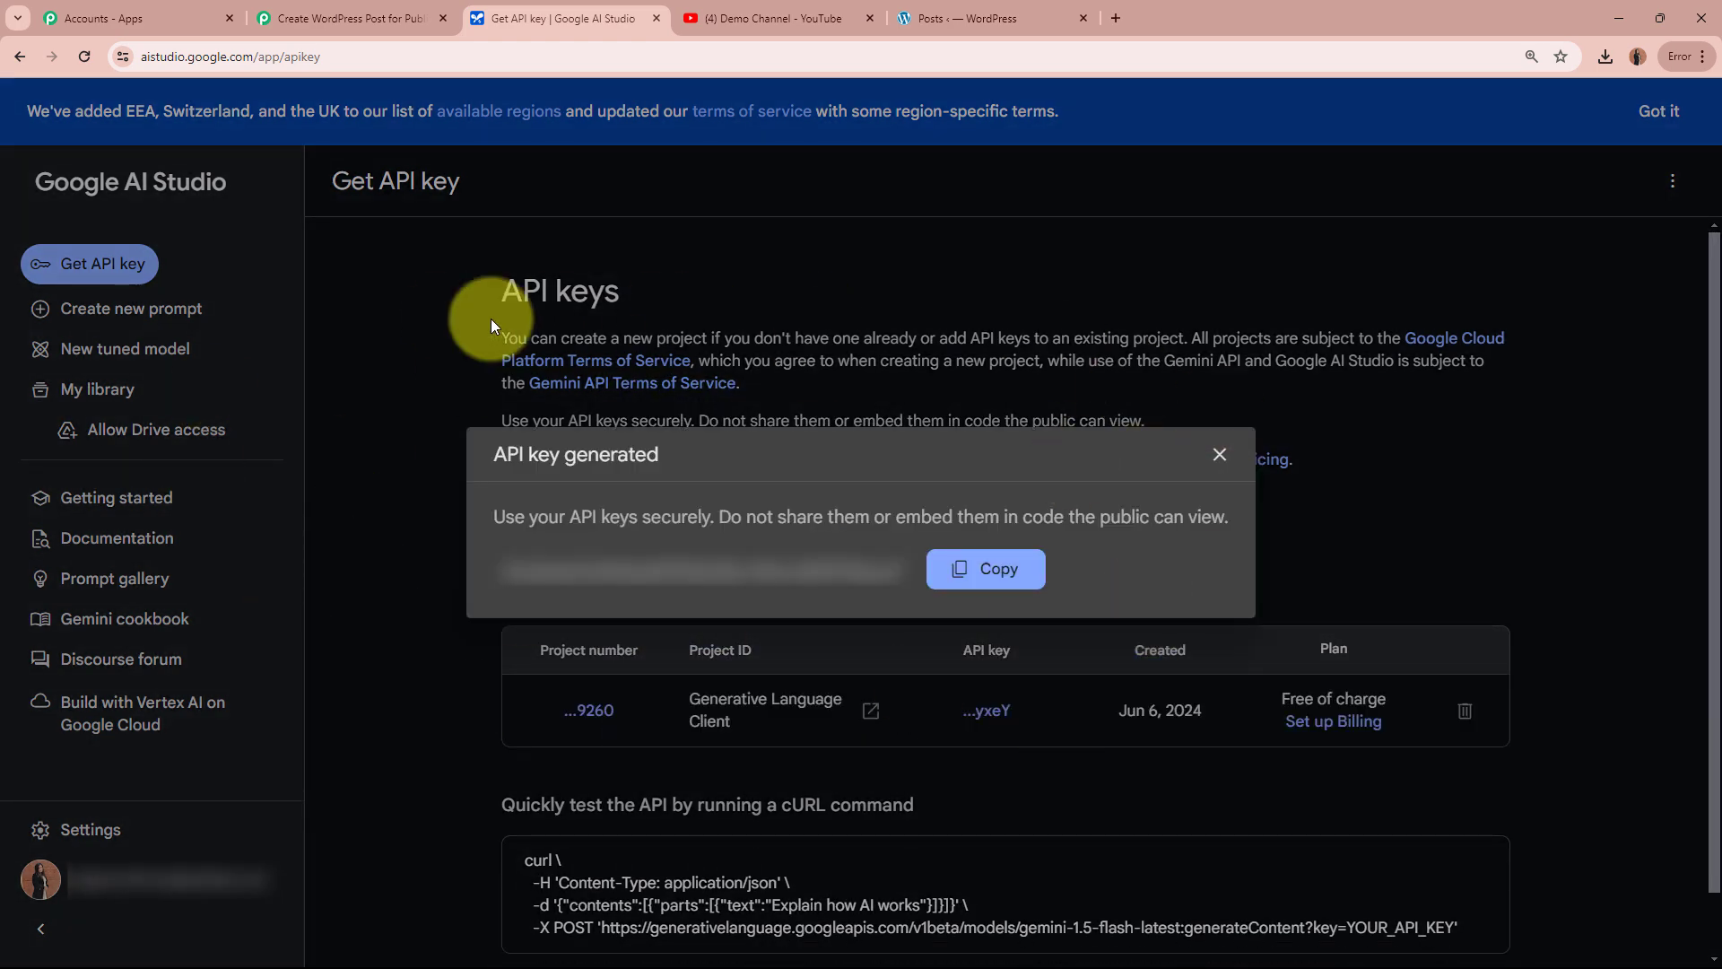
left_click(989, 570)
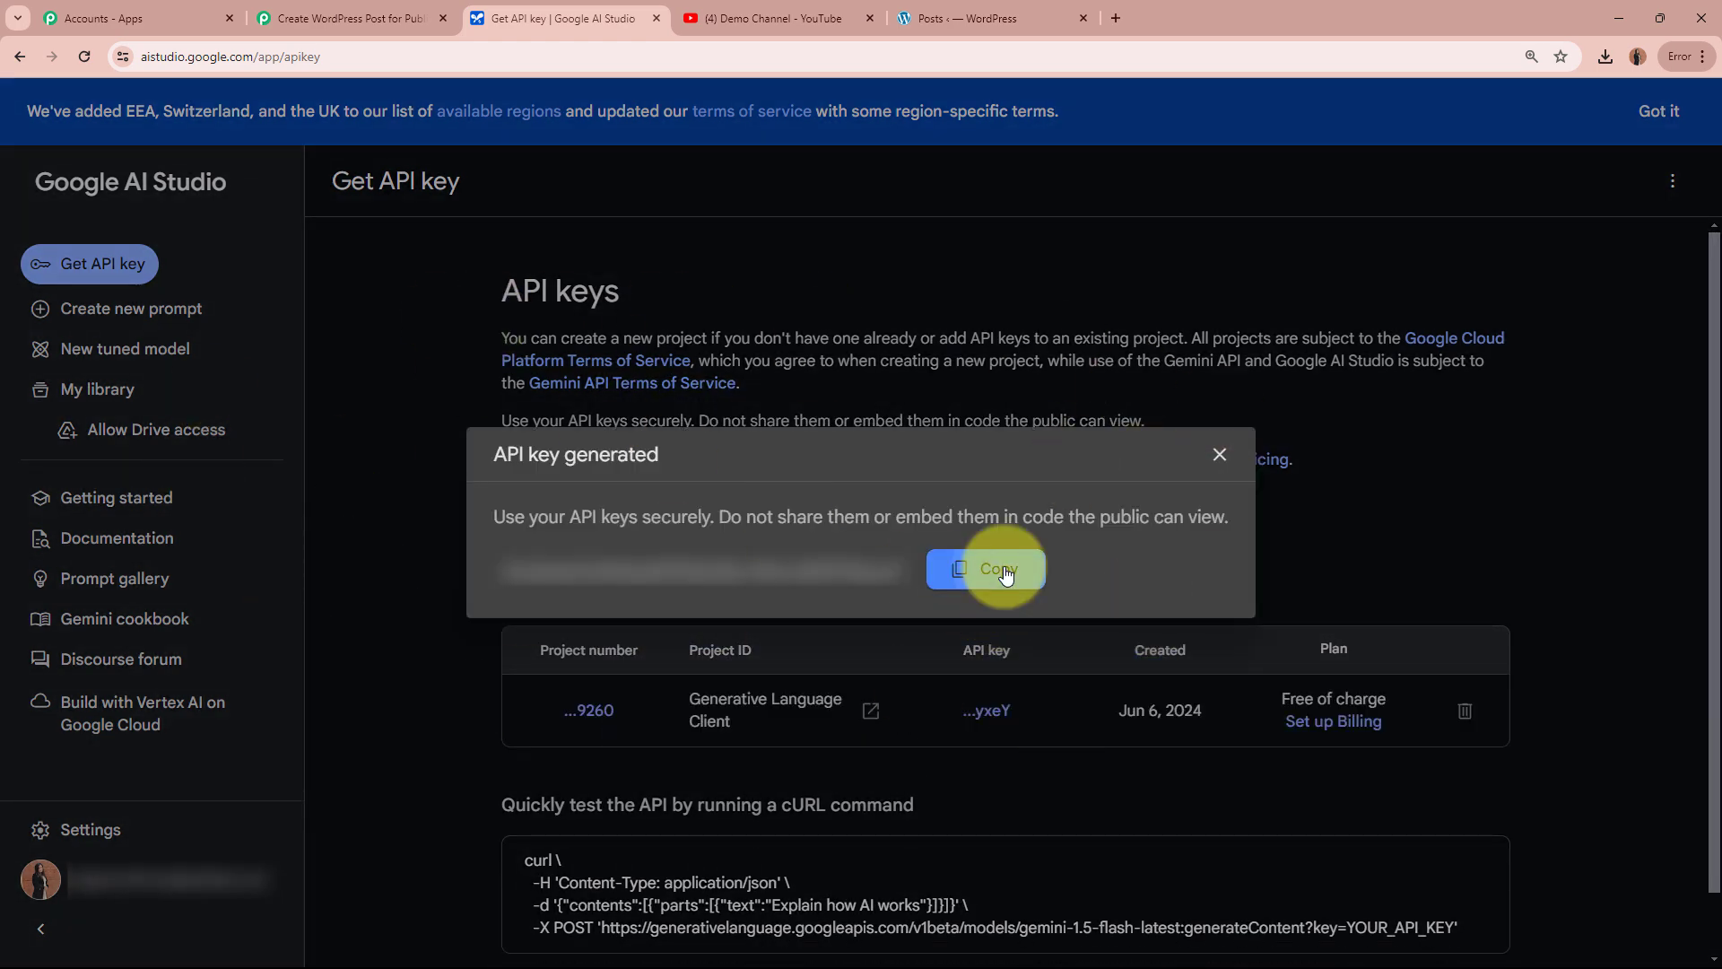
Return to the Pabbly Connect workflow, paste the copied API key into the new Google Generative AI connection and save it
left_click(399, 17)
left_click(1005, 639)
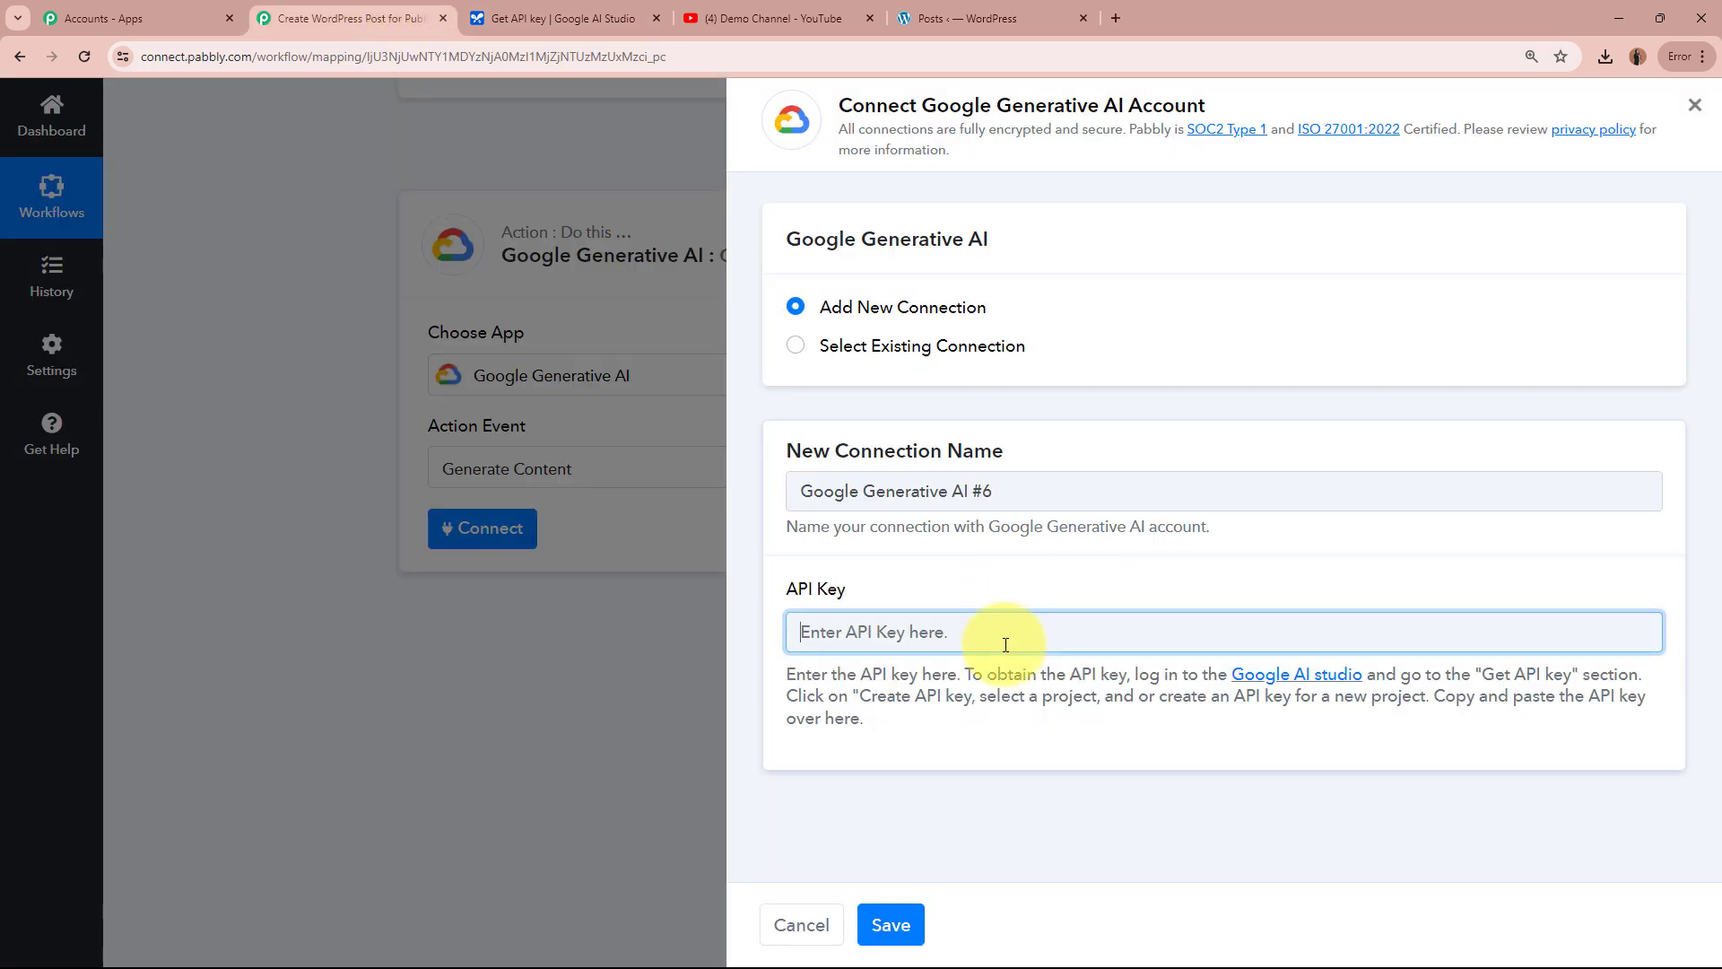
key("ctrl+v")
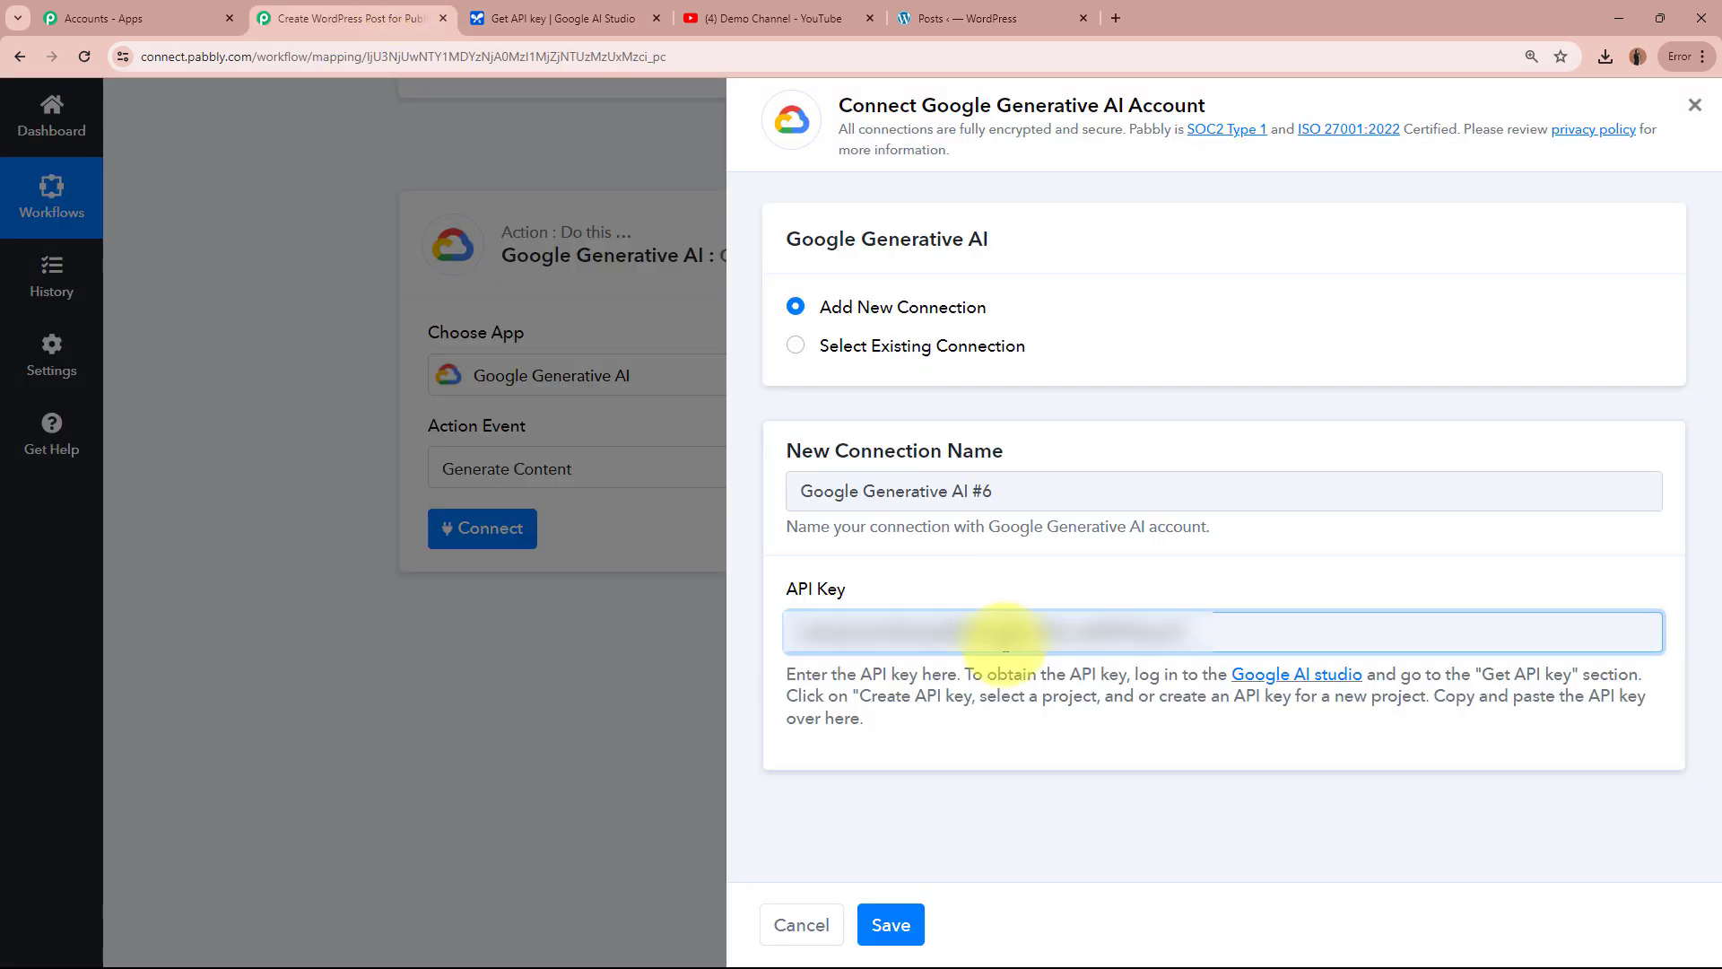
left_click(891, 929)
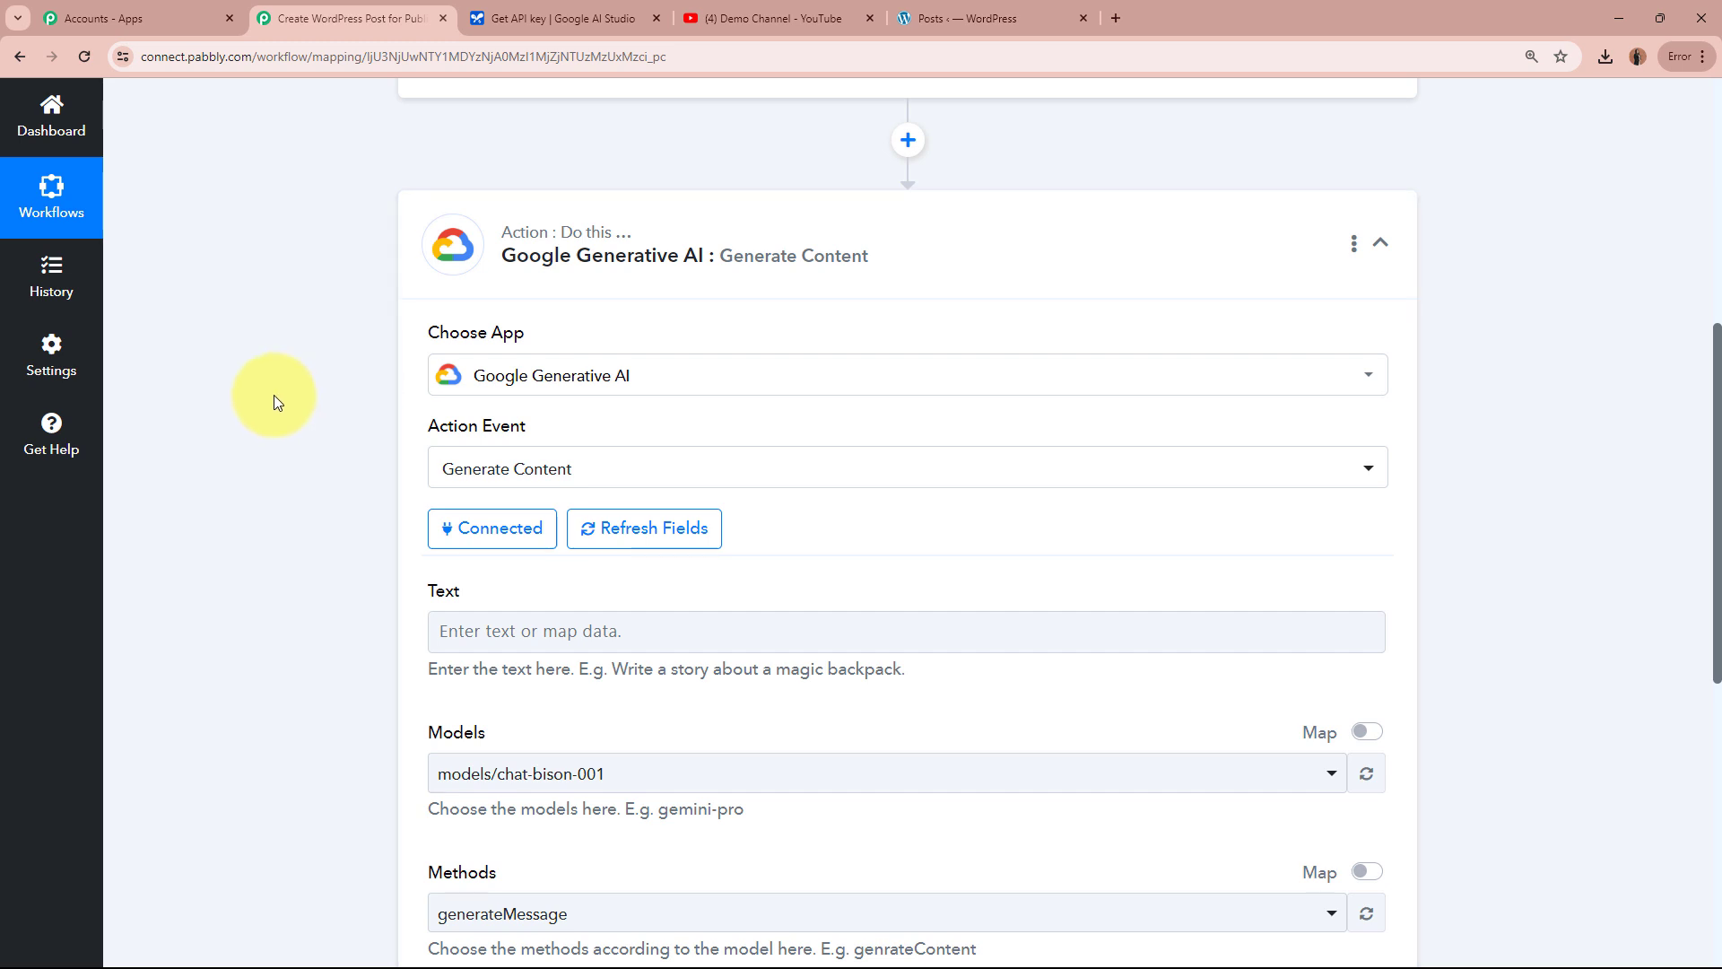
Enter a text prompt requesting brief HTML content for a WordPress site based on the YouTube video's title, with a (TITLE) placeholder
scroll(299, 459, "down", 2)
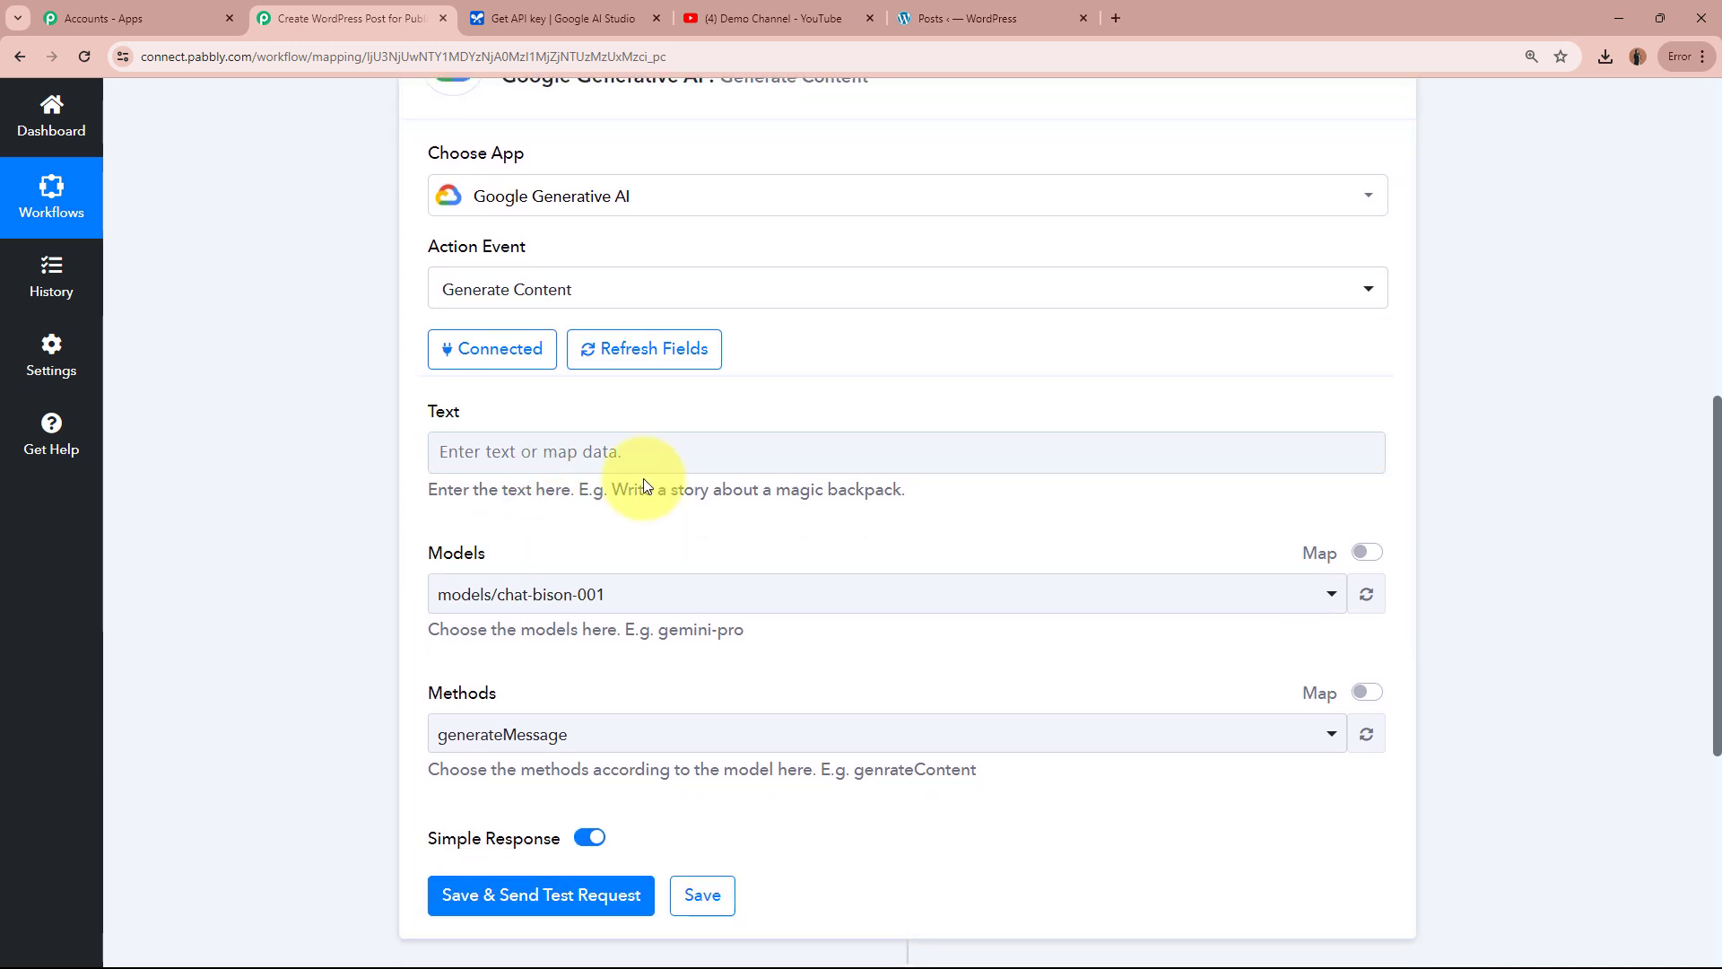
left_click(494, 451)
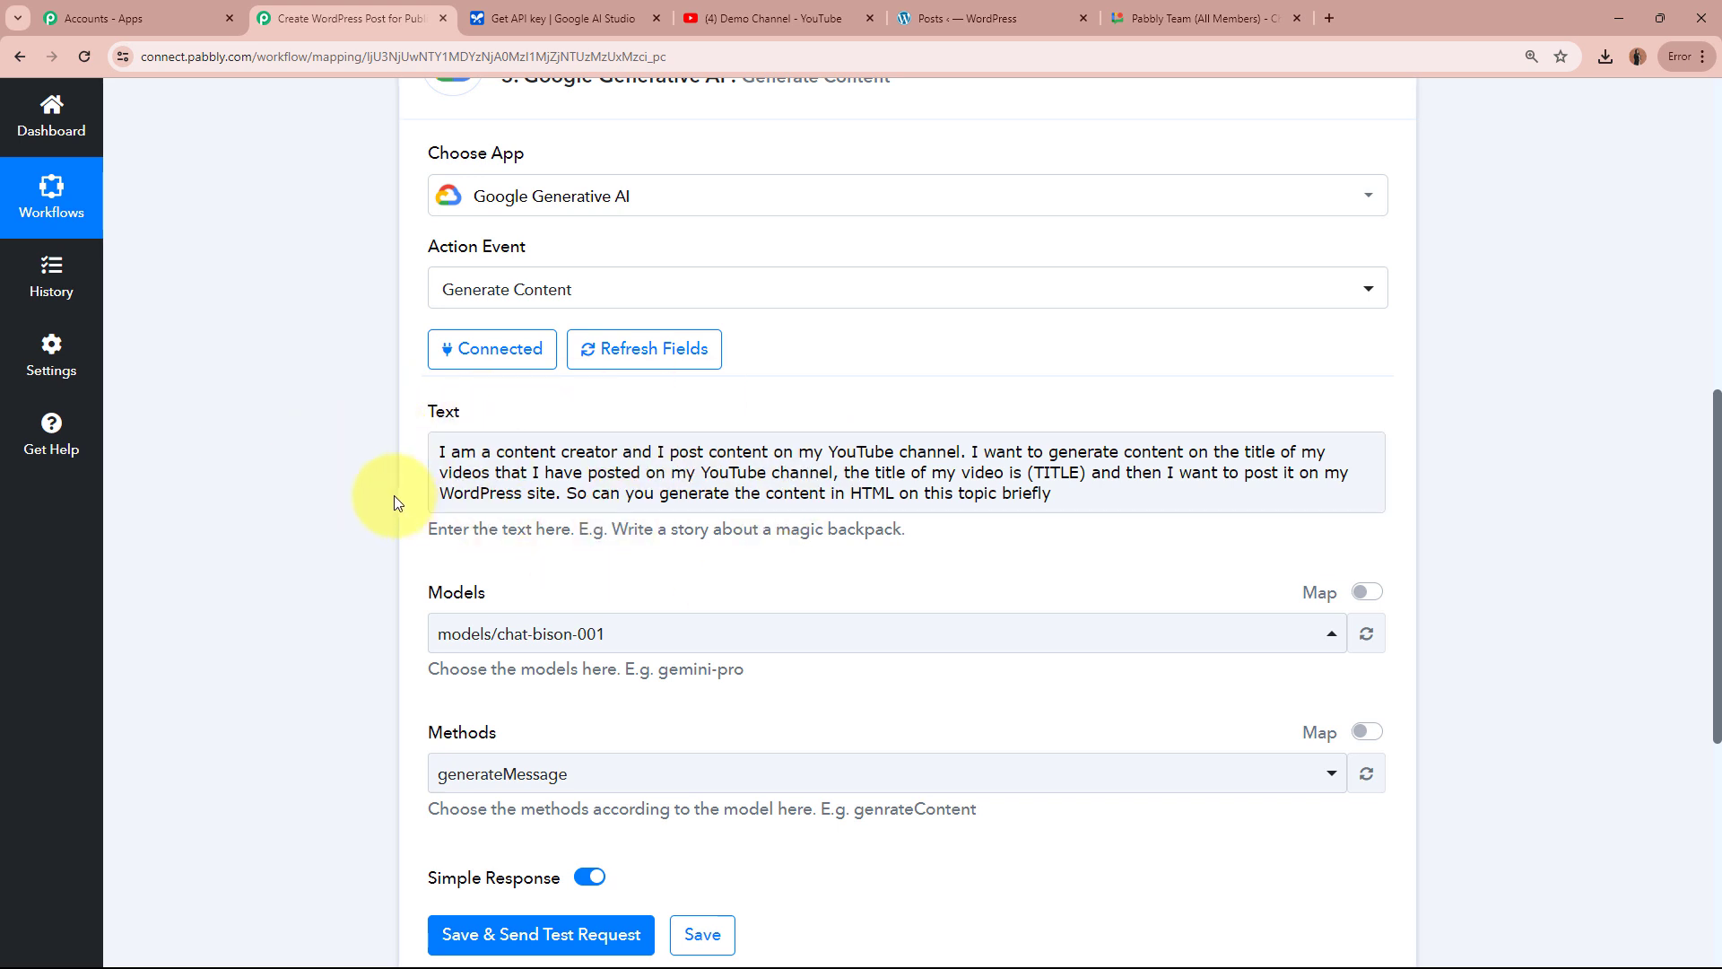
left_click(442, 451)
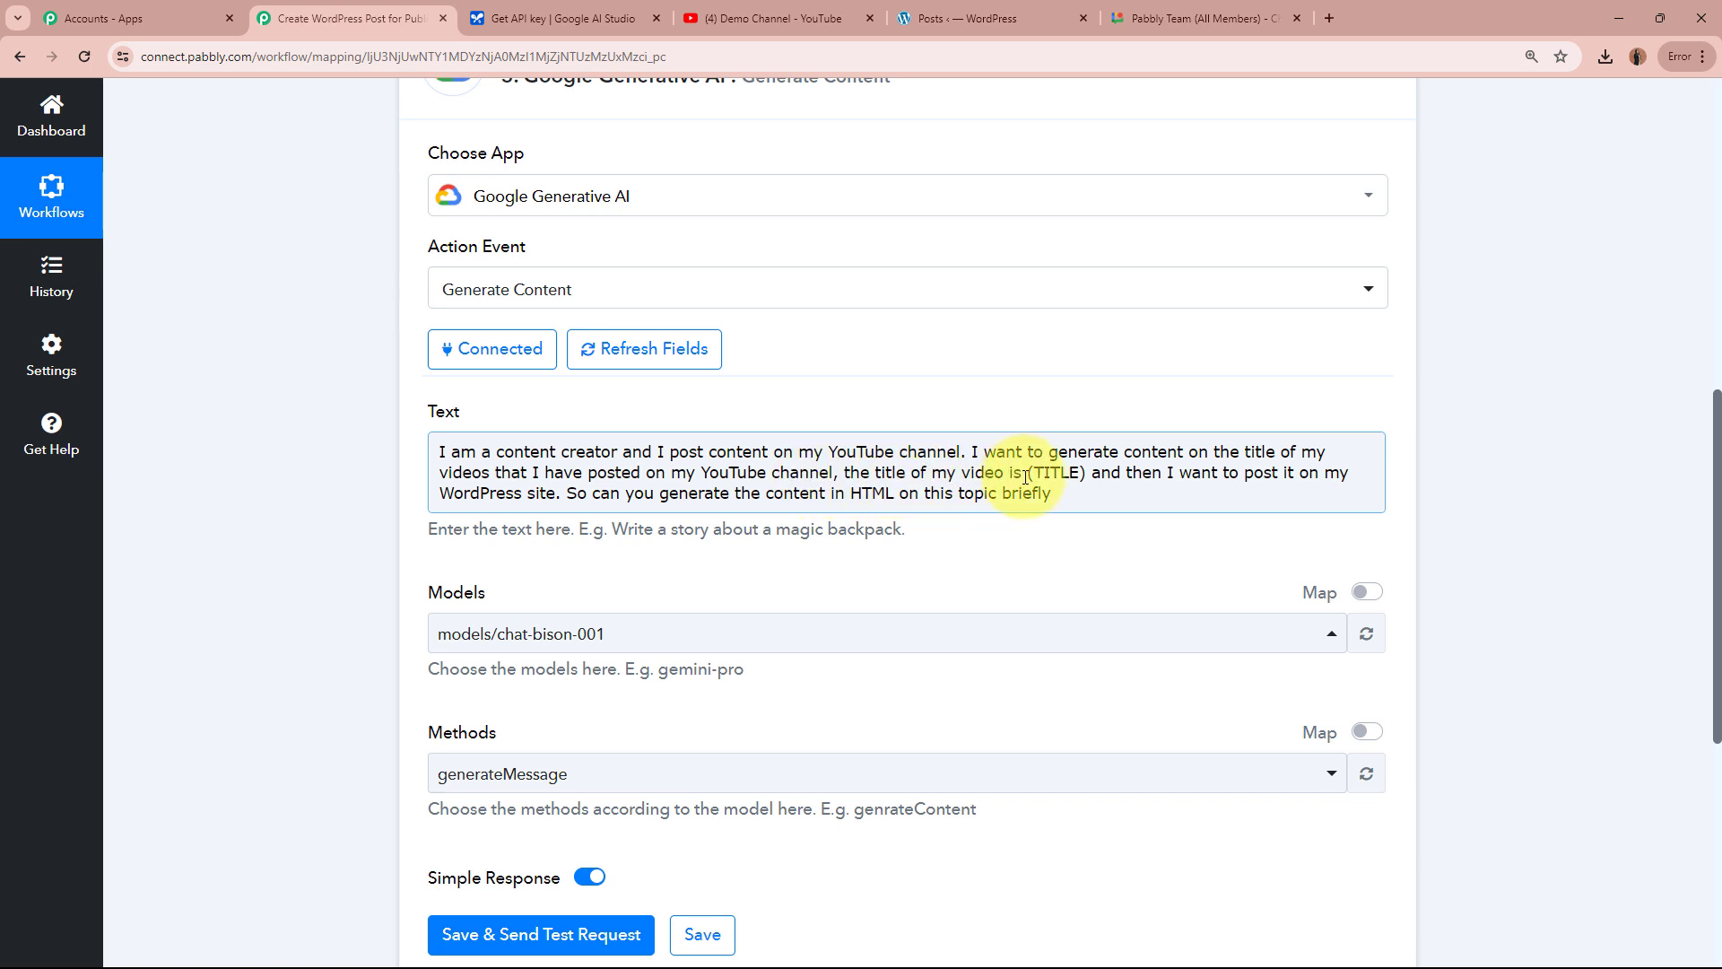
Replace the (TITLE) placeholder in the prompt with the Res1 Snippet Title value mapped from the YouTube trigger
left_click_drag(1028, 476, 1086, 475)
key("BackSpace")
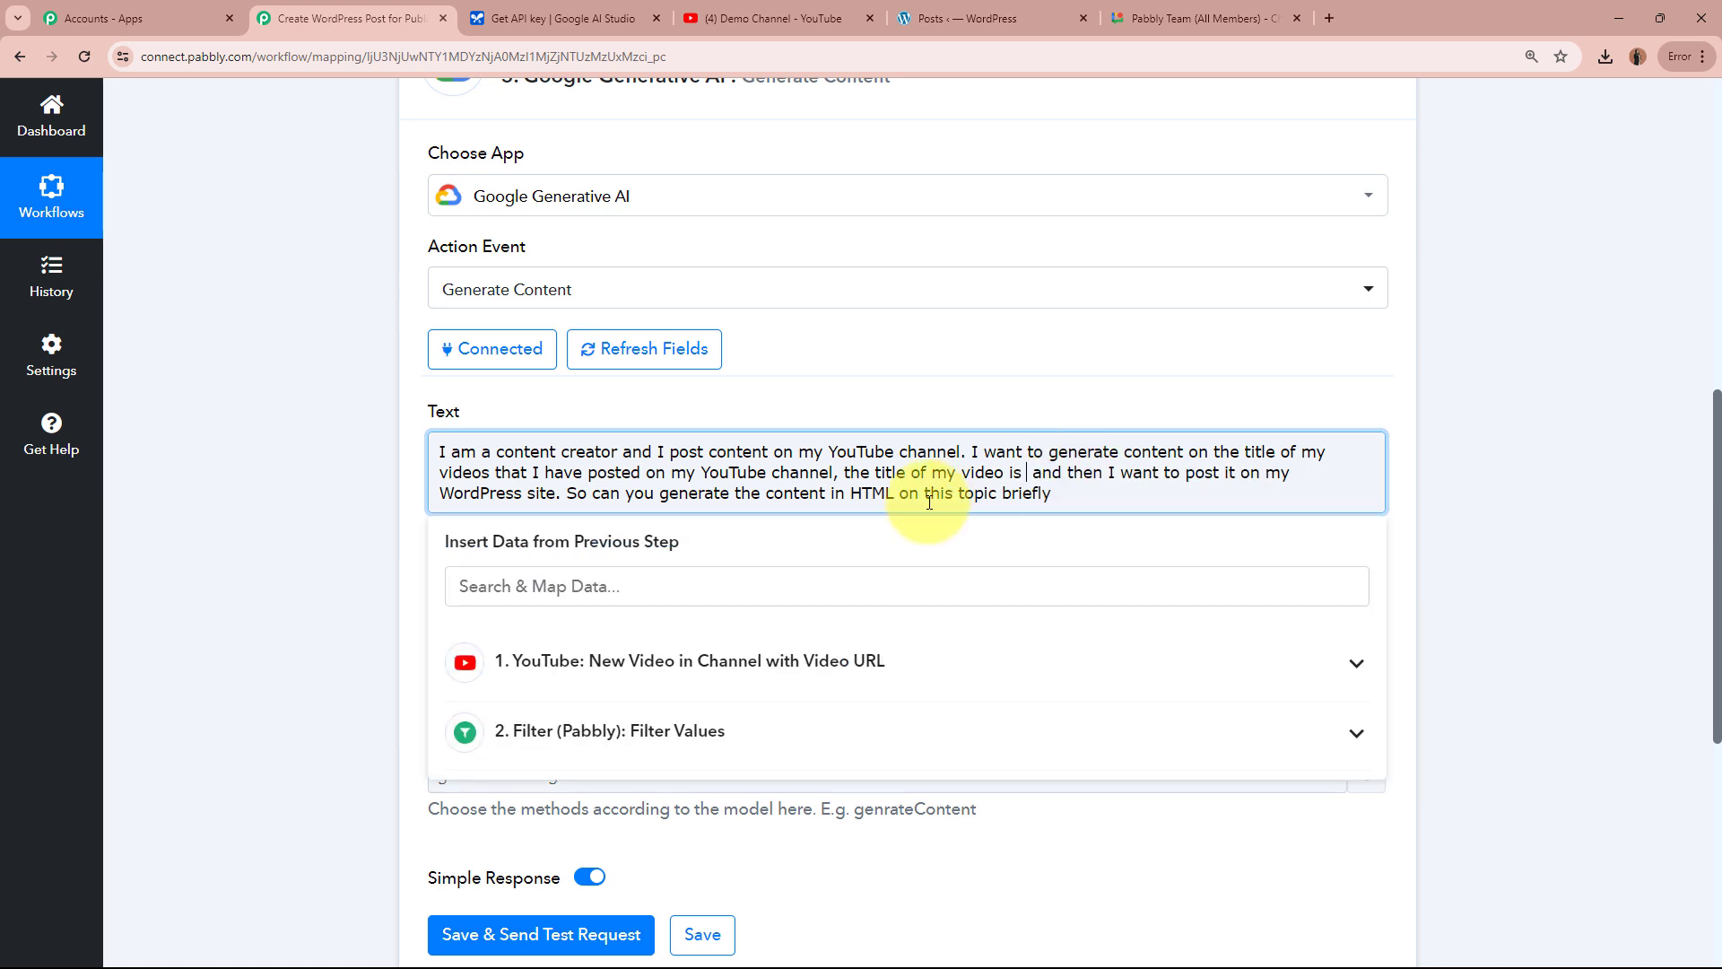
scroll(927, 502, "up", 10)
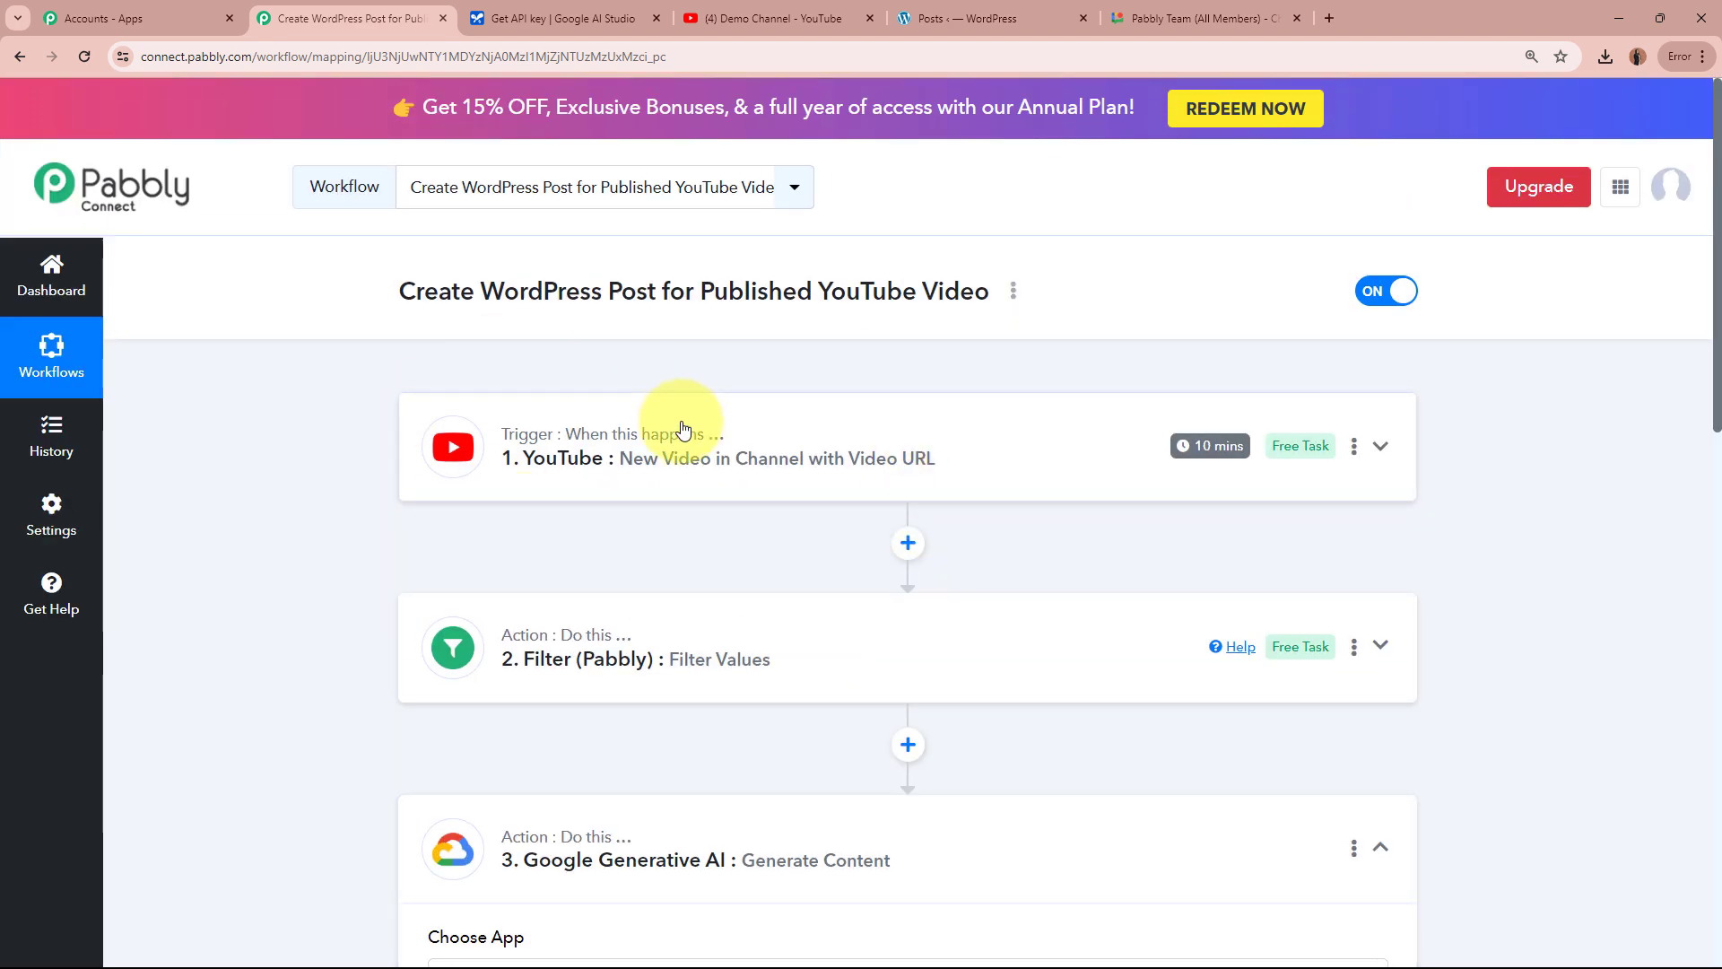
scroll(683, 453, "down", 8)
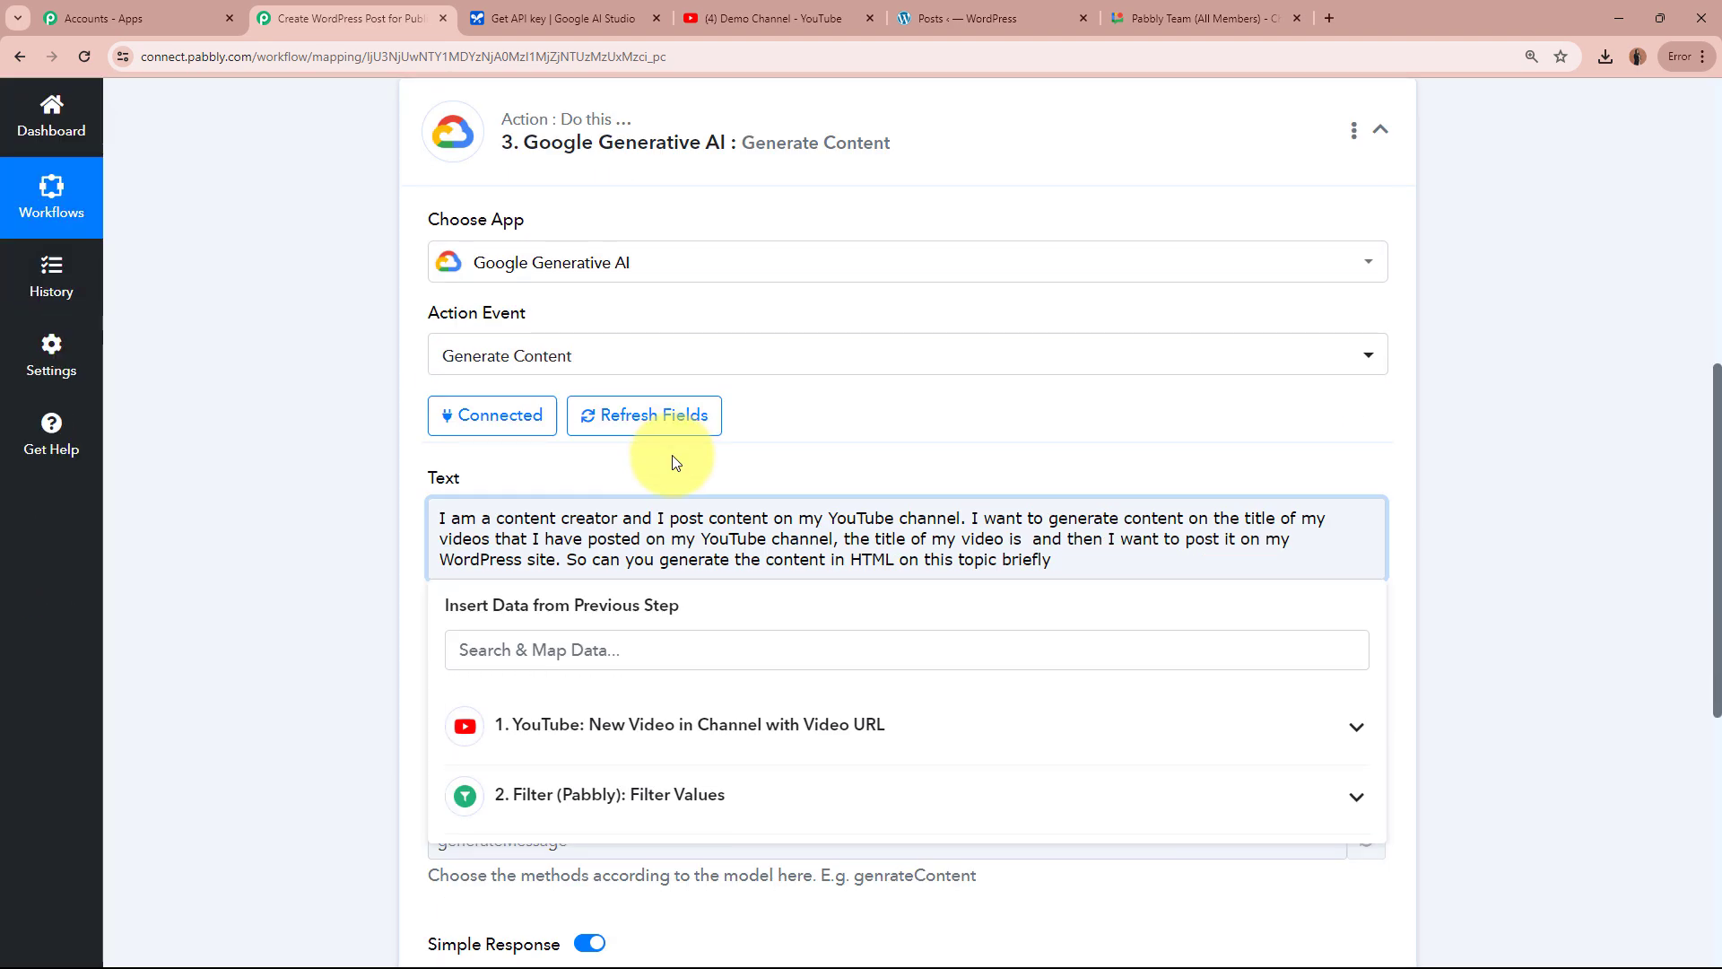
left_click(1031, 539)
scroll(896, 556, "down", 1)
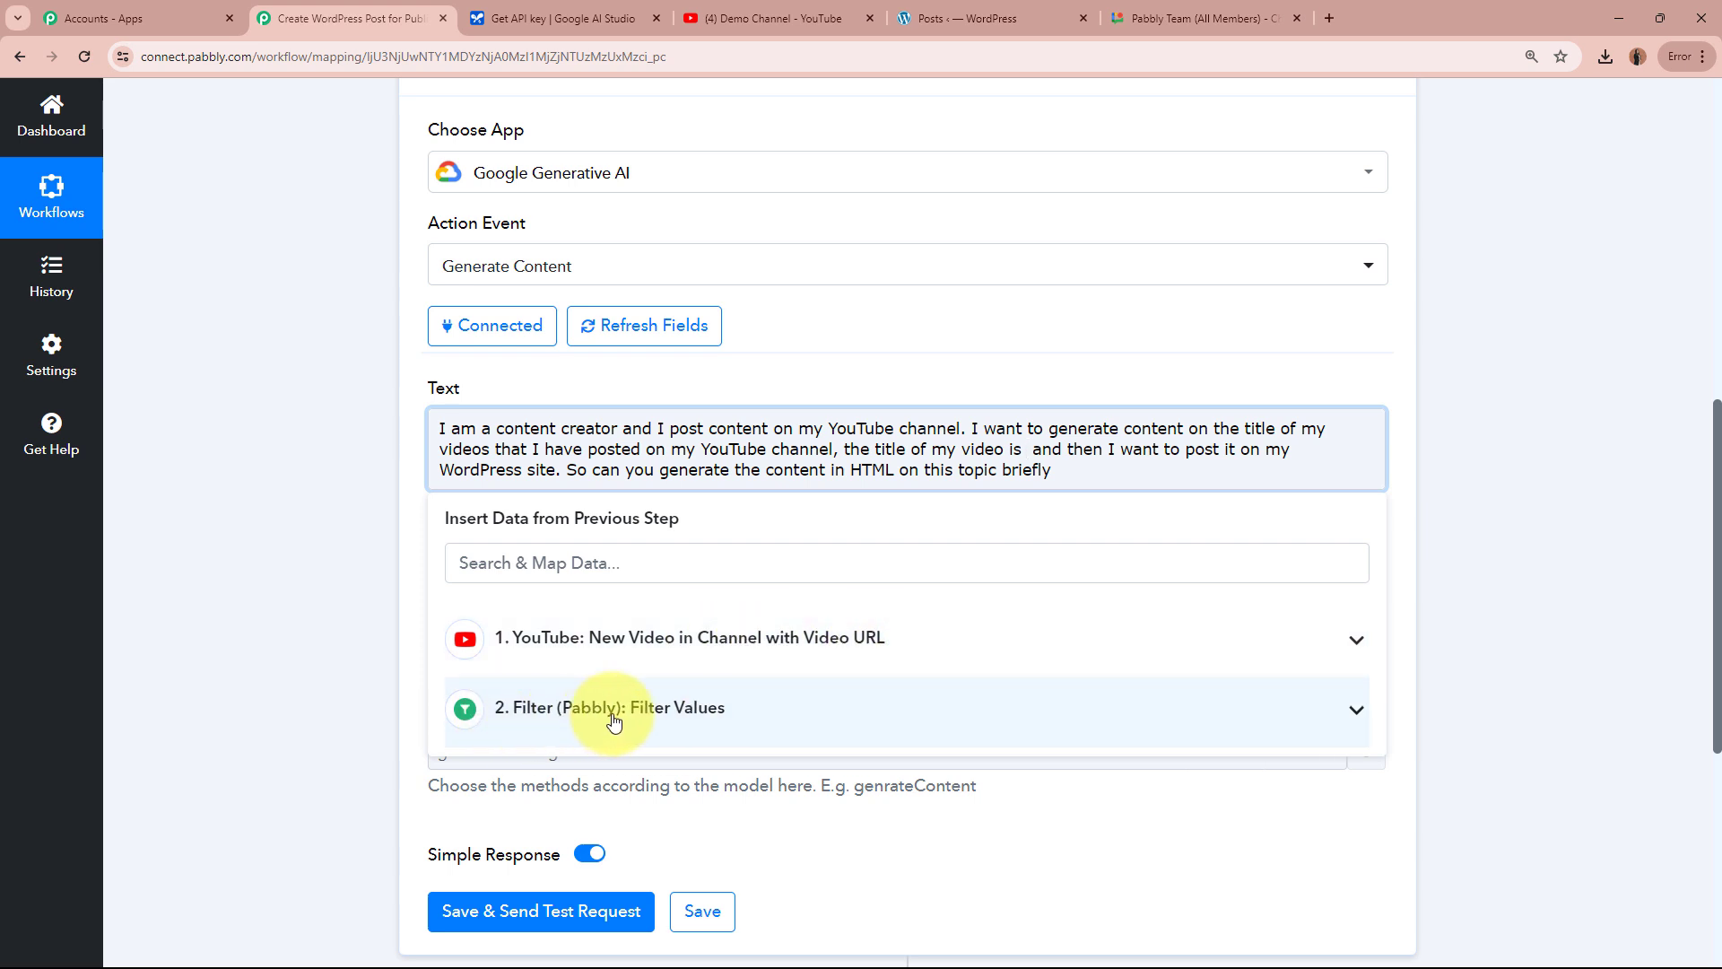
scroll(987, 655, "up", 8)
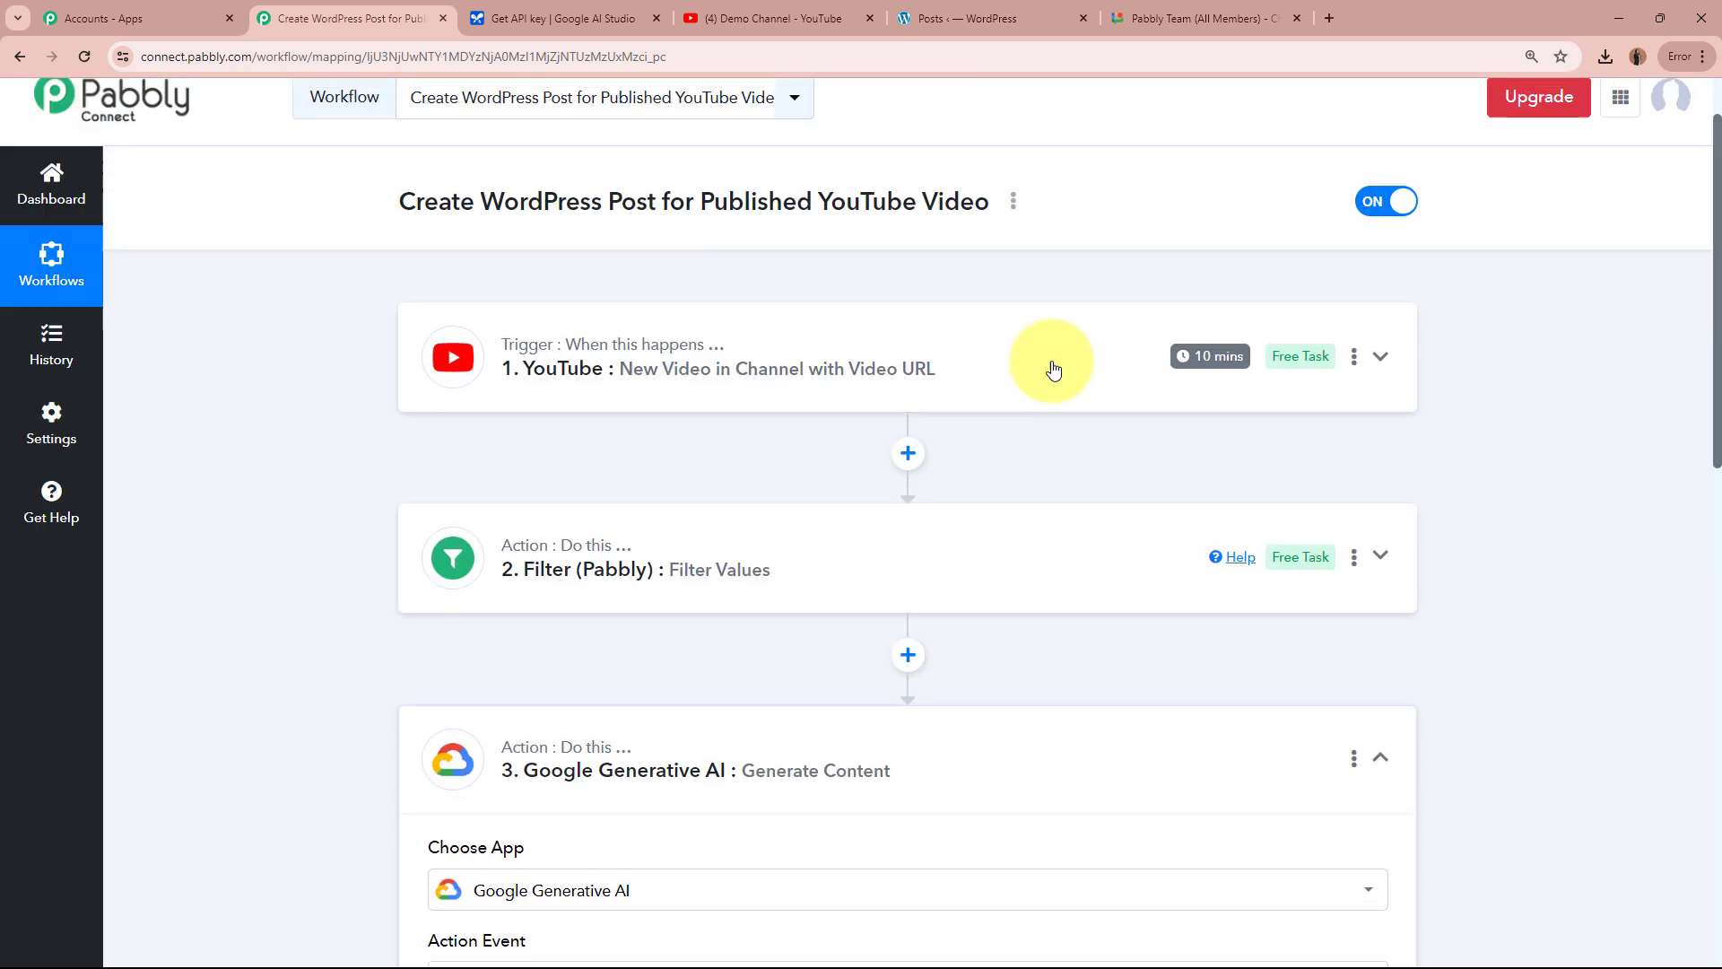
scroll(266, 479, "down", 9)
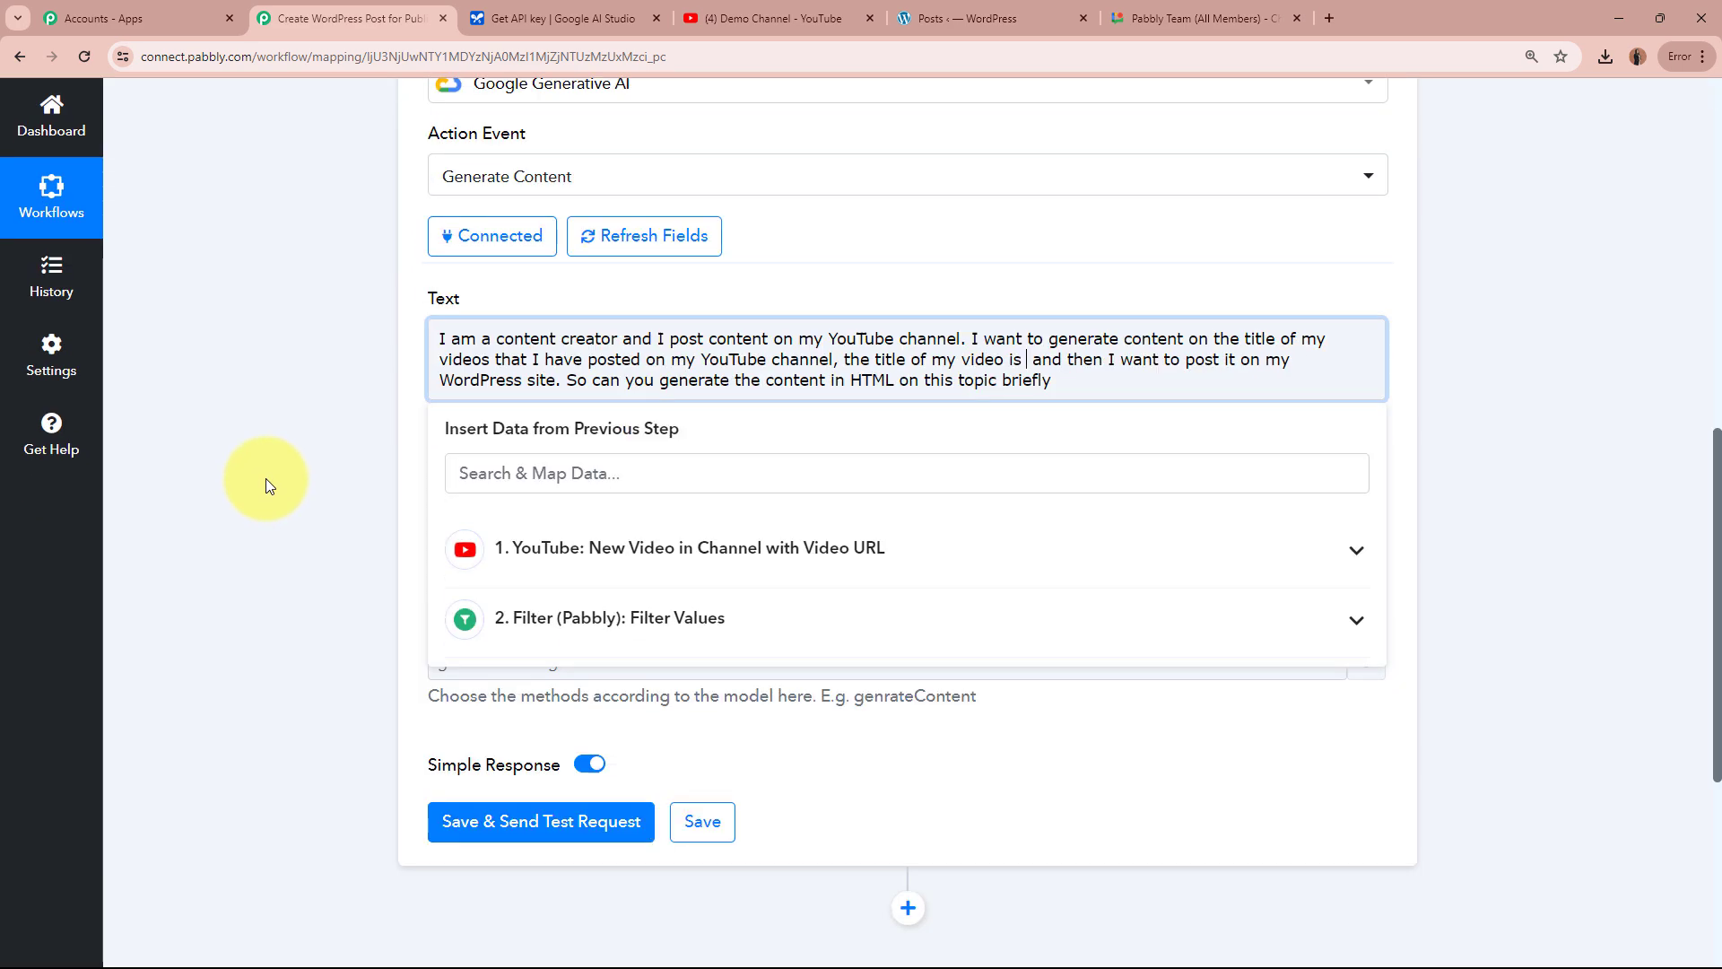
left_click(1356, 550)
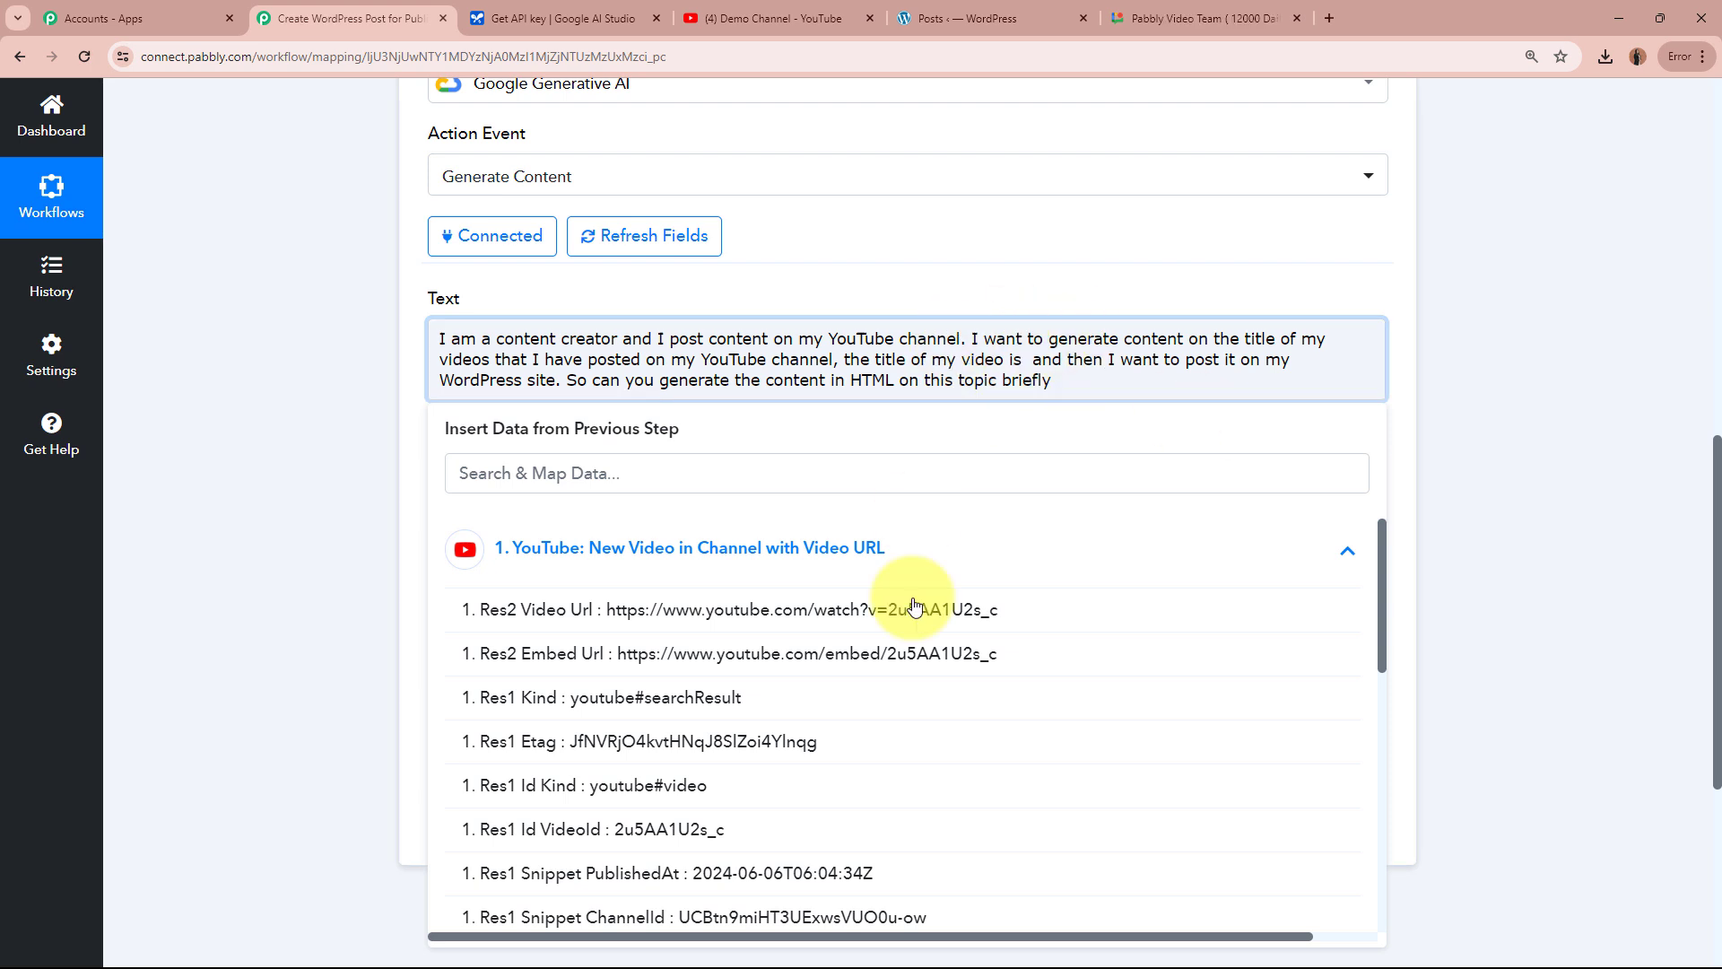
scroll(942, 751, "down", 1)
scroll(942, 752, "down", 2)
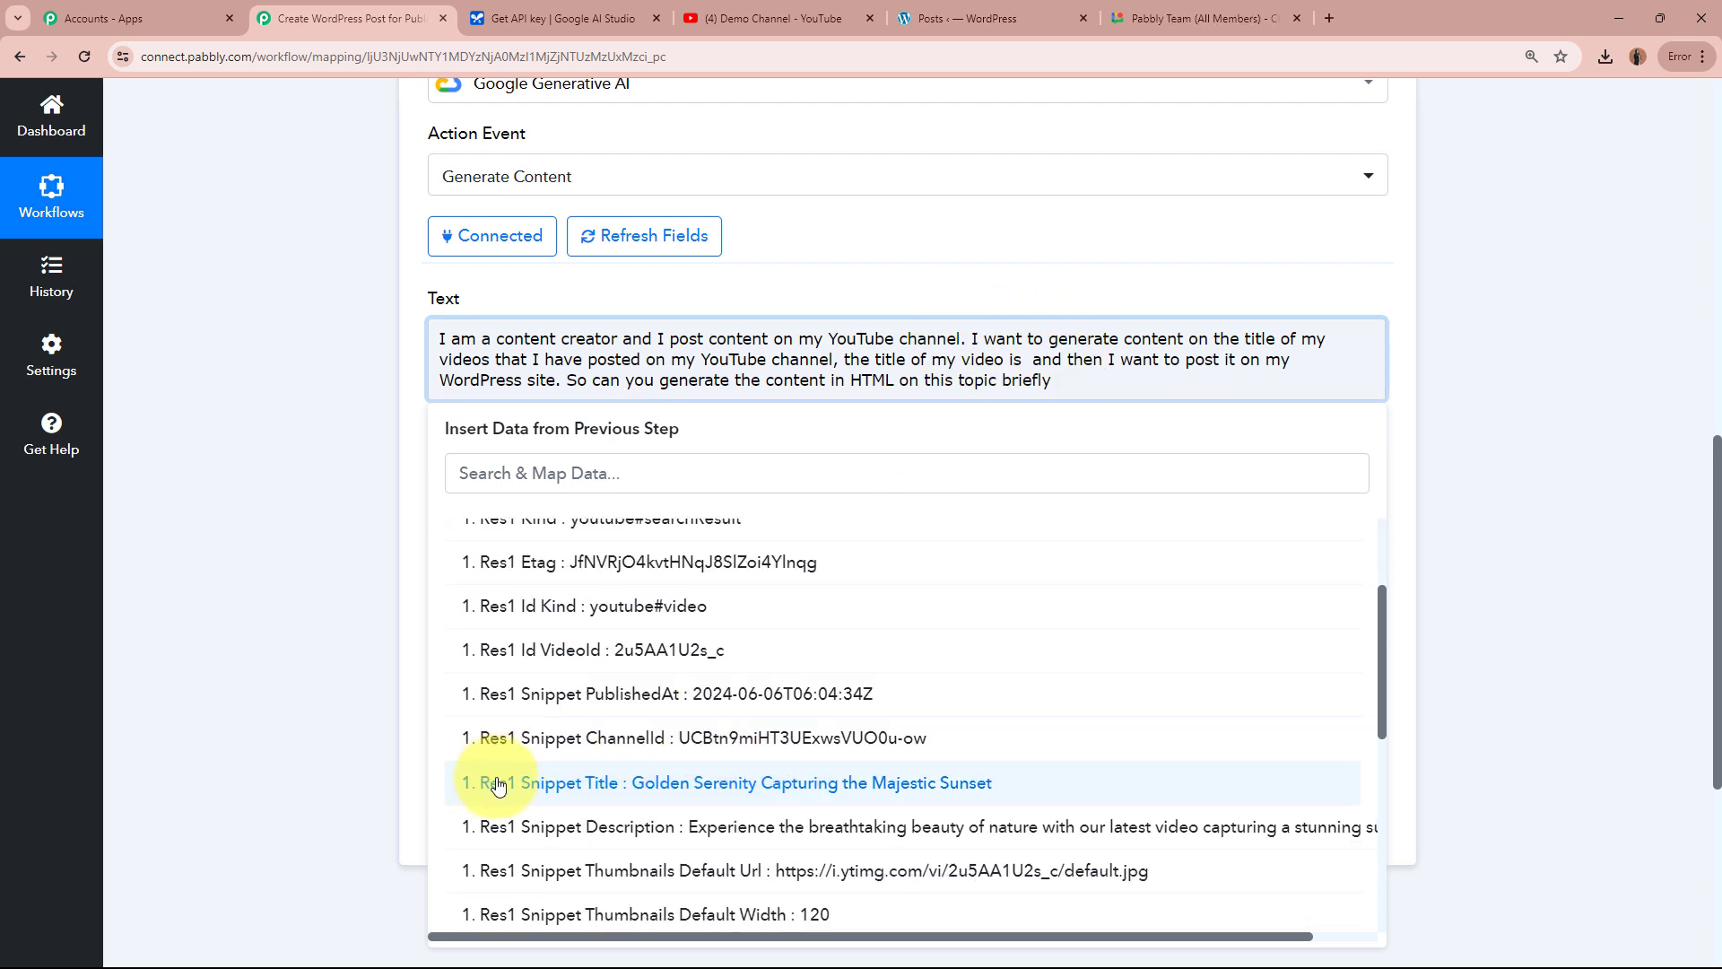
left_click(921, 786)
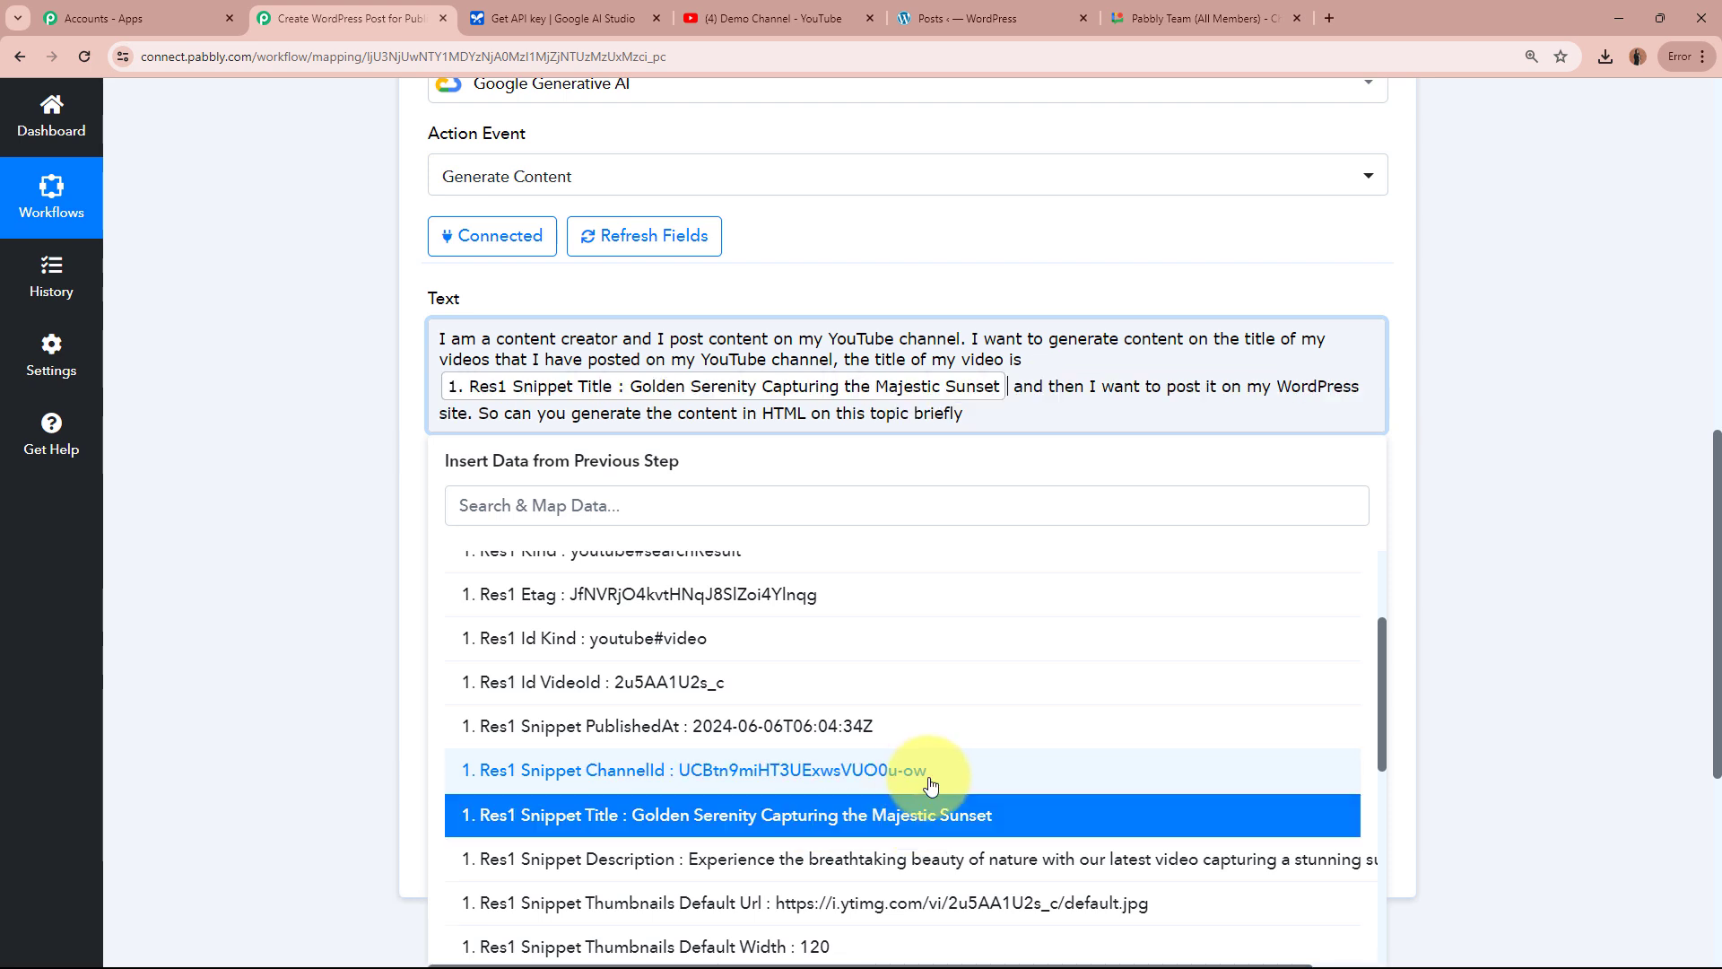
left_click(1680, 634)
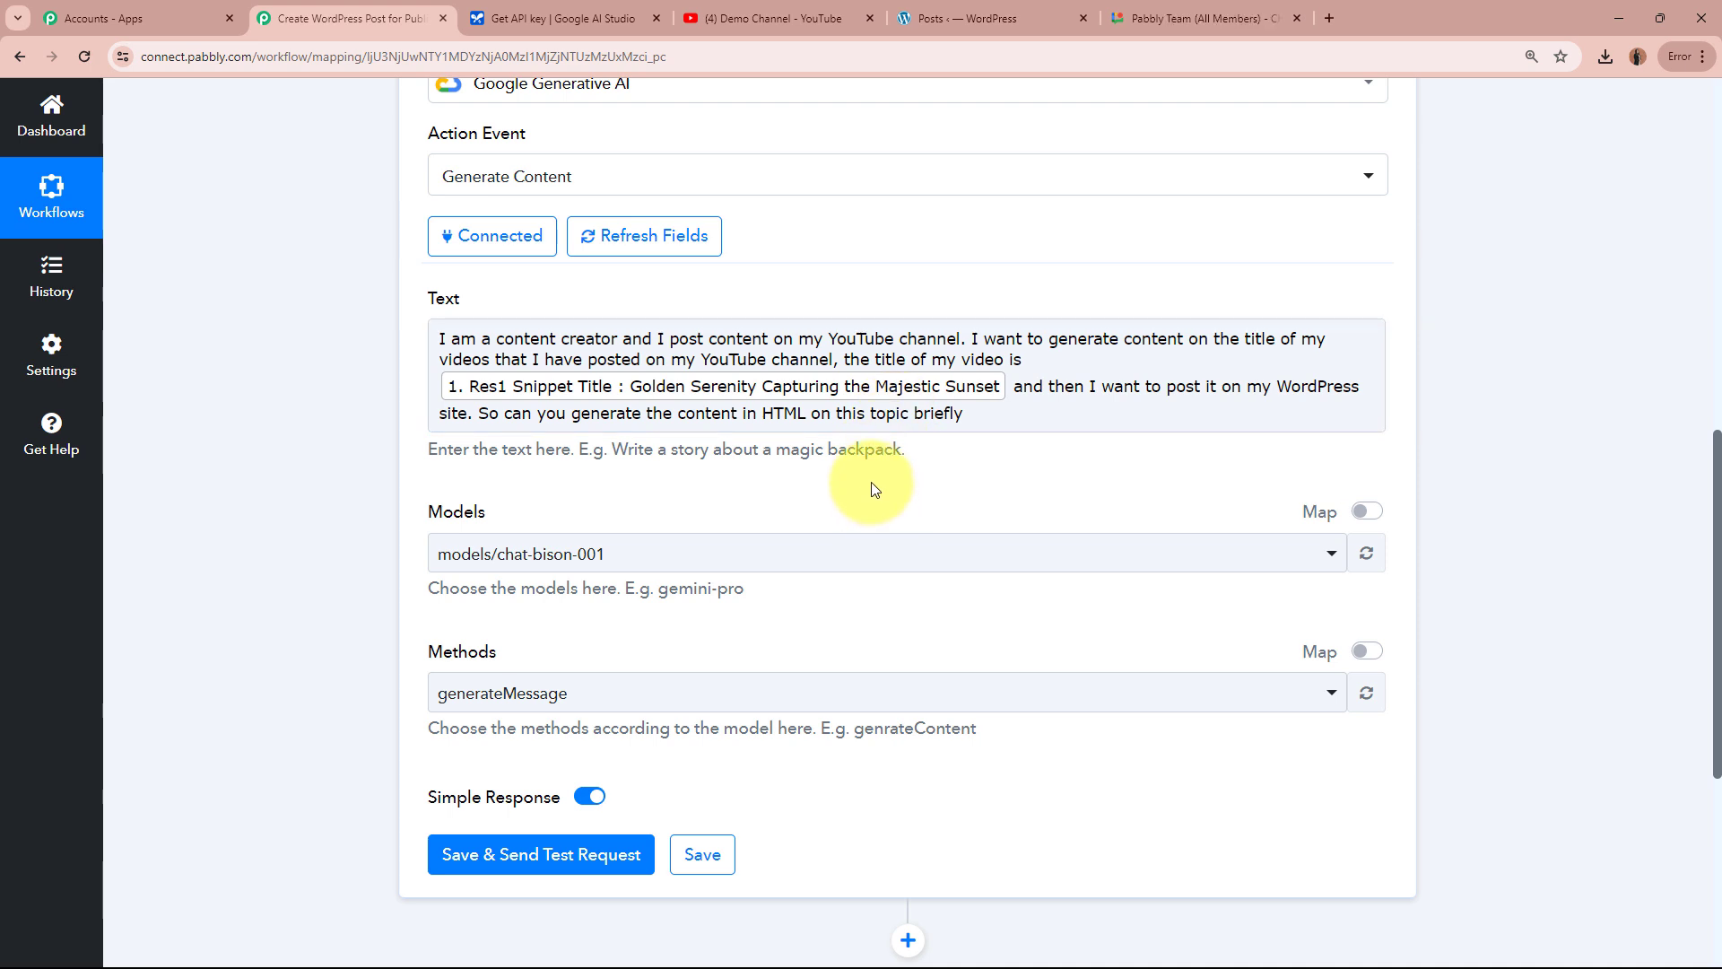
Set the Google Generative AI action's model to models/gemini-pro
scroll(874, 489, "up", 10)
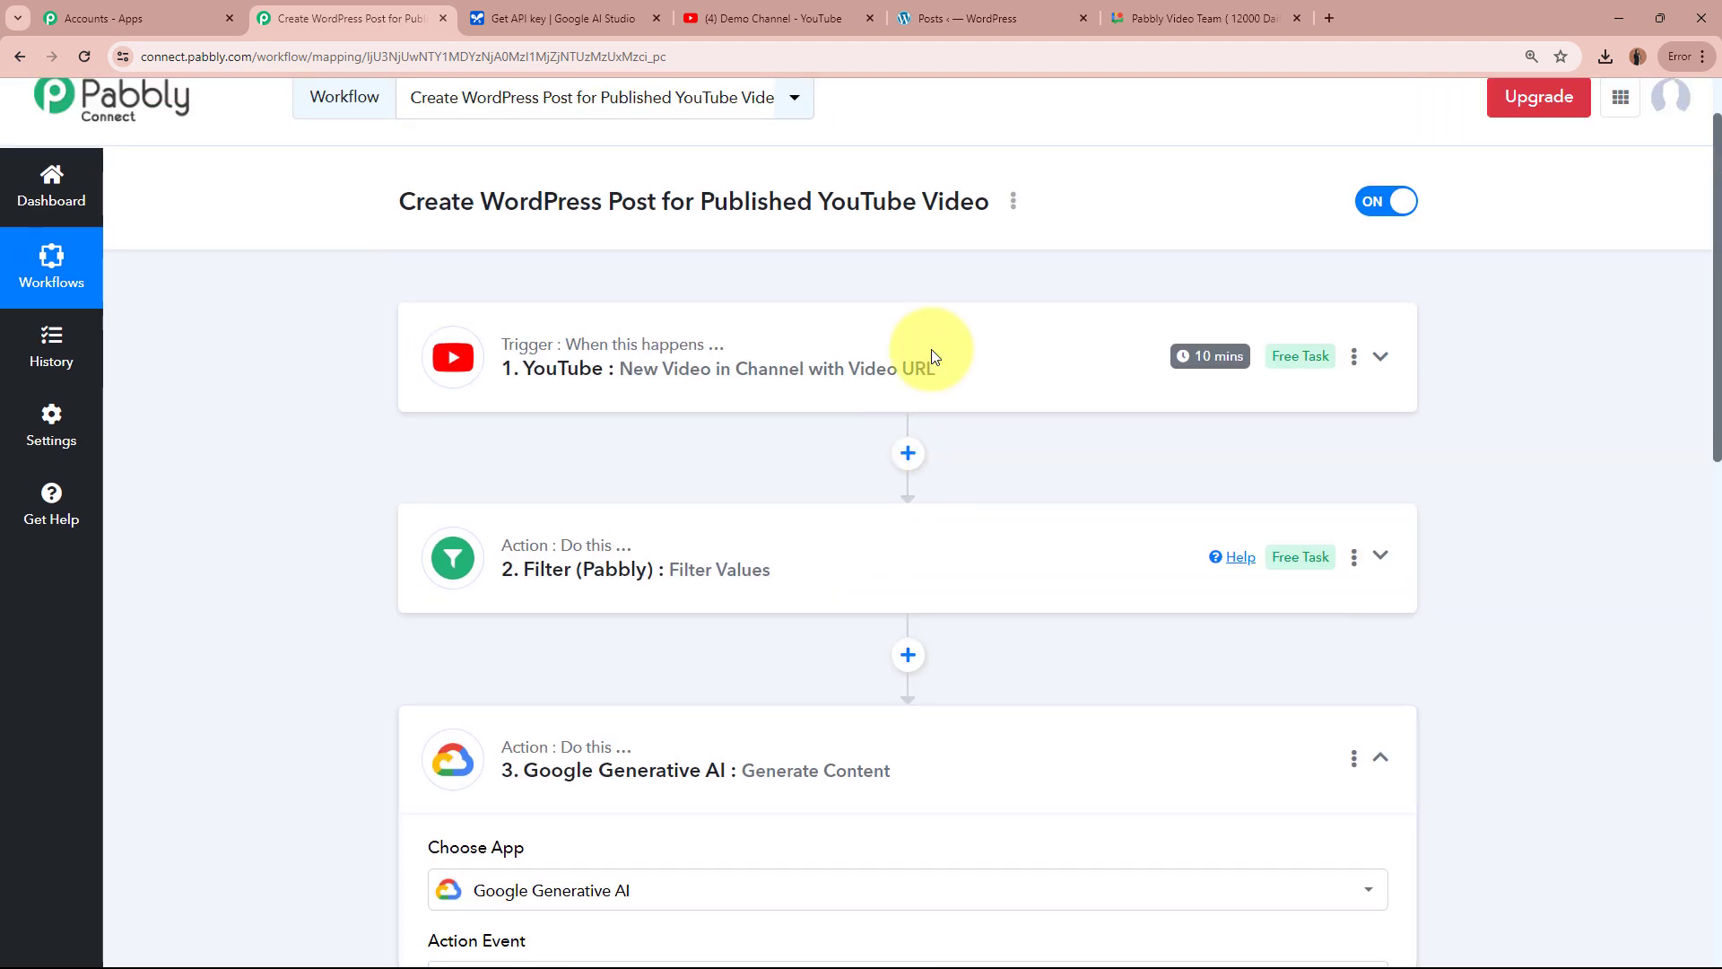
scroll(305, 489, "down", 9)
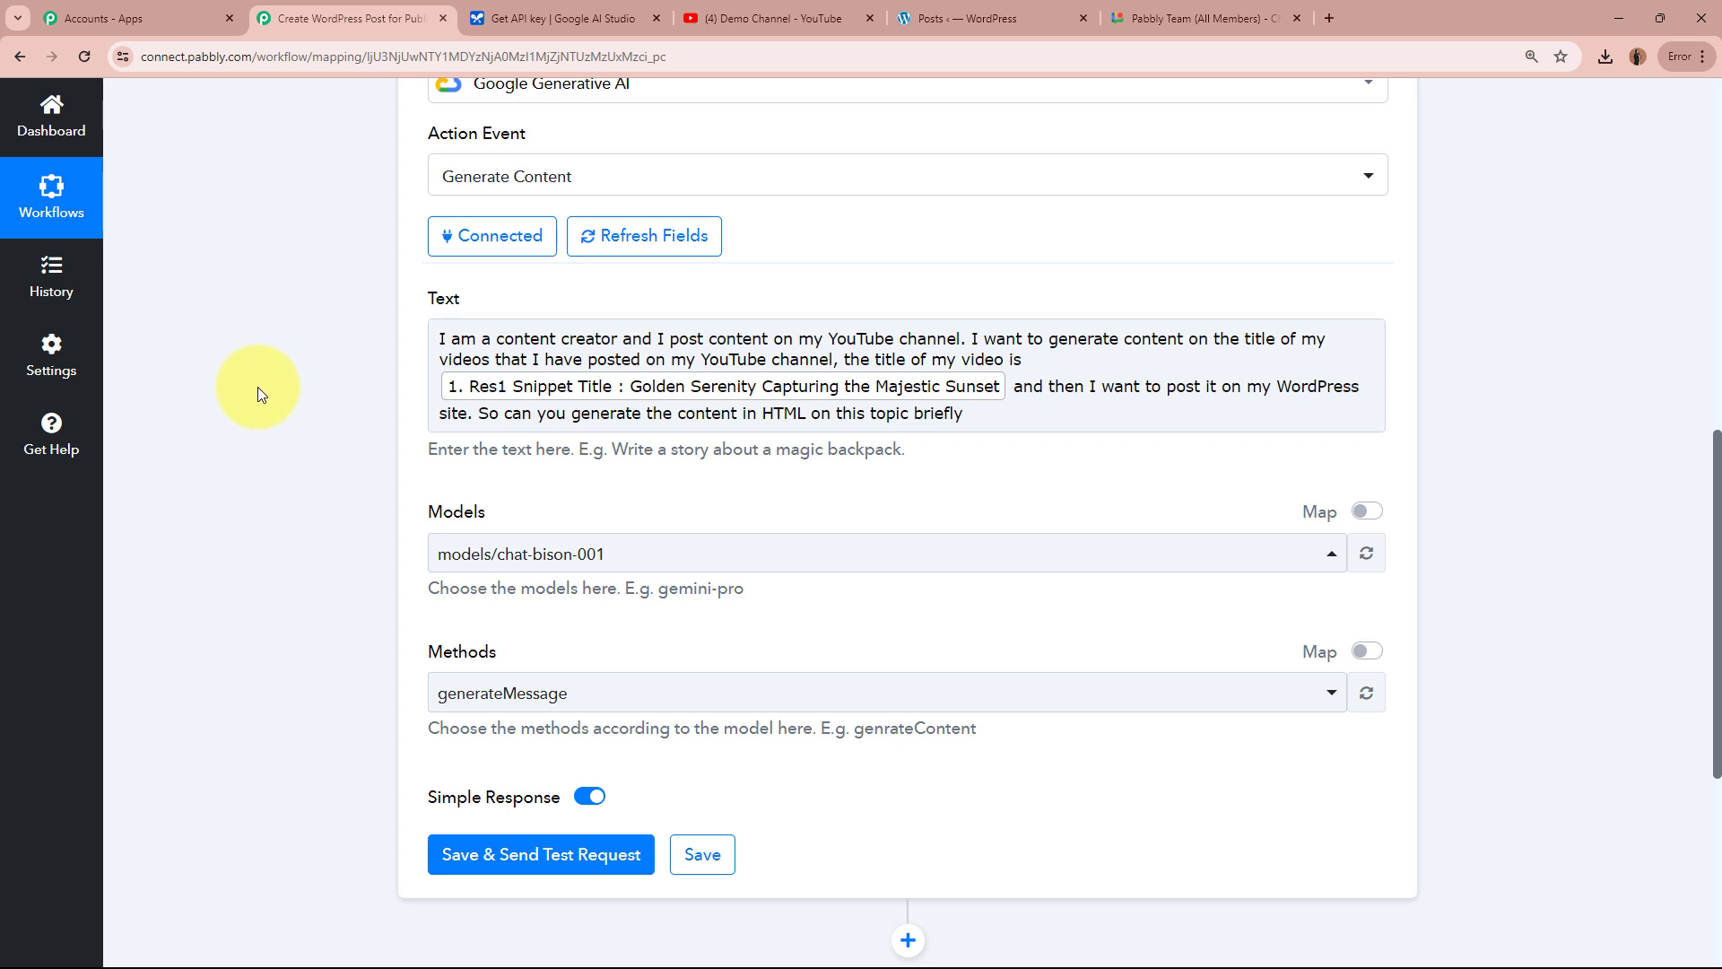
scroll(257, 387, "down", 1)
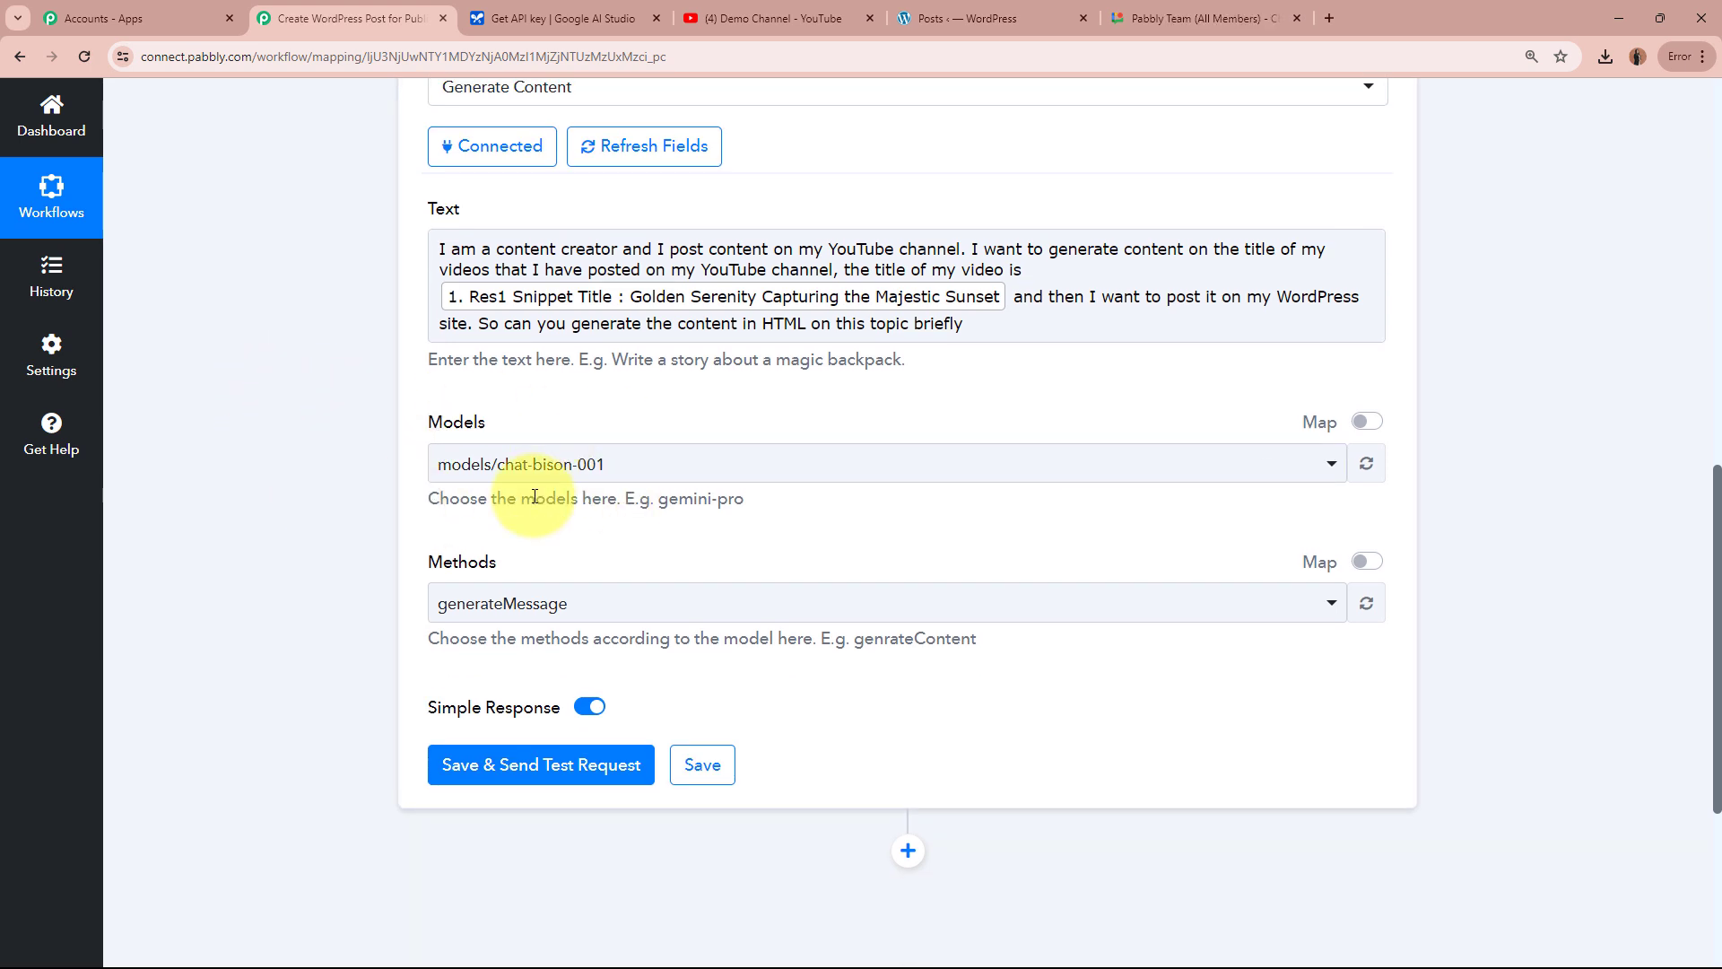
left_click(681, 468)
scroll(709, 741, "down", 5)
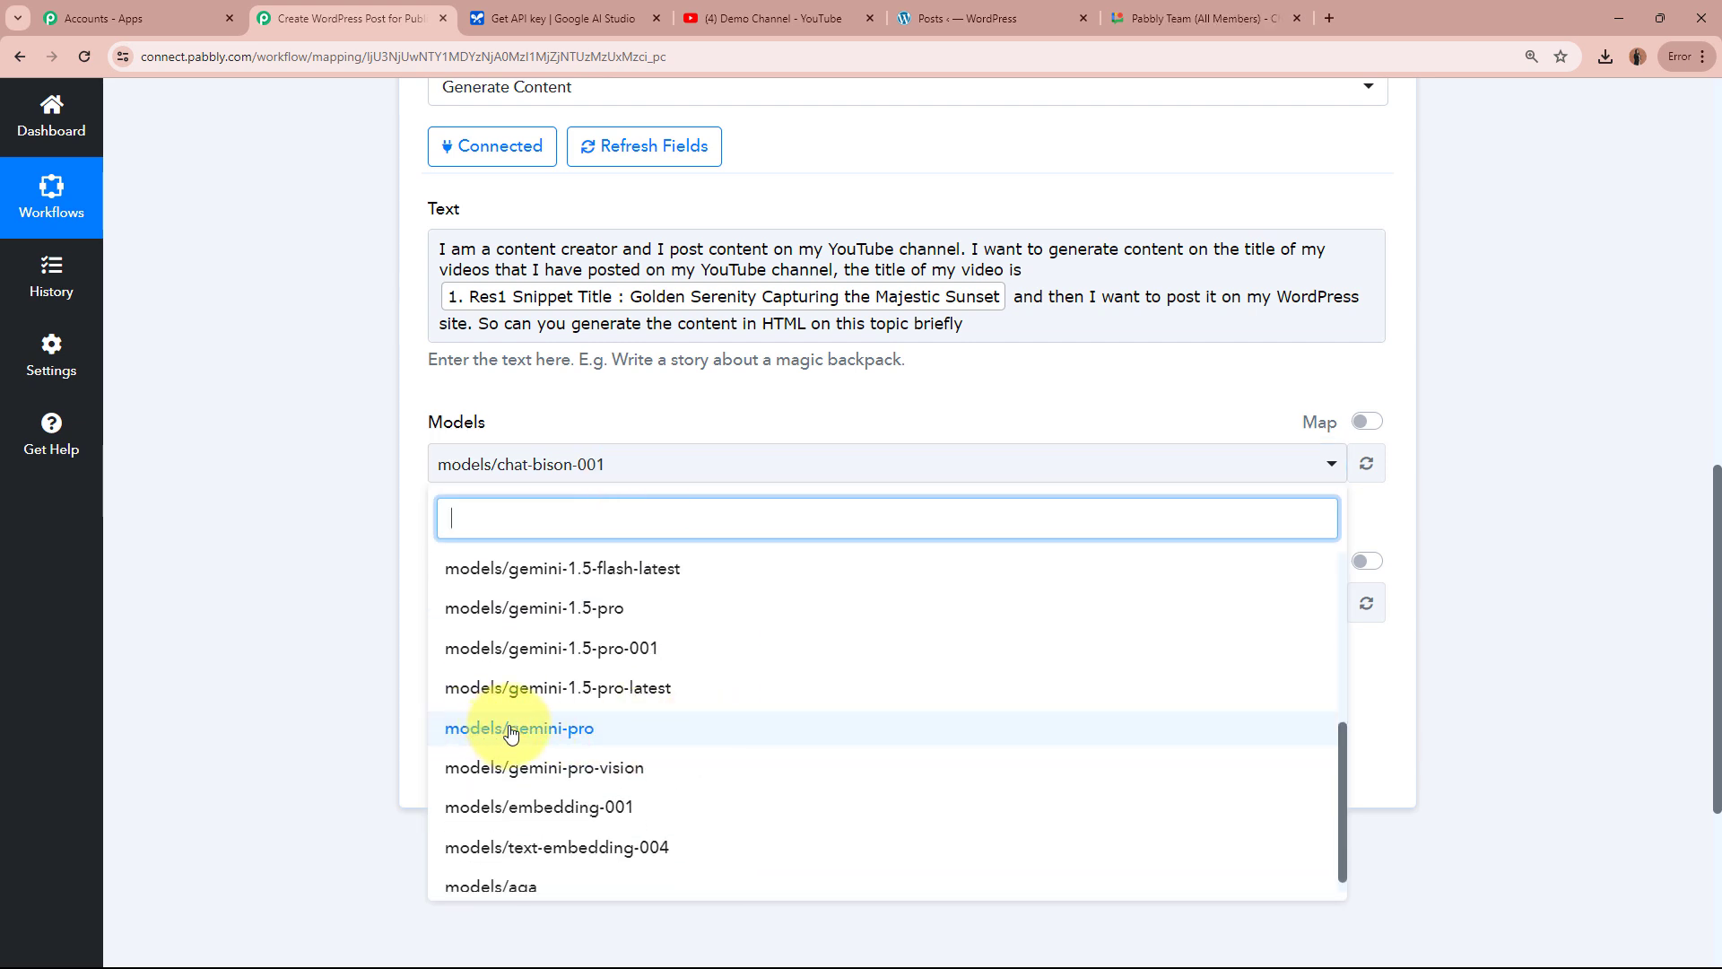
left_click(615, 729)
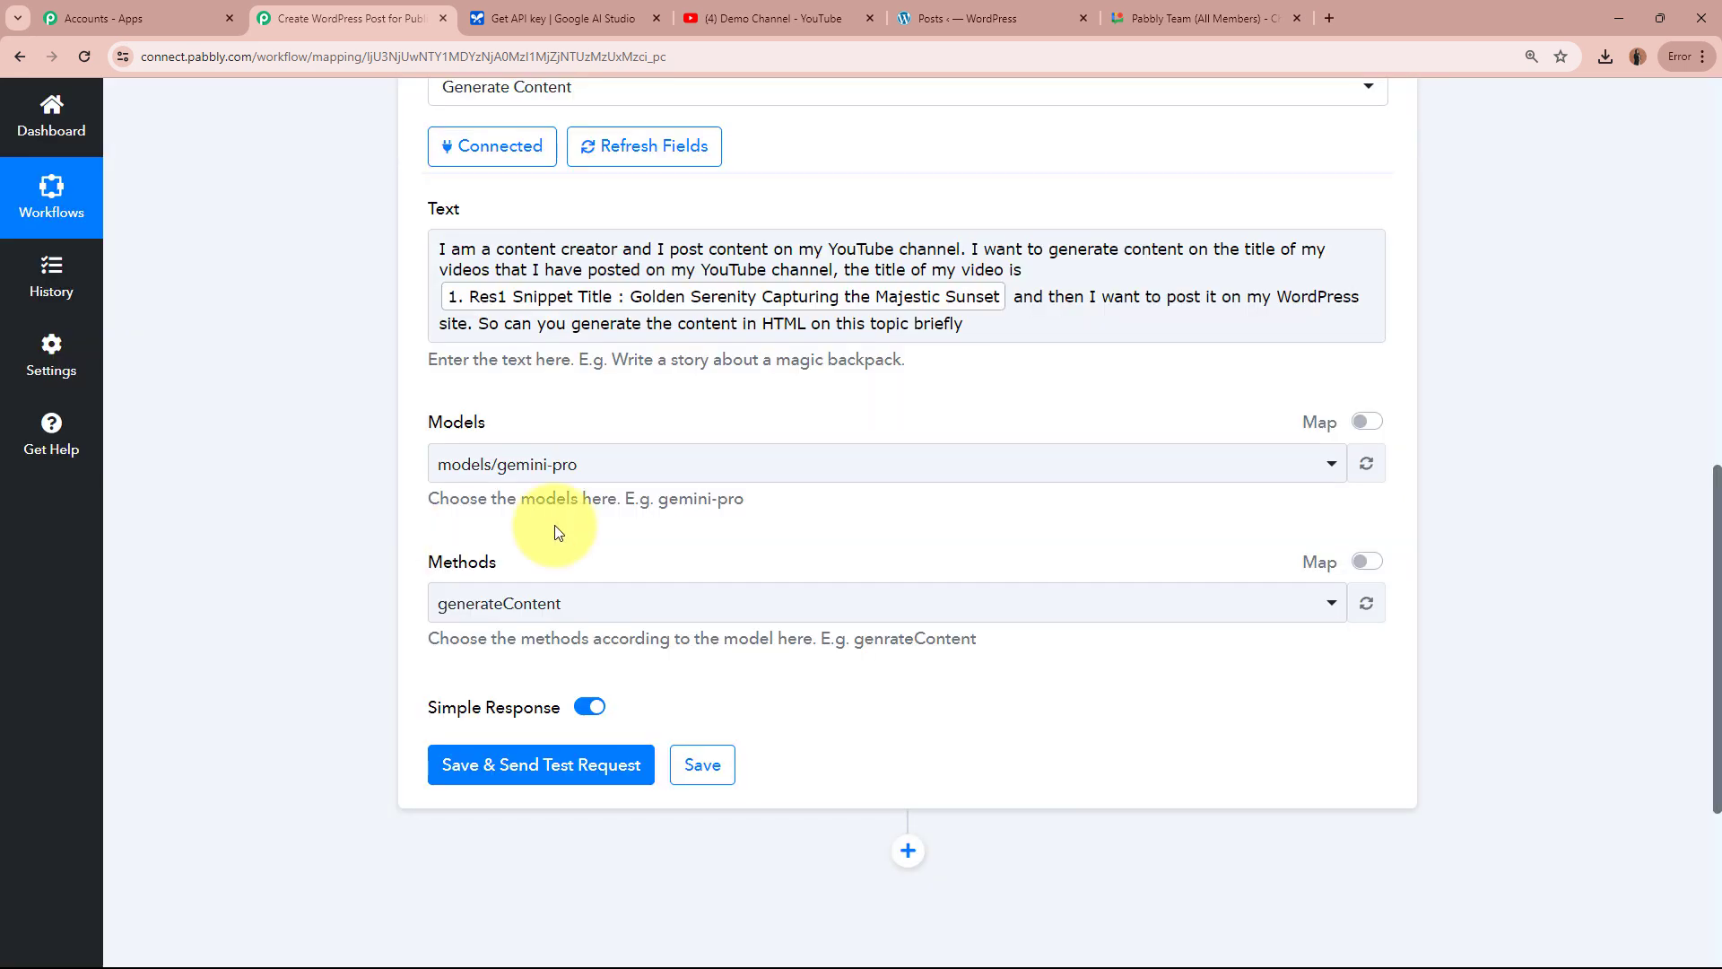
Set the Google Generative AI action's method to generateContent
scroll(342, 495, "down", 1)
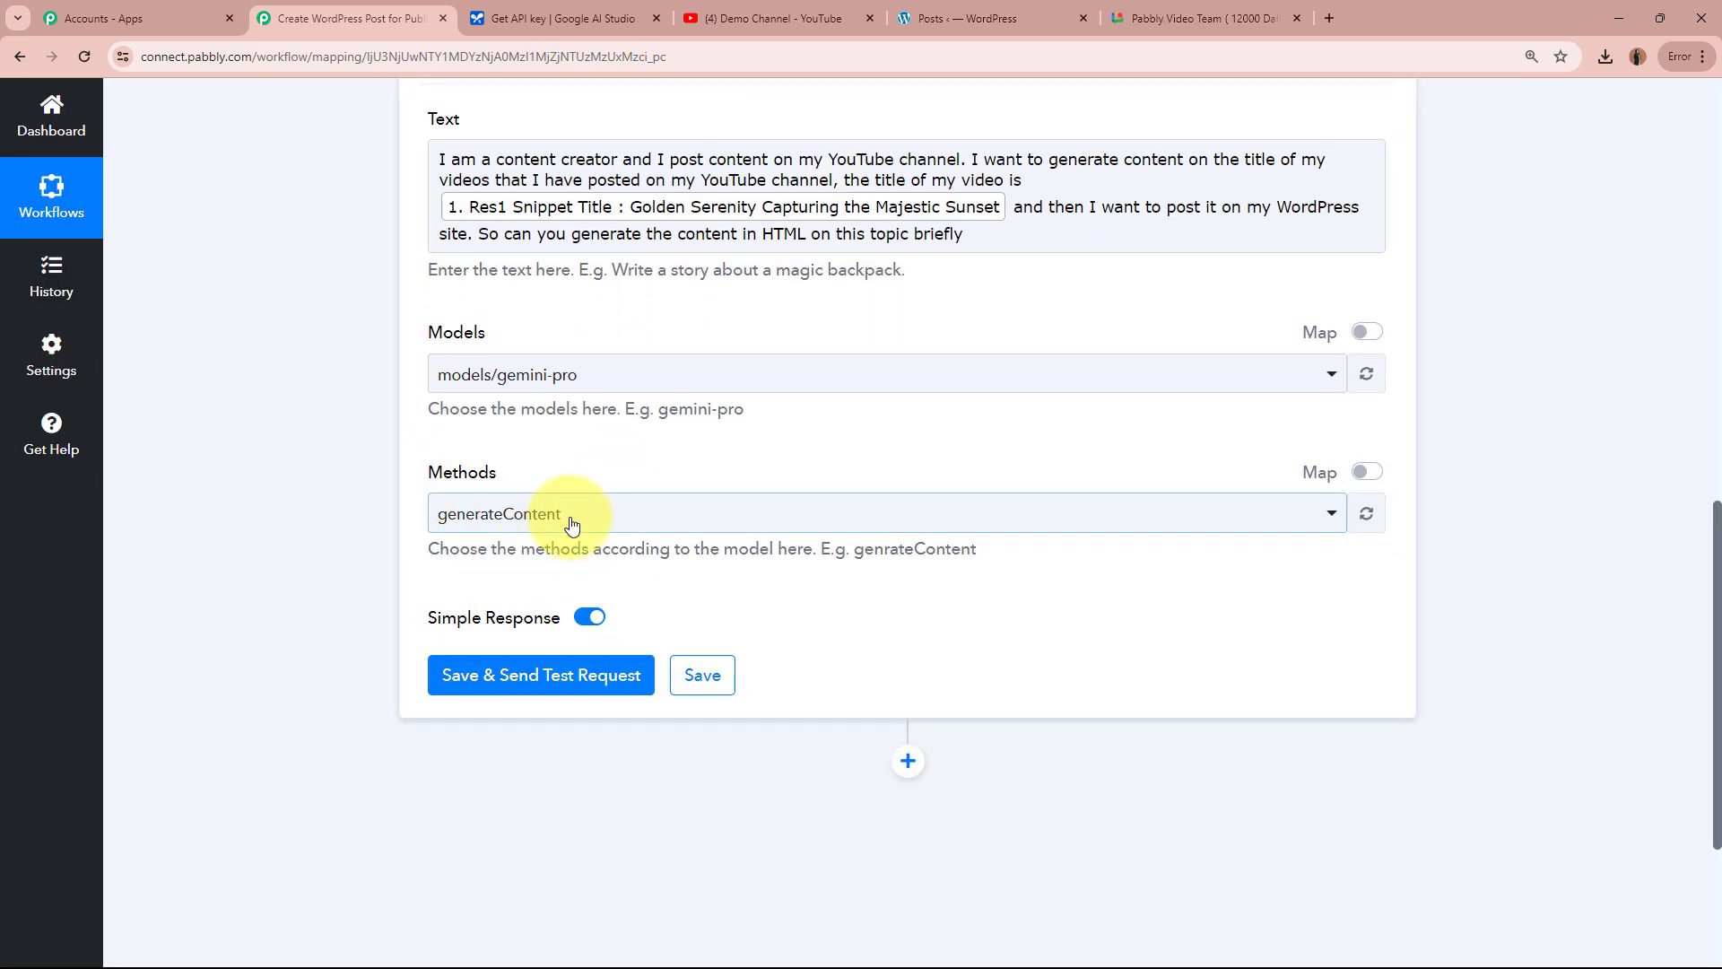
left_click(465, 517)
left_click(521, 617)
scroll(285, 466, "up", 2)
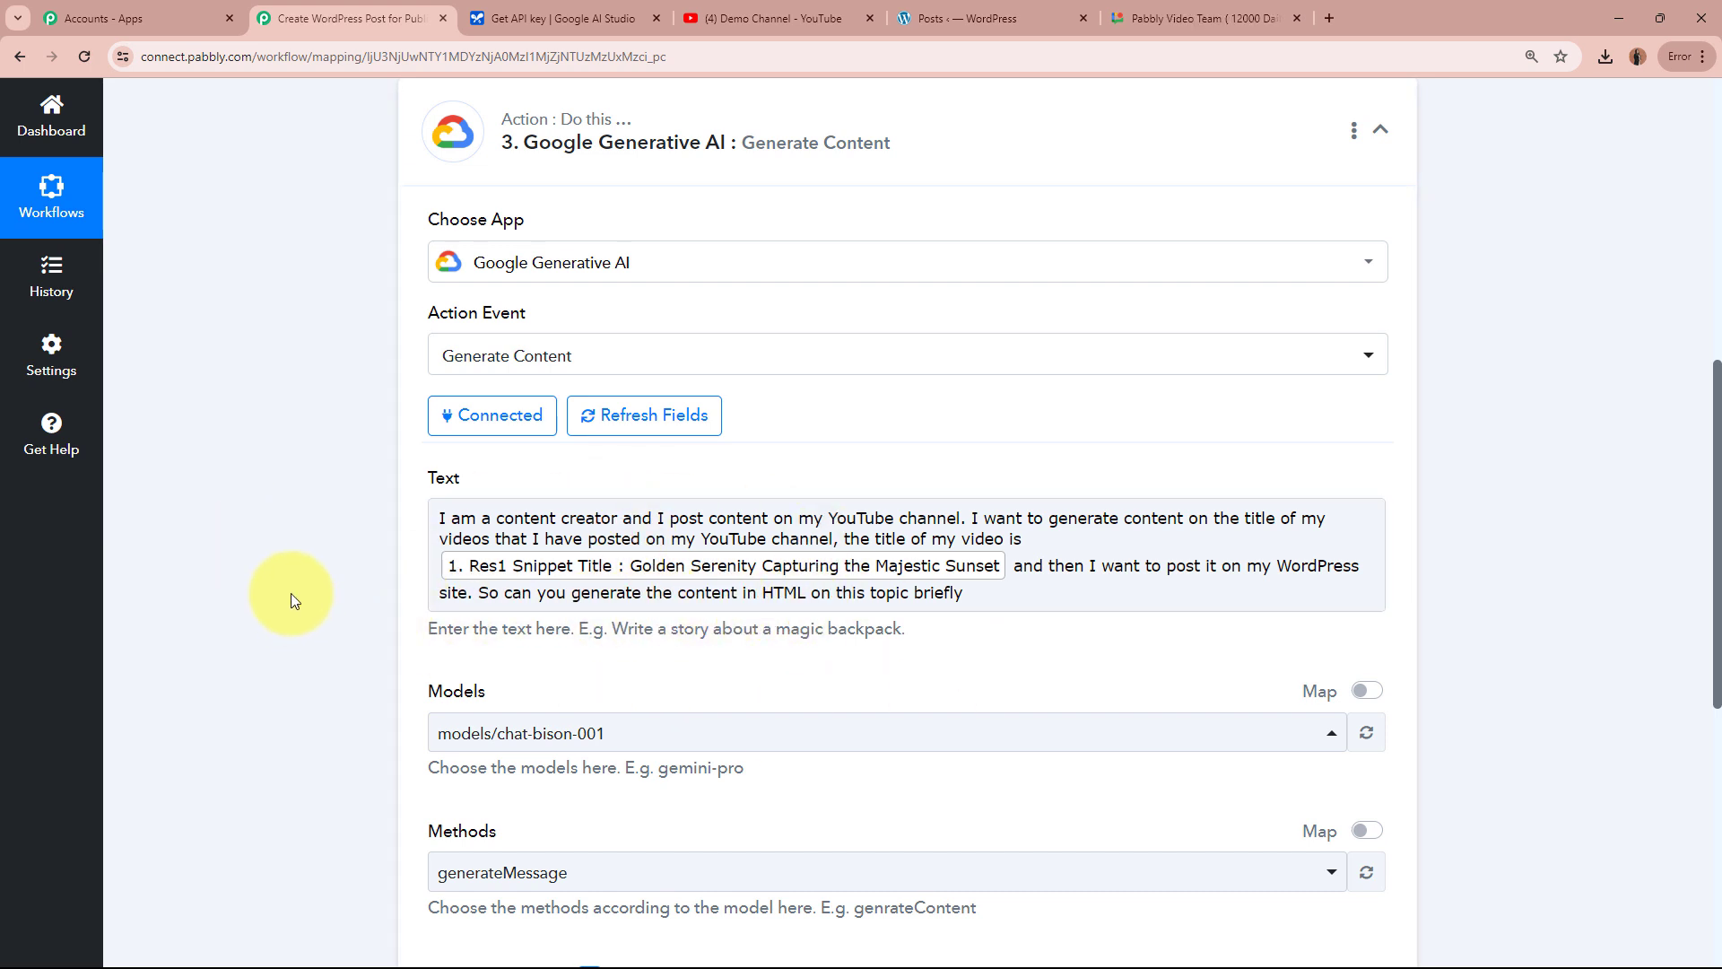
Set the Google Generative AI action's model to models/gemini-pro and its method to generateContent
scroll(290, 592, "down", 3)
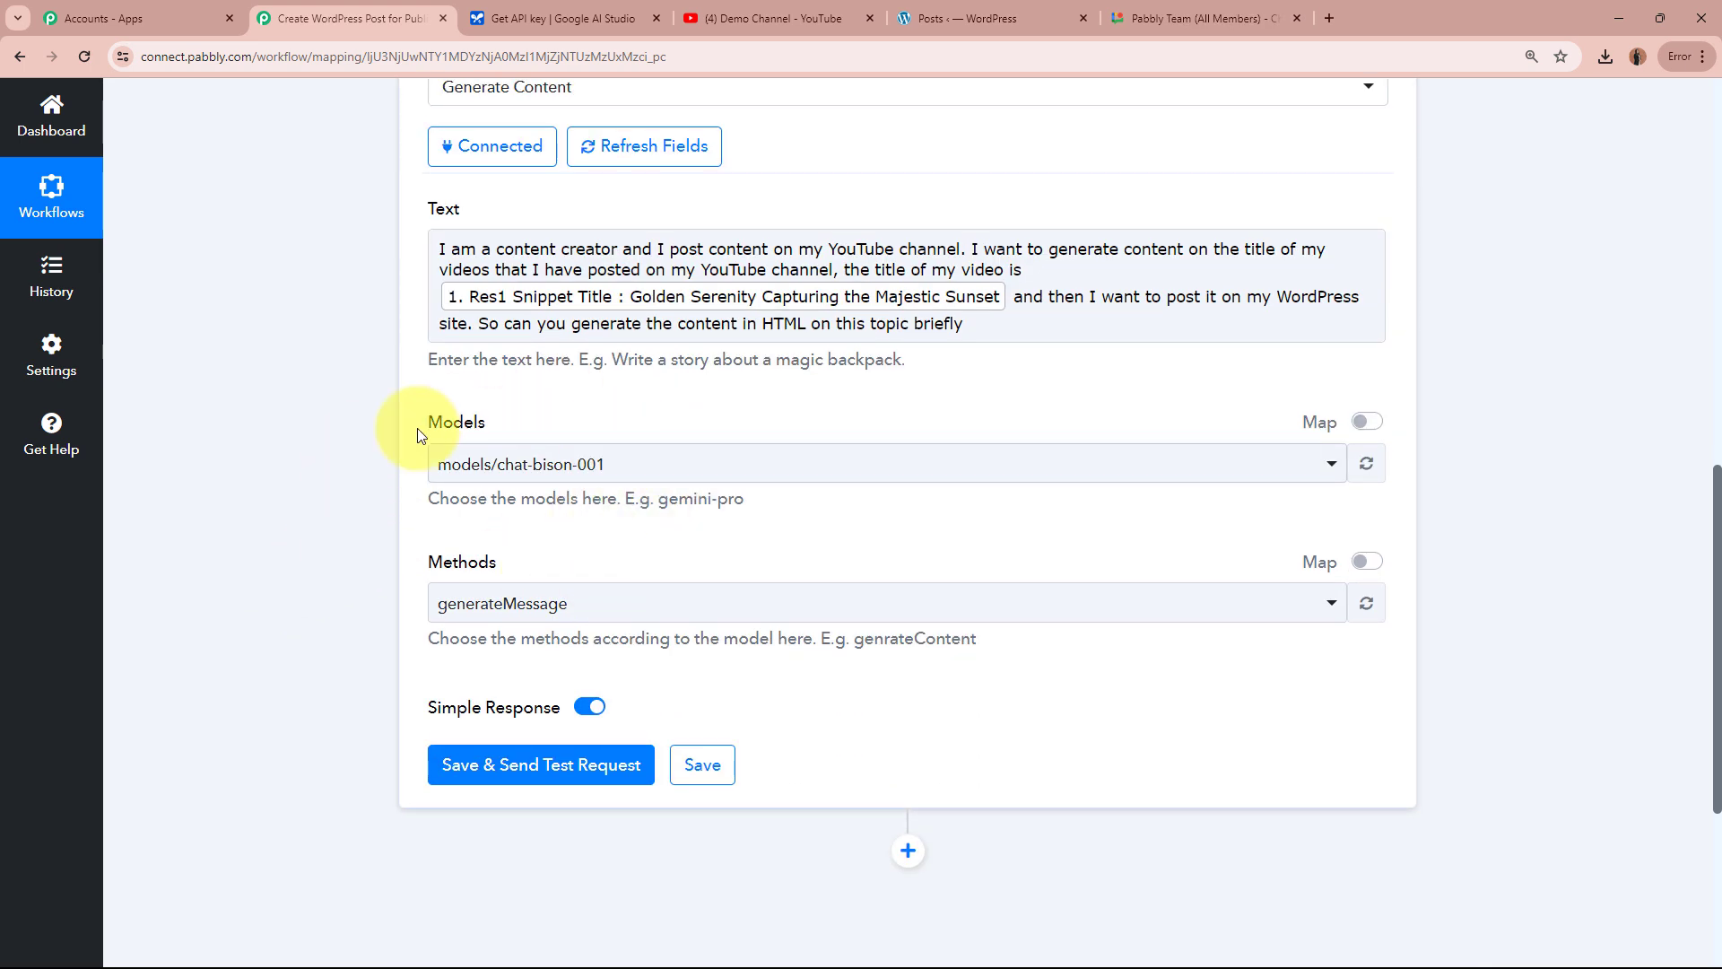
left_click(621, 465)
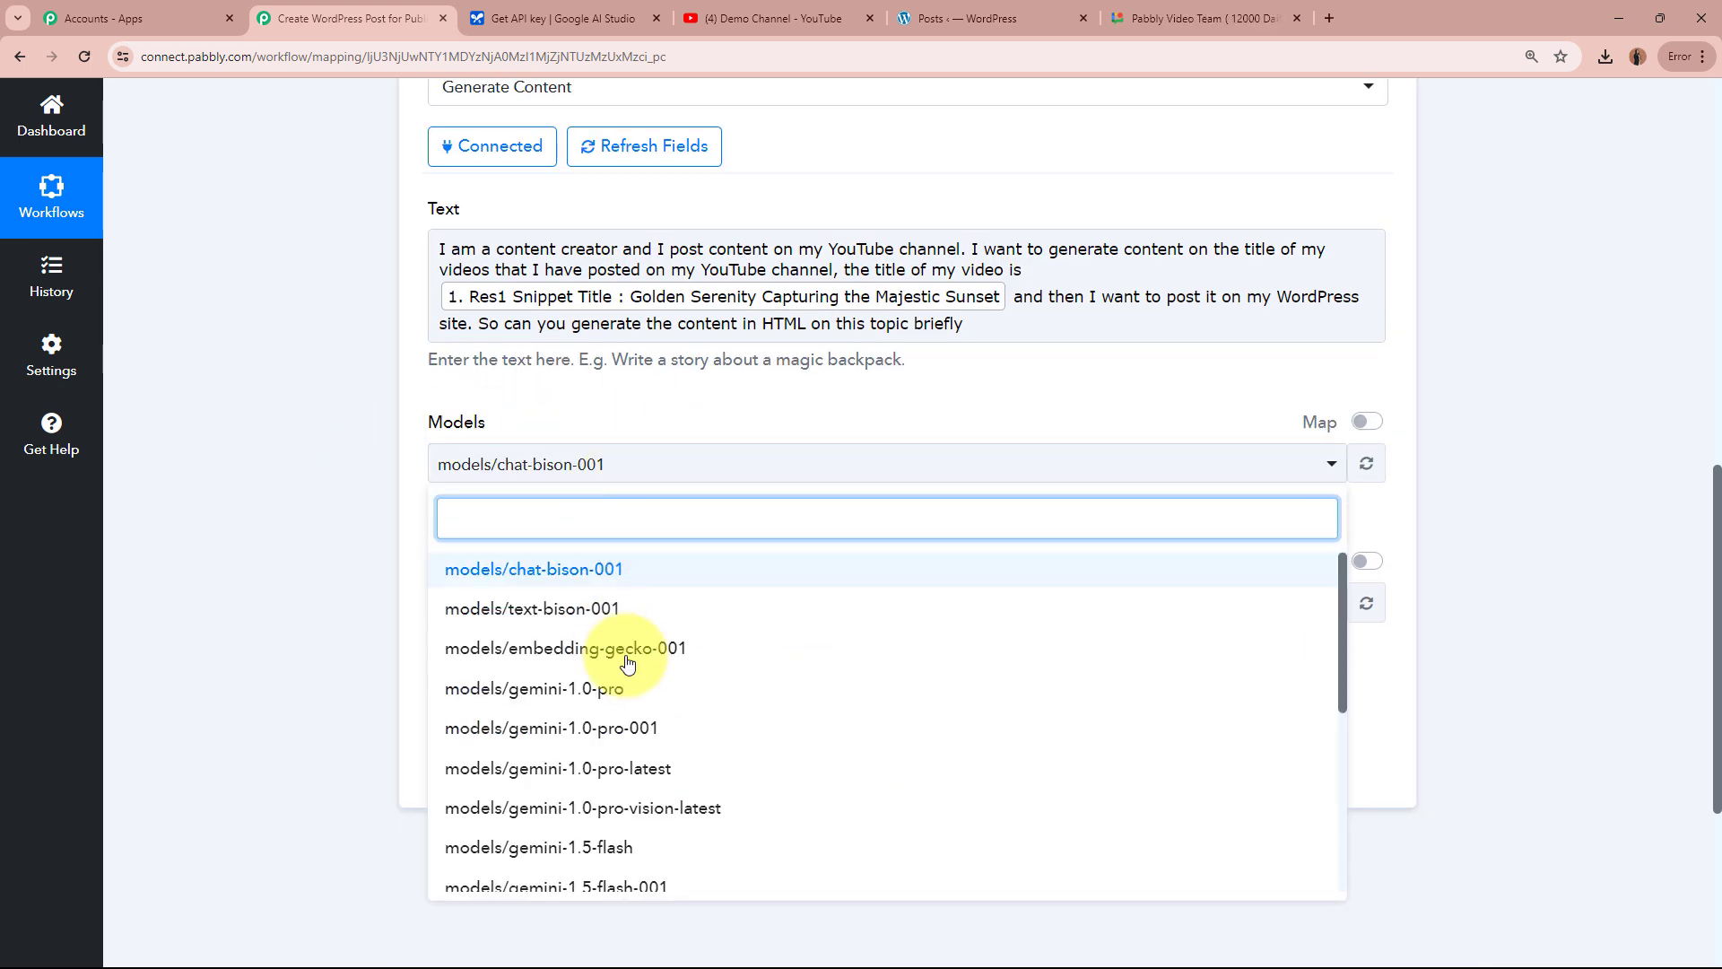
scroll(626, 663, "down", 5)
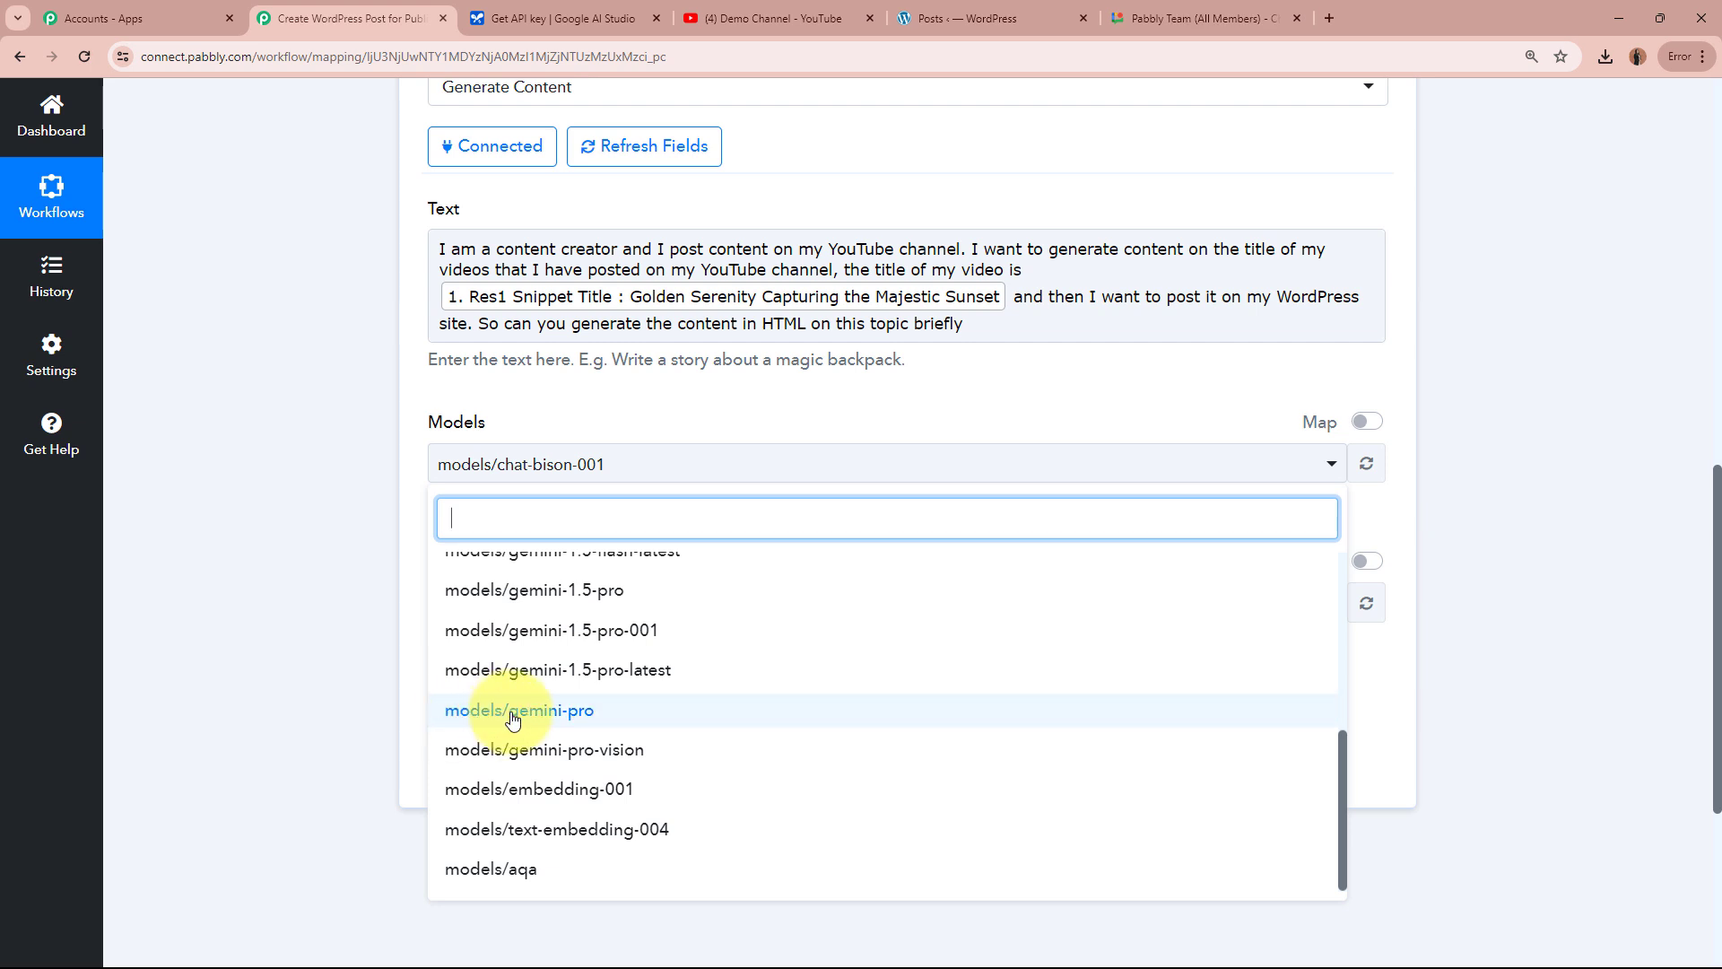
left_click(557, 716)
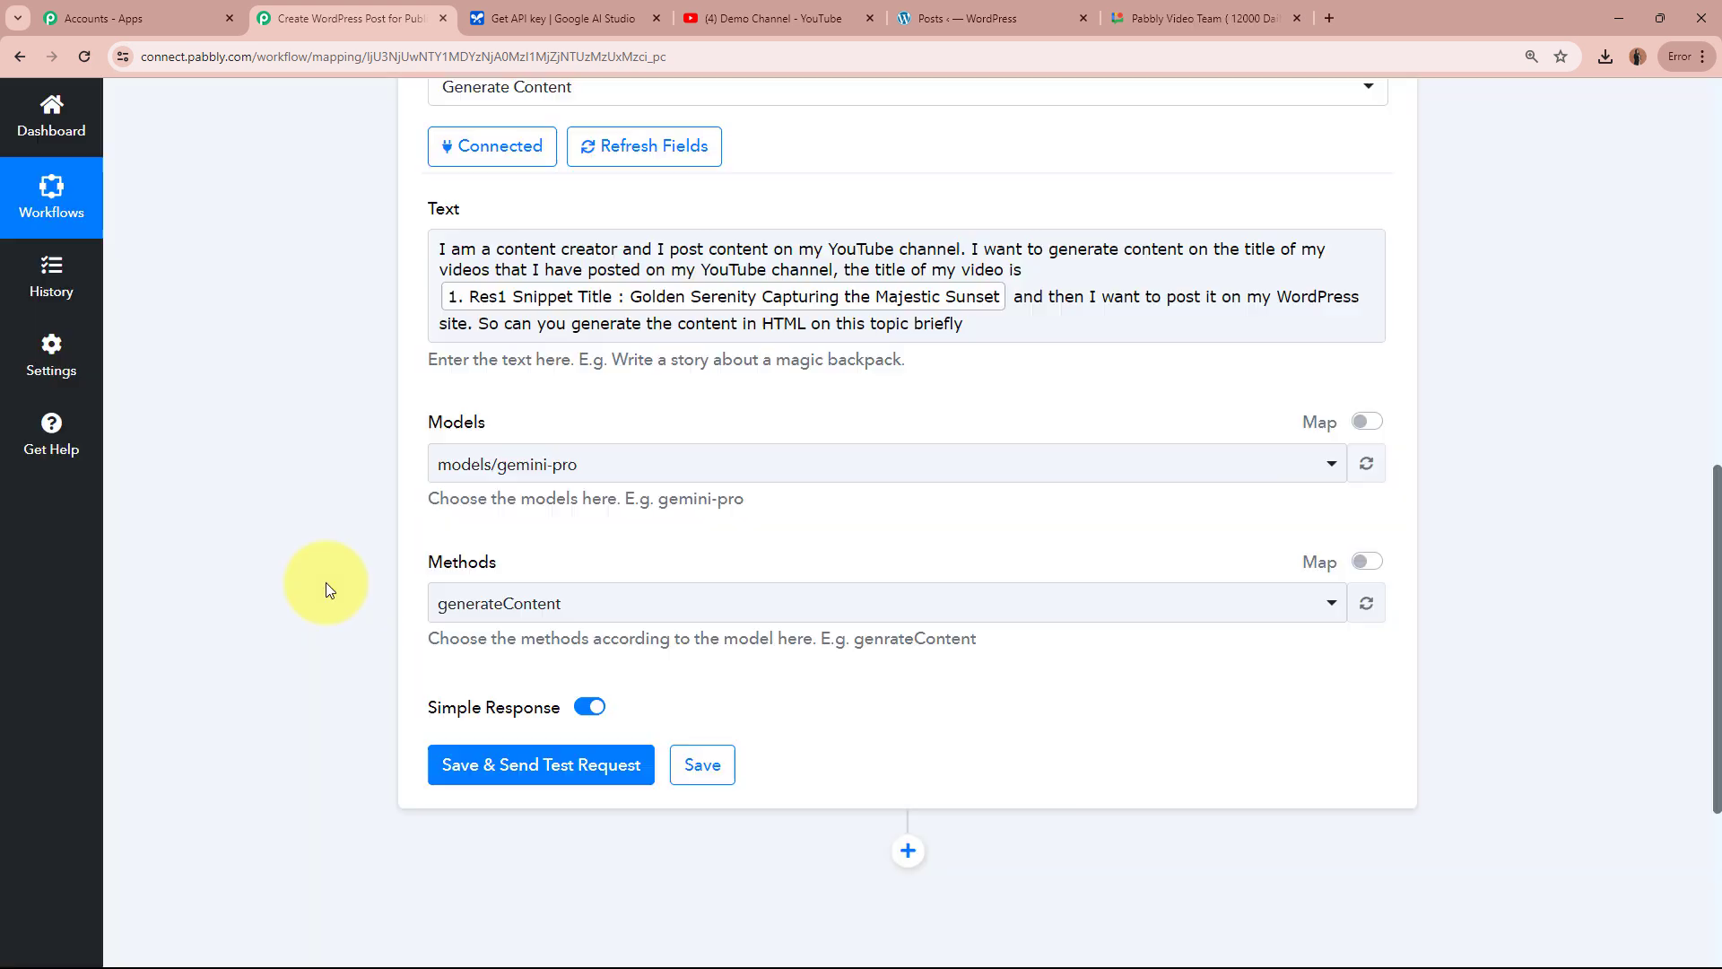
left_click(464, 603)
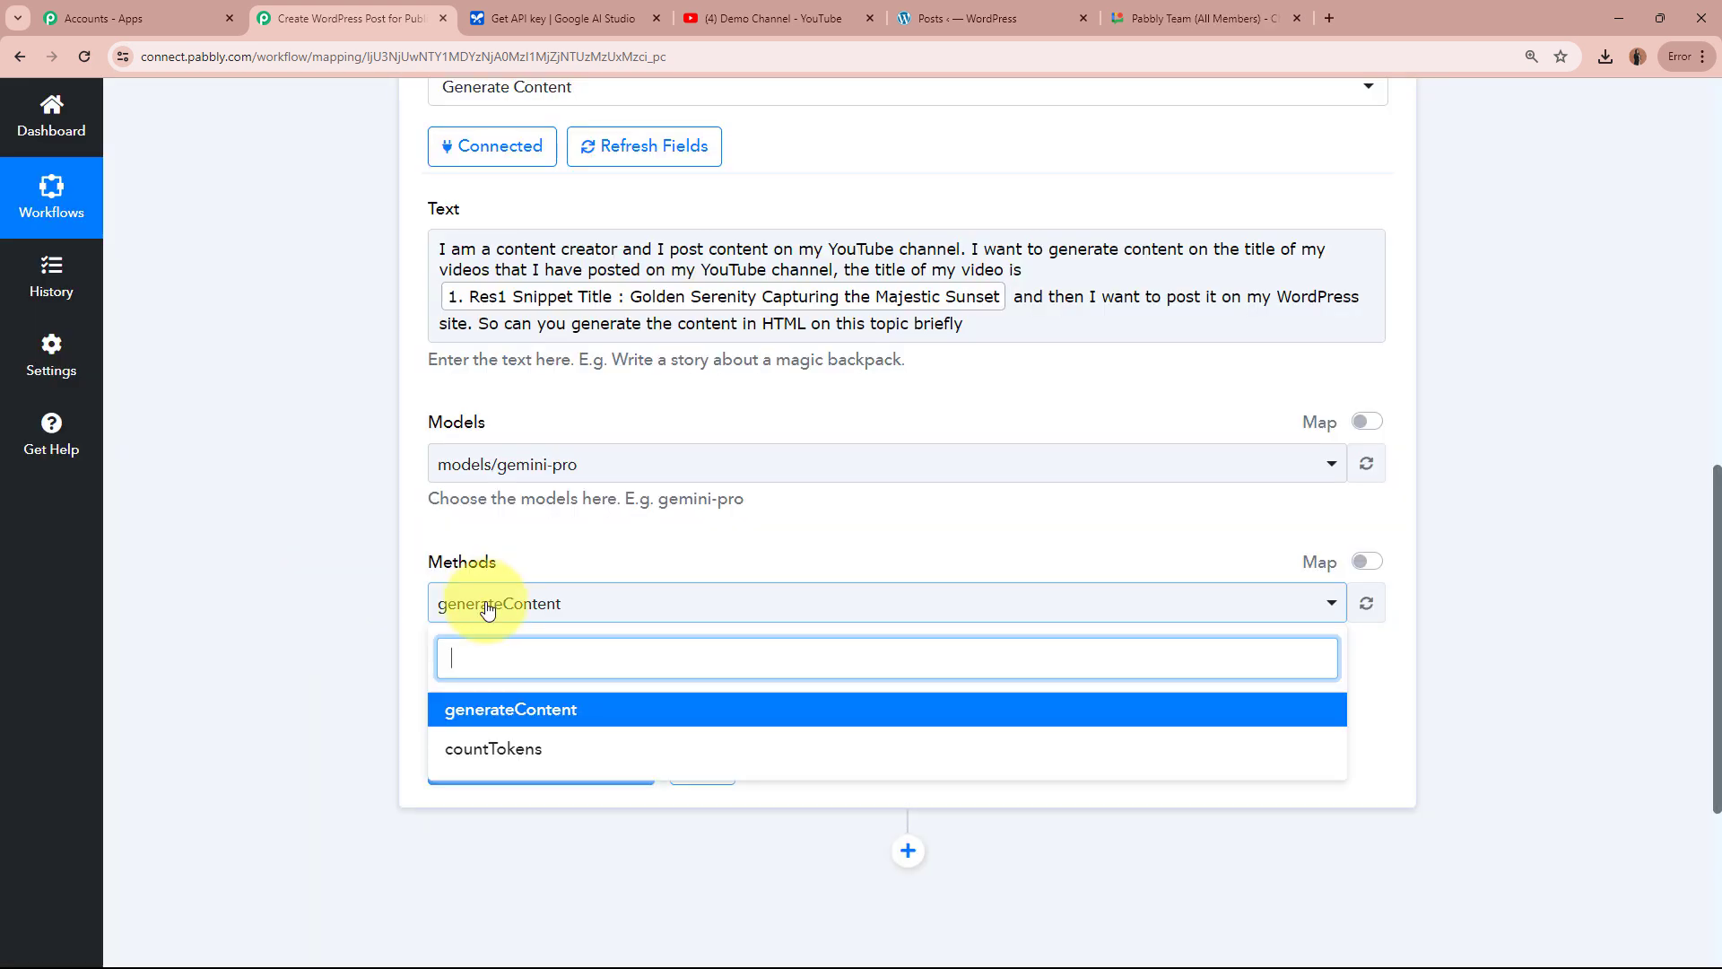
left_click(502, 715)
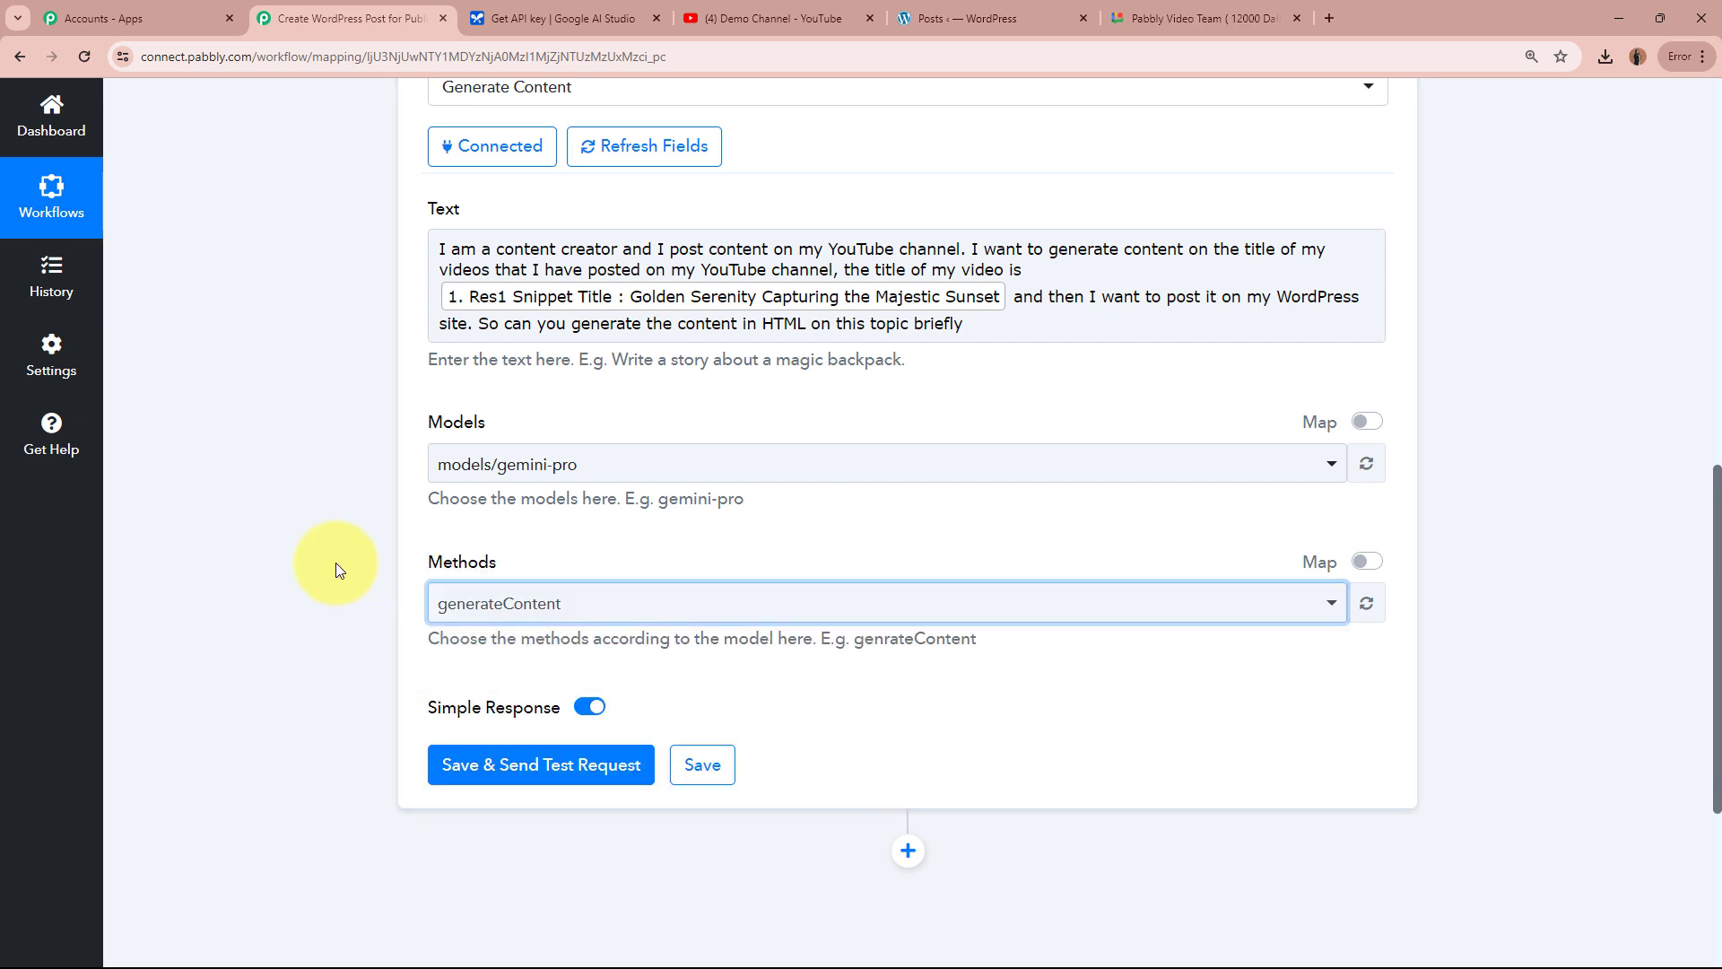
left_click(335, 562)
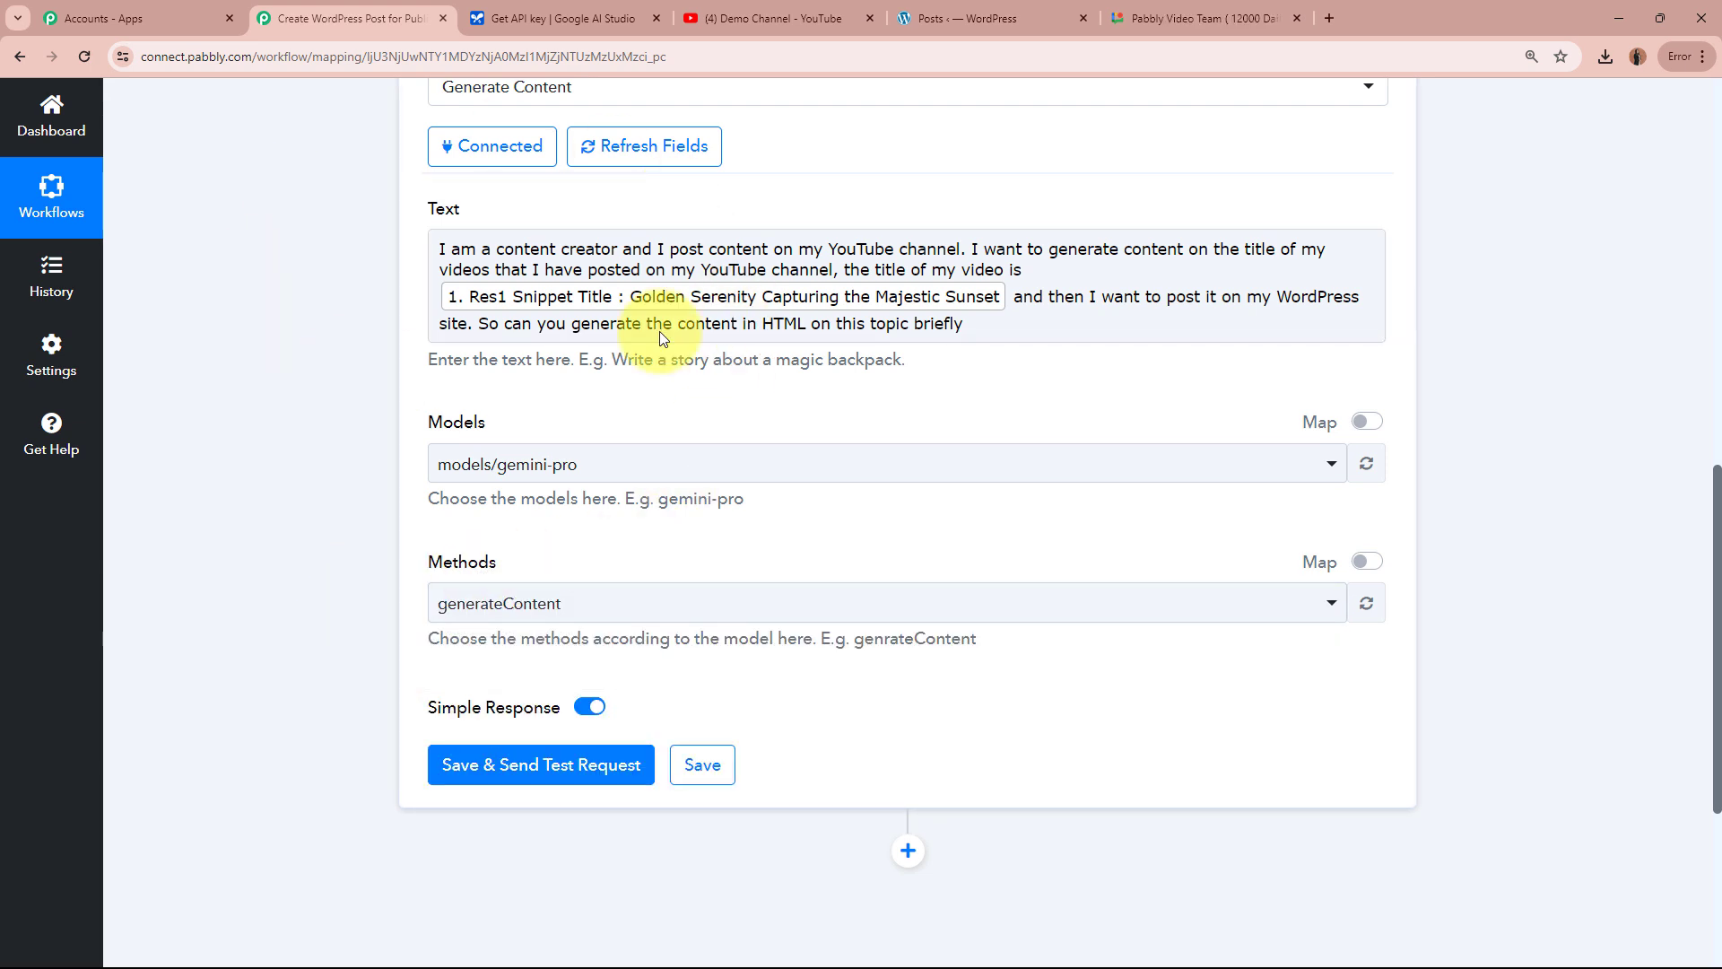
Save the Generate Content action with a test request and read through the Candidates 0 Content Parts 0 Text value in the response
scroll(256, 439, "down", 2)
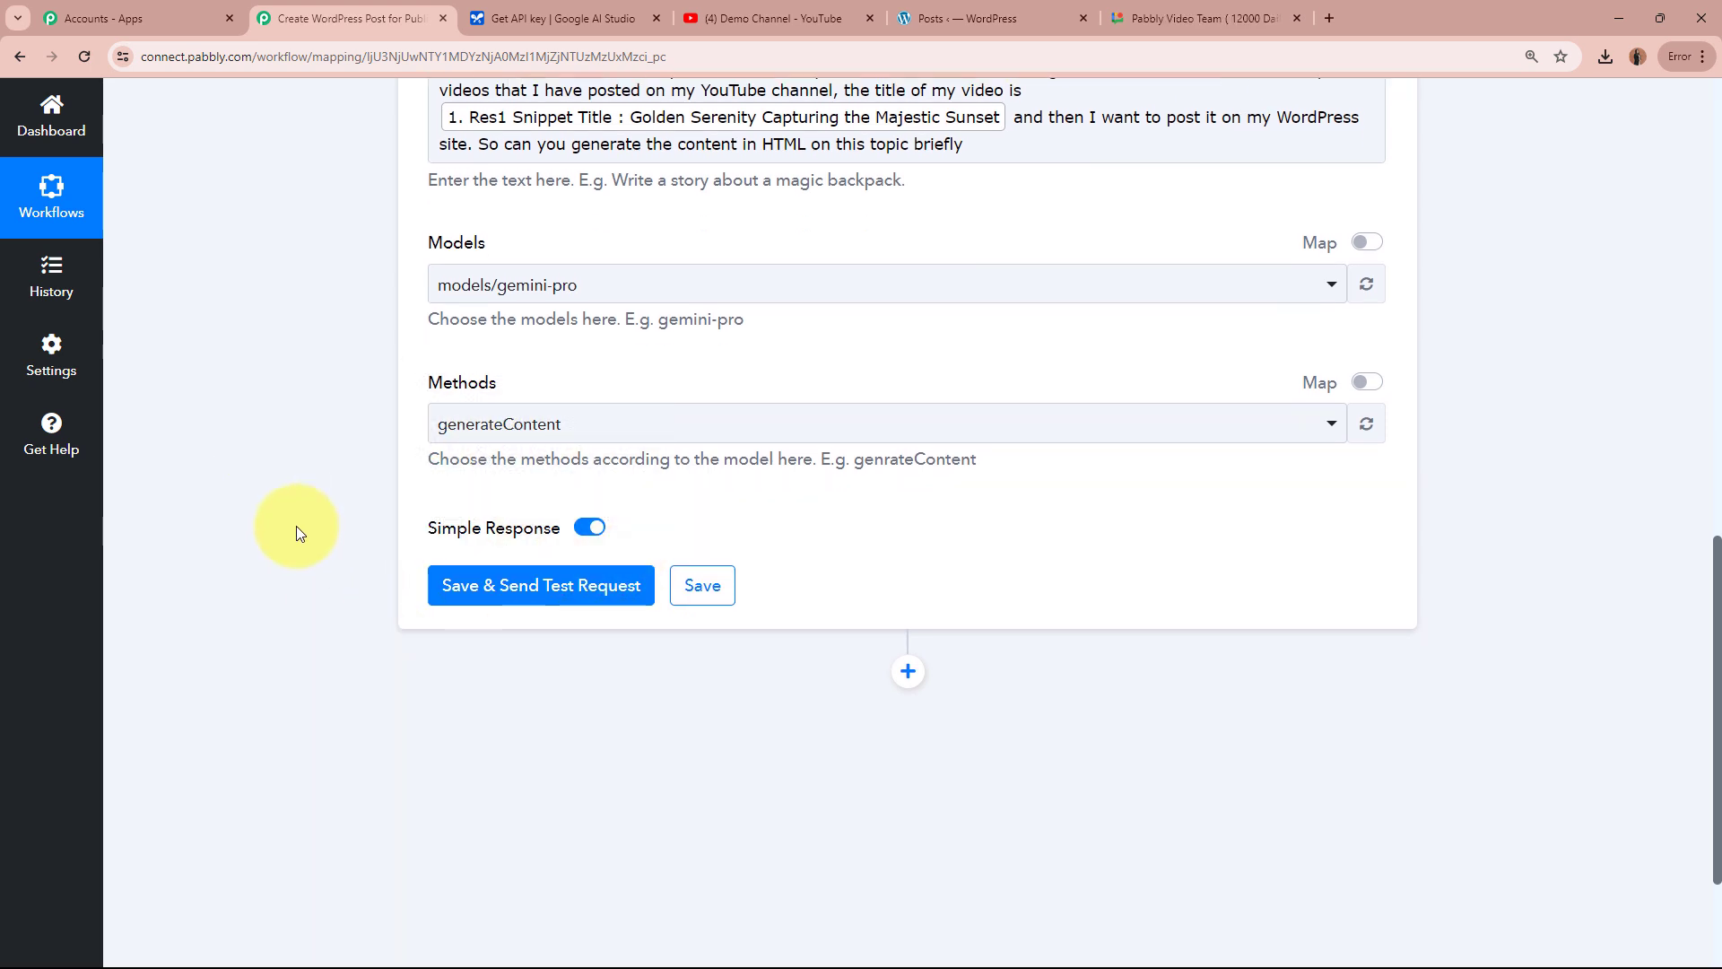
left_click(511, 590)
scroll(230, 473, "down", 3)
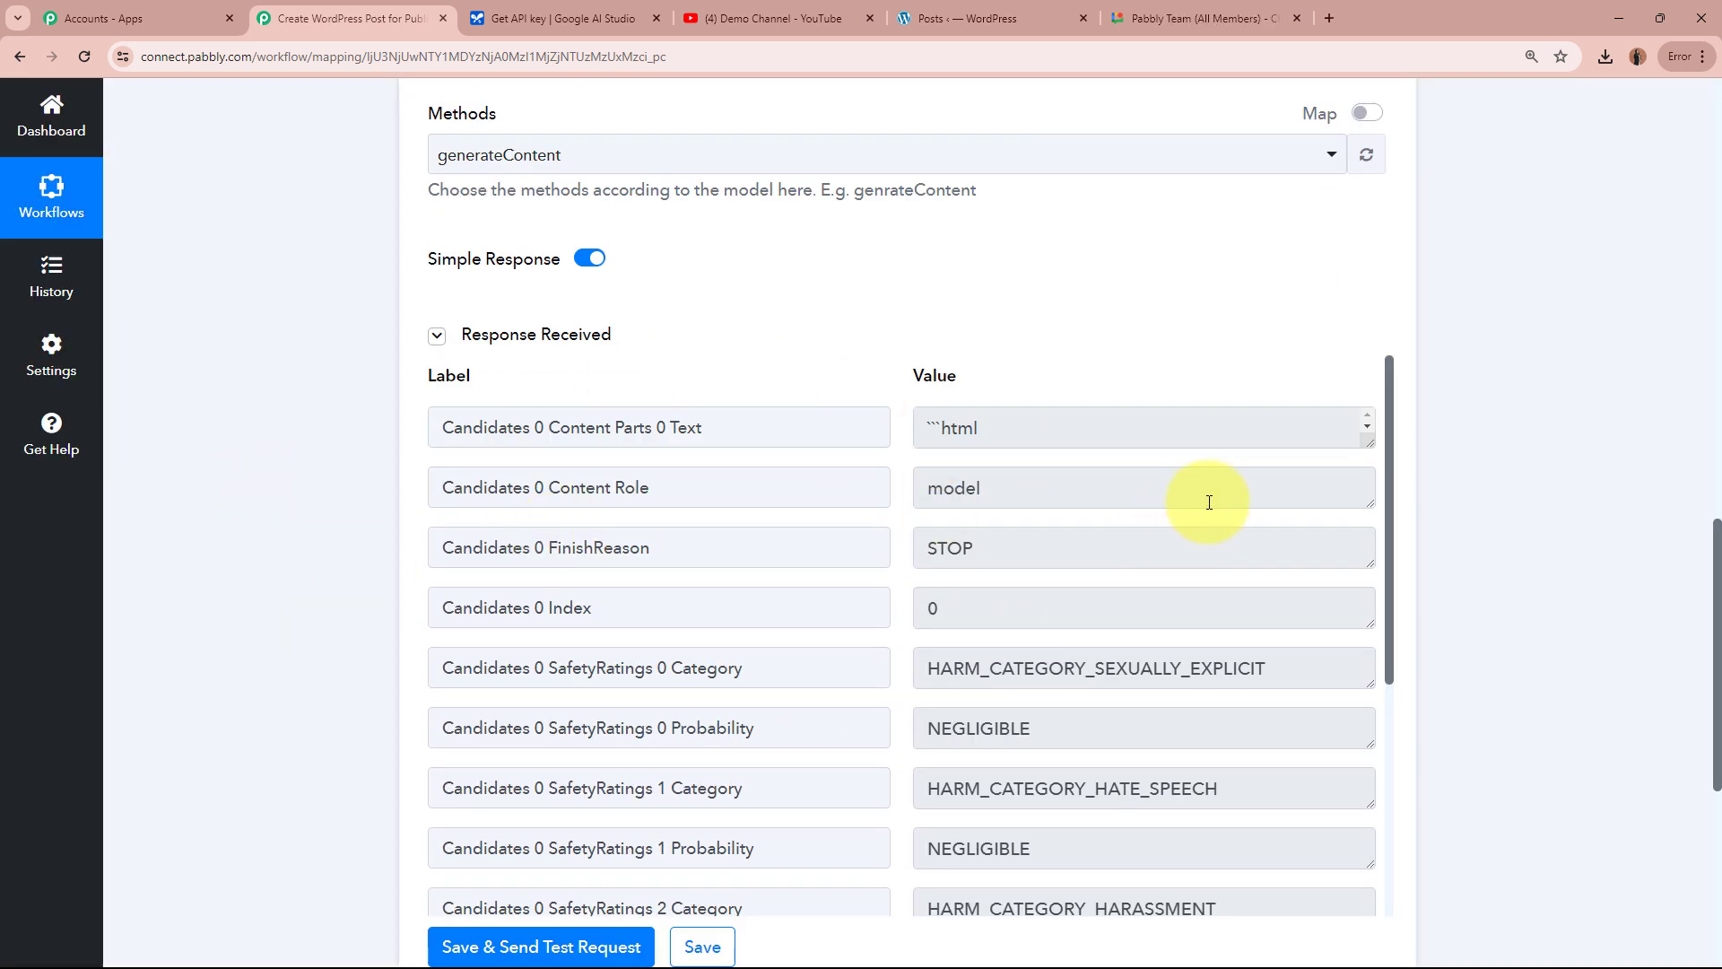
left_click_drag(1364, 447, 1261, 945)
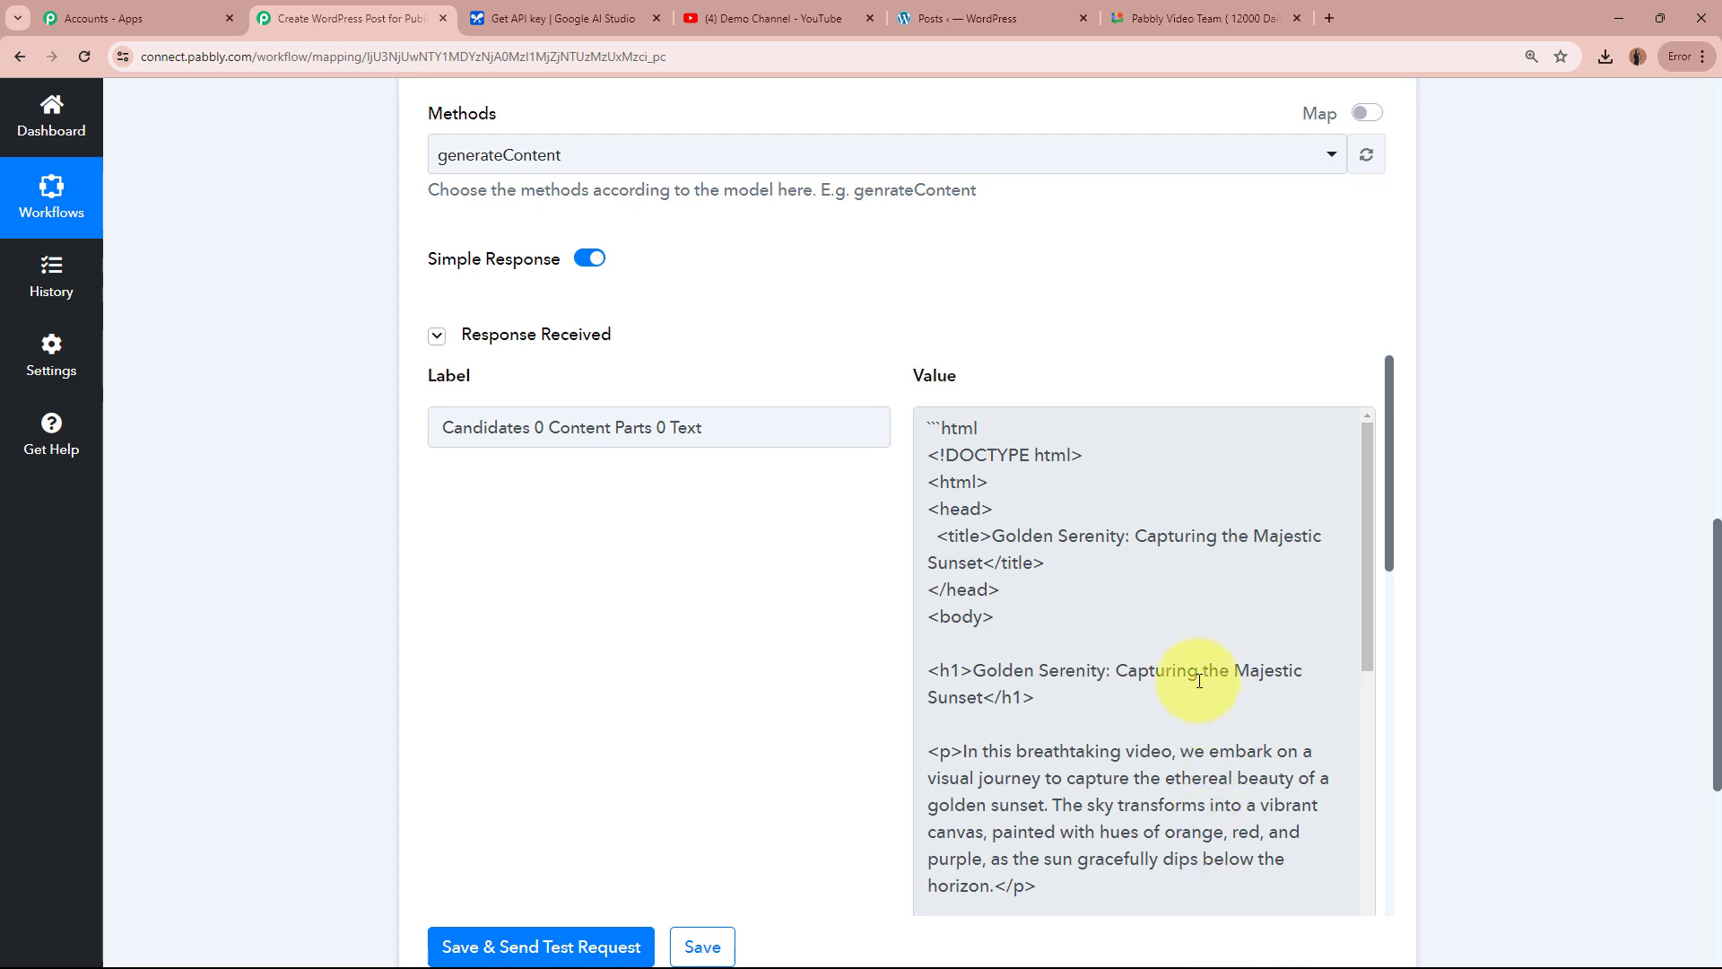
scroll(1203, 677, "down", 3)
scroll(1199, 679, "down", 3)
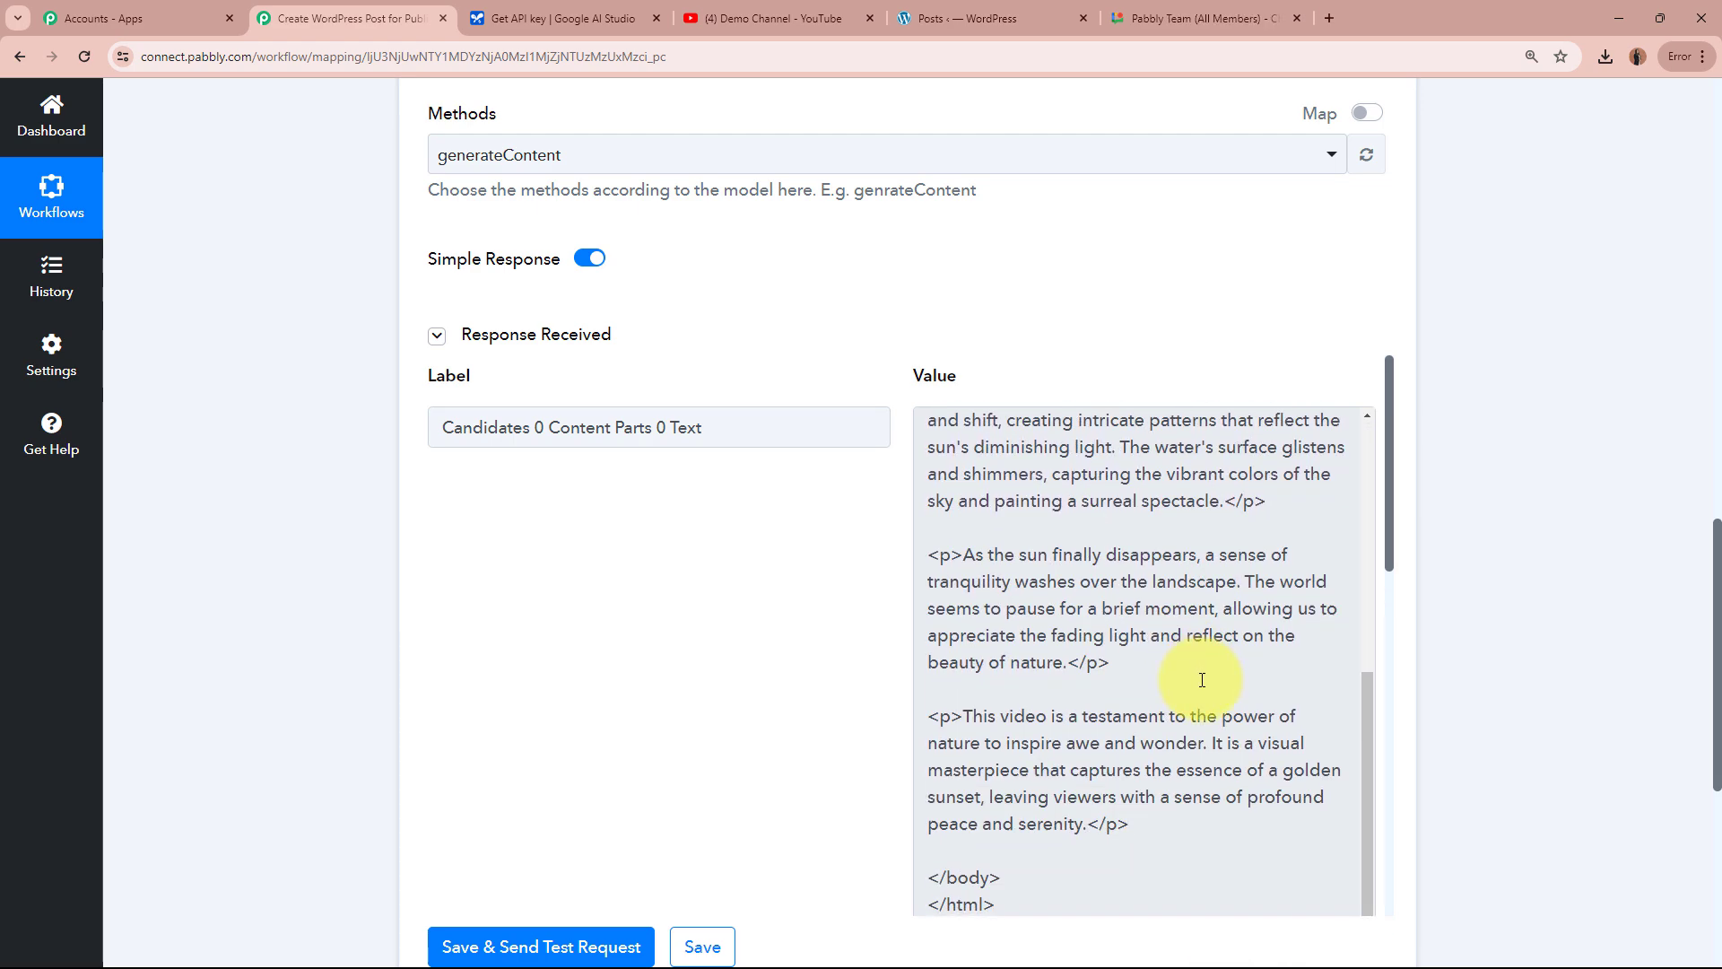
scroll(1202, 679, "up", 6)
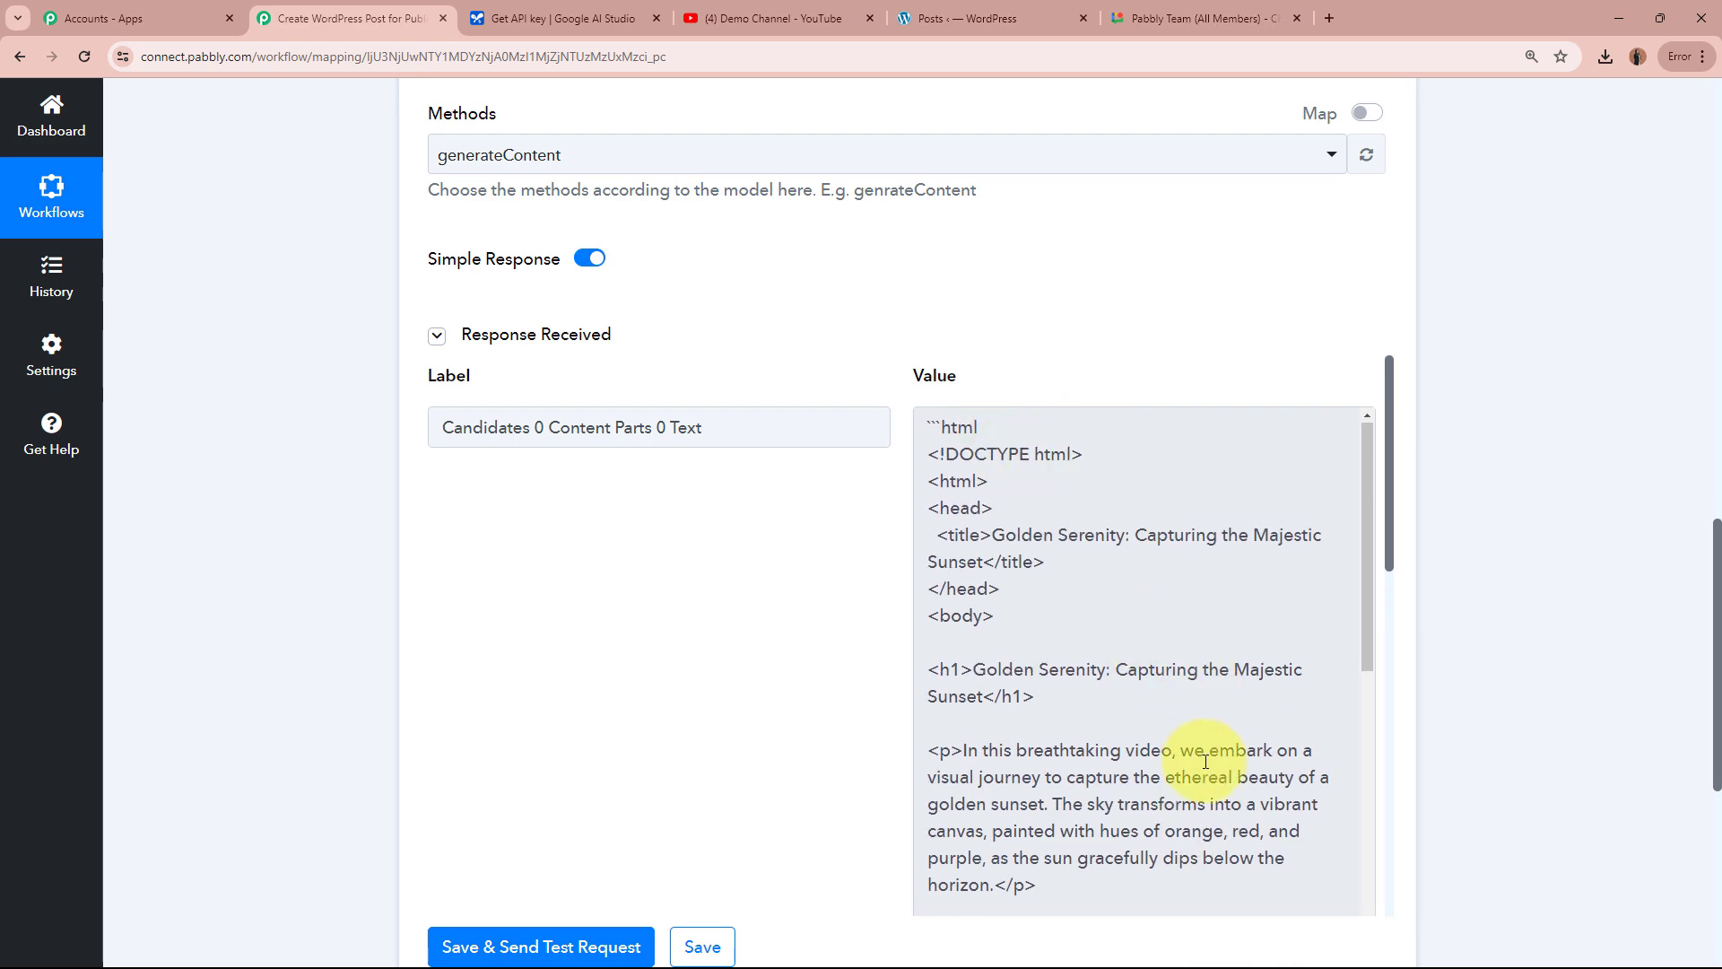
scroll(1206, 749, "down", 6)
scroll(1593, 668, "up", 1)
Add a WordPress action after the Google Generative AI step with Create a Post as its action event
scroll(1593, 669, "up", 12)
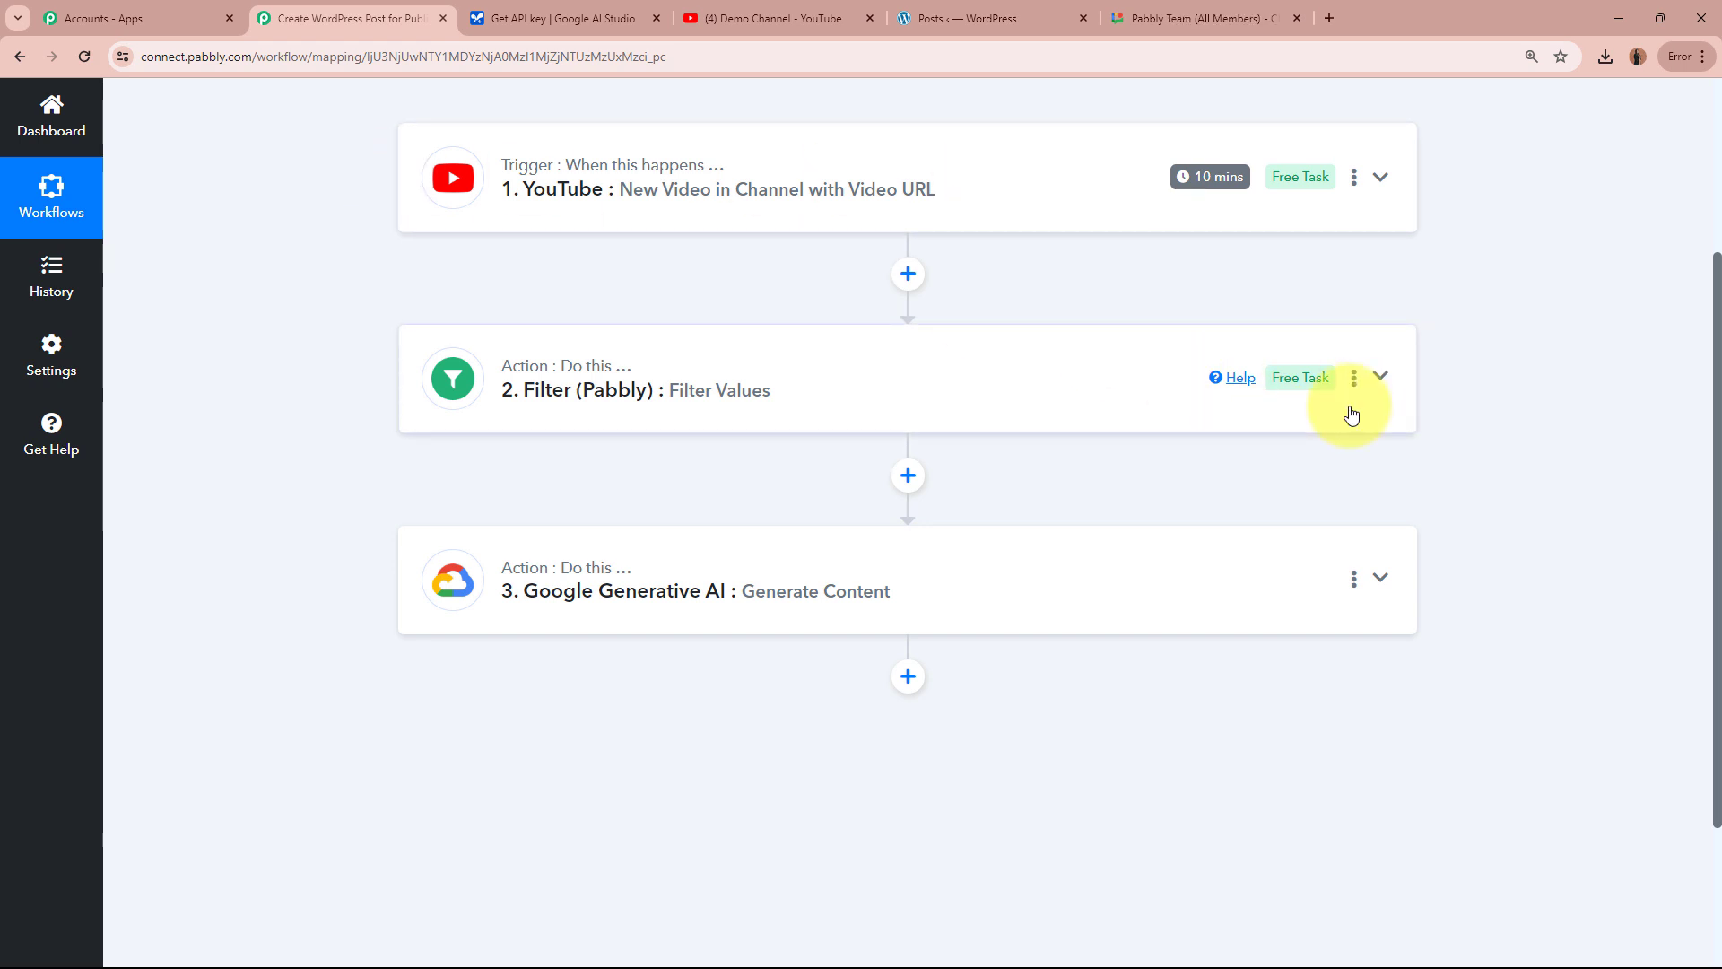
scroll(1370, 429, "down", 2)
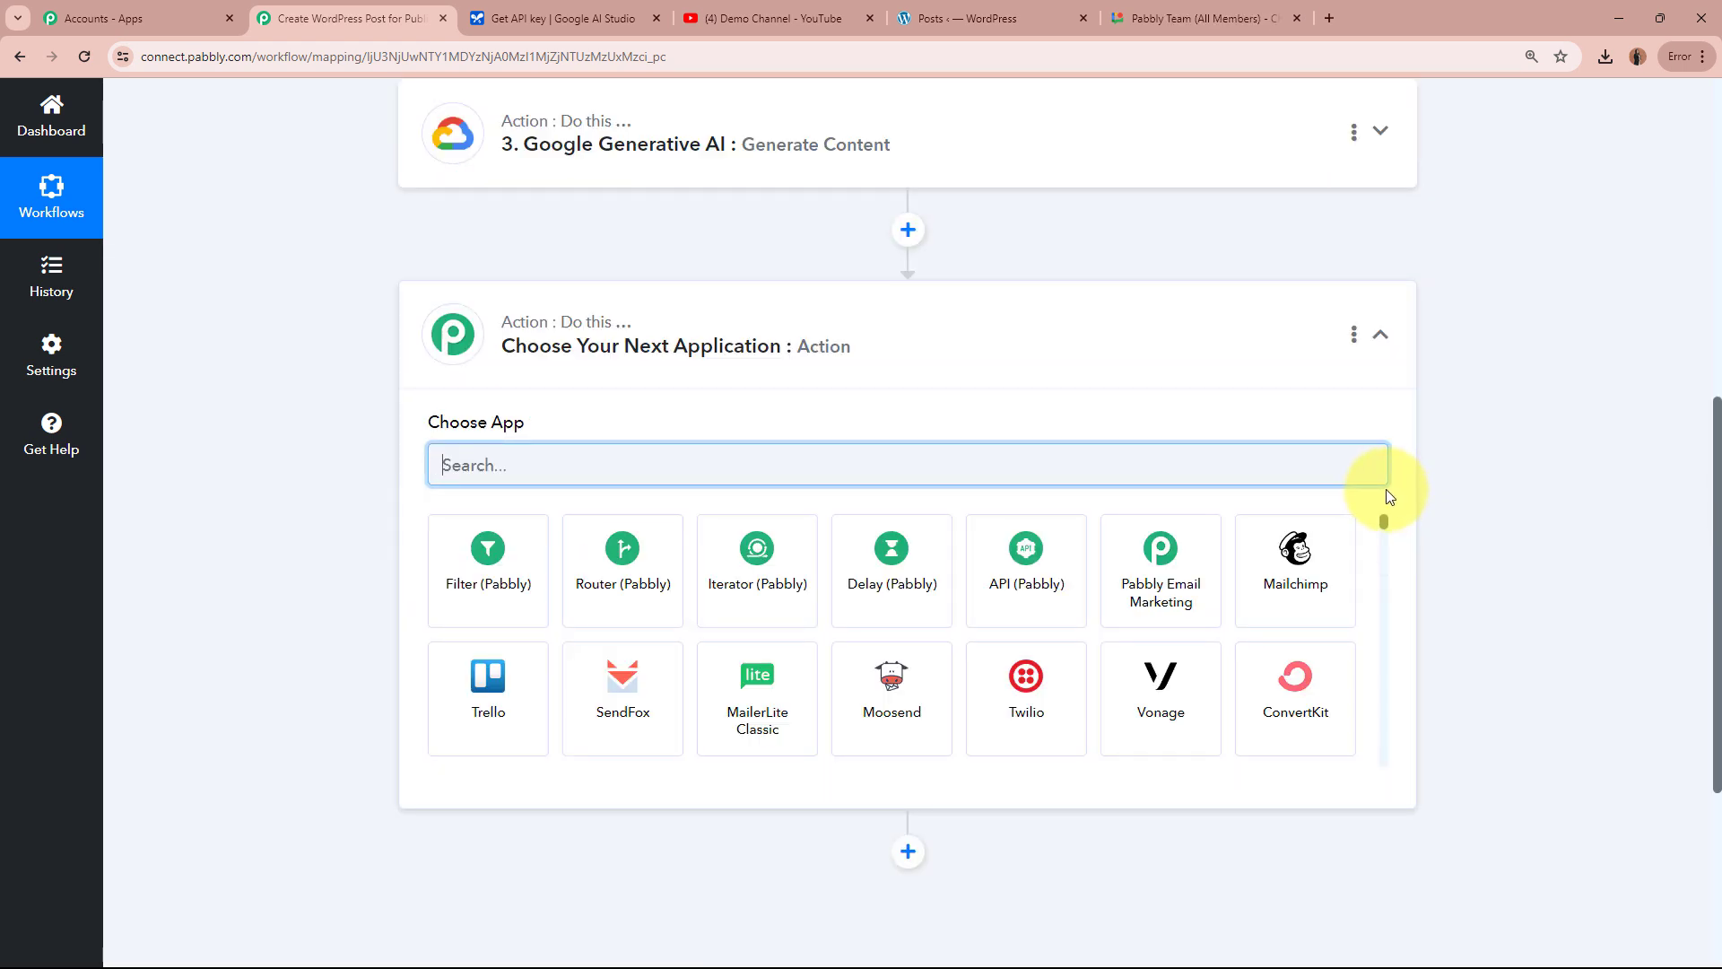
type("WordPress")
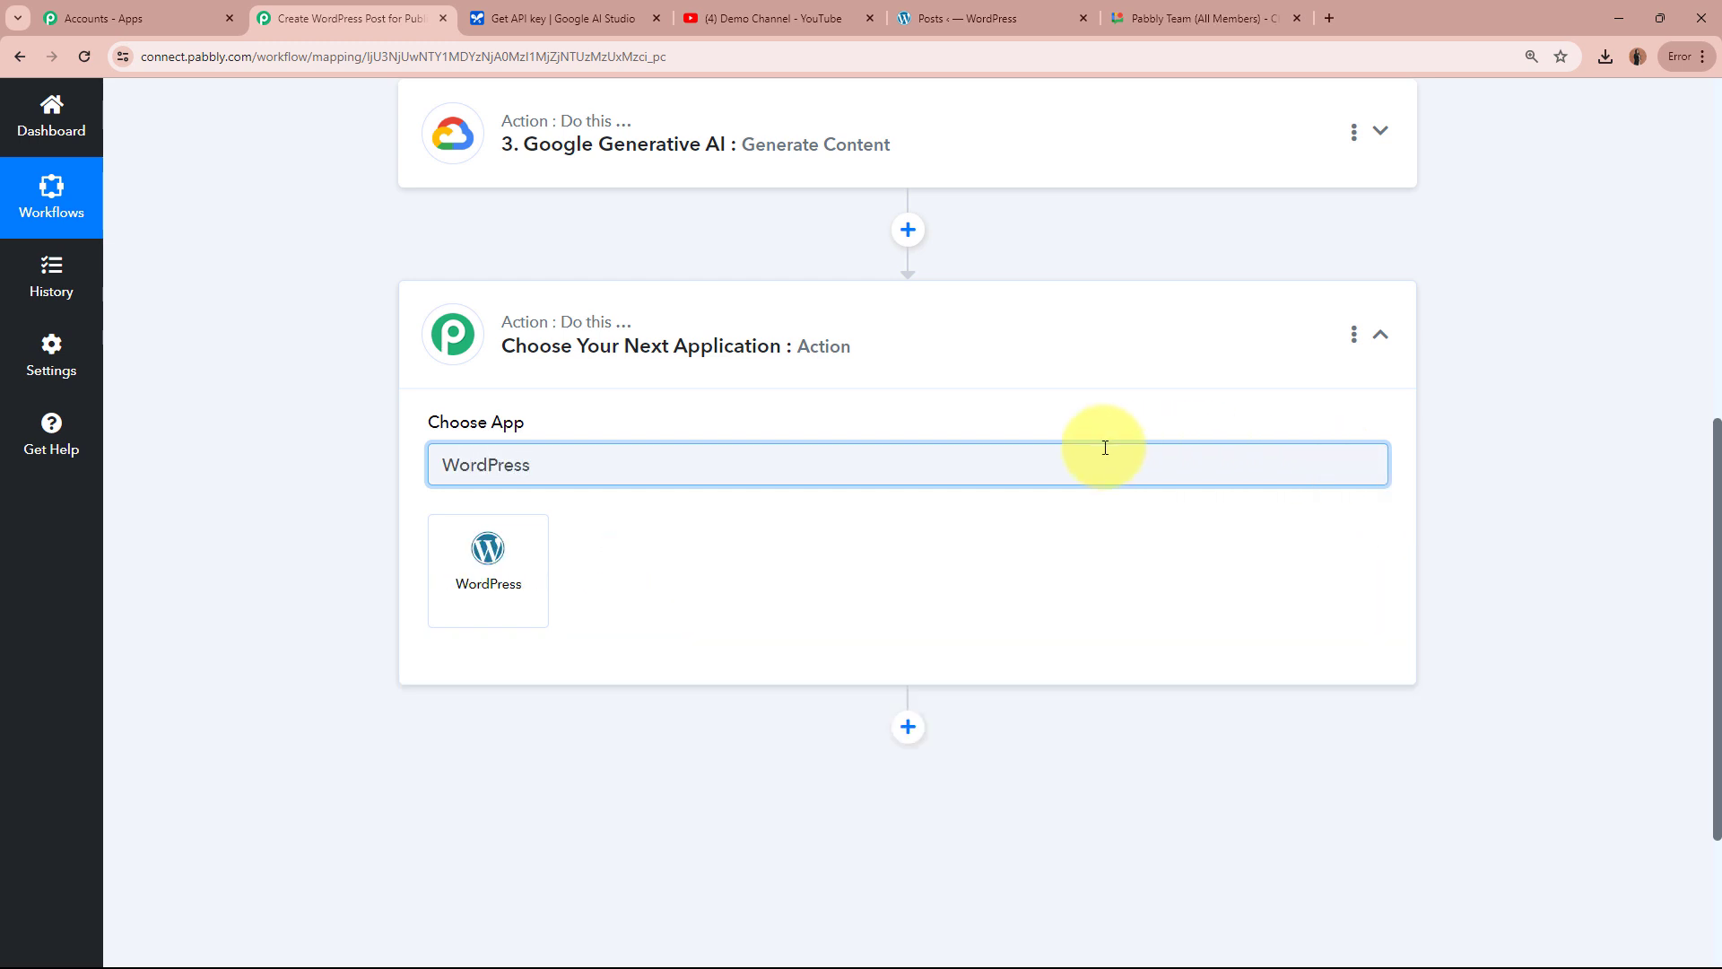
left_click(507, 534)
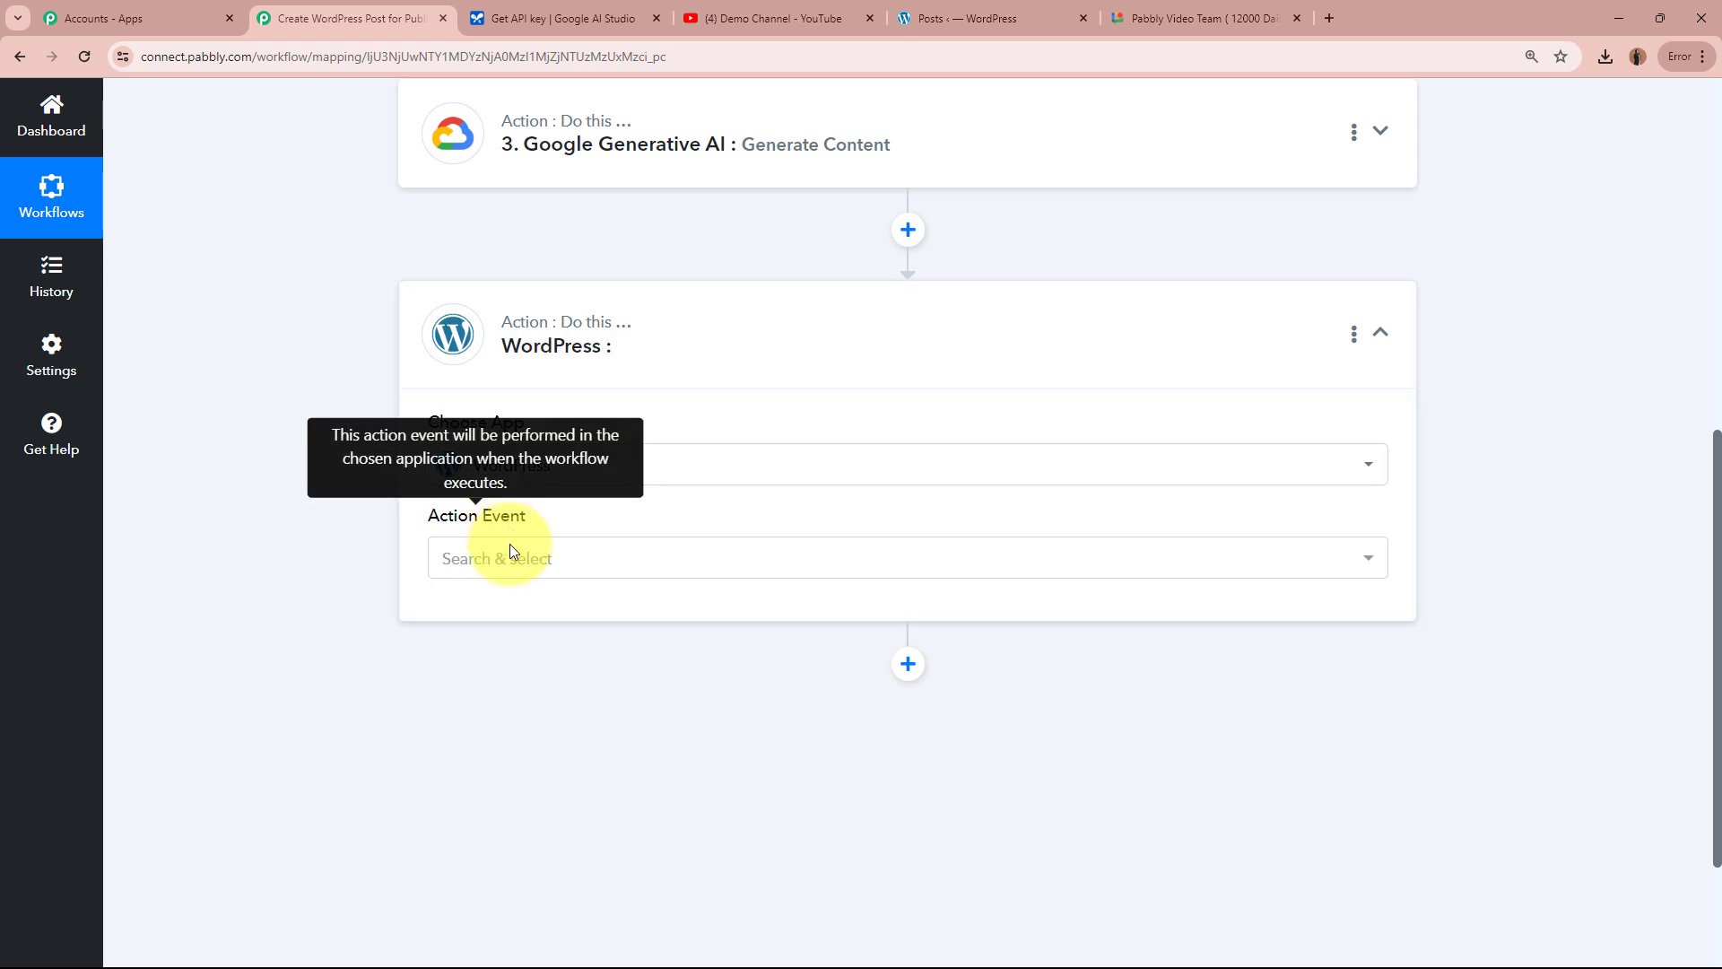
left_click(504, 556)
left_click(520, 242)
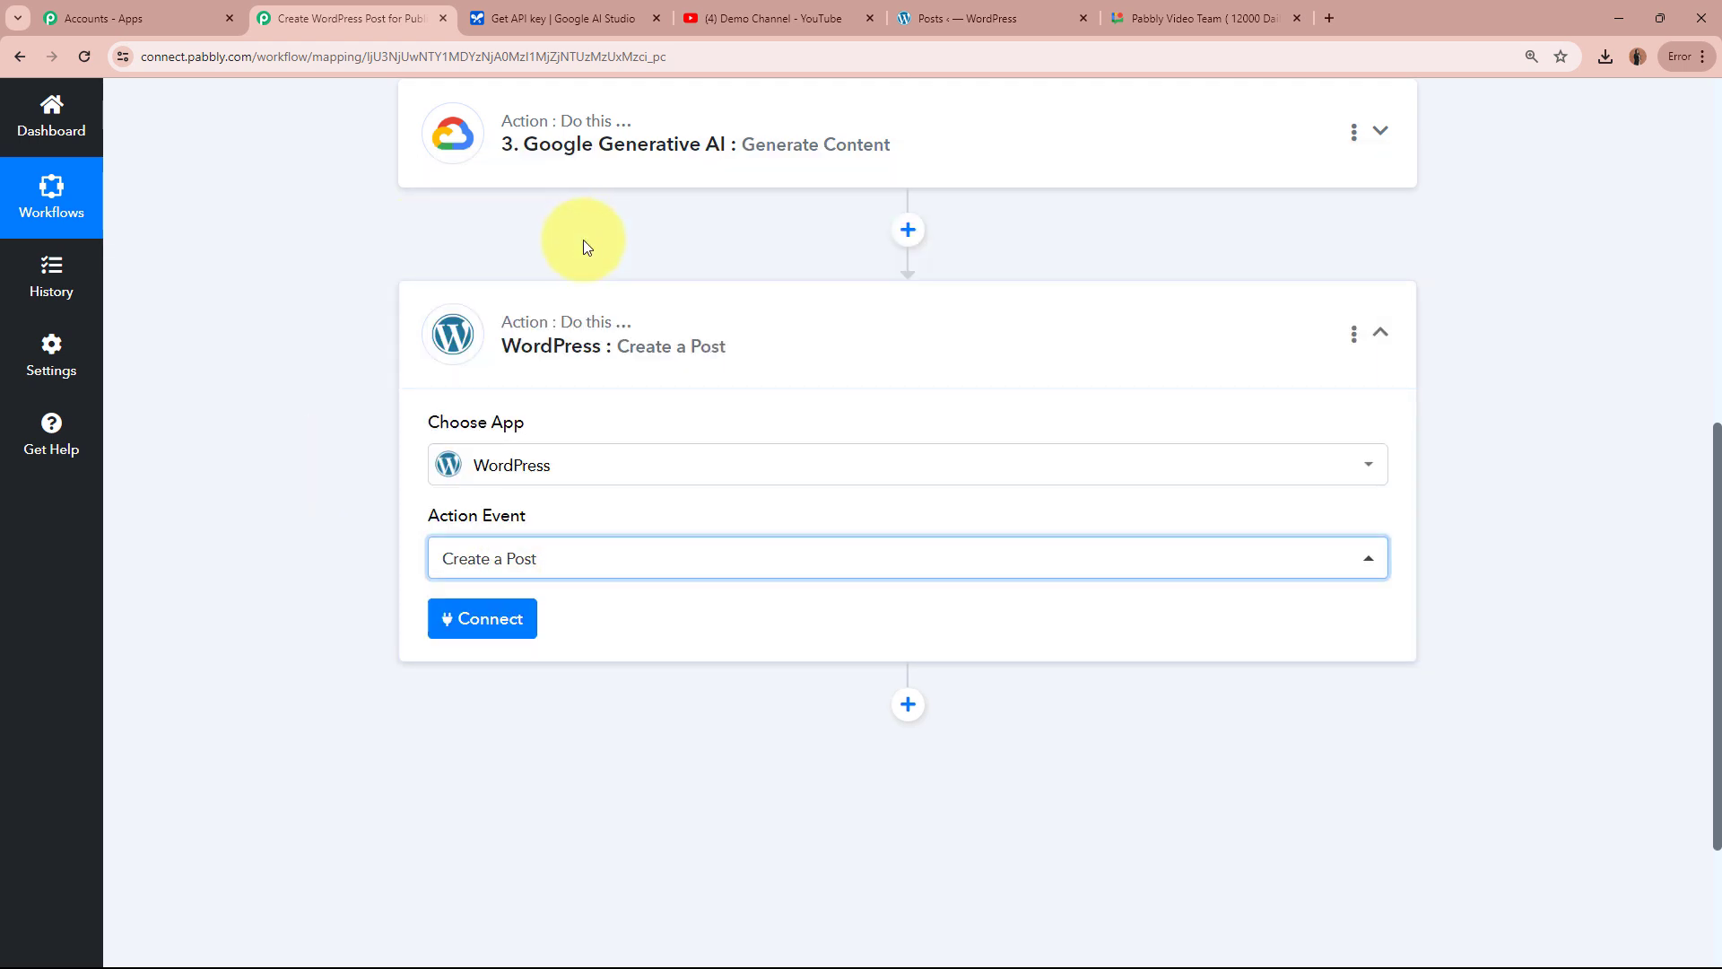
Start a new connection for the WordPress action and enter the WordPress username and account password
scroll(421, 574, "up", 4)
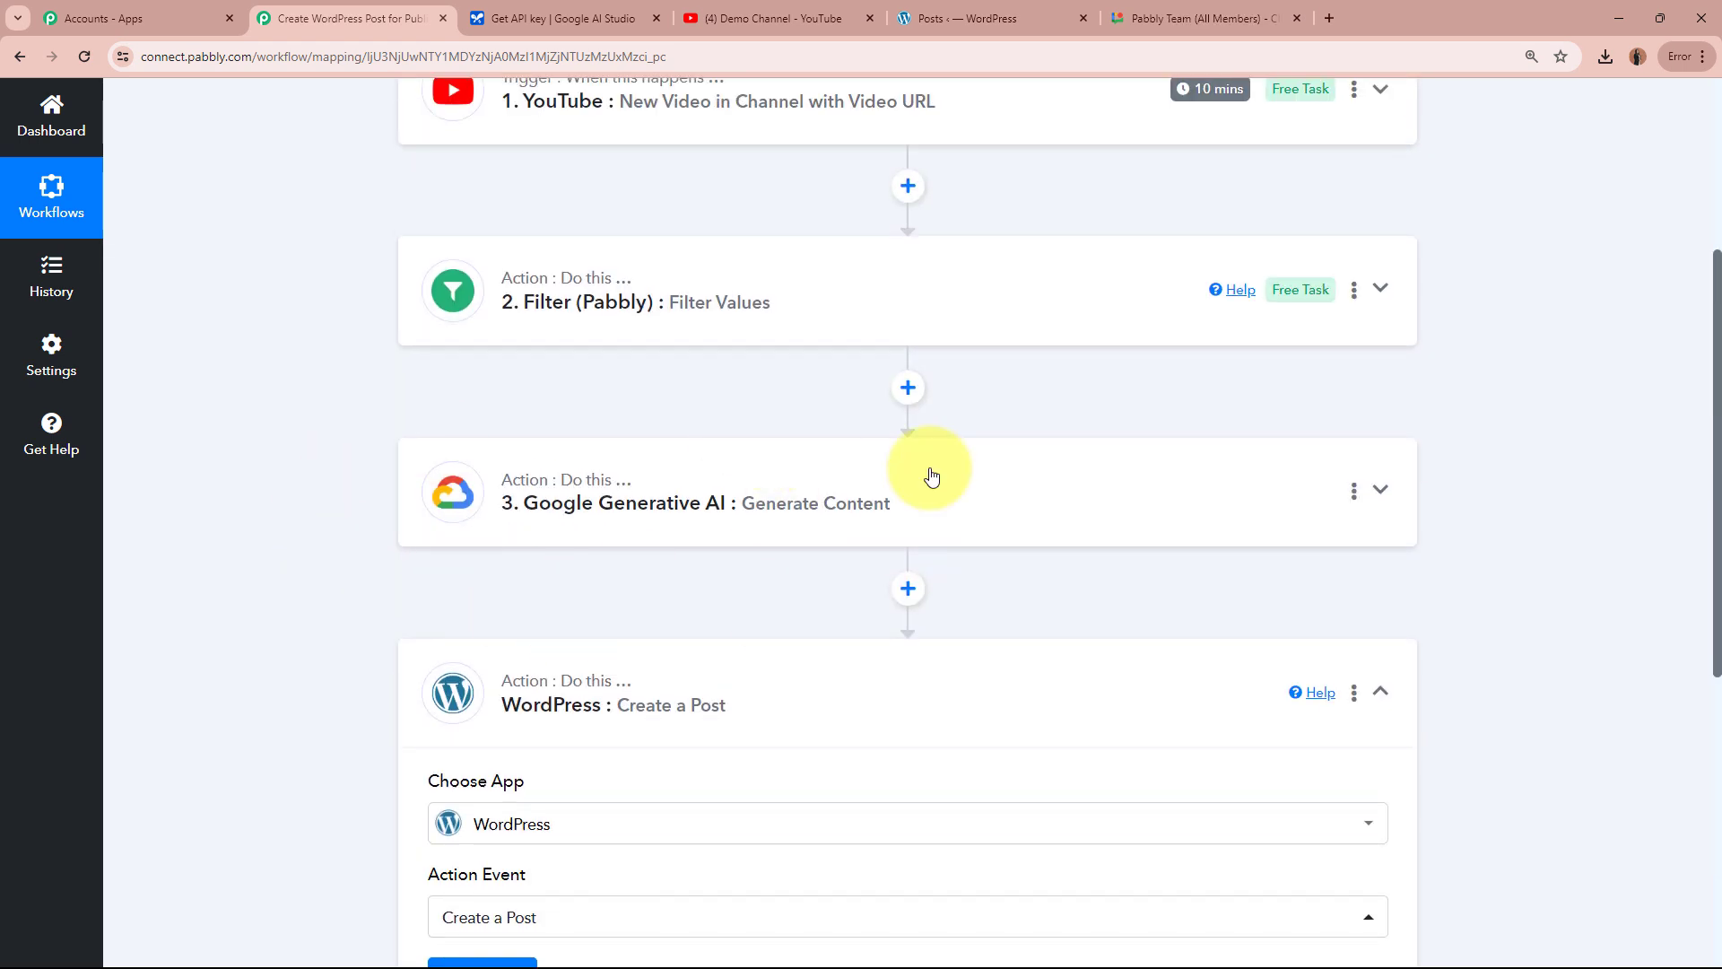
scroll(335, 541, "down", 5)
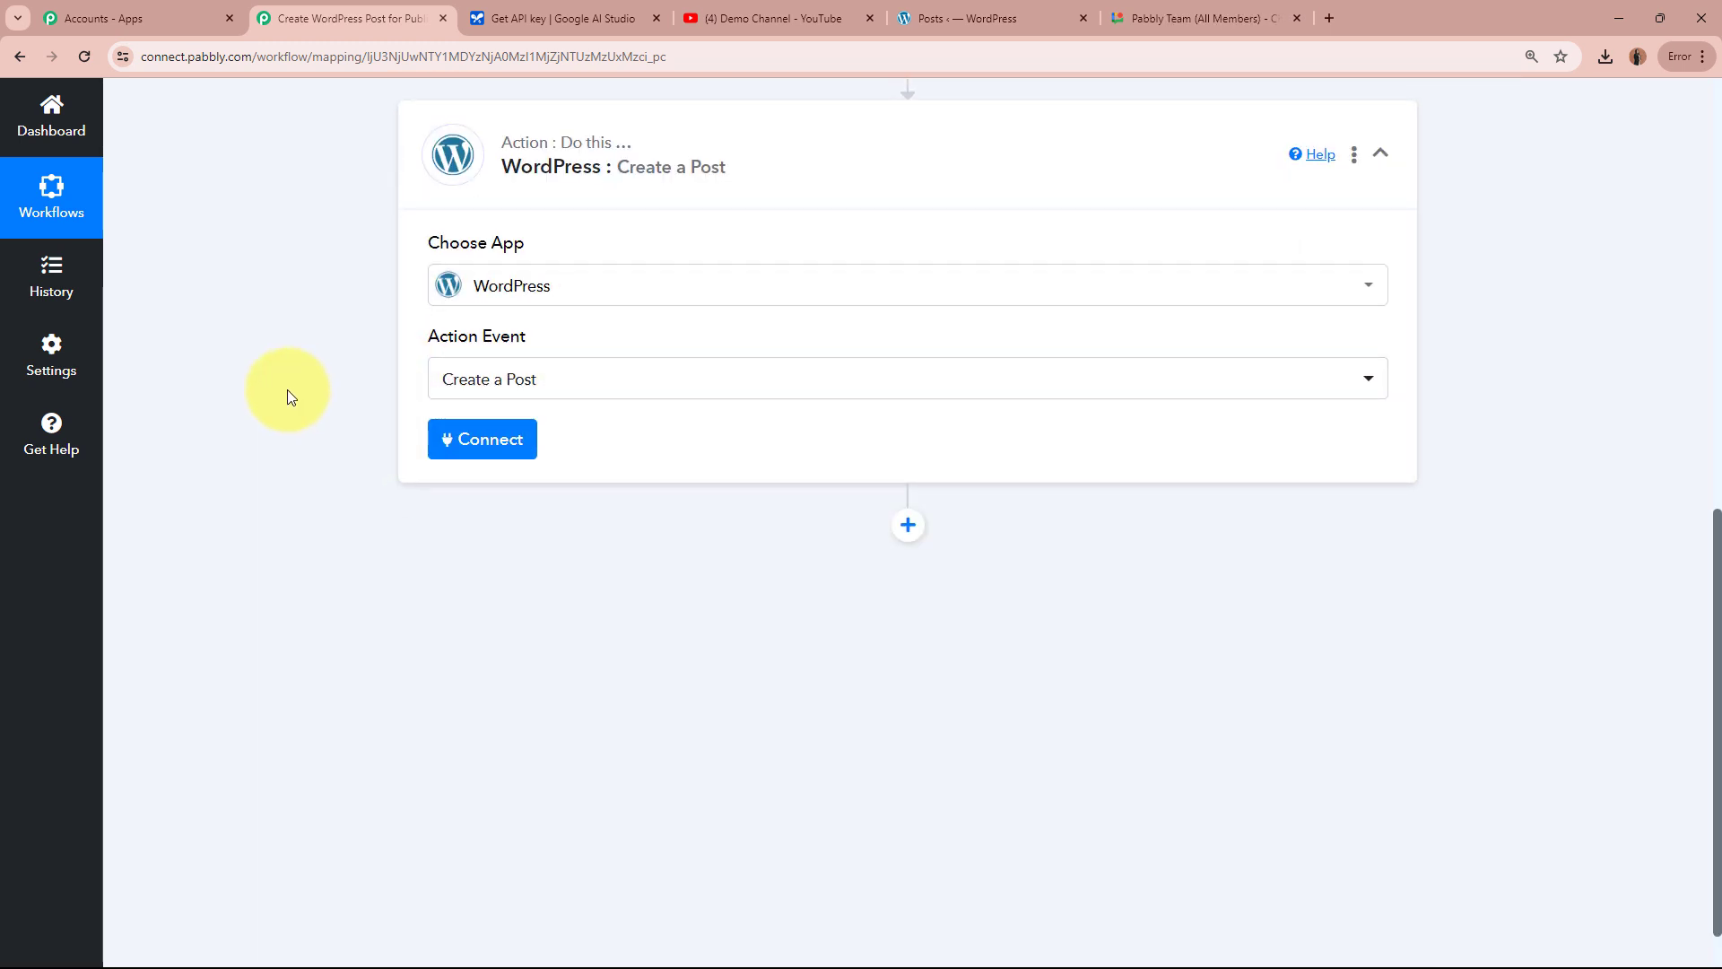
left_click(498, 444)
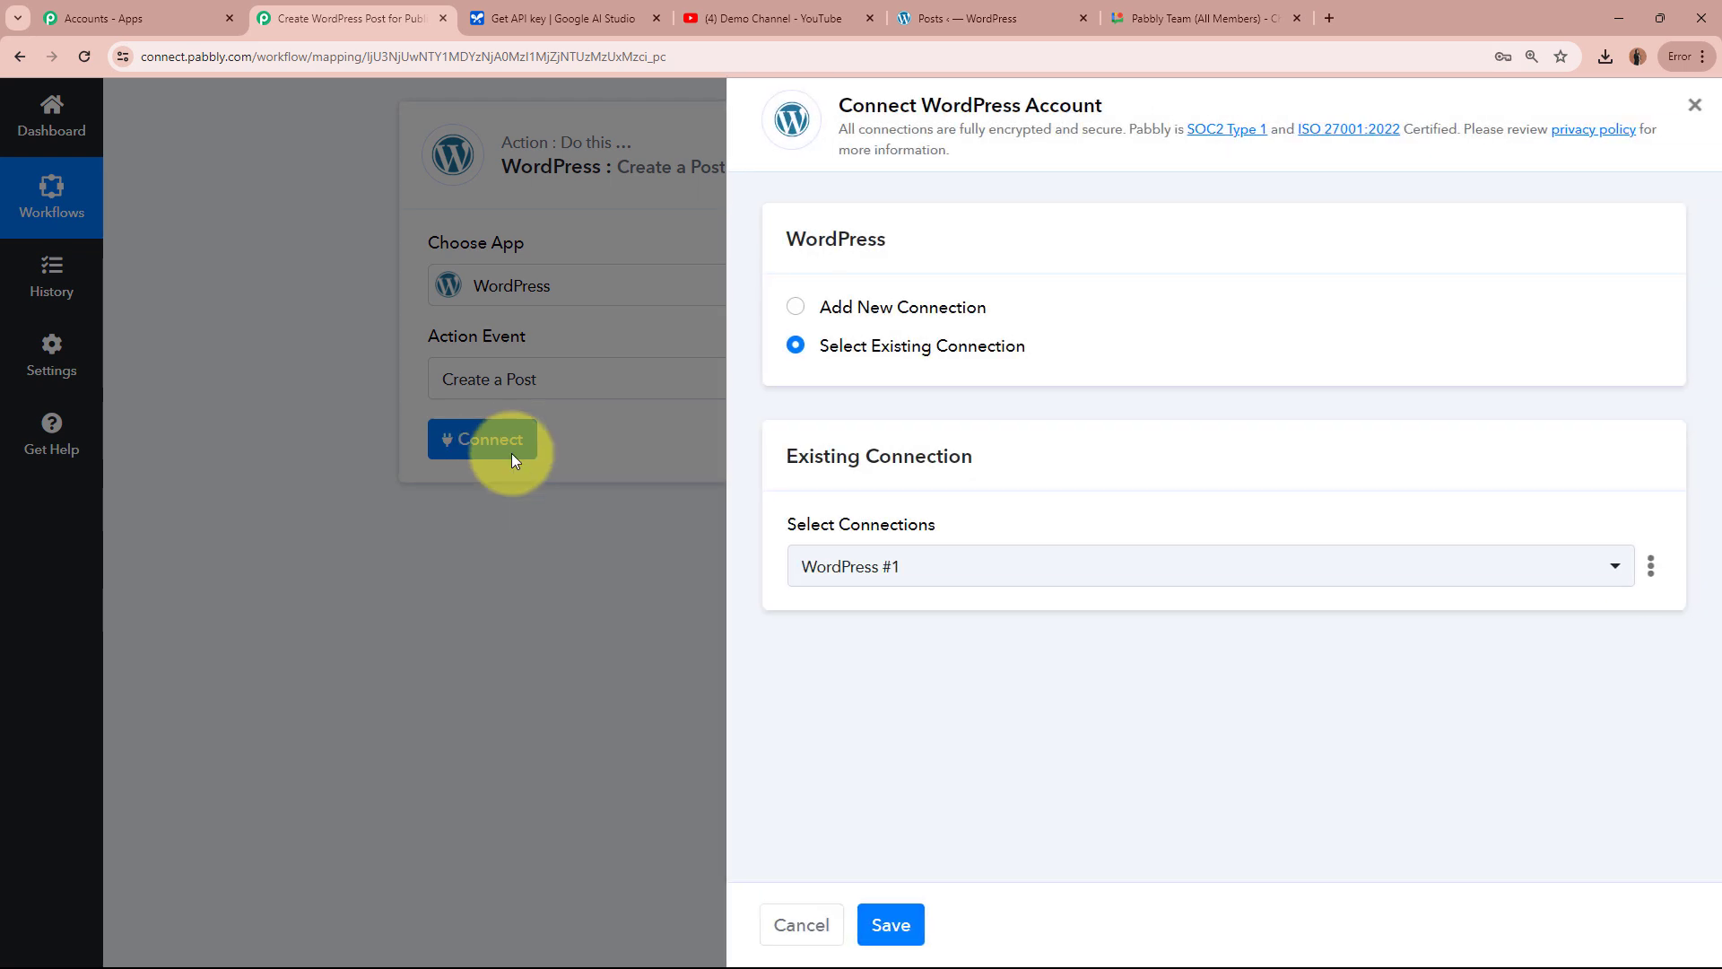
left_click(795, 308)
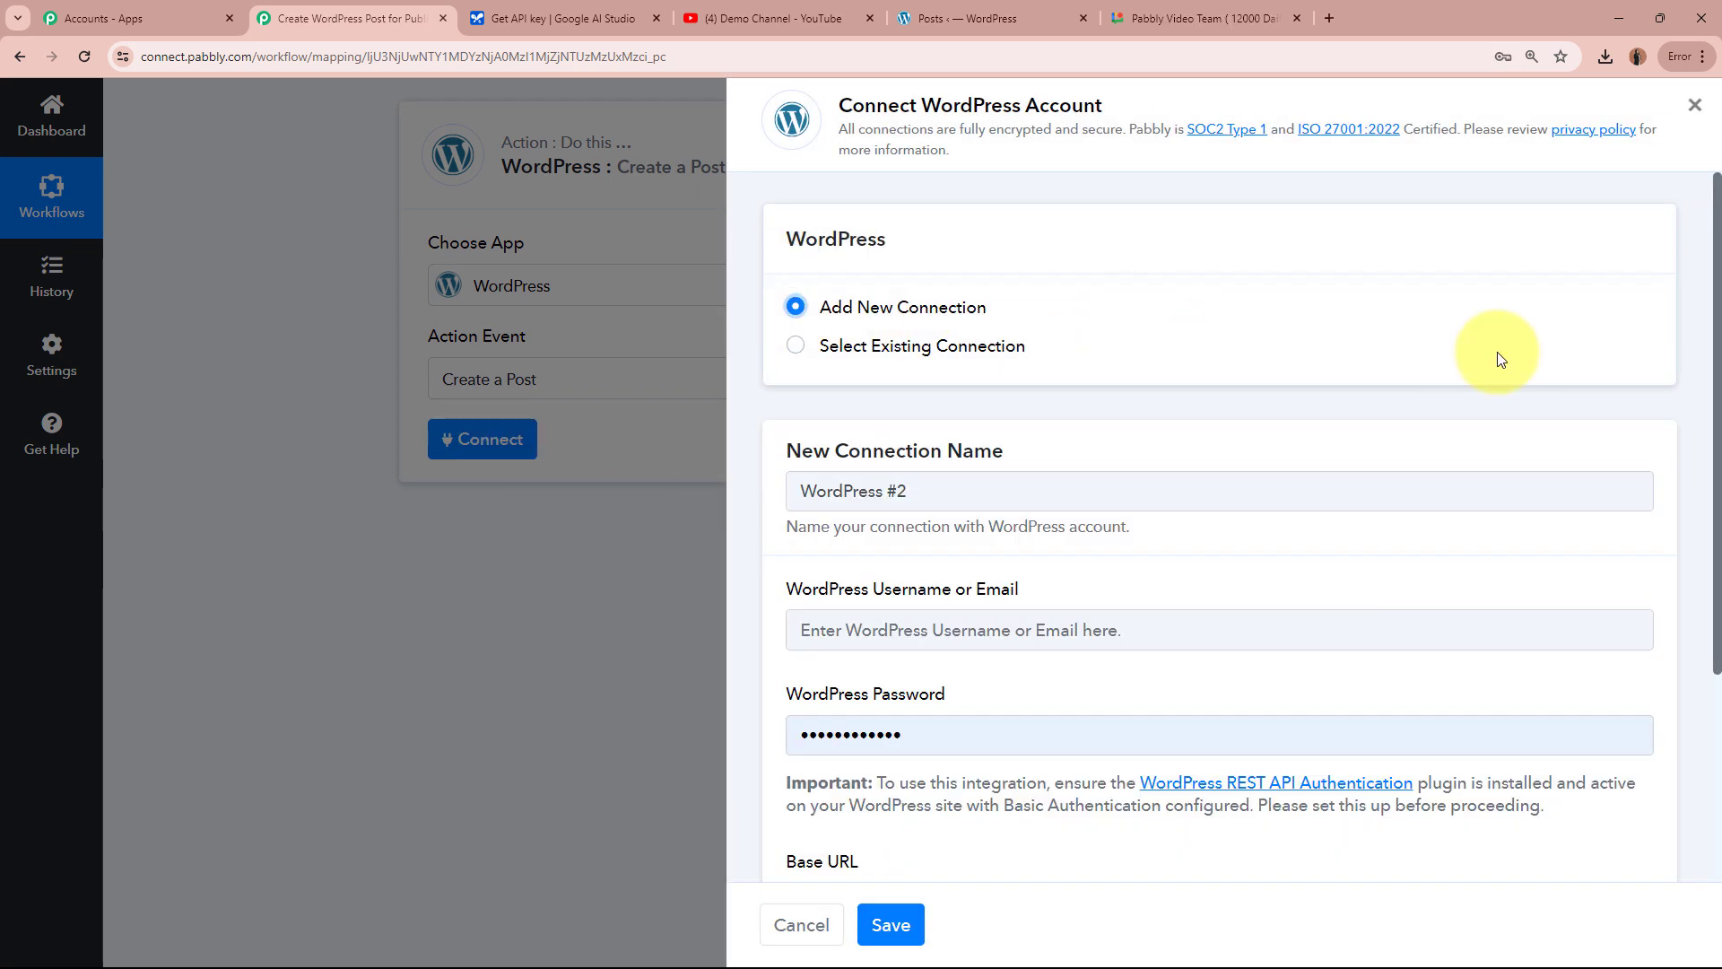
scroll(1499, 359, "down", 2)
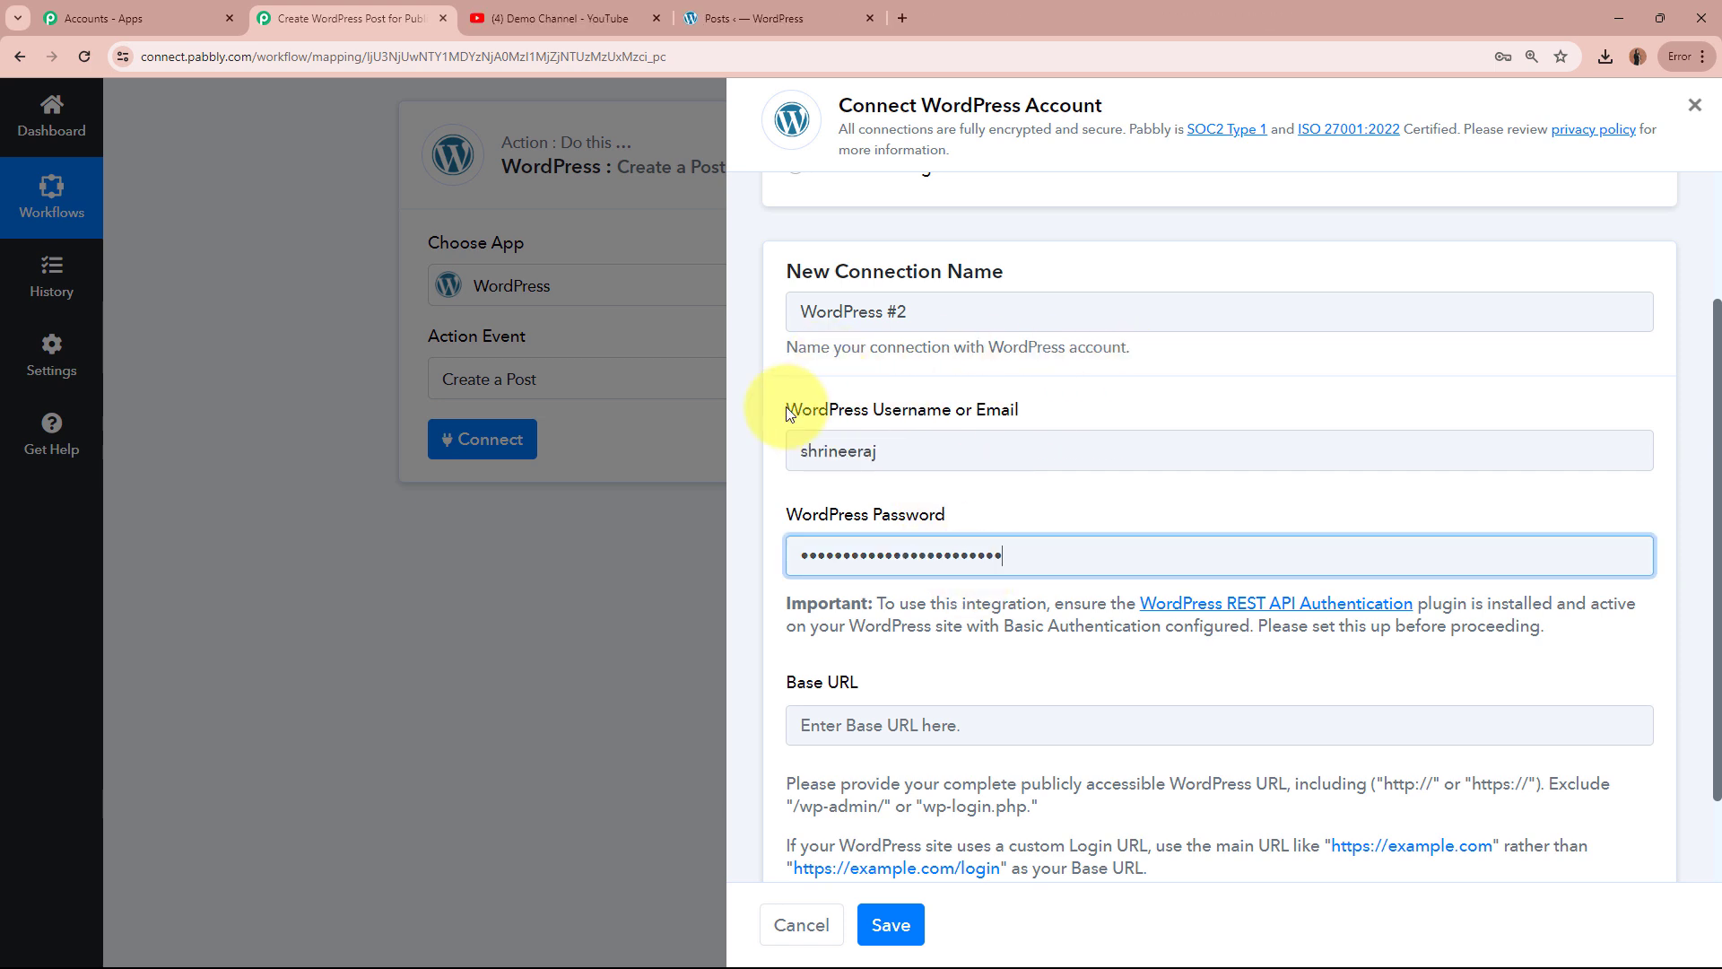
left_click(979, 670)
scroll(977, 657, "down", 1)
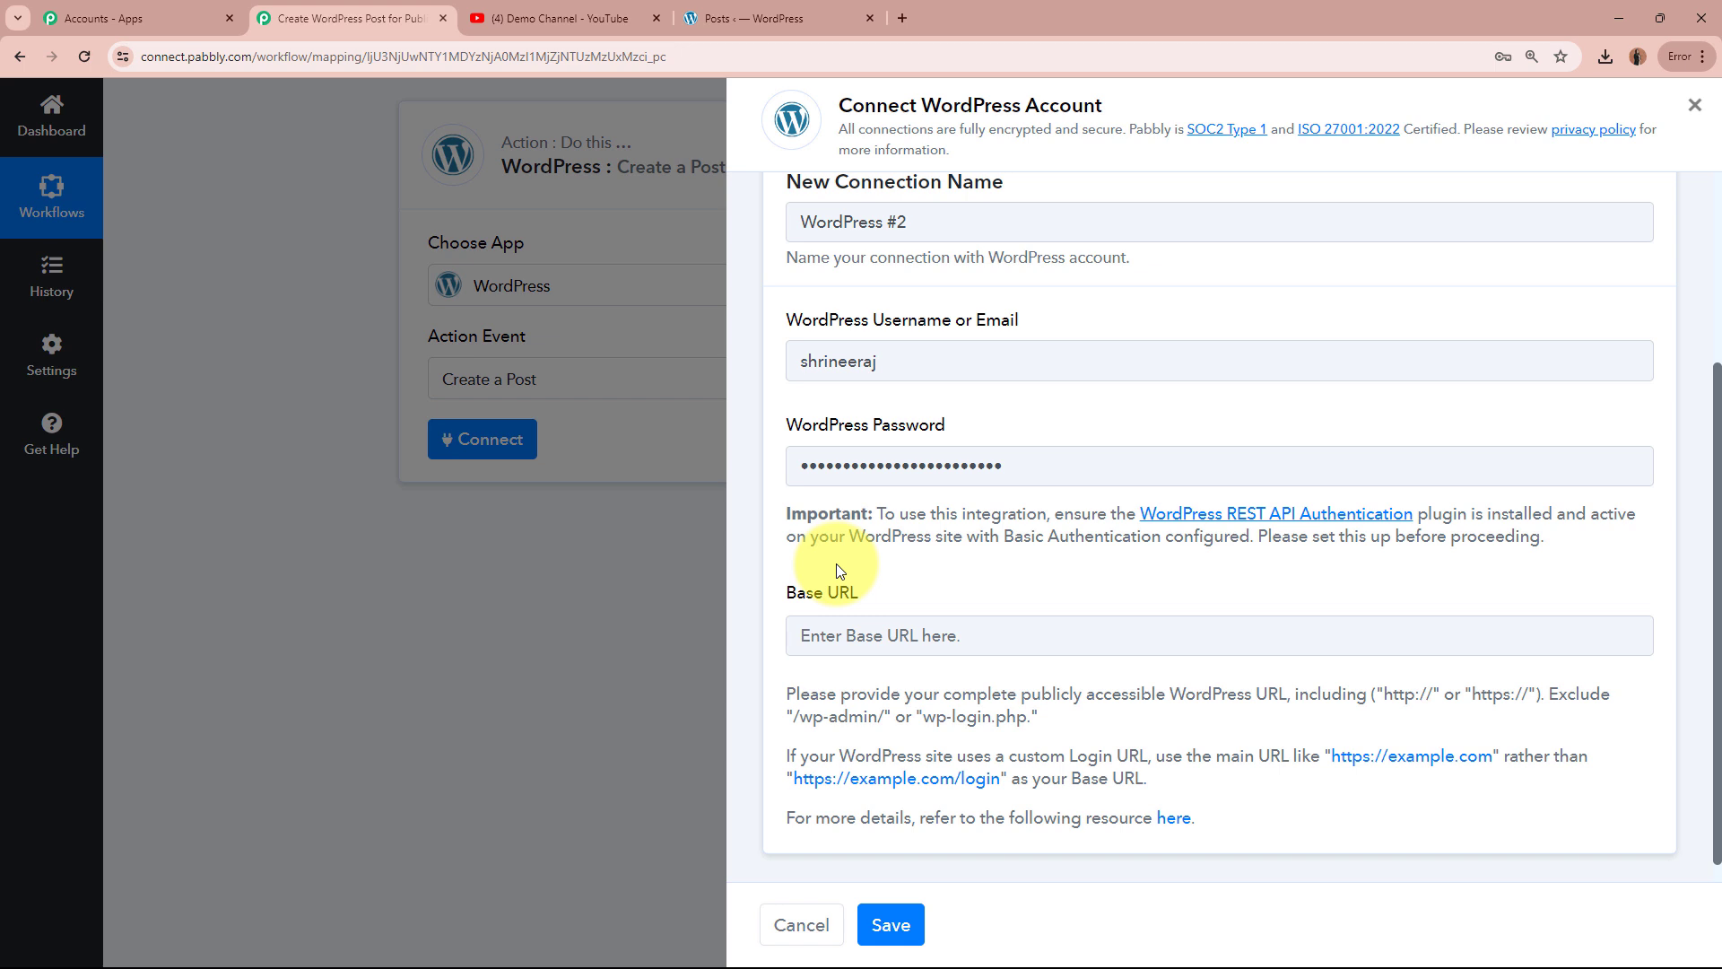
left_click(780, 18)
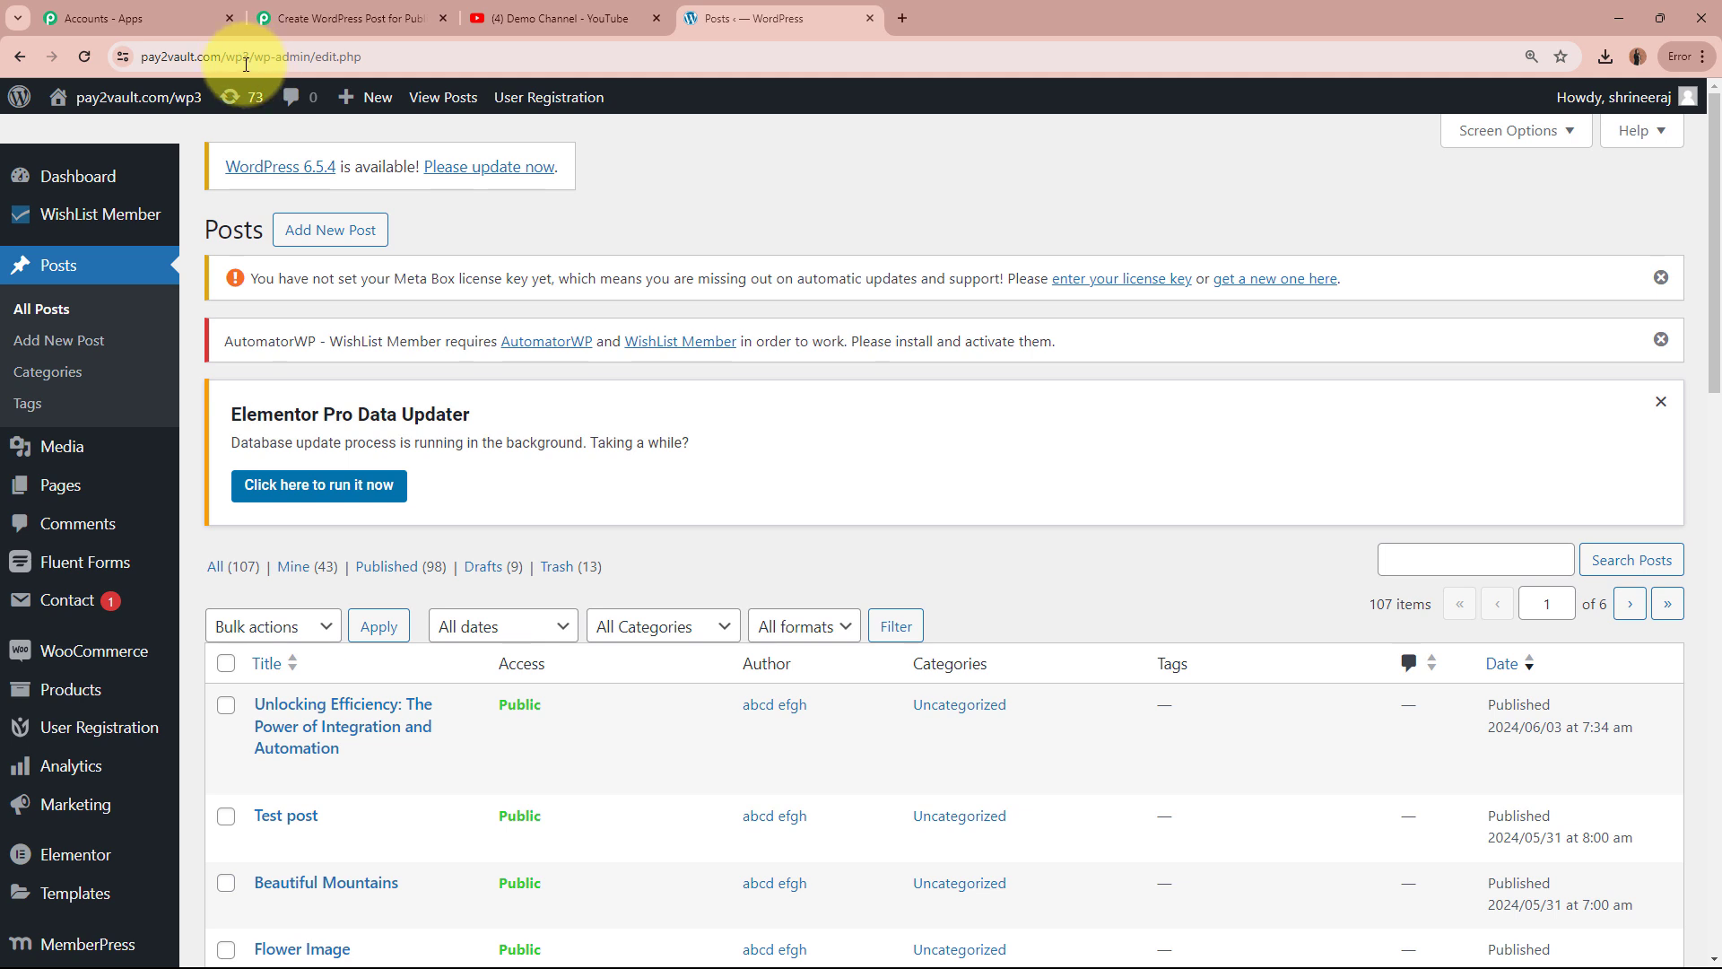
left_click_drag(246, 58, 135, 65)
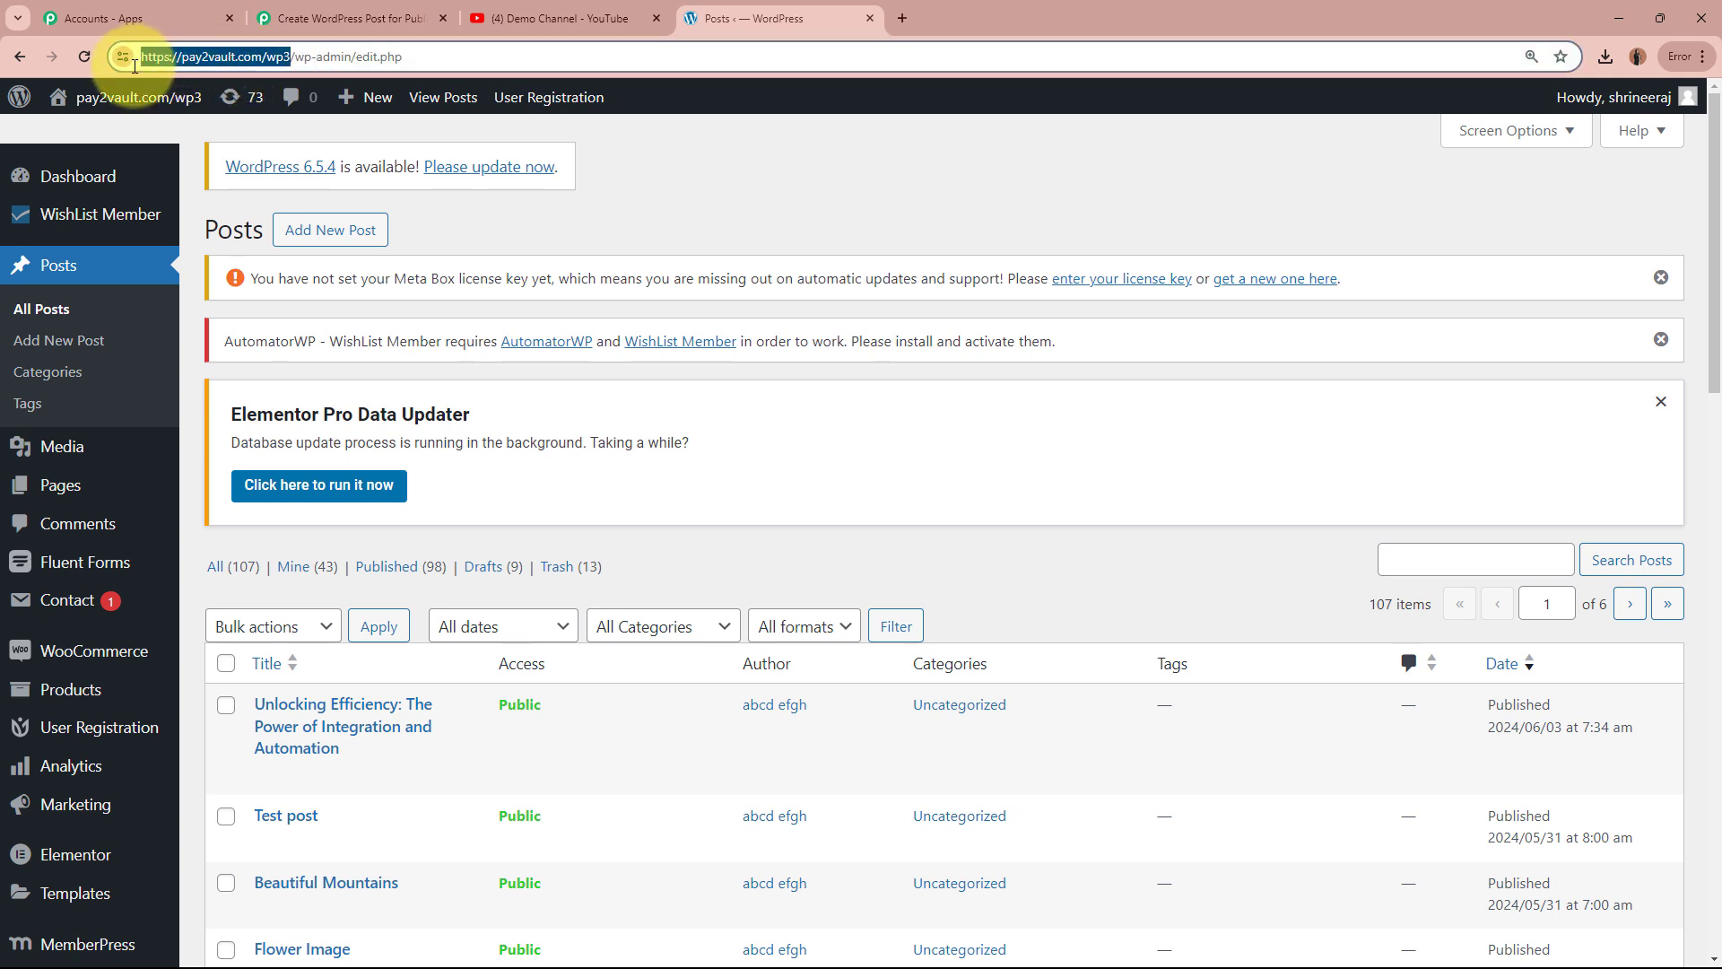
left_click(350, 18)
left_click(904, 619)
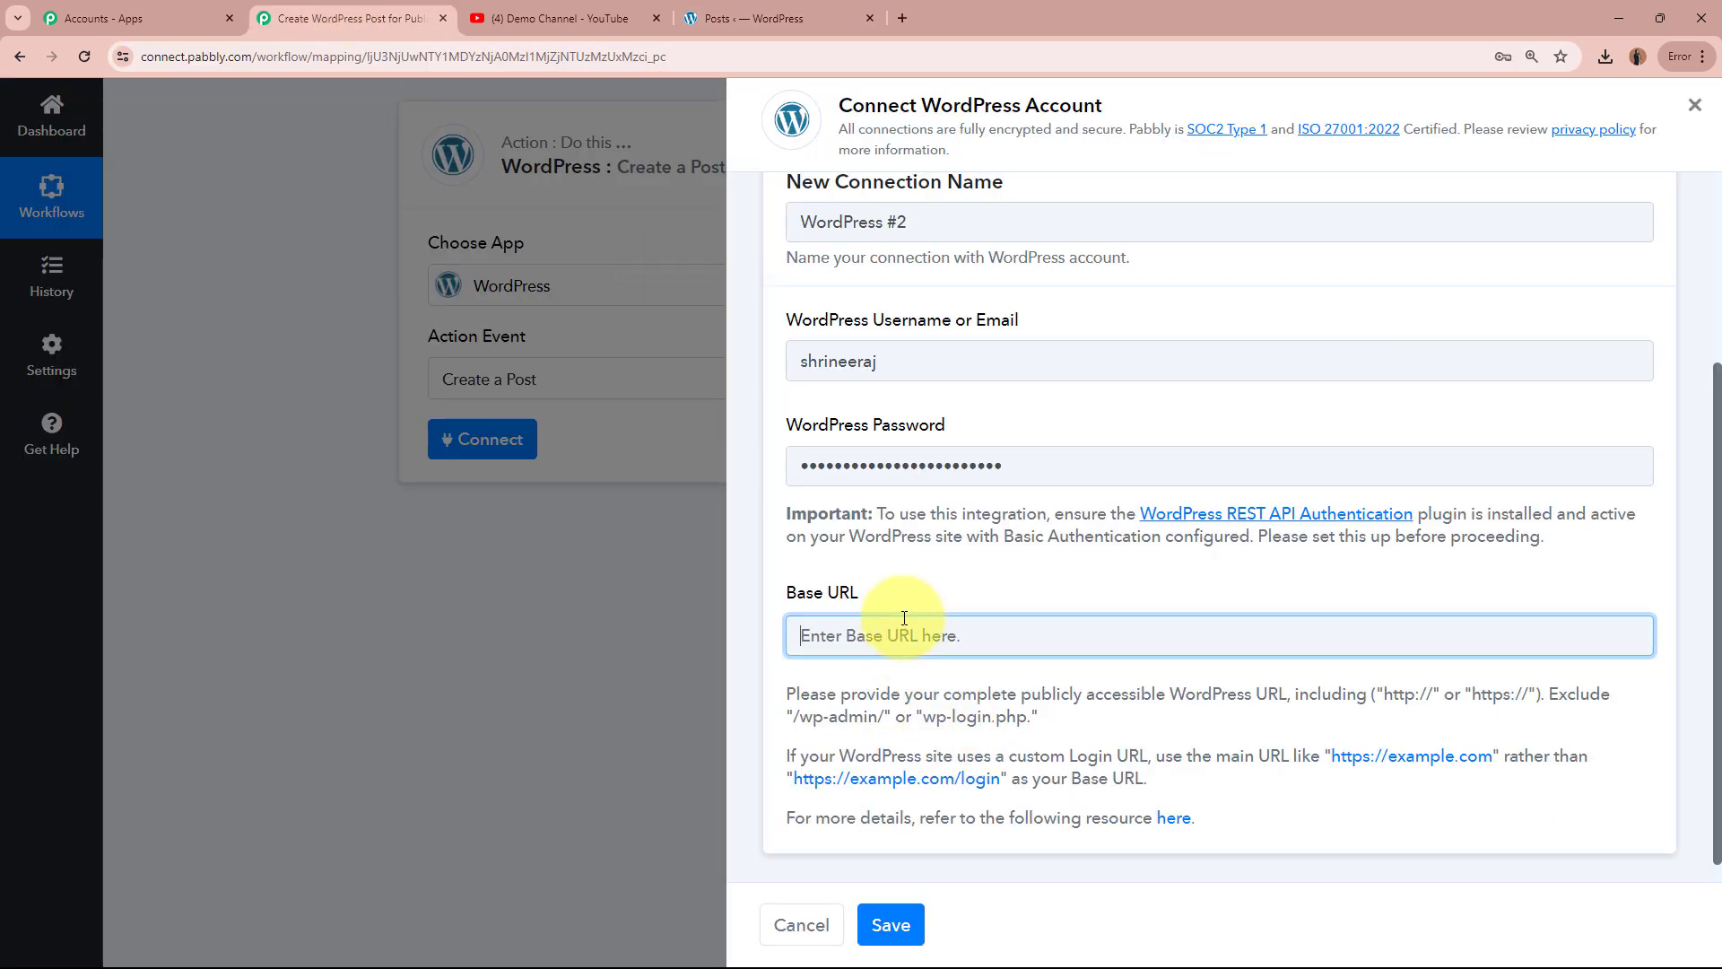
left_click(890, 924)
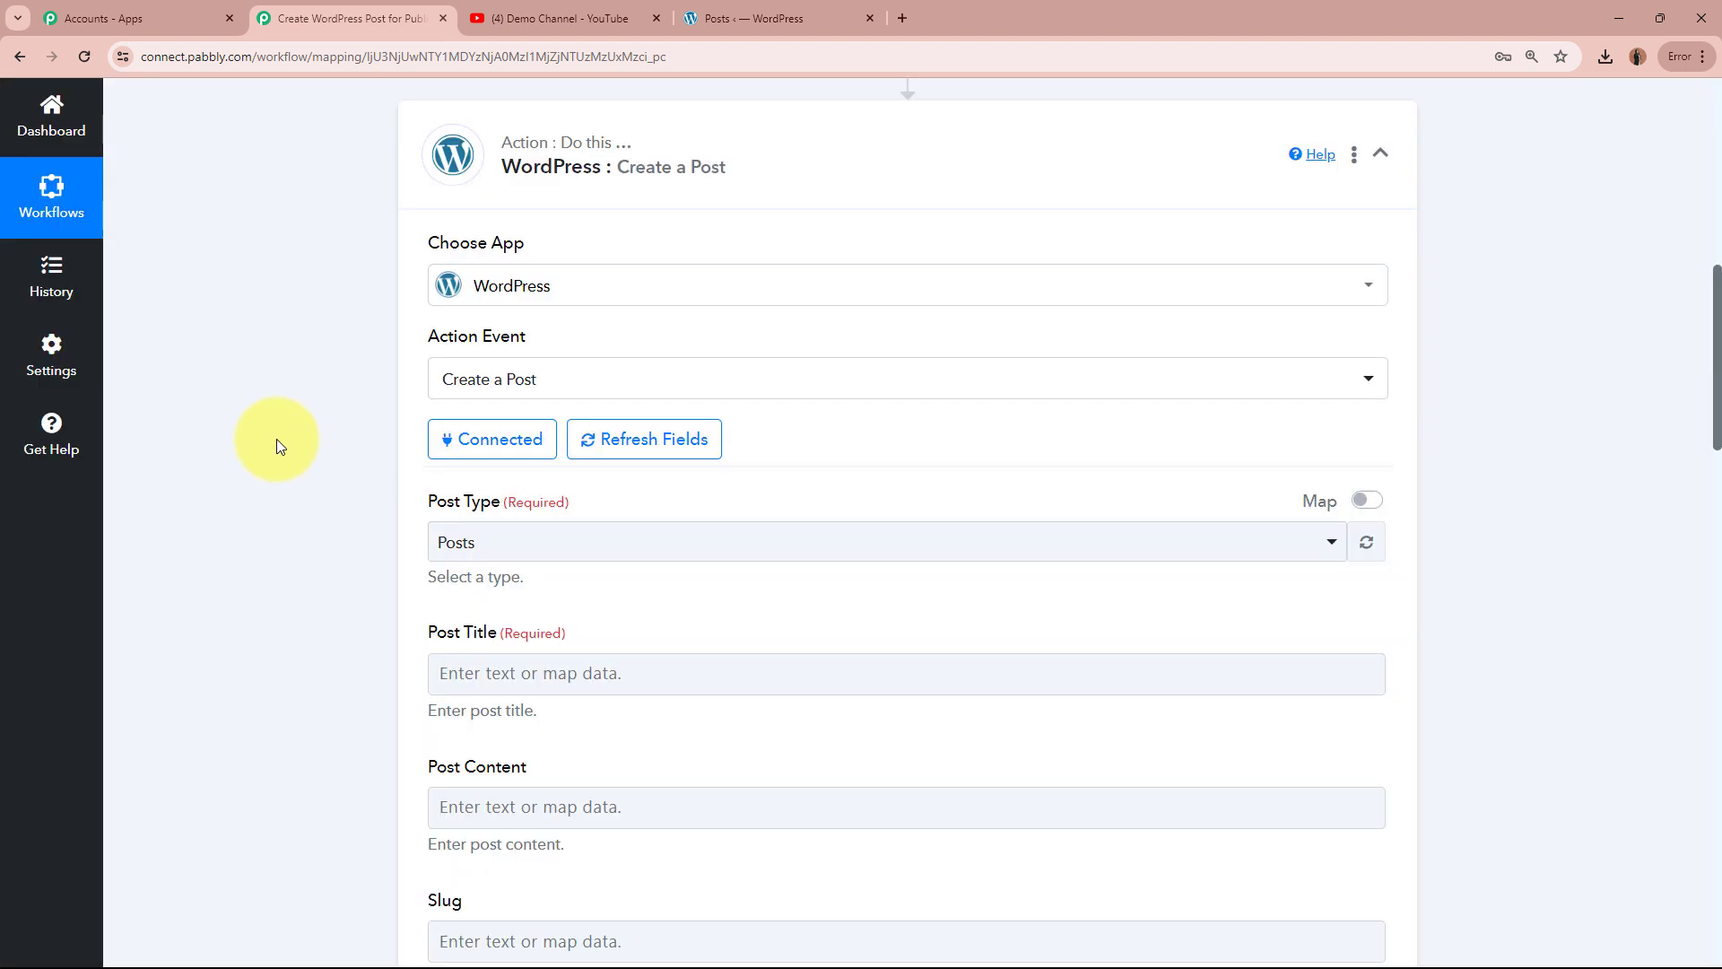
Set the WordPress action's post type to Posts
scroll(276, 439, "down", 2)
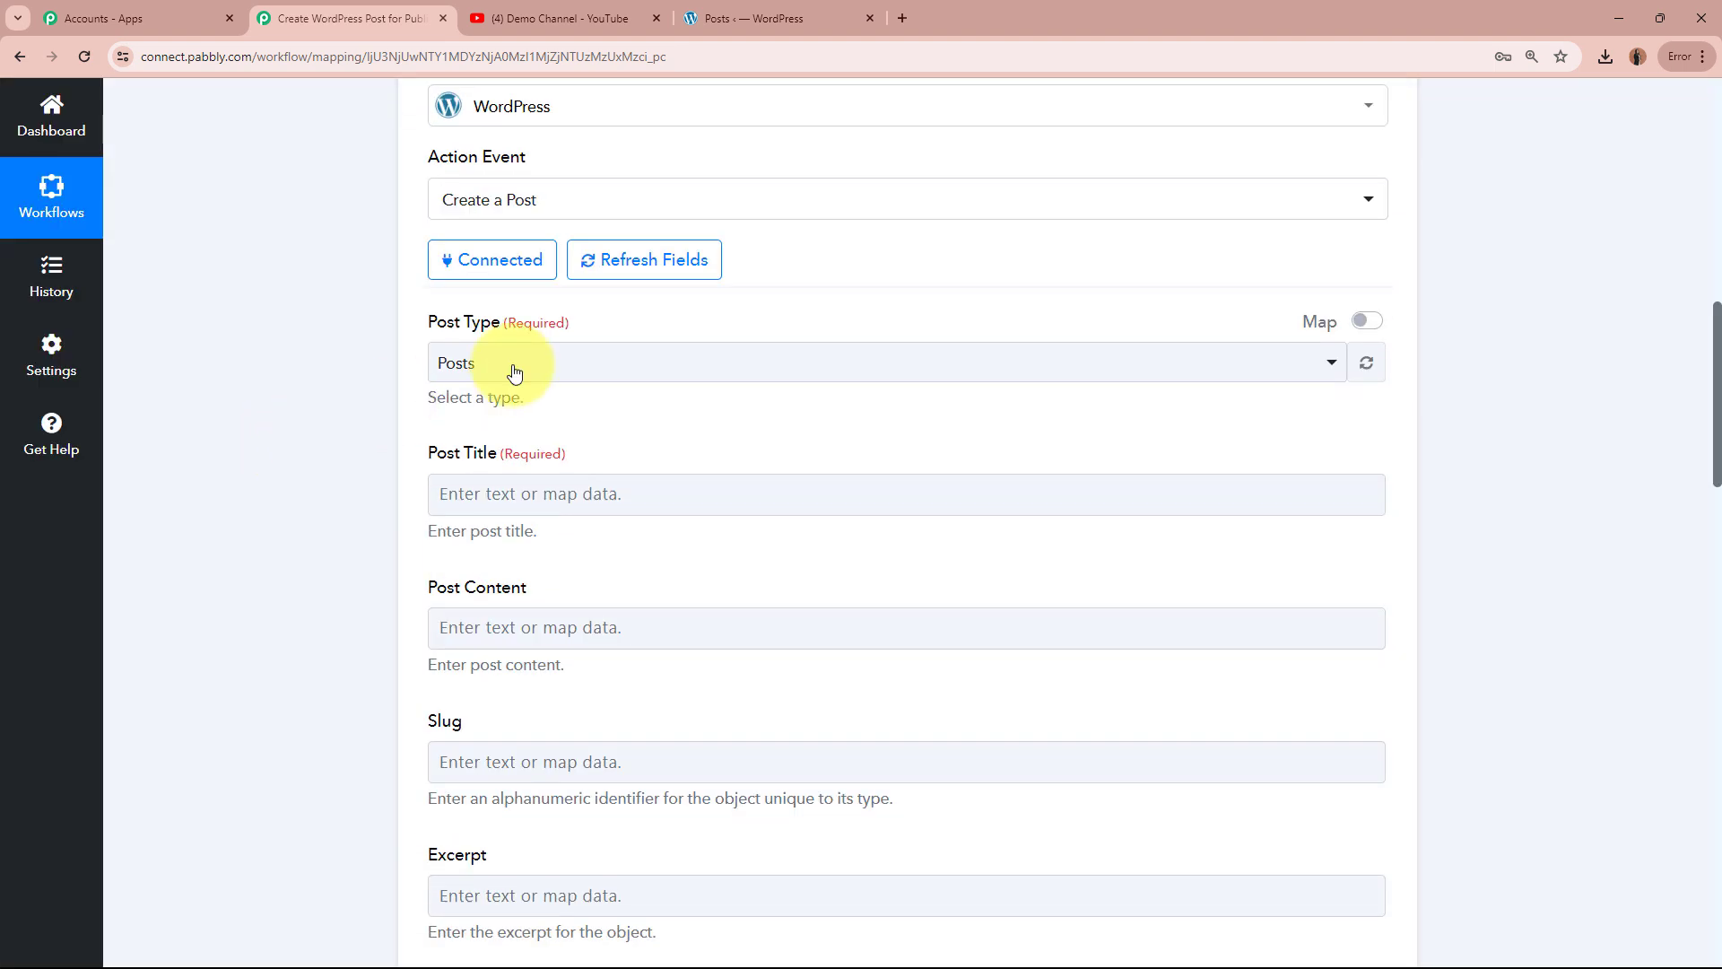
left_click(611, 365)
left_click(568, 476)
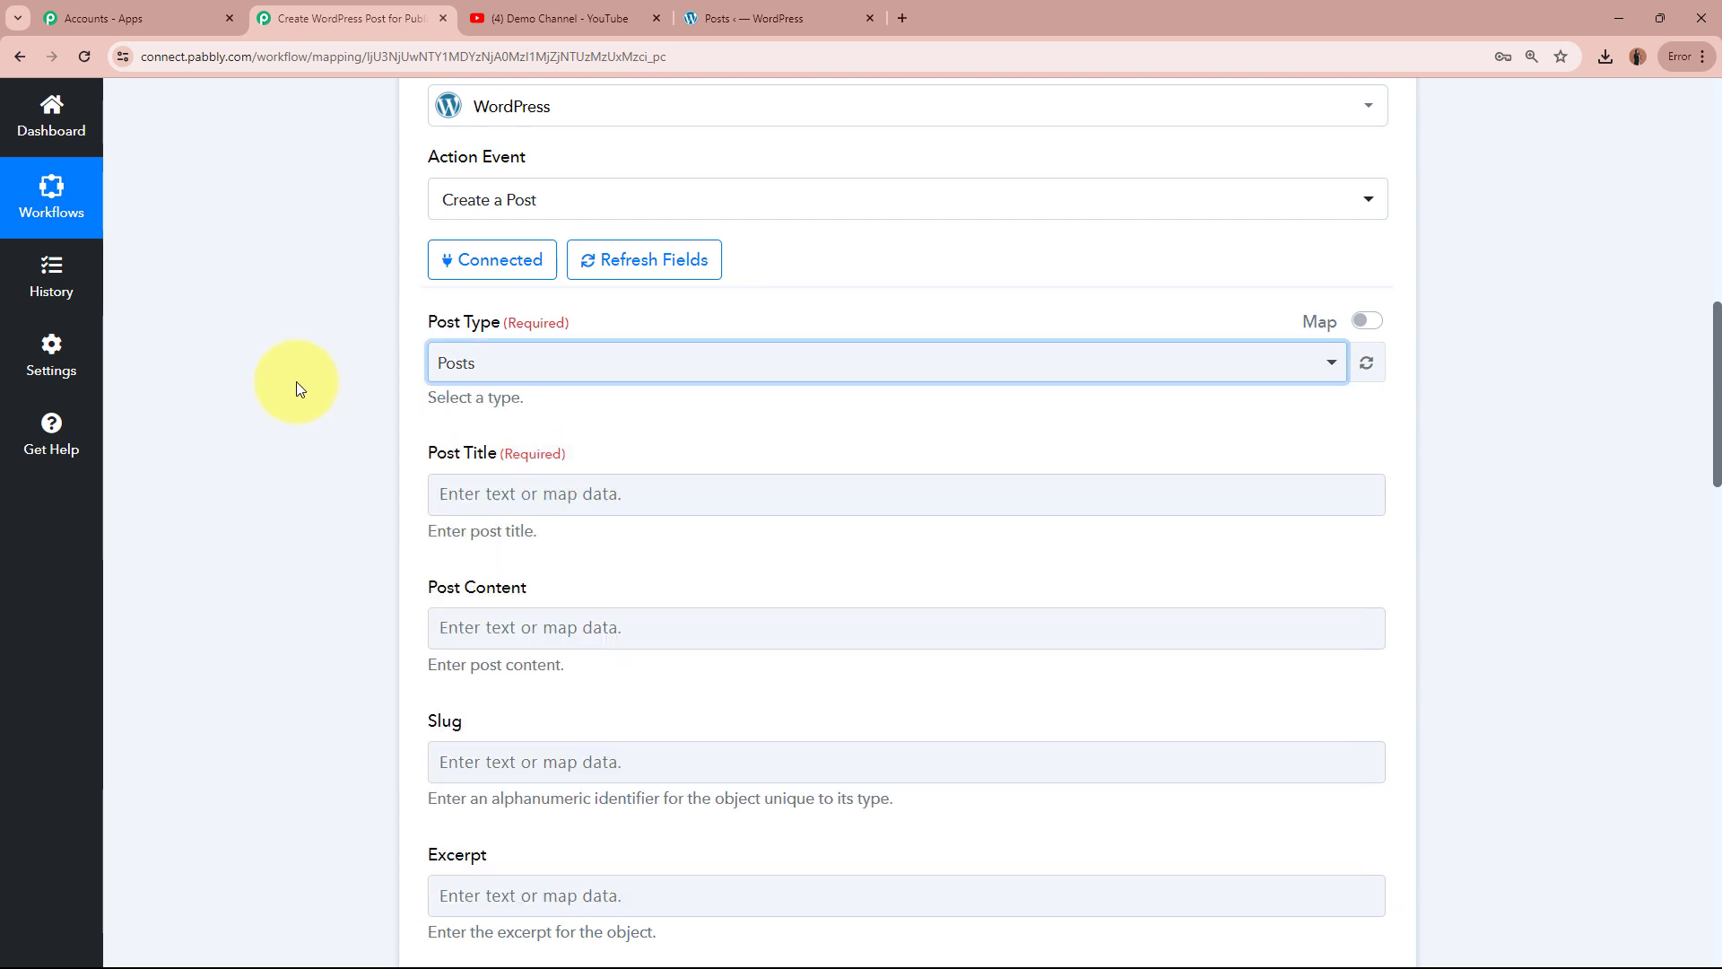
Map the Res1 Snippet Title value from the YouTube trigger into the WordPress action's Post Title
scroll(415, 461, "down", 1)
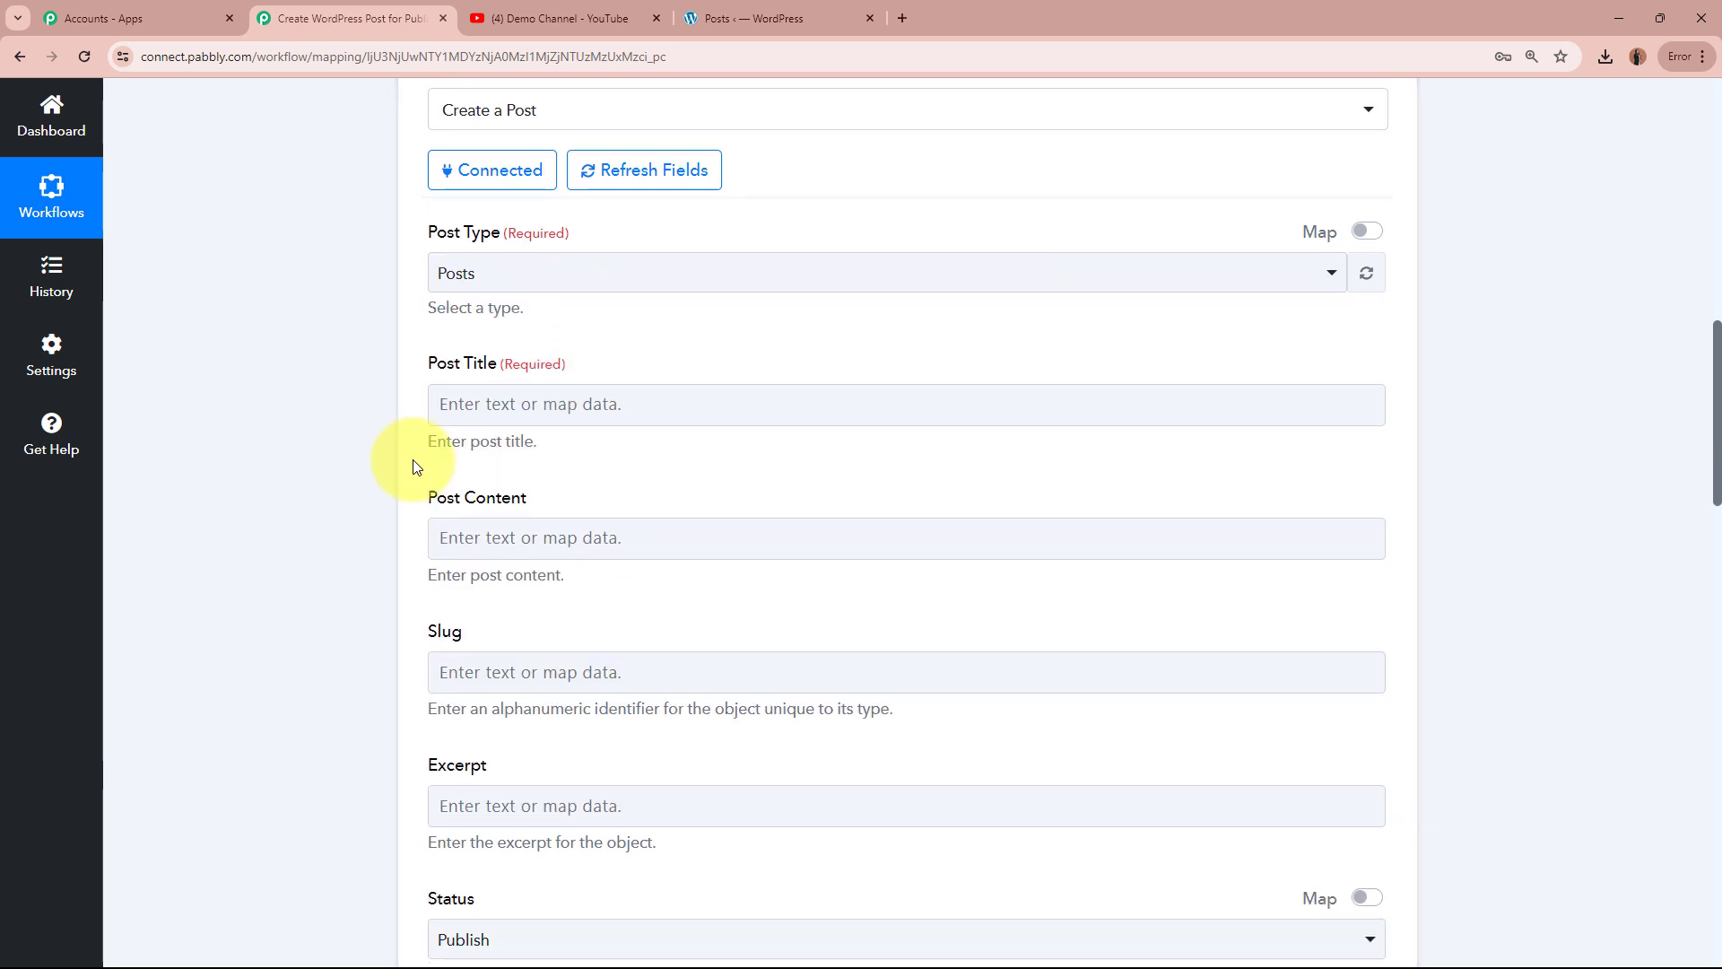
left_click(645, 406)
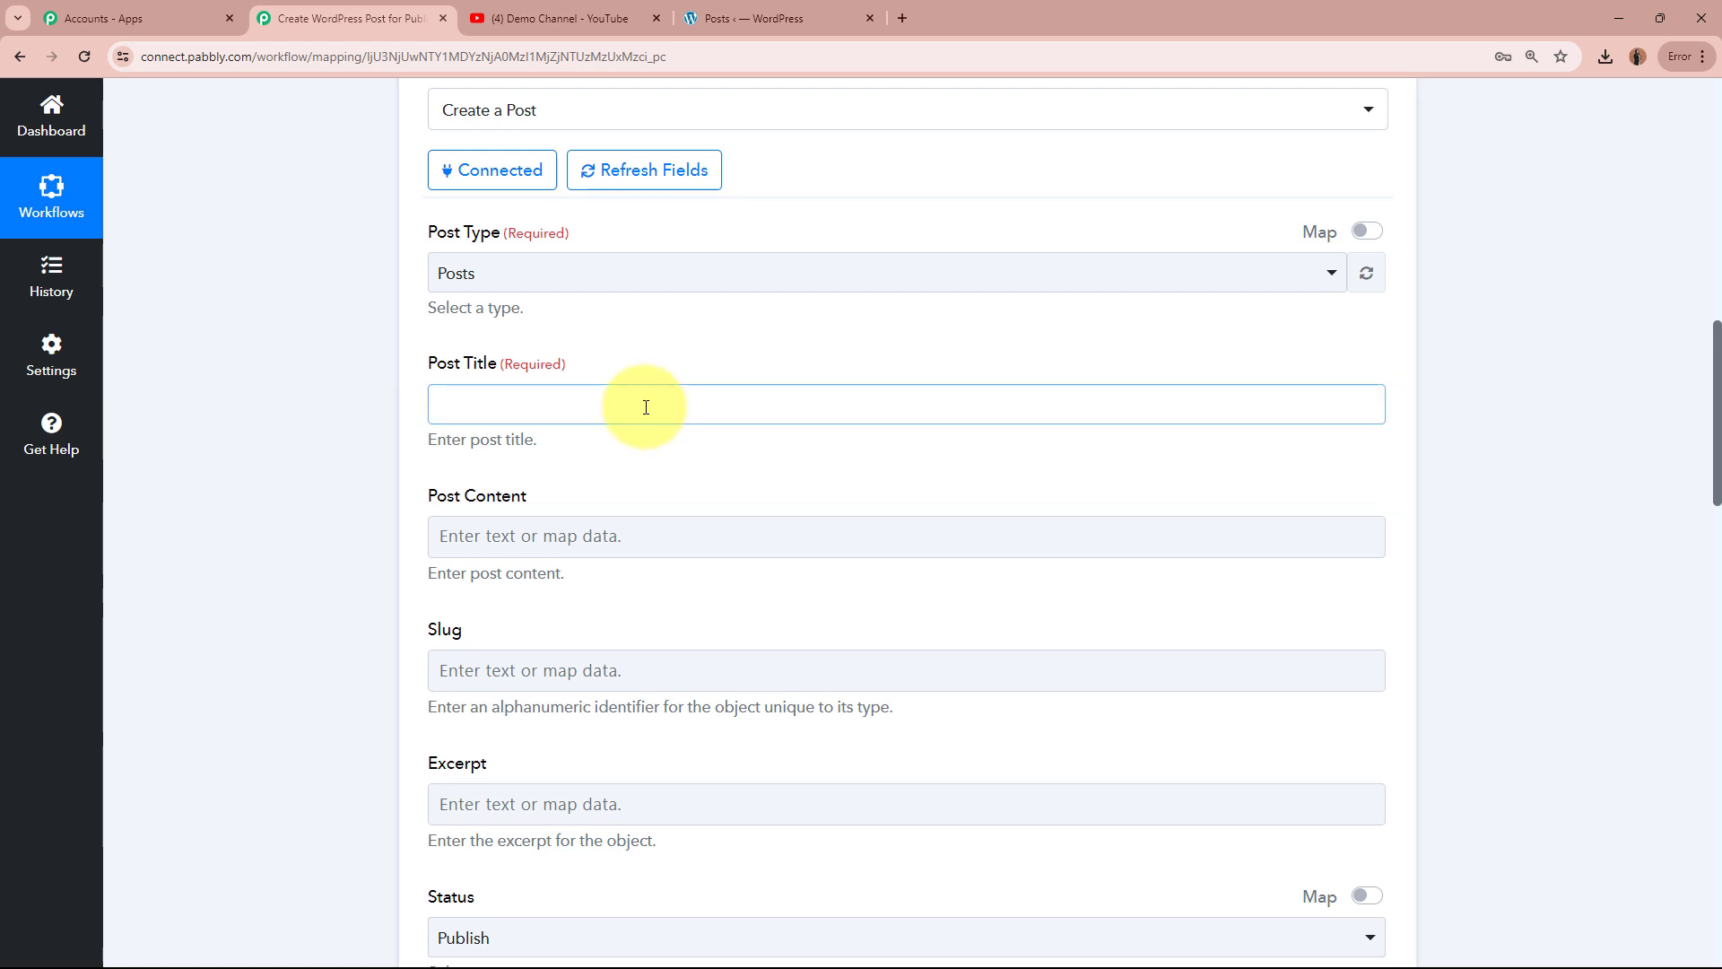
left_click(703, 462)
scroll(695, 749, "down", 3)
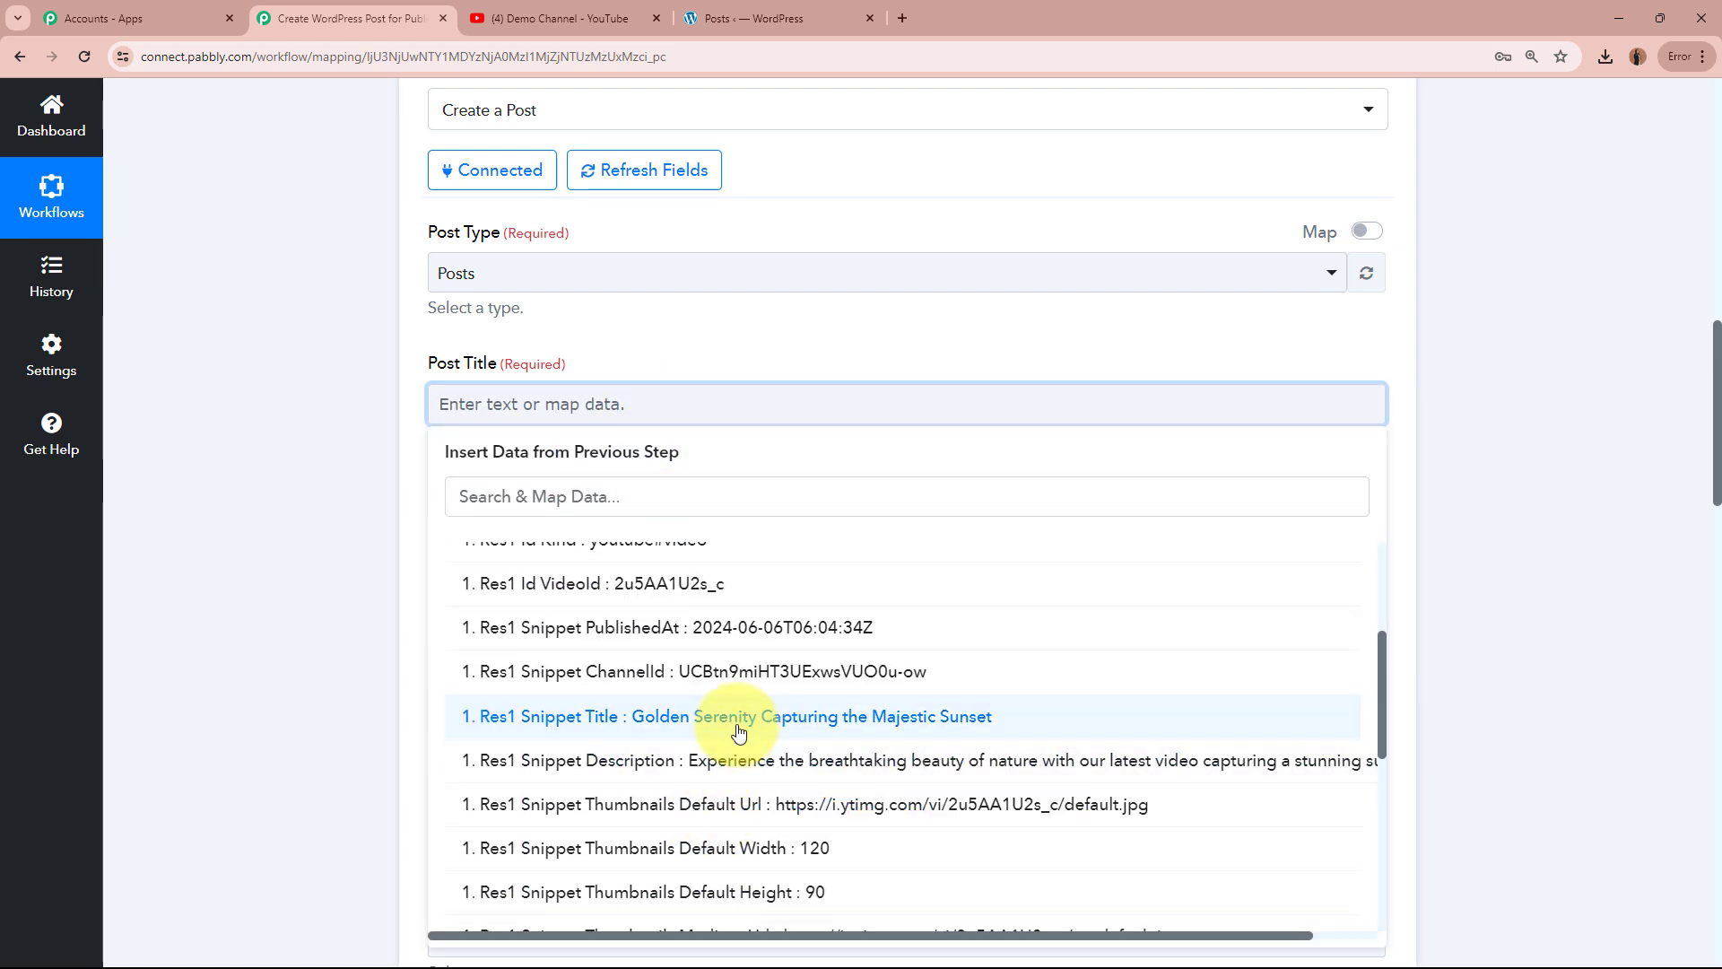
left_click(616, 711)
left_click(289, 520)
scroll(288, 527, "down", 2)
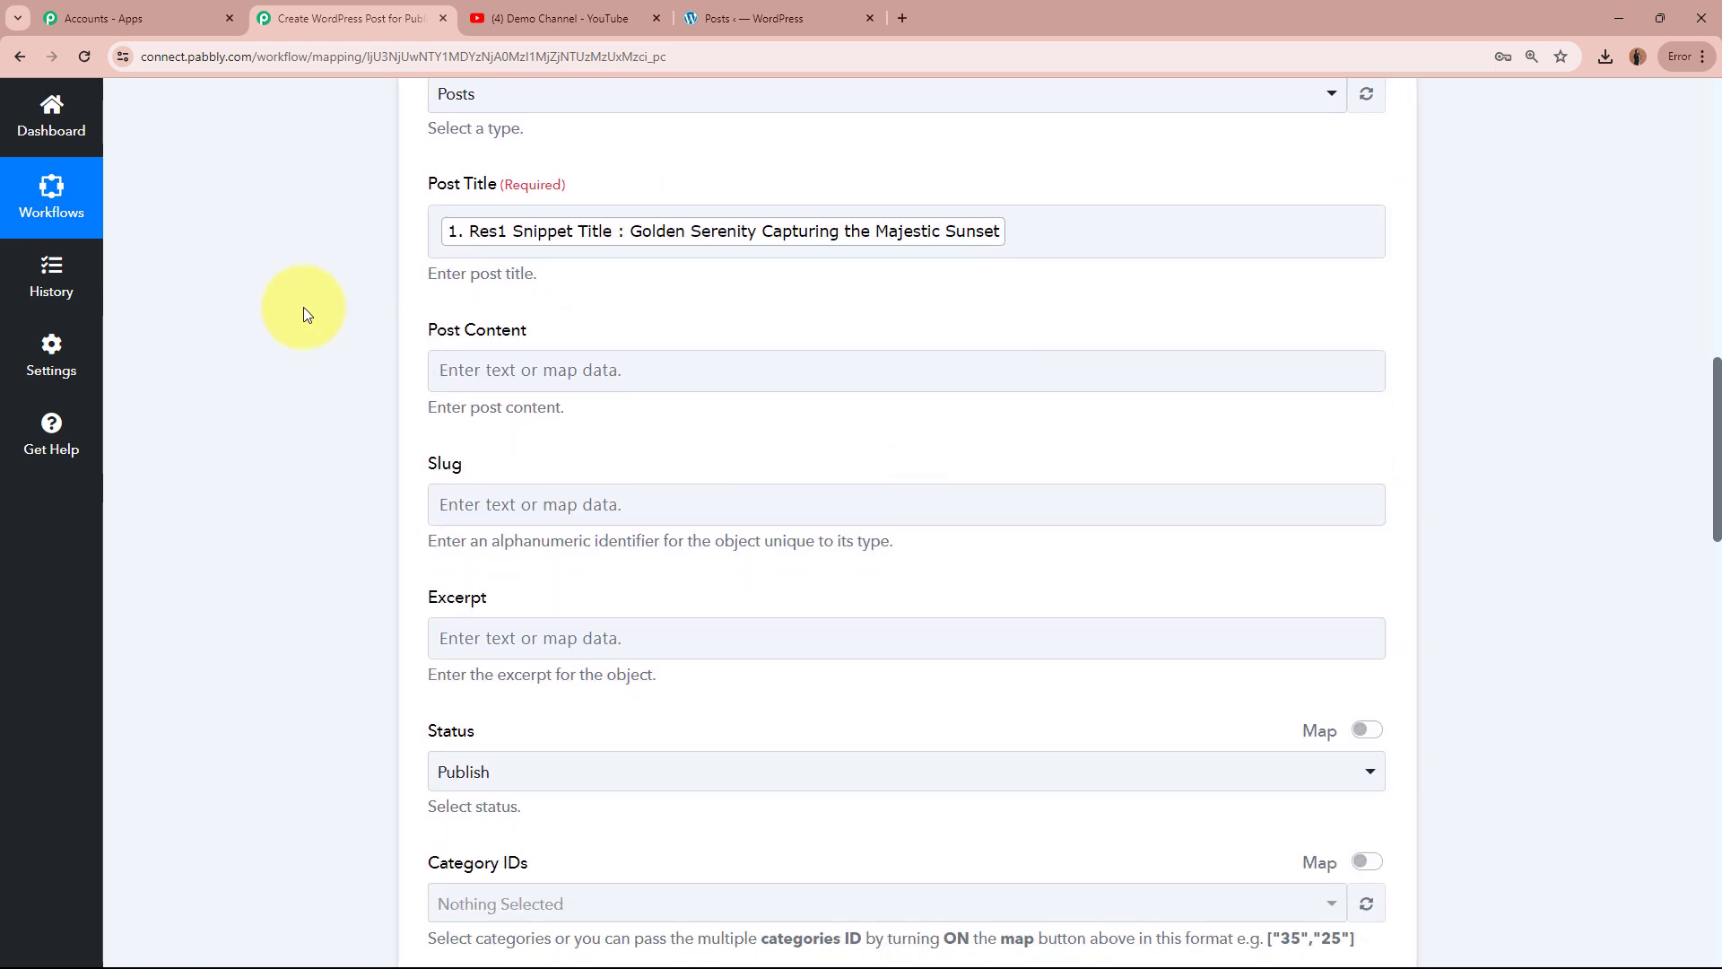
Map the Candidates 0 Content Parts 0 Text value from Google Generative AI into the WordPress action's Post Content
left_click(577, 369)
left_click(771, 686)
left_click(826, 762)
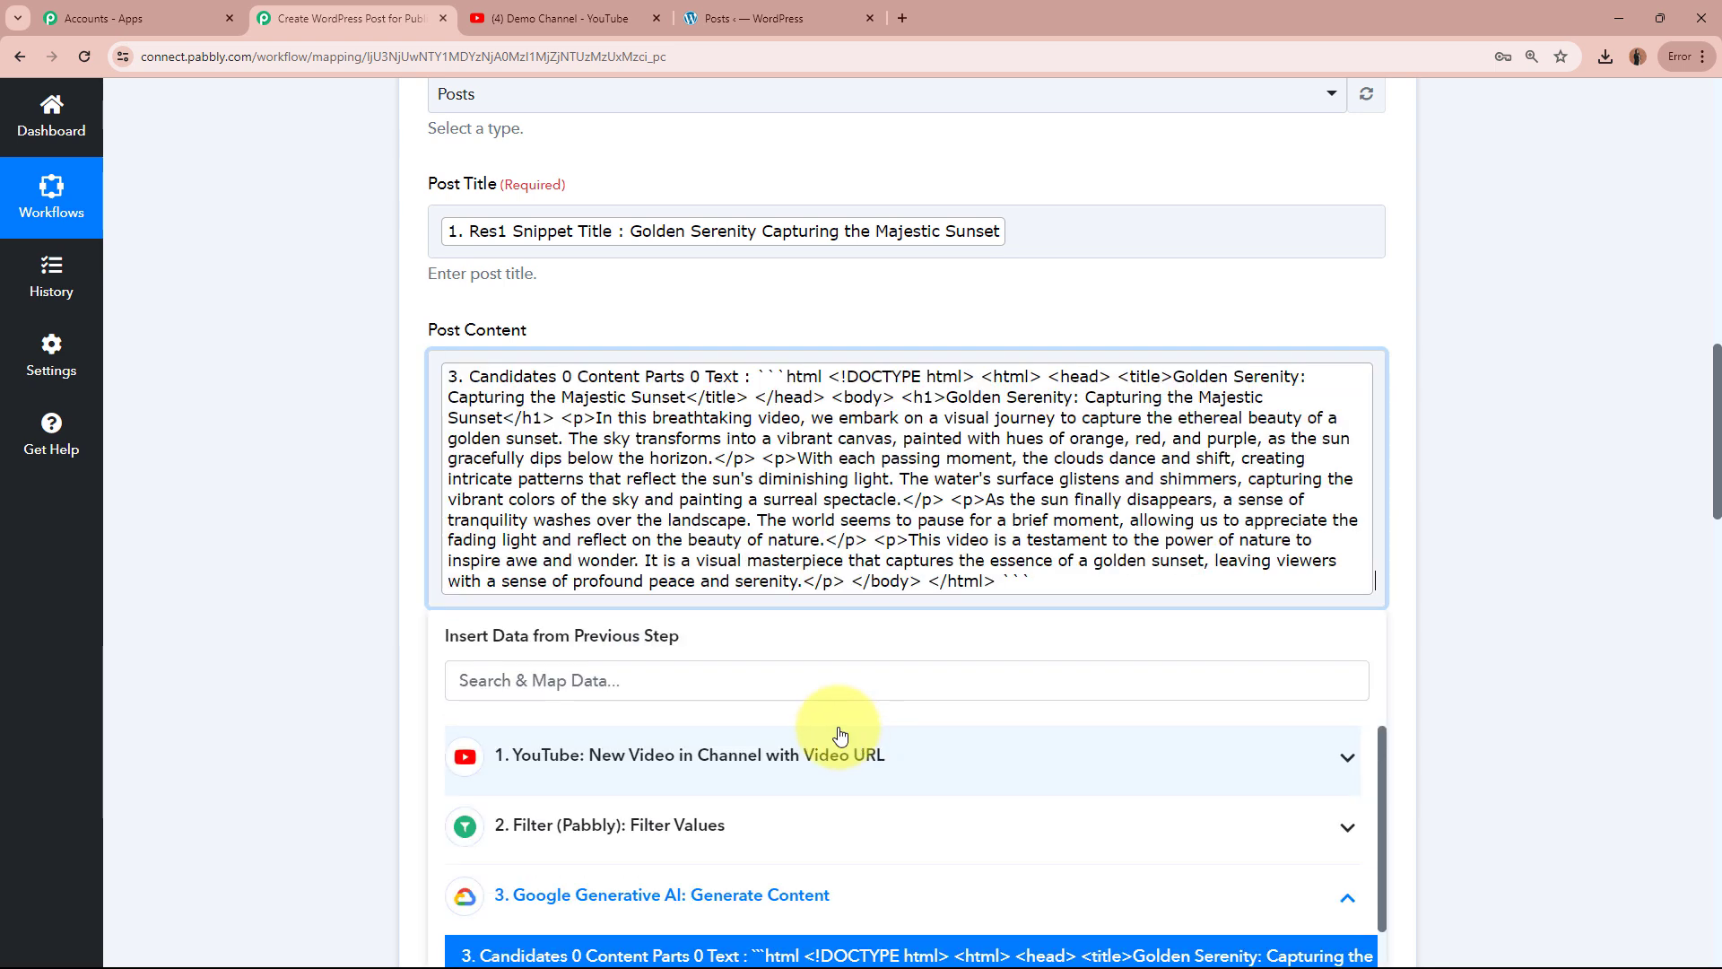
left_click(240, 443)
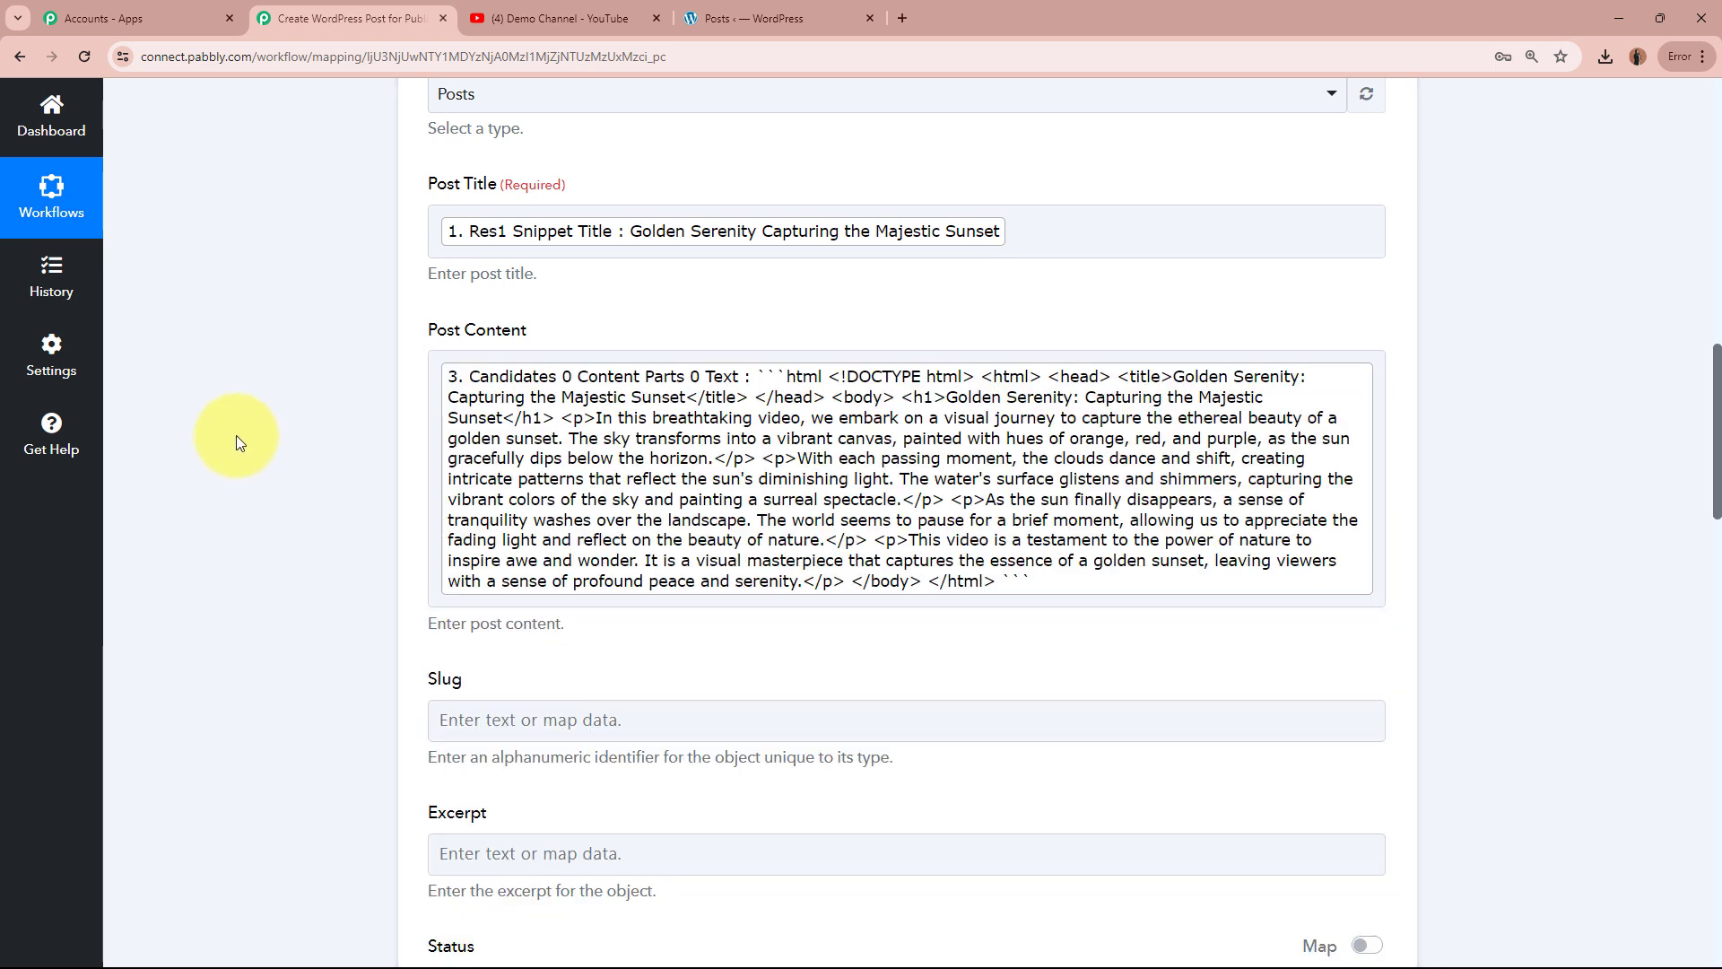
Set the WordPress post's Status to Publish, leaving Slug and Excerpt empty
scroll(235, 431, "down", 4)
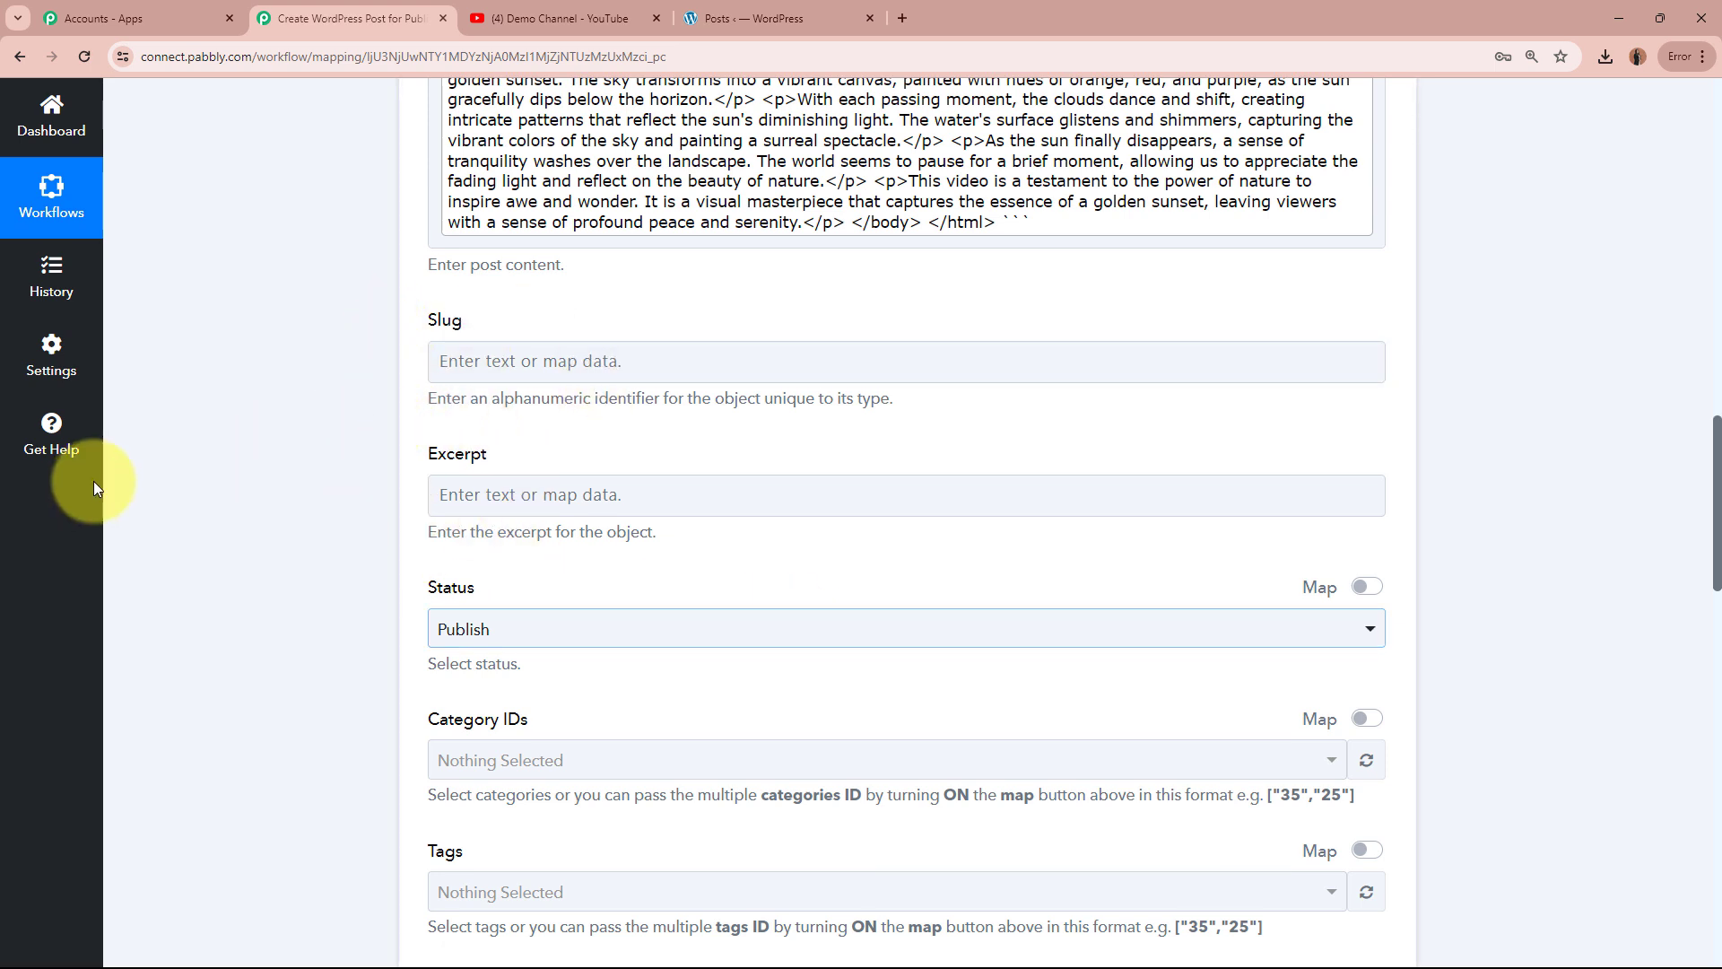
scroll(239, 455, "down", 3)
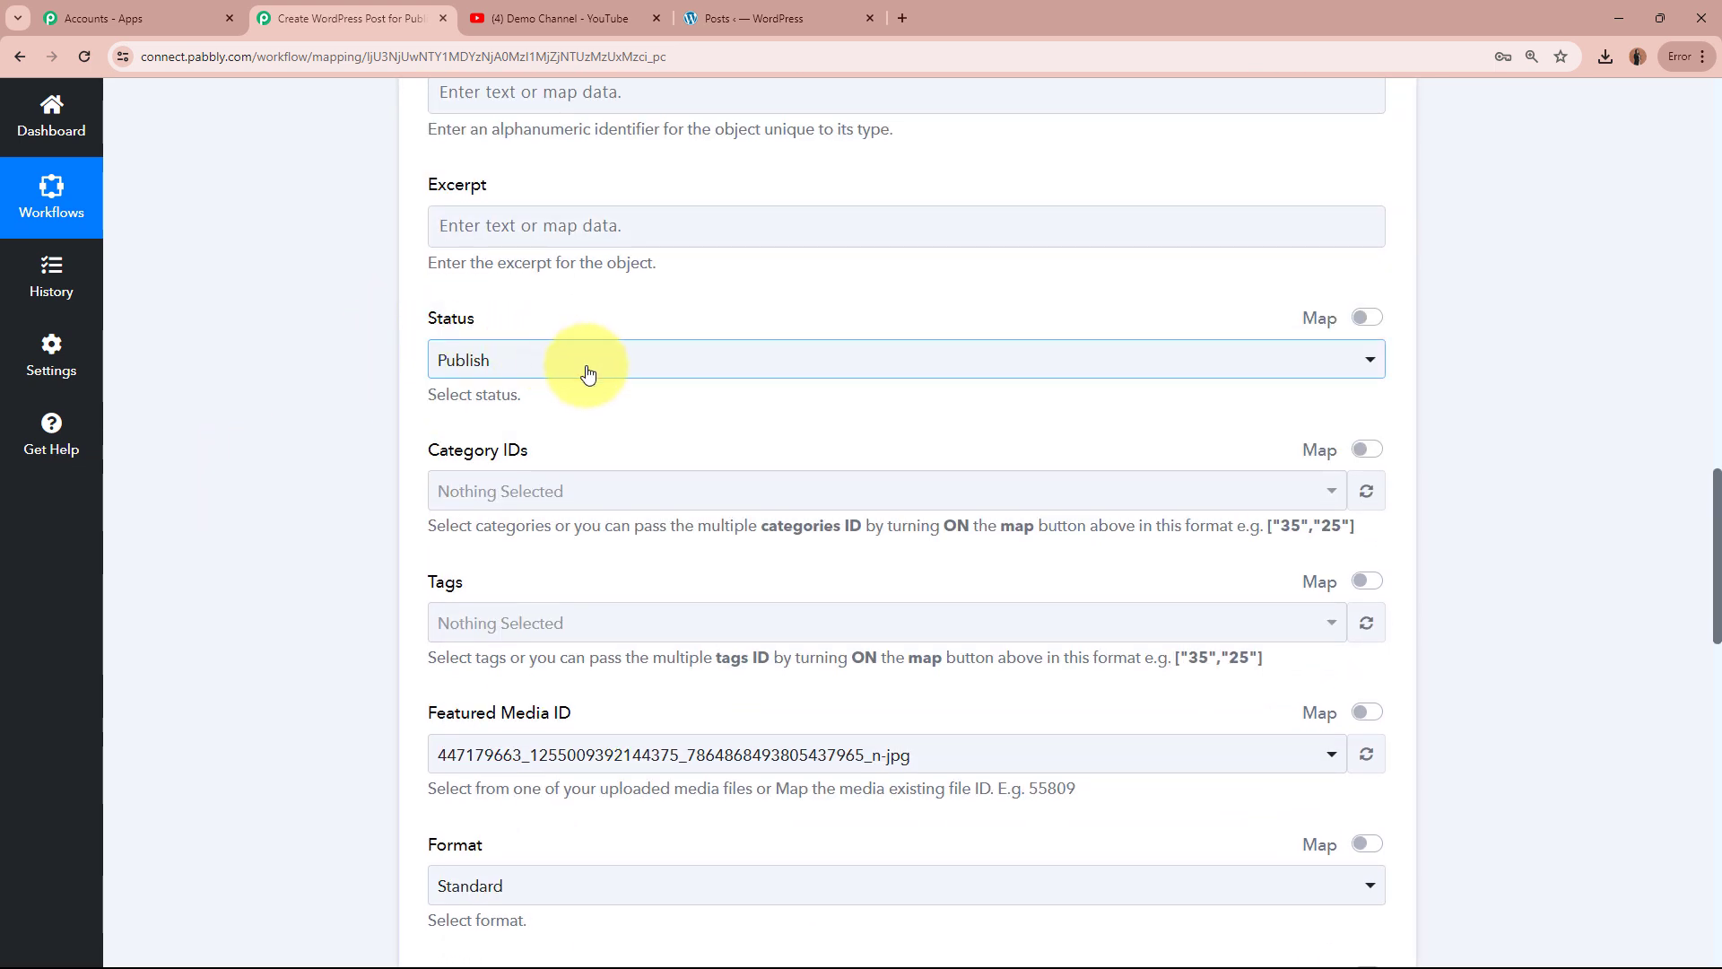
left_click(587, 373)
left_click(538, 461)
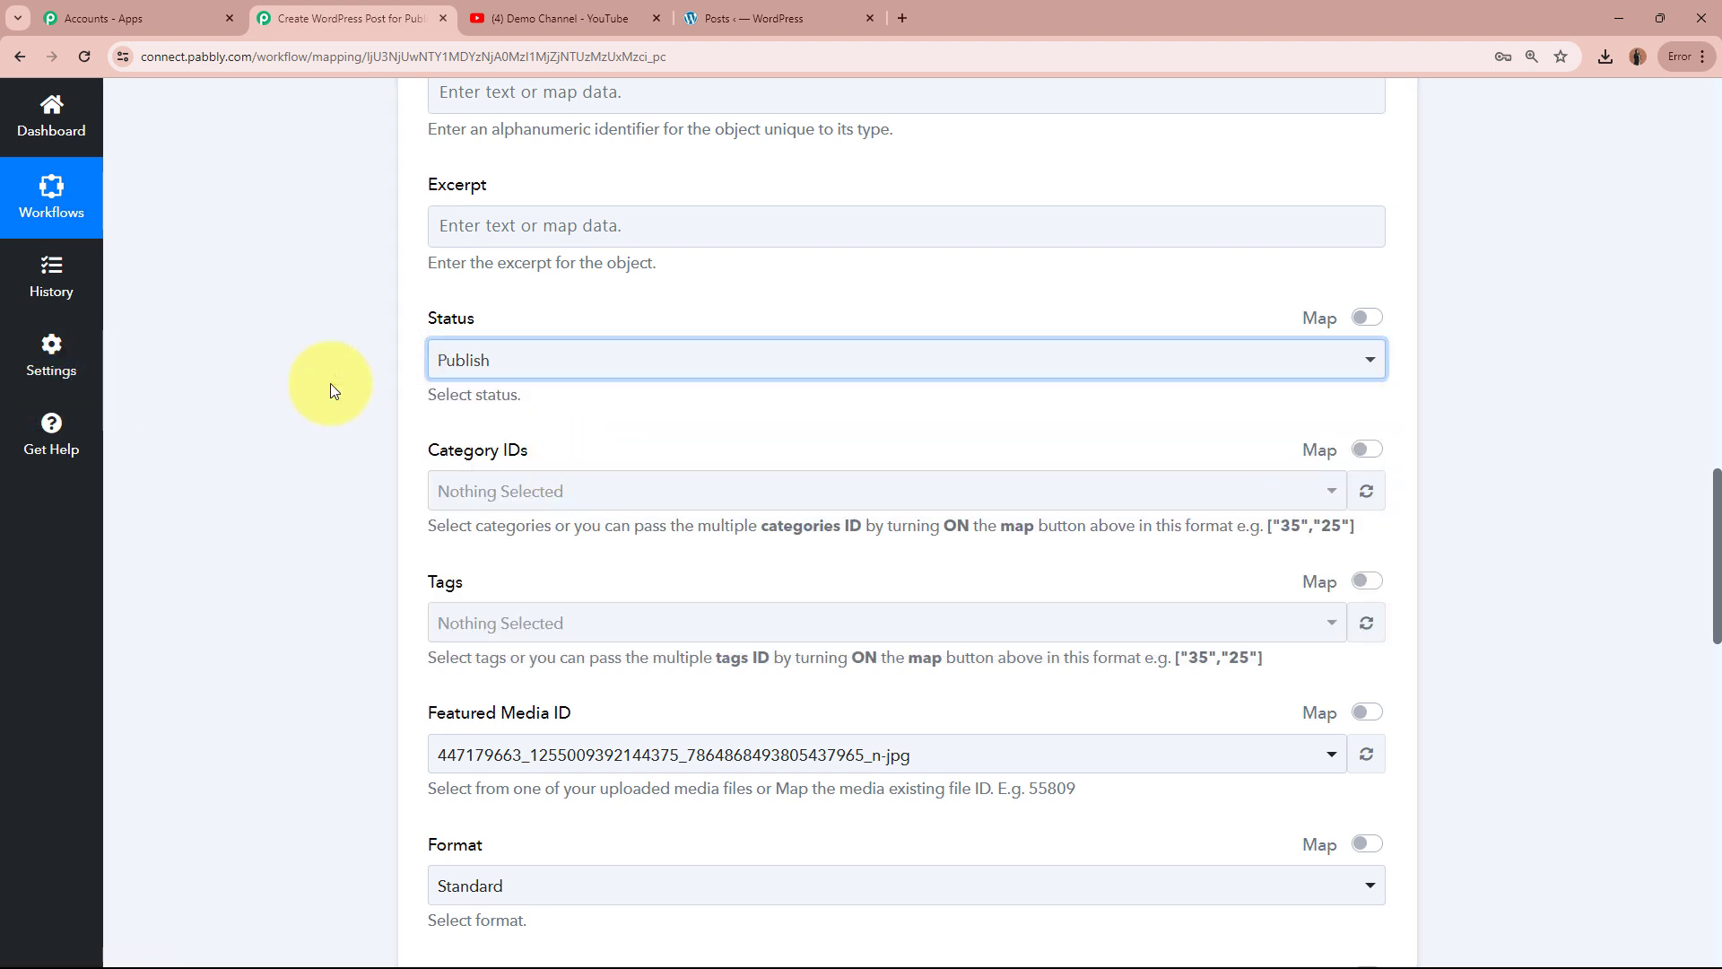
Turn on mapping for the Featured Media ID and clear its value, leaving Category IDs and Tags unselected
scroll(331, 384, "down", 2)
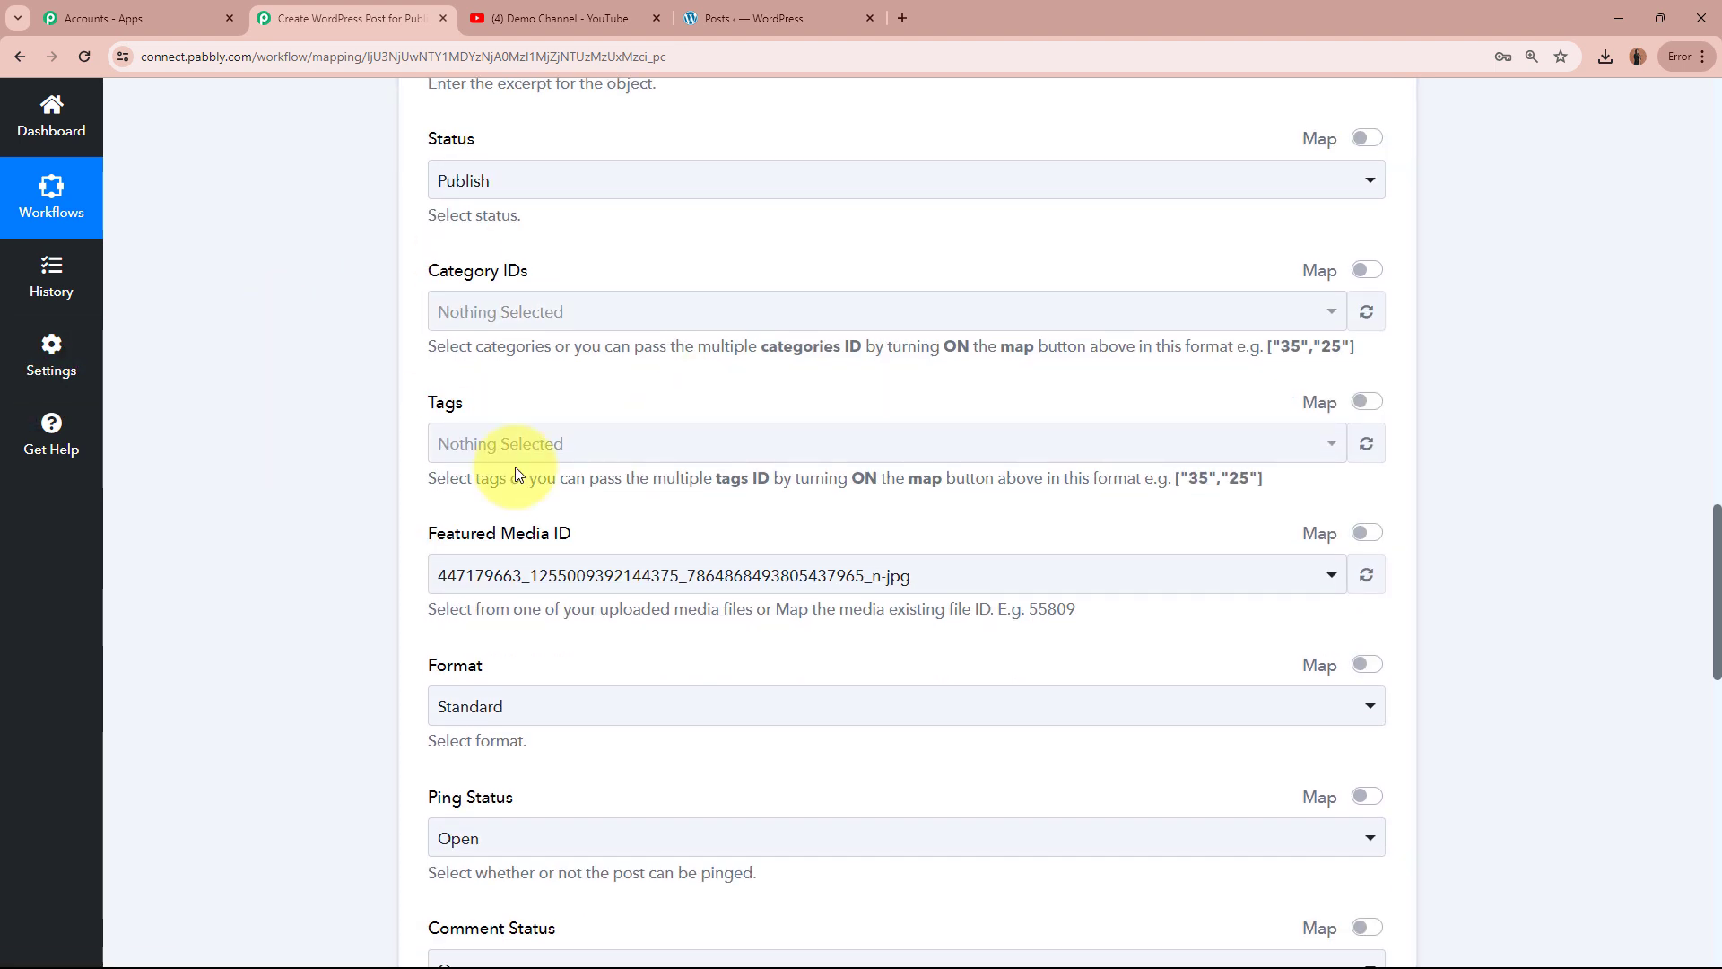
scroll(368, 392, "down", 2)
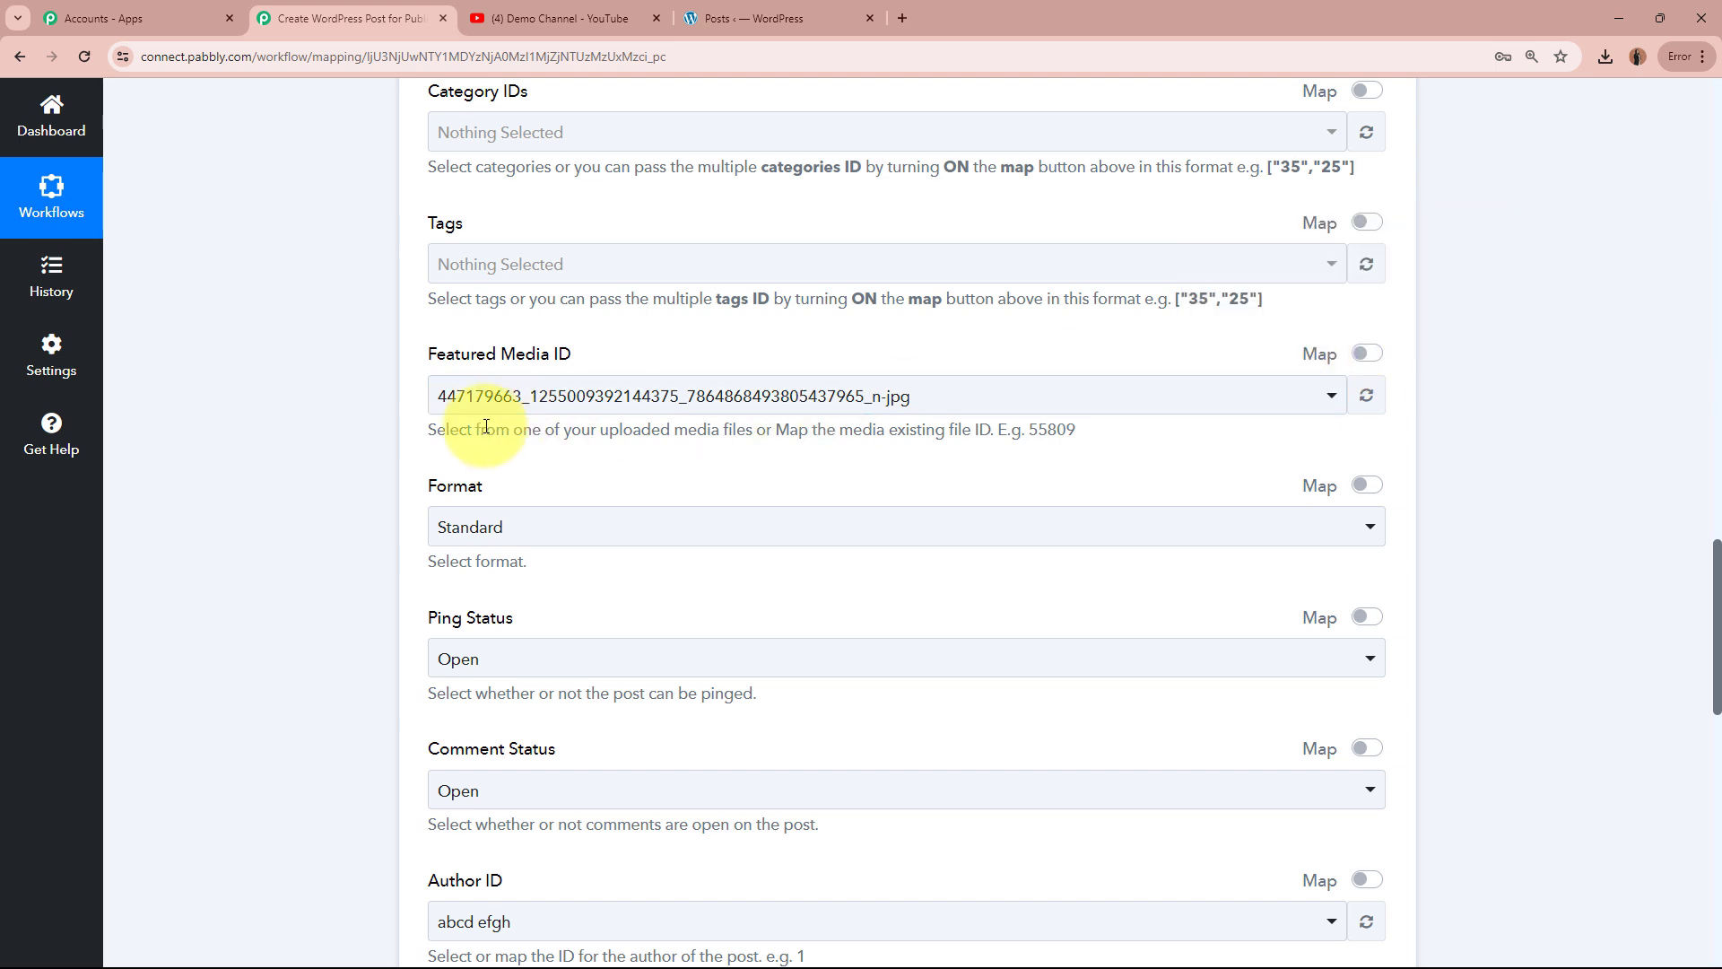
left_click(1365, 356)
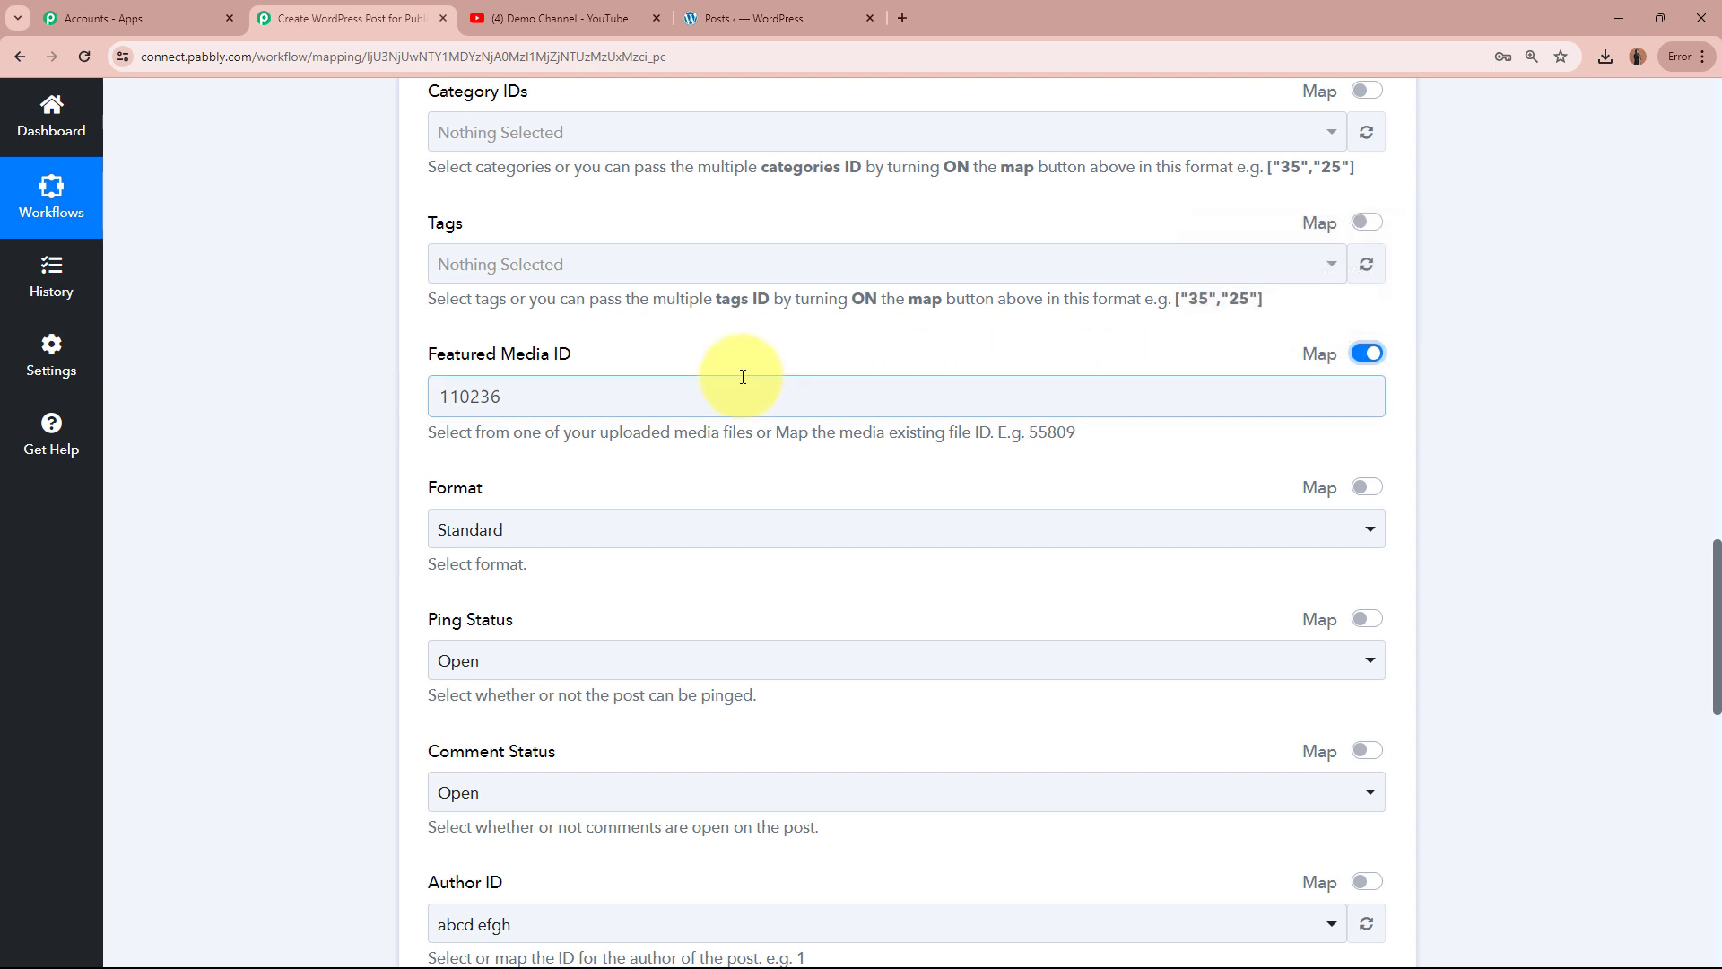
left_click(635, 392)
key("ctrl+a")
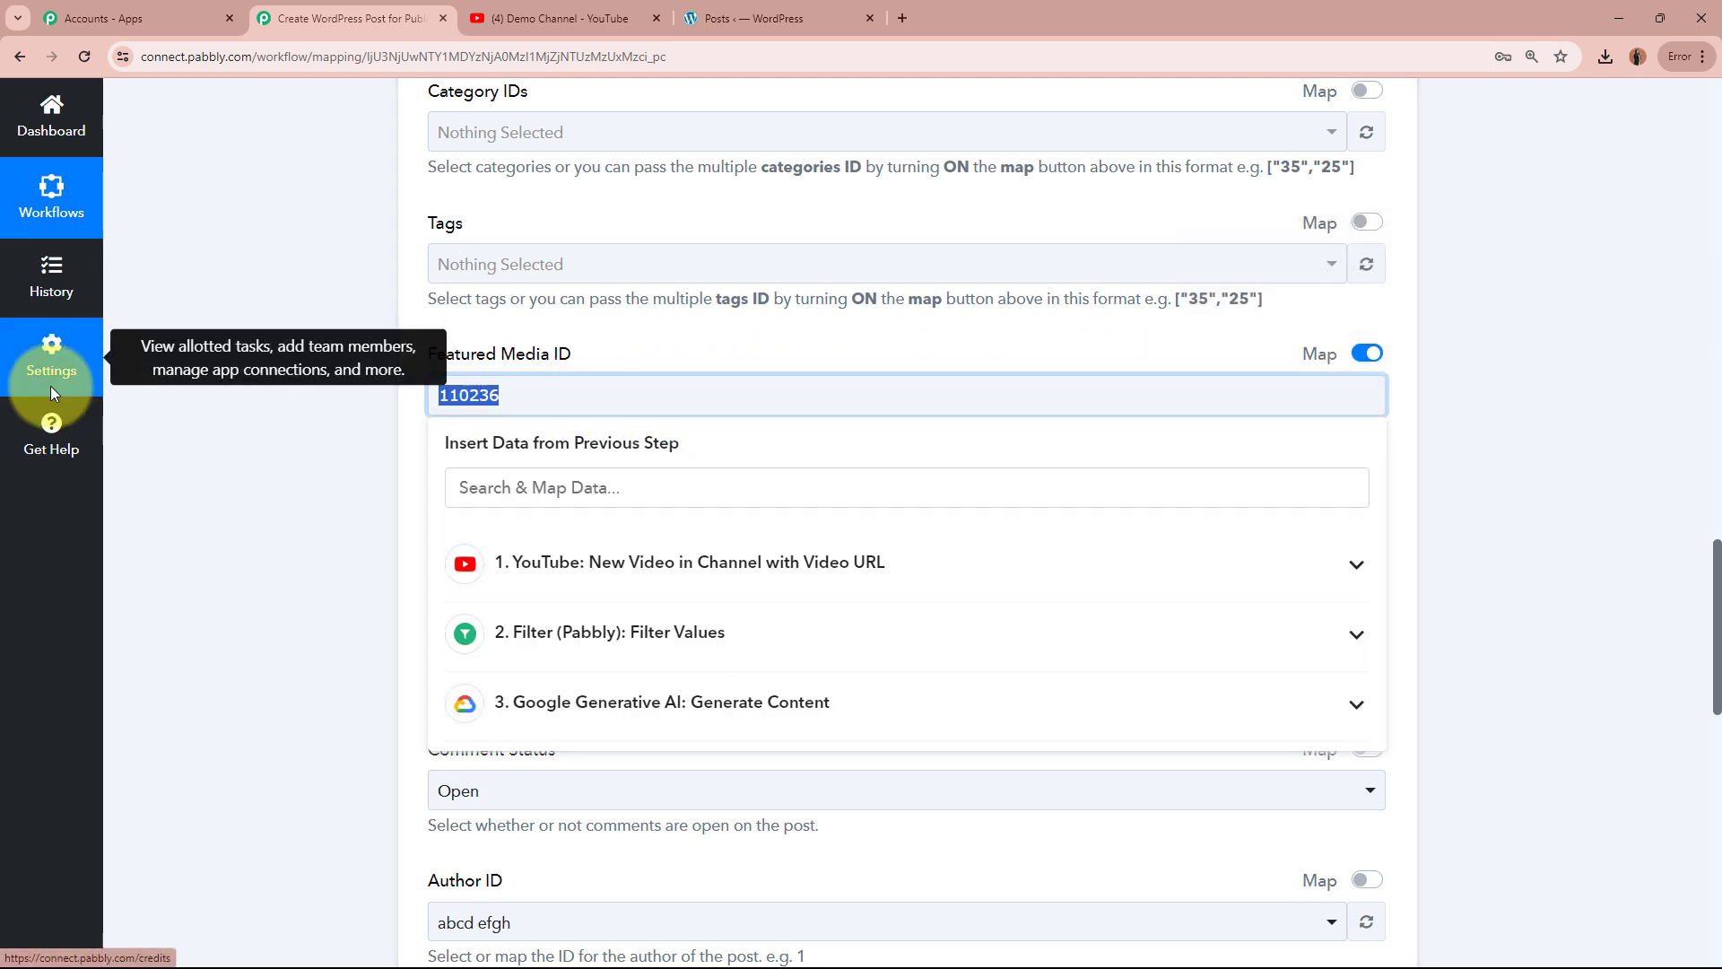
left_click(310, 562)
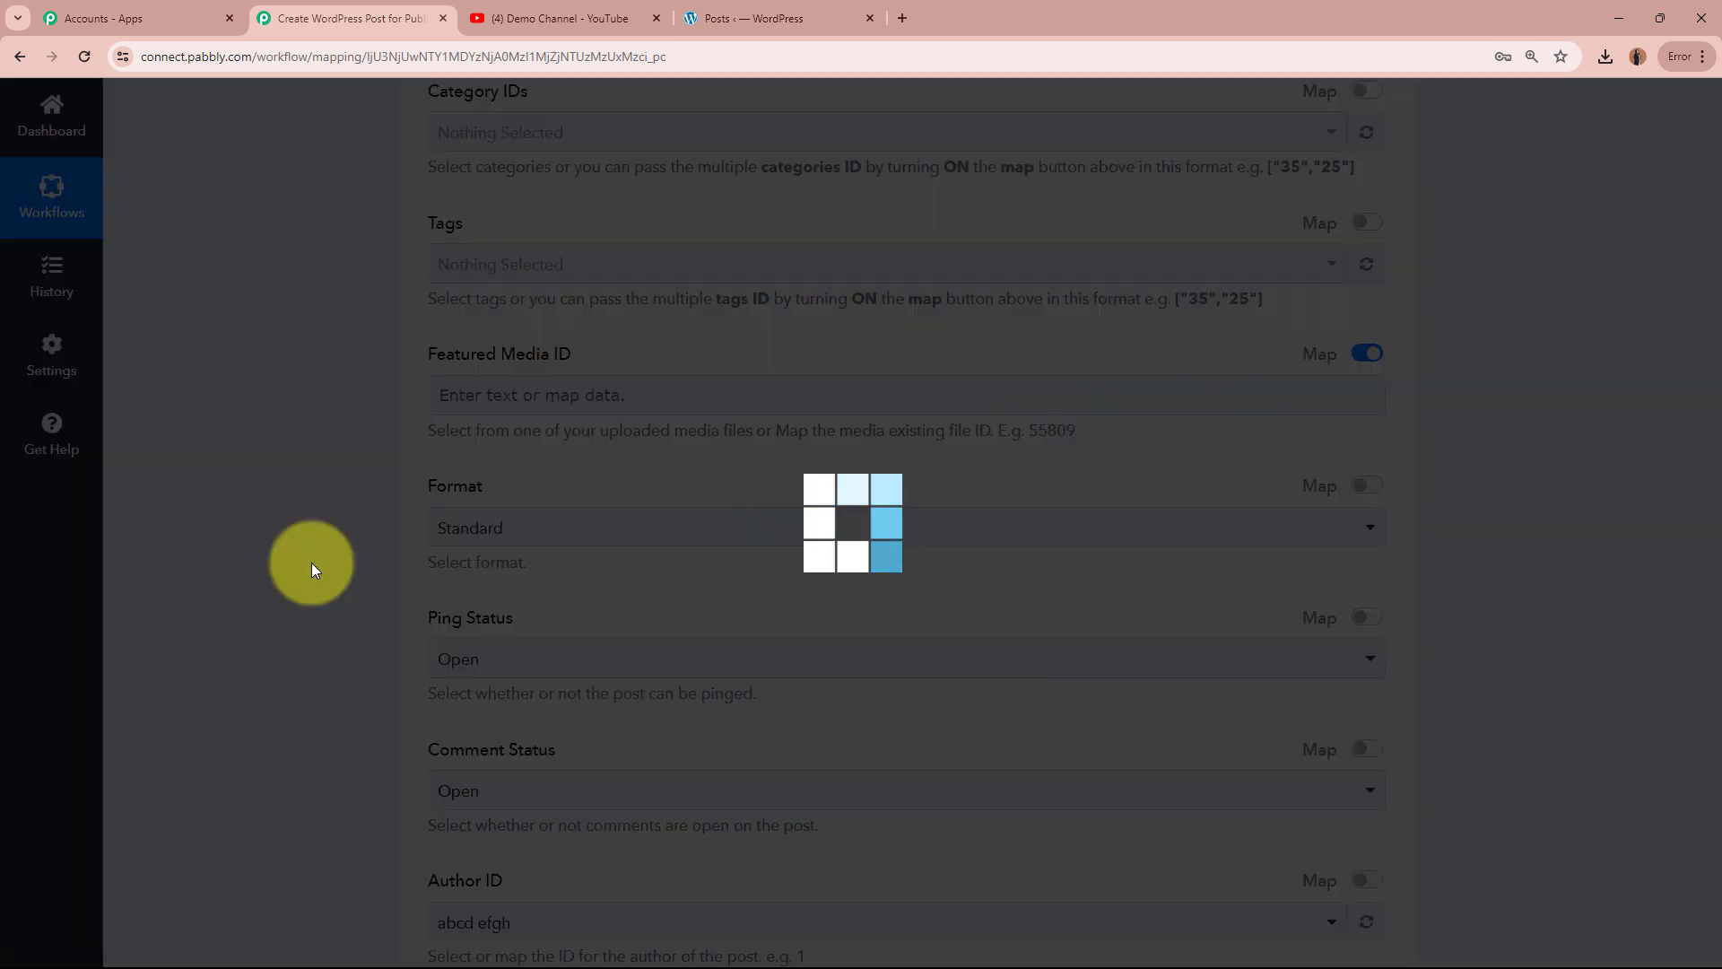
Set the WordPress post's Format to Standard and its Ping Status to Open
scroll(534, 361, "down", 2)
left_click(534, 361)
left_click(548, 453)
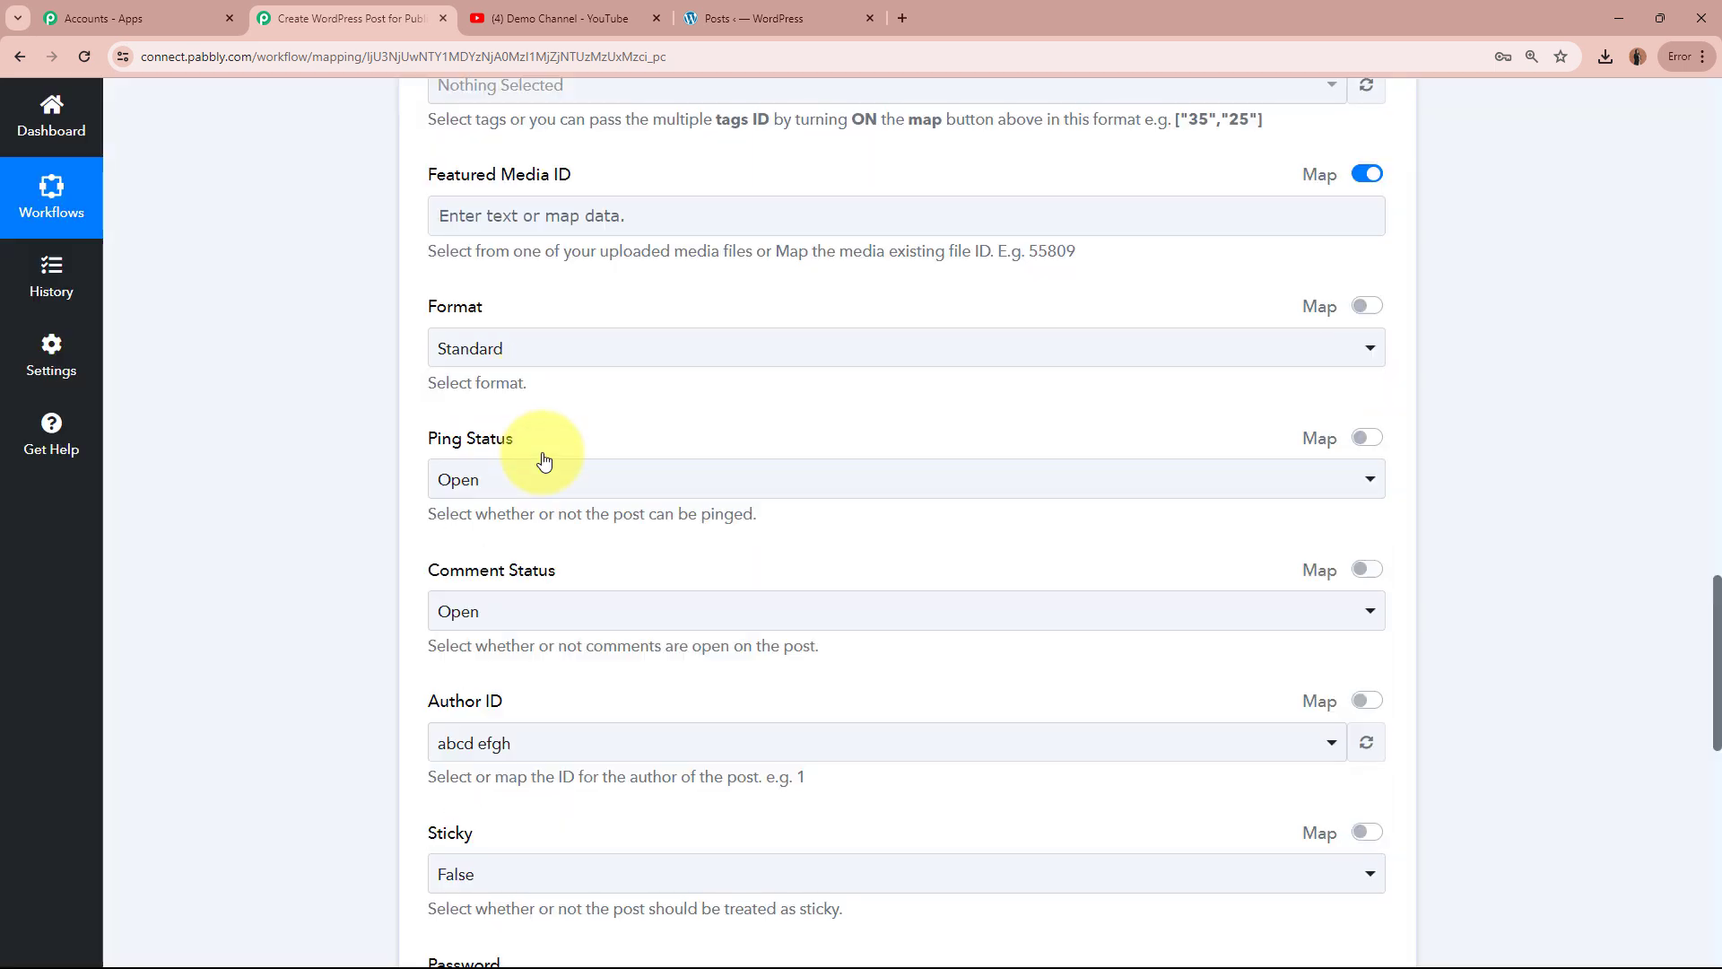
scroll(354, 424, "down", 1)
scroll(354, 424, "down", 1)
left_click(568, 395)
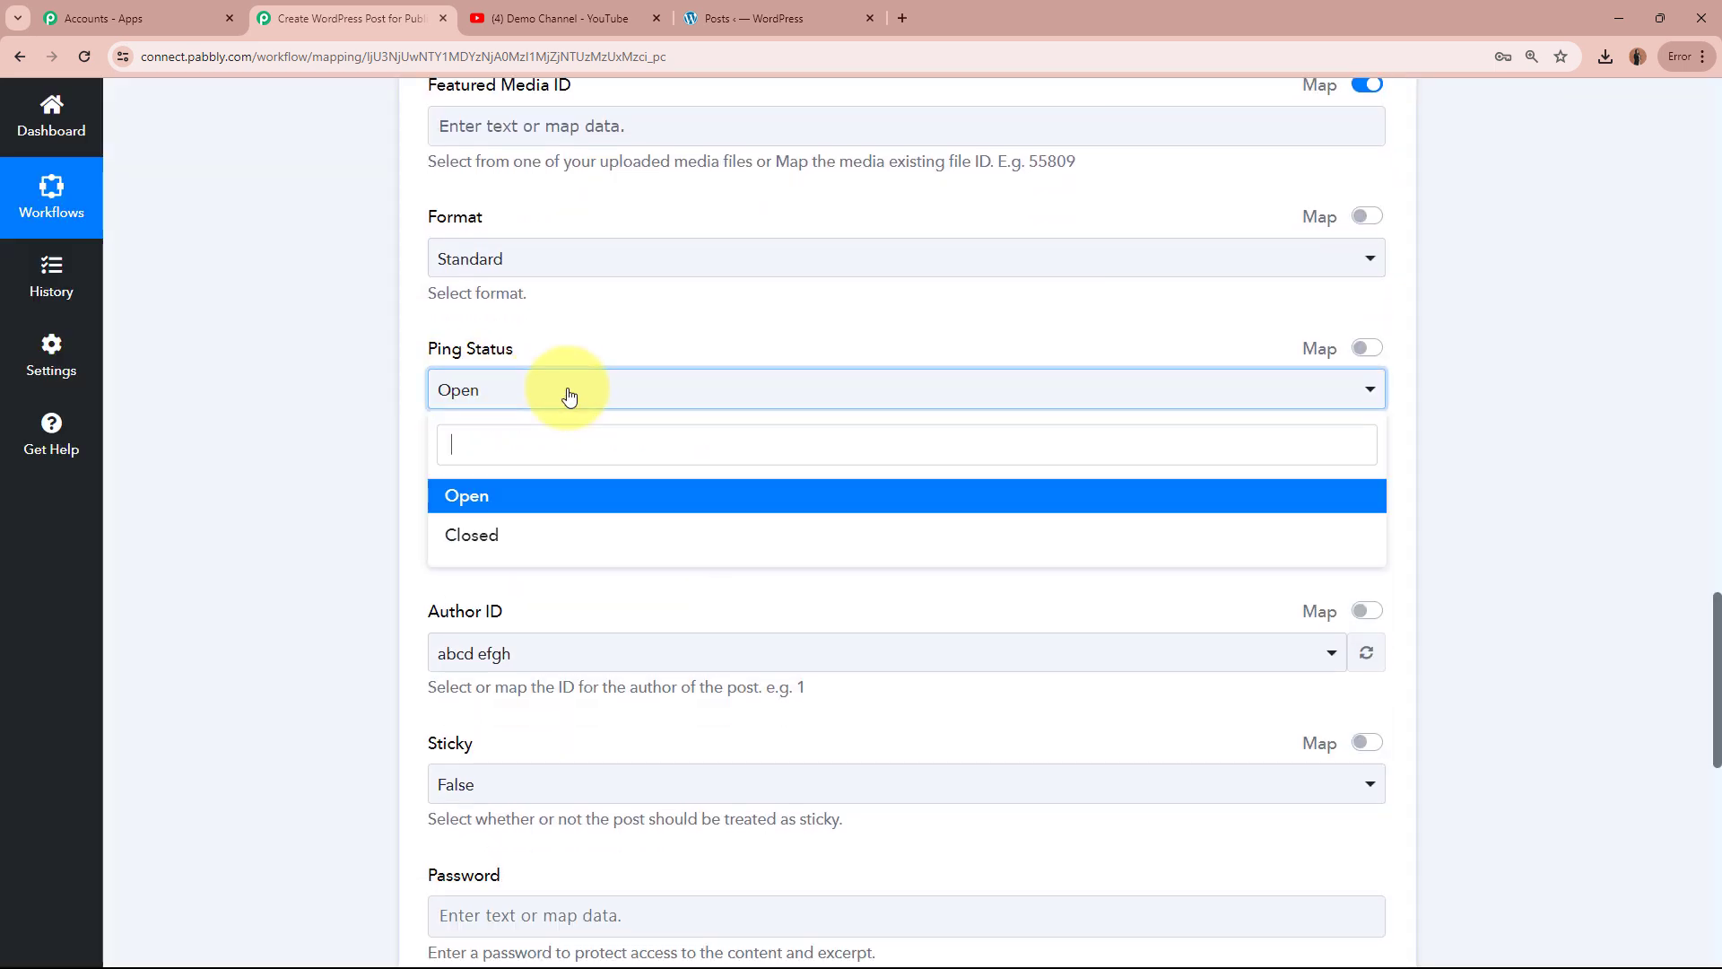
left_click(520, 496)
Set the post's Comment Status to Open and select the existing WordPress author as the Author ID
scroll(325, 455, "down", 1)
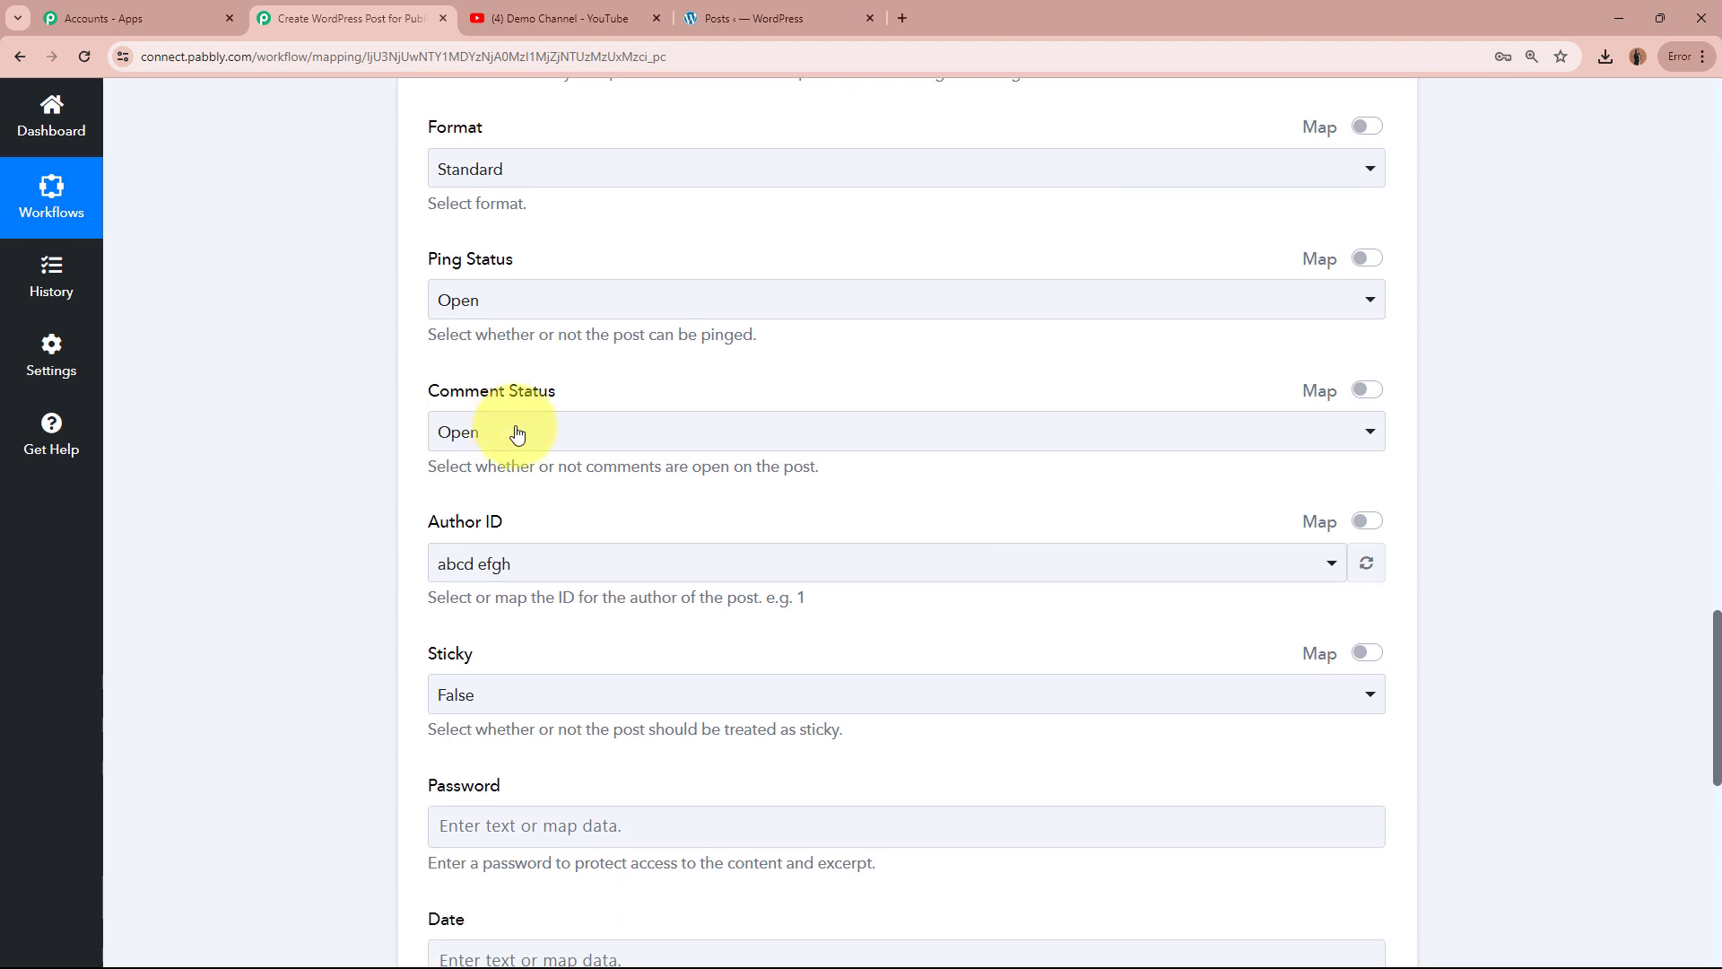
left_click(515, 432)
left_click(504, 537)
scroll(341, 432, "down", 2)
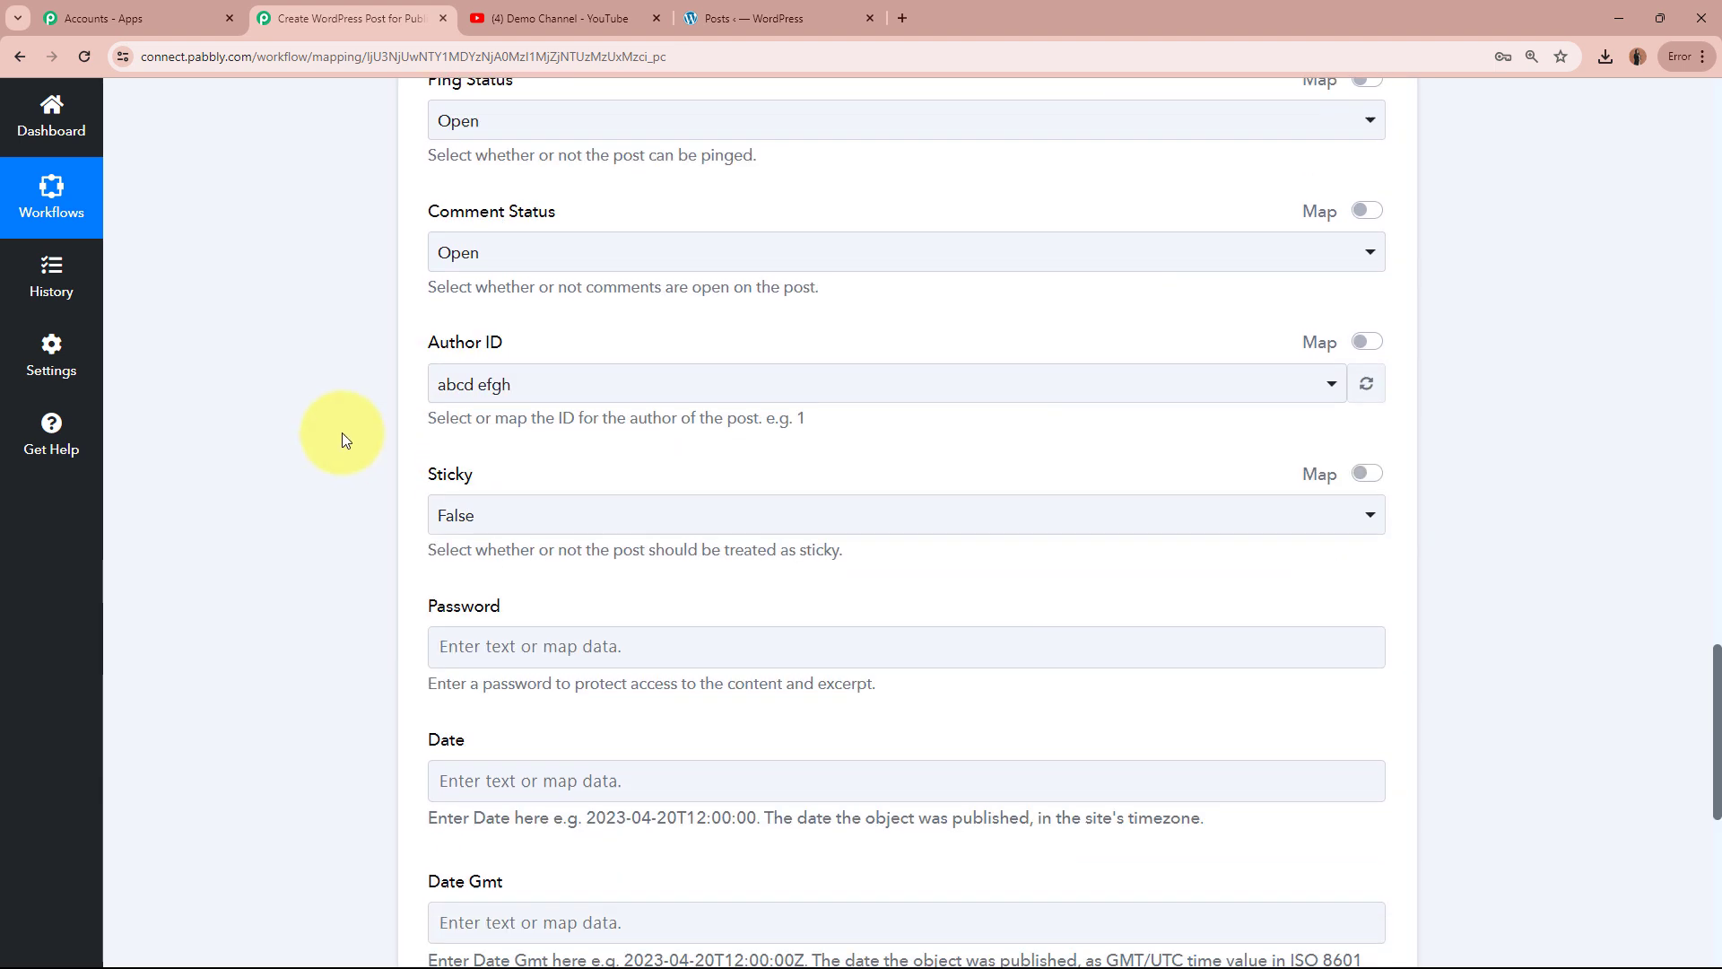
left_click(540, 386)
left_click(538, 487)
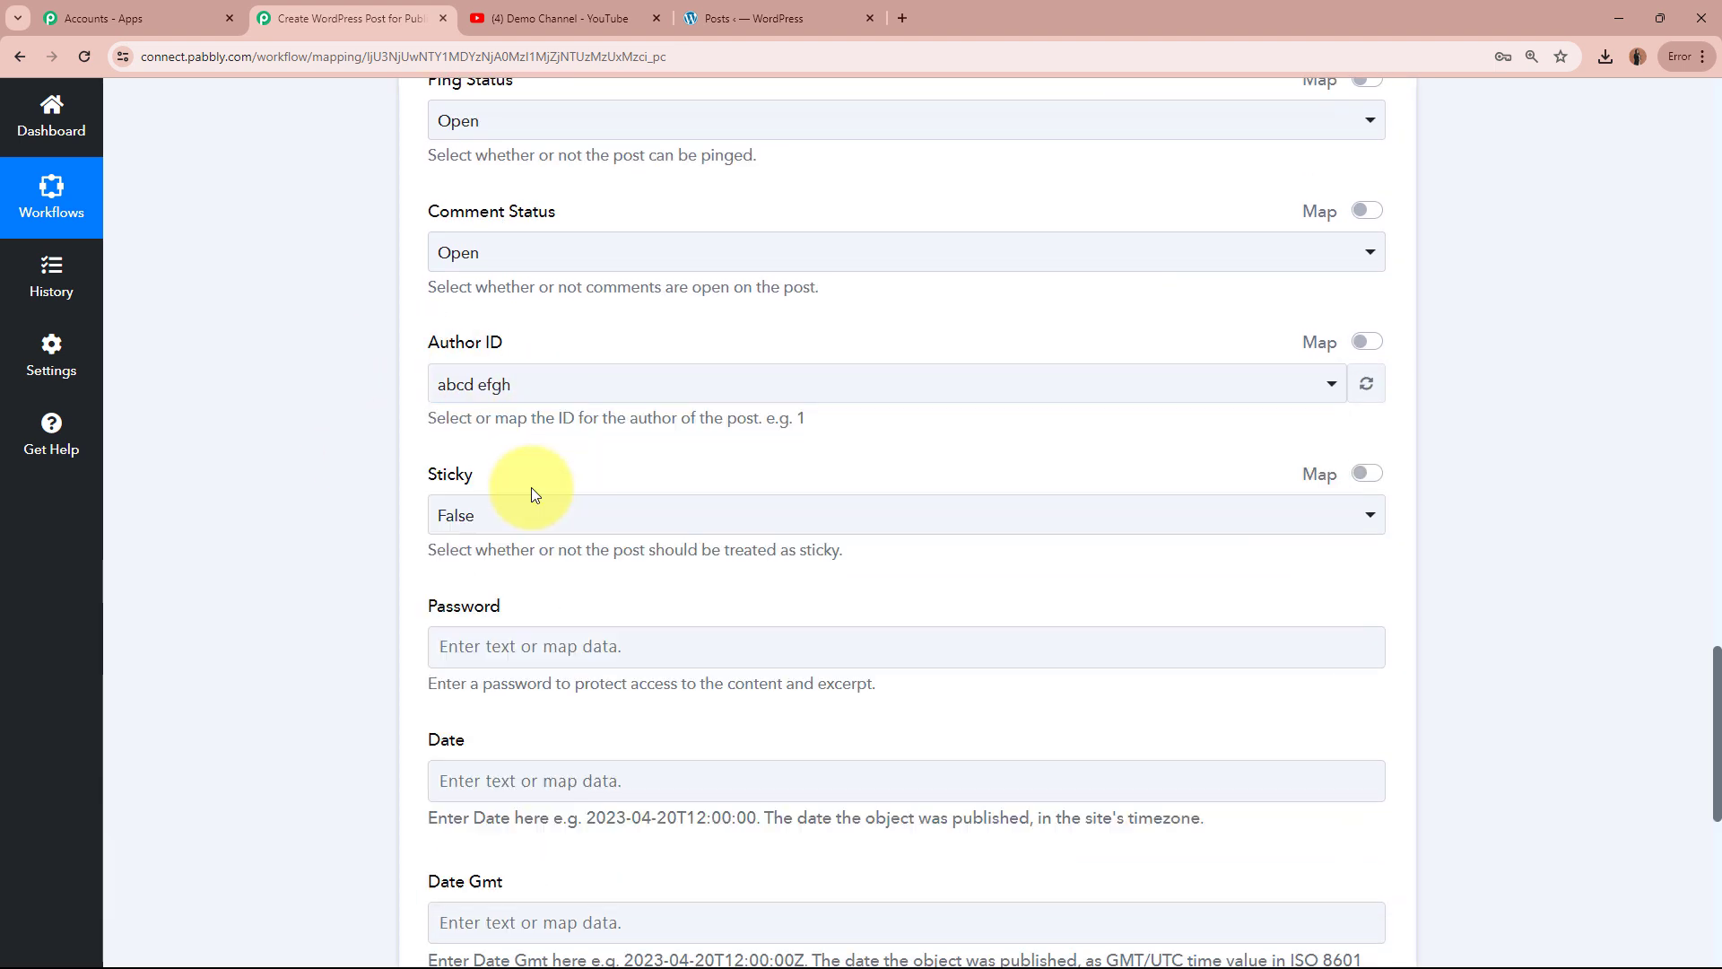
Set the WordPress post's Sticky option to False
scroll(375, 436, "down", 2)
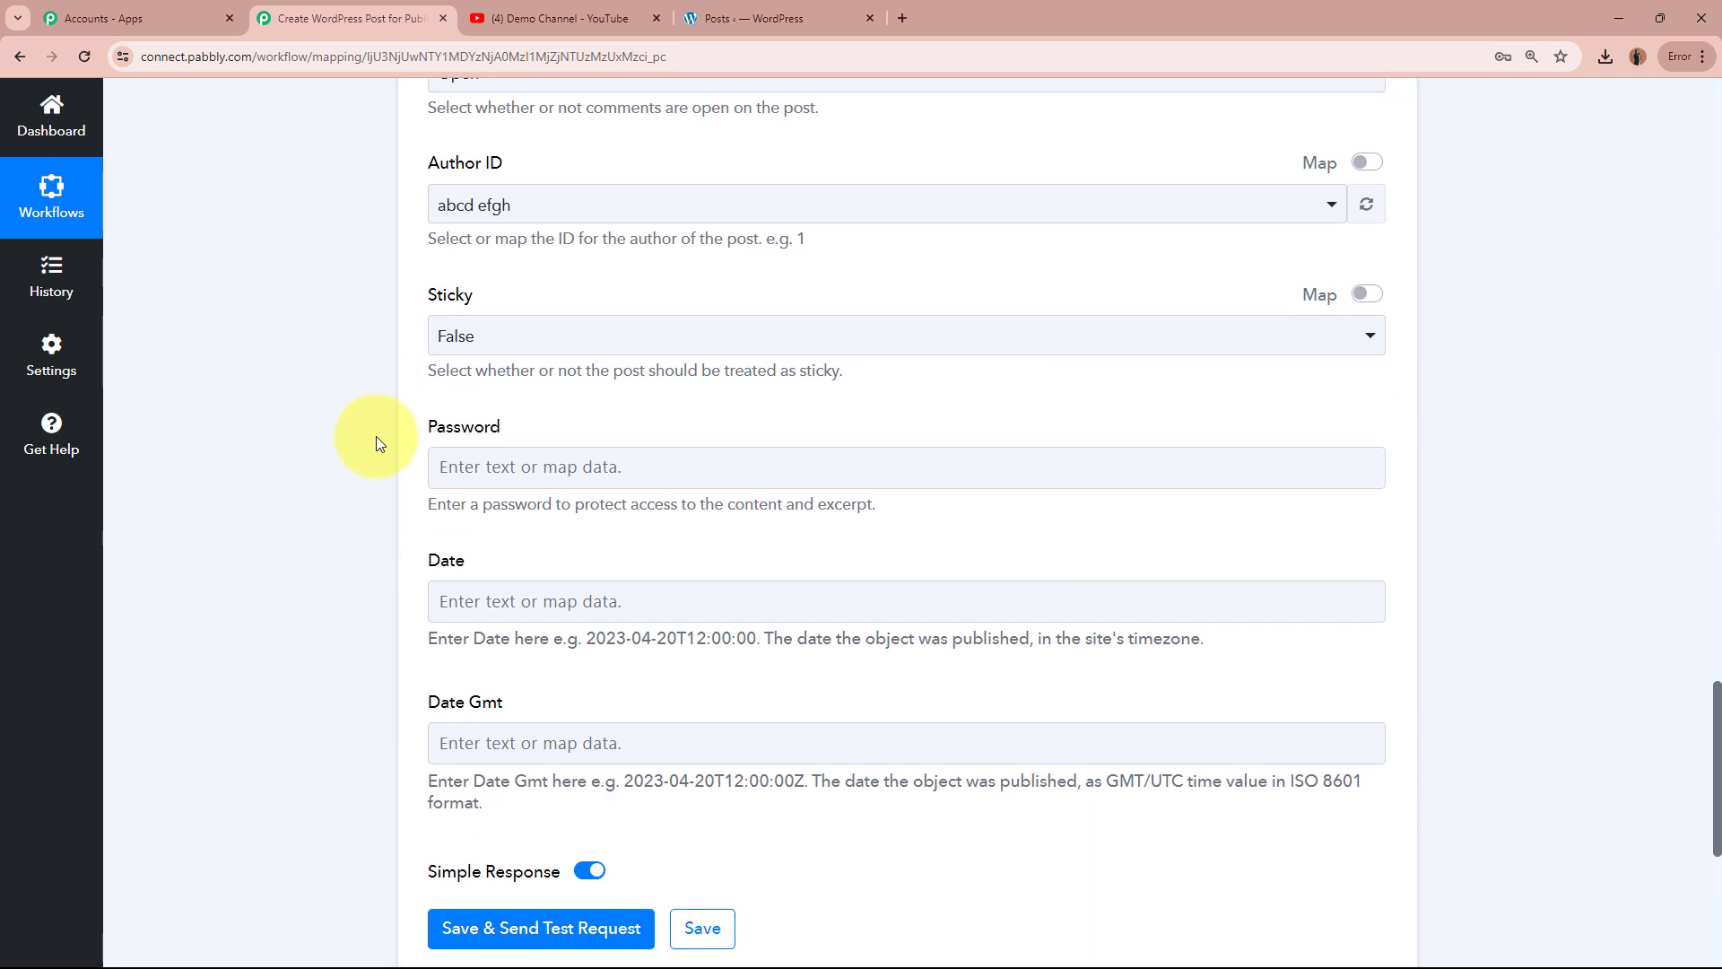
left_click(556, 333)
left_click(546, 432)
Leave the Password and date fields empty, save the WordPress action and send a test request
scroll(359, 388, "down", 1)
scroll(359, 388, "down", 1)
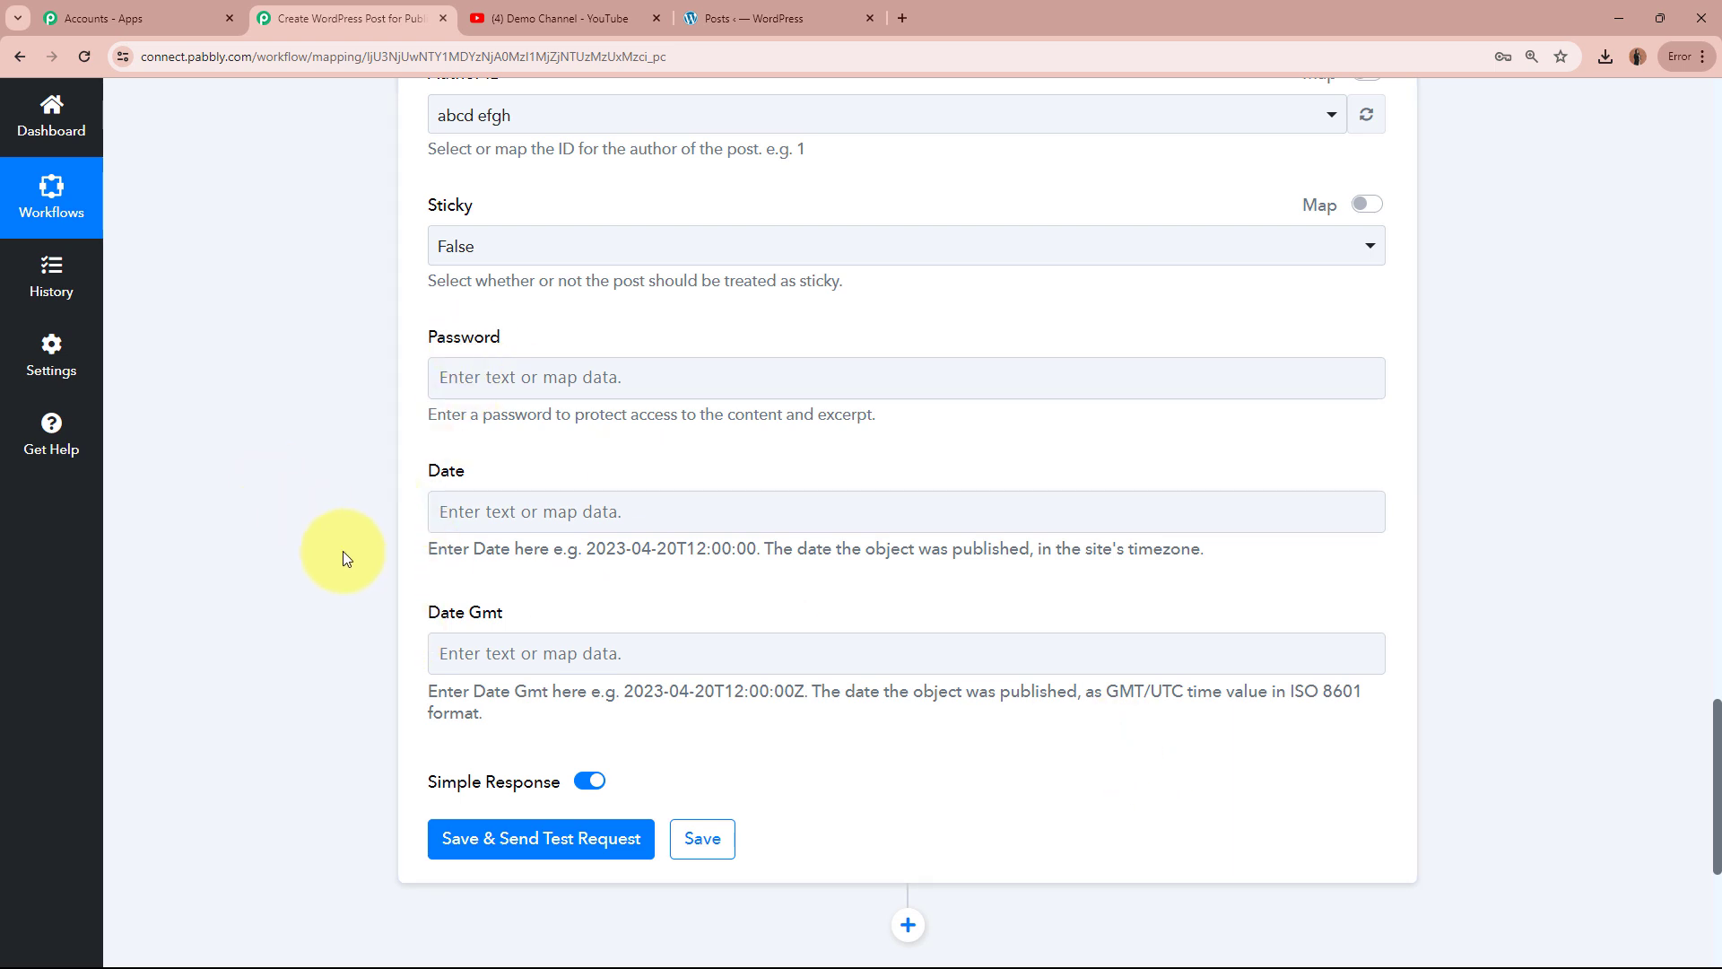
scroll(339, 552, "down", 3)
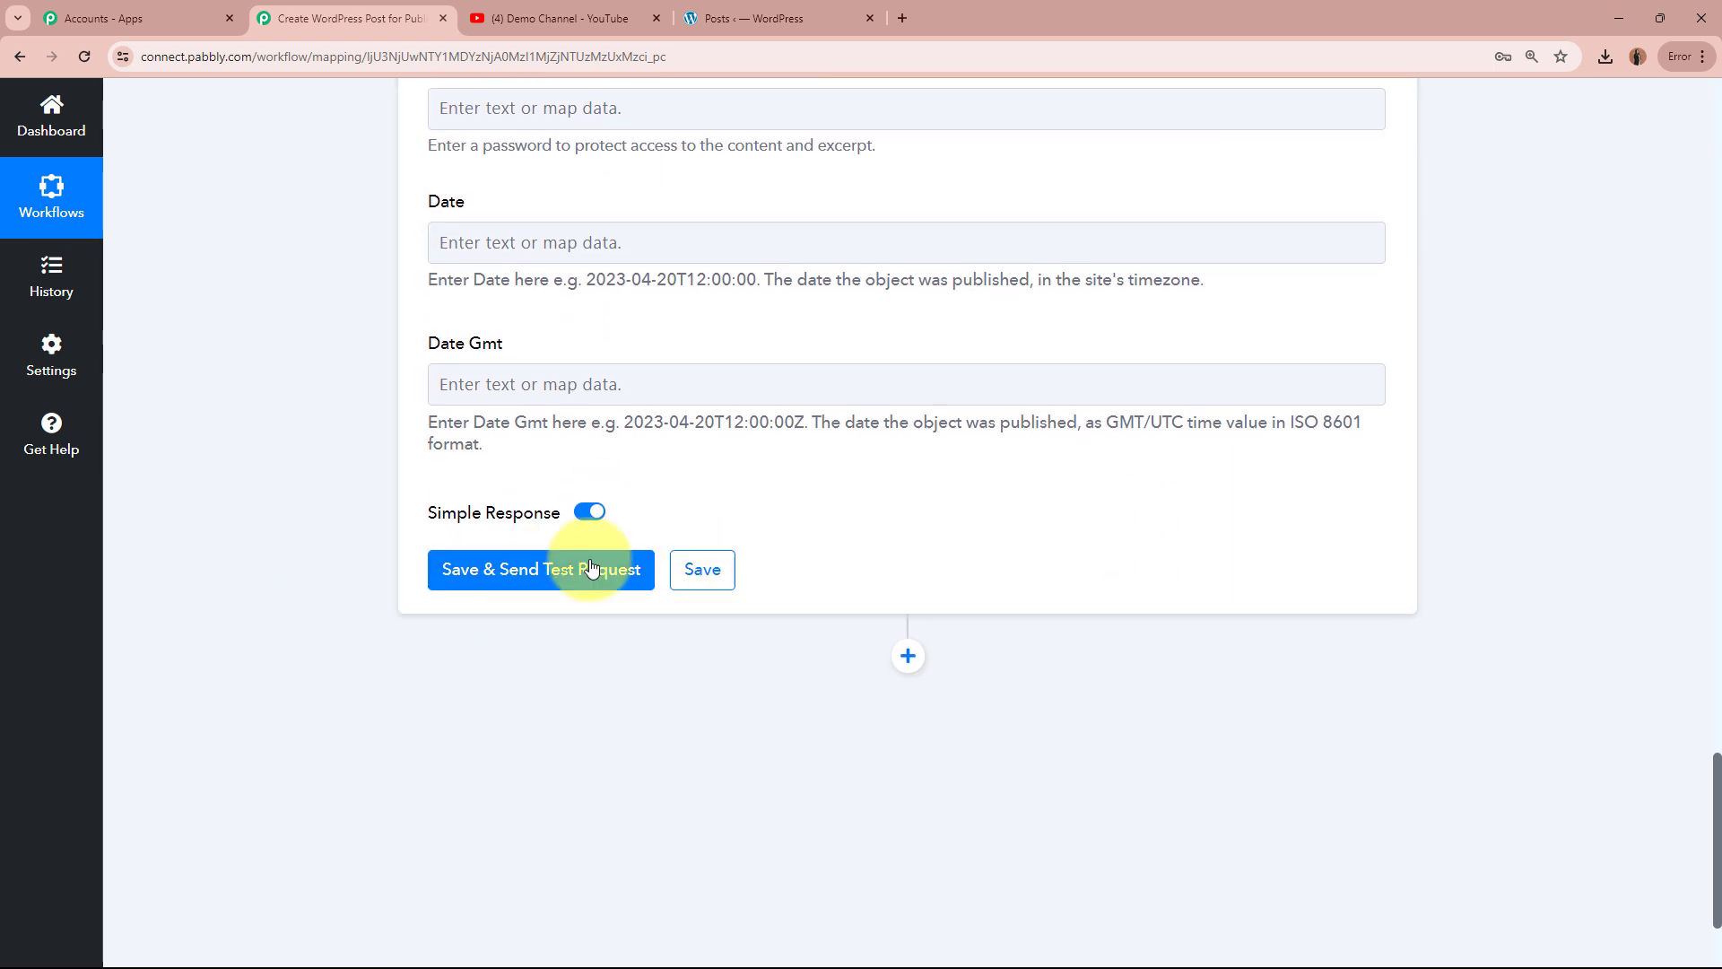
left_click(574, 570)
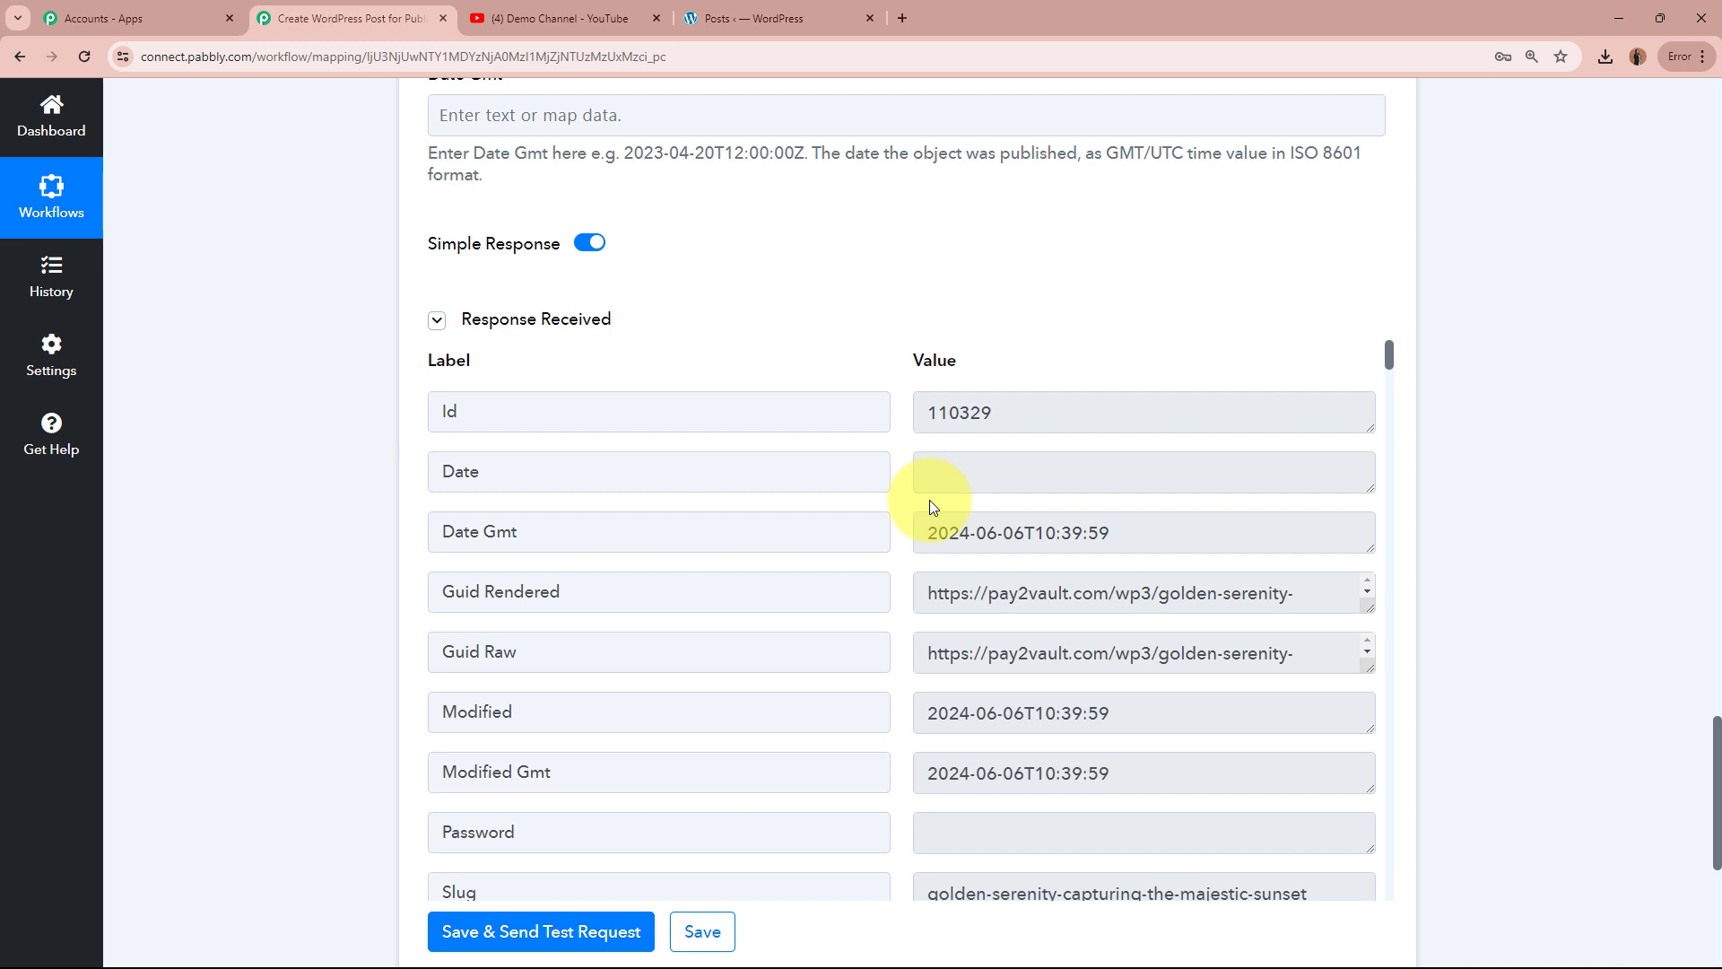
Switch to the WordPress admin and reload the Posts list to check for the new post
left_click(744, 18)
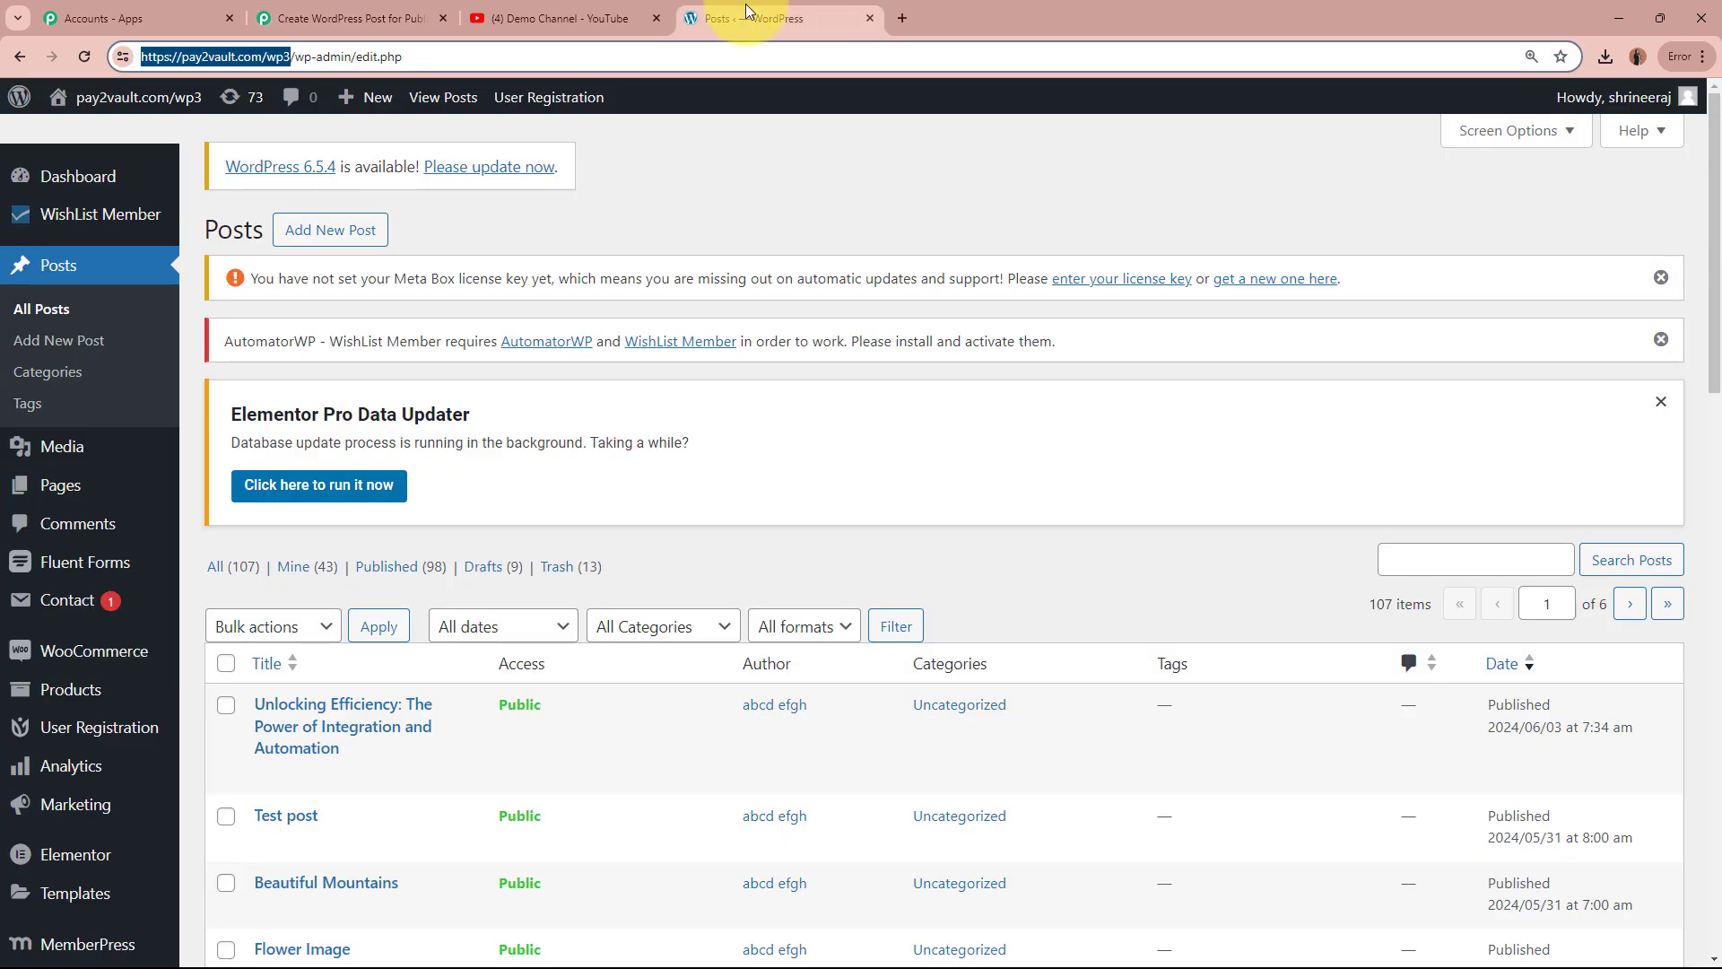
scroll(960, 499, "down", 2)
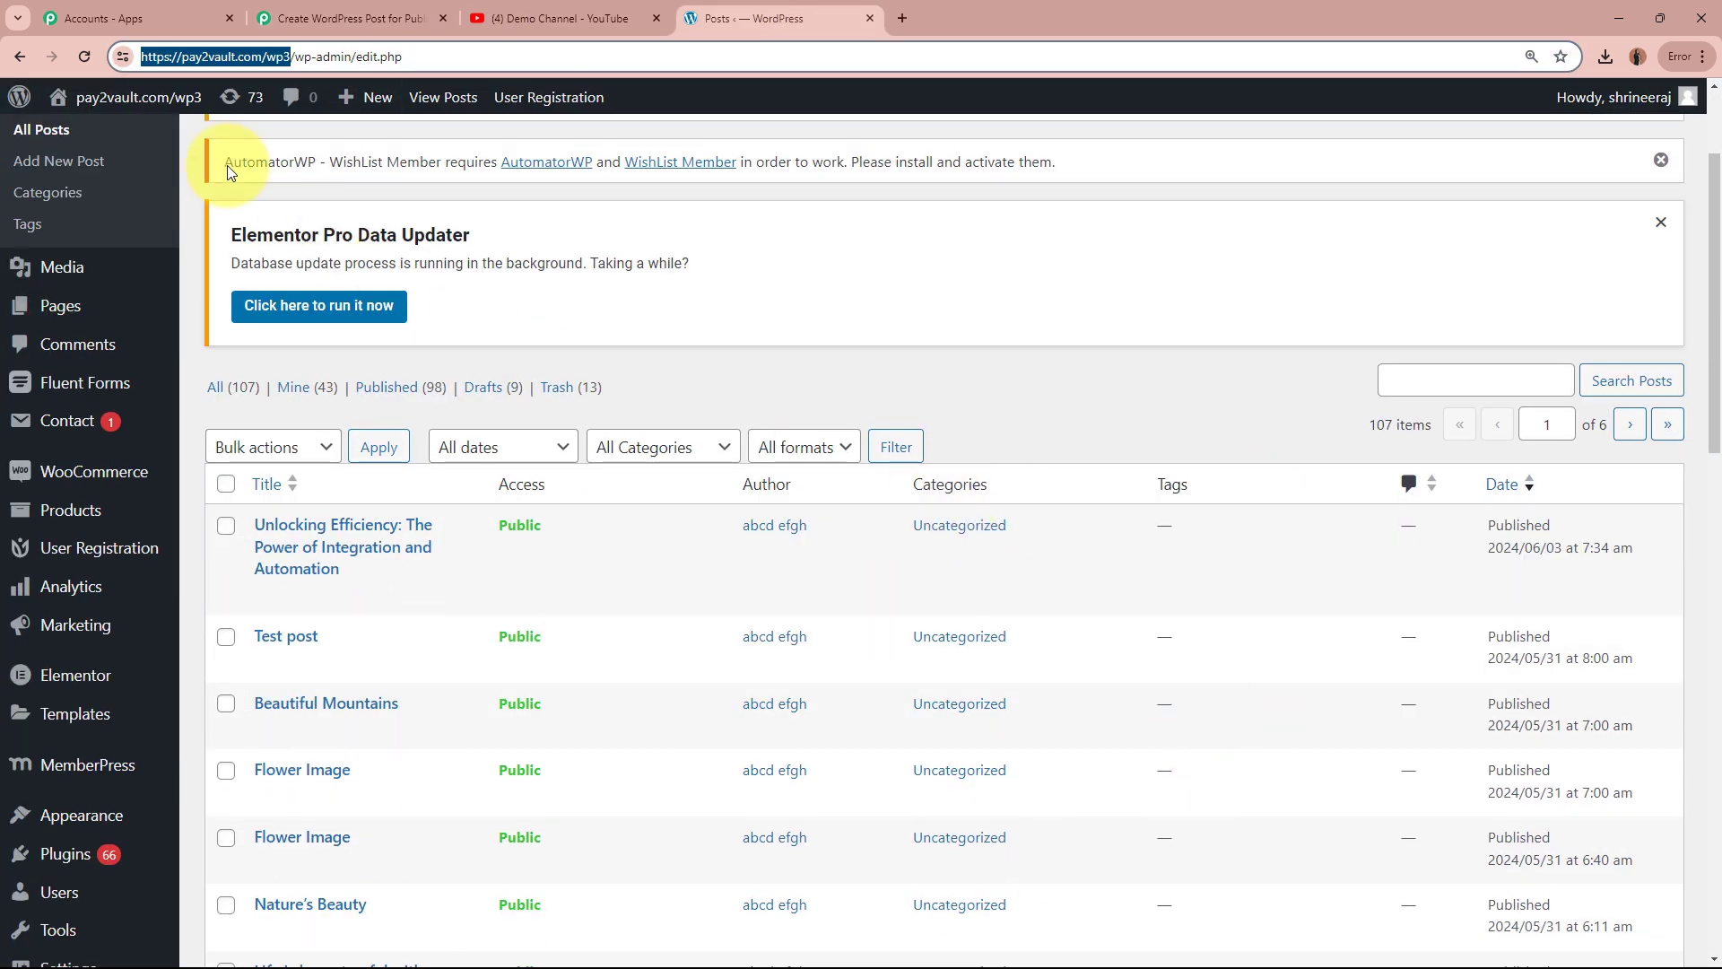
left_click(84, 56)
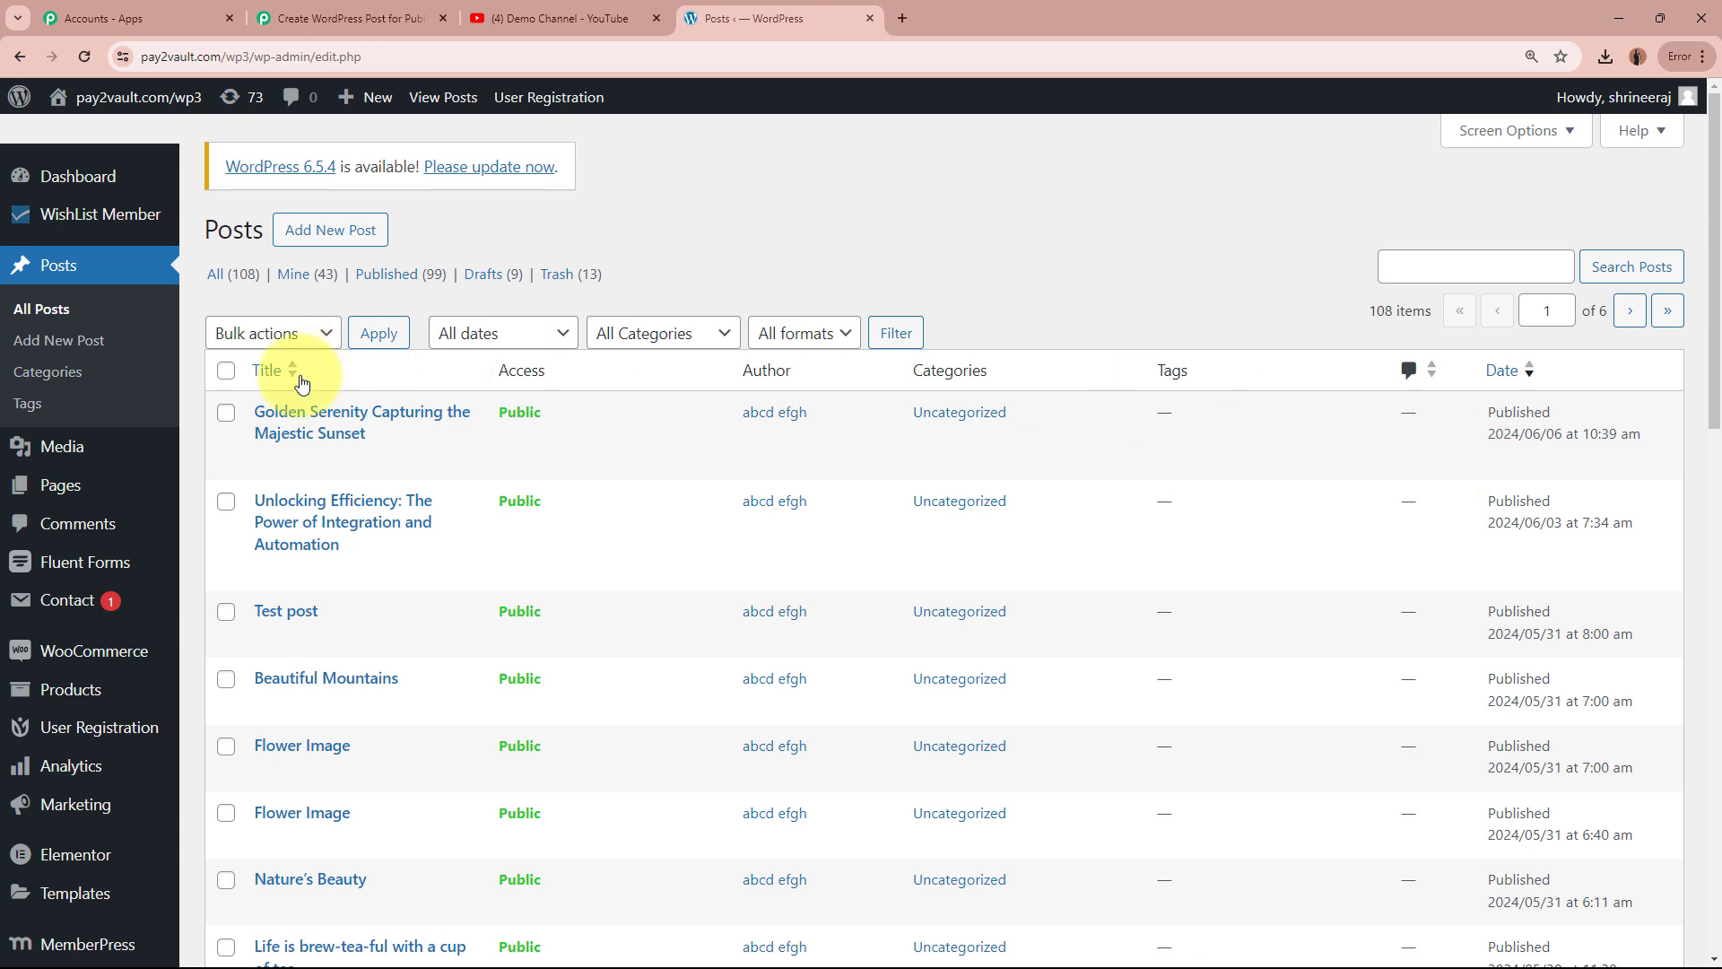
Open the "Golden Serenity Capturing the Majestic Sunset" post for editing and view its permalink in a new browser tab
left_click(327, 413)
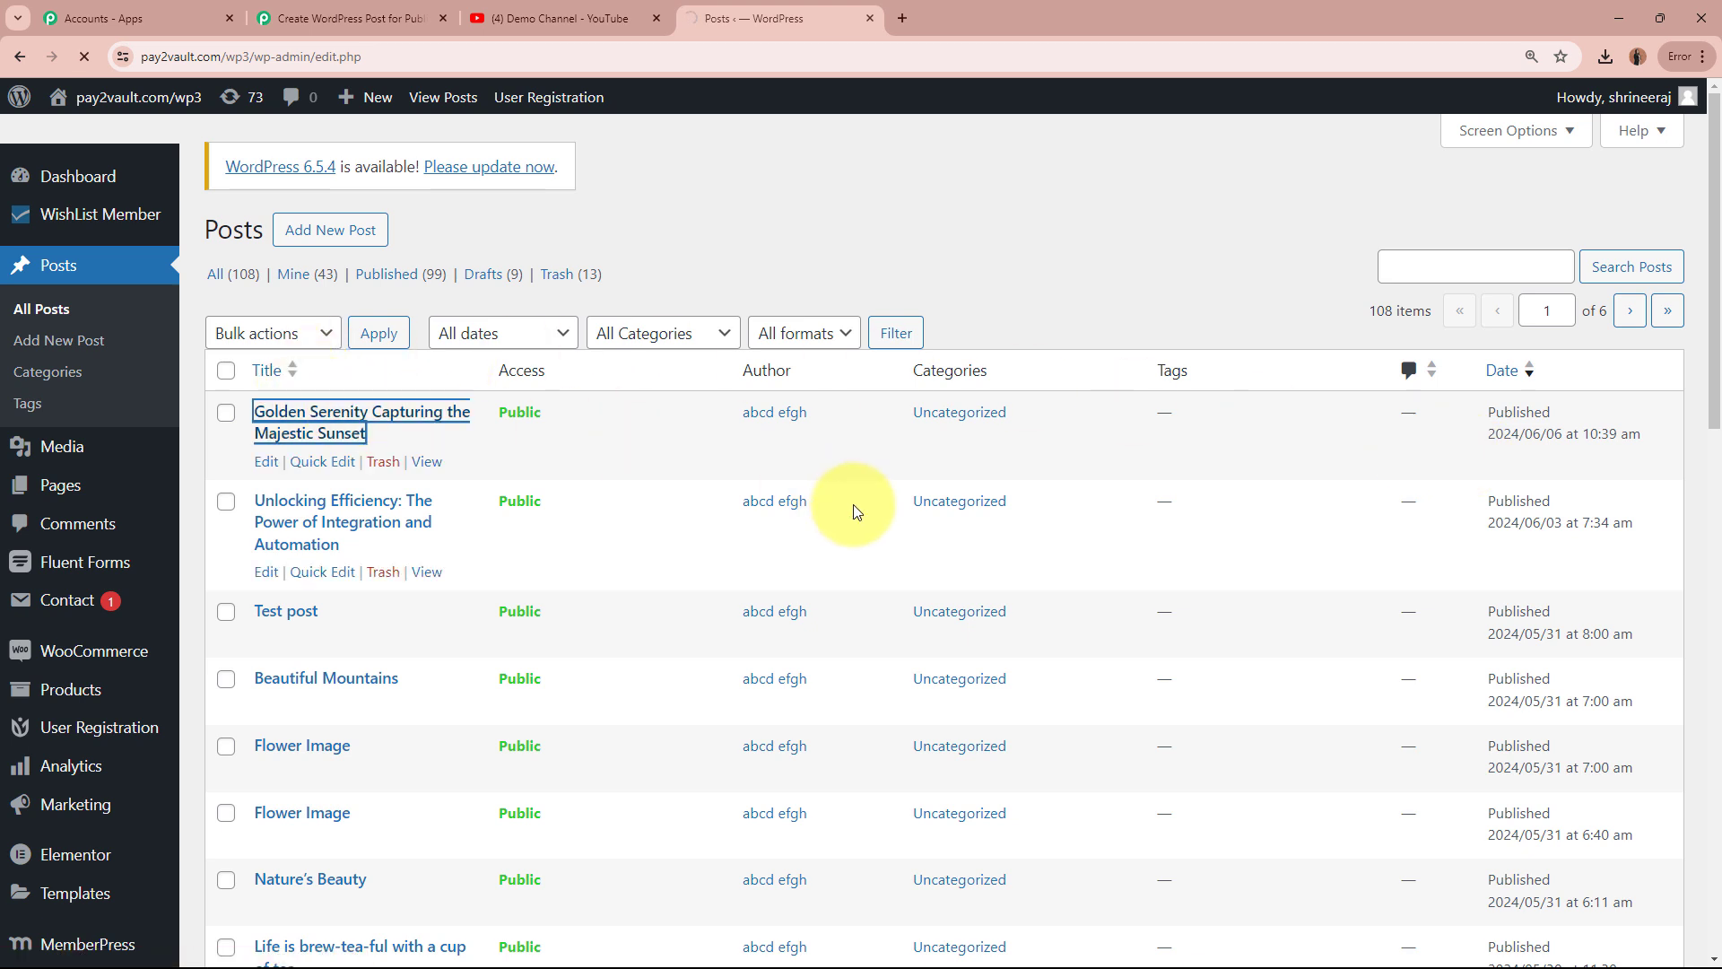
right_click(535, 625)
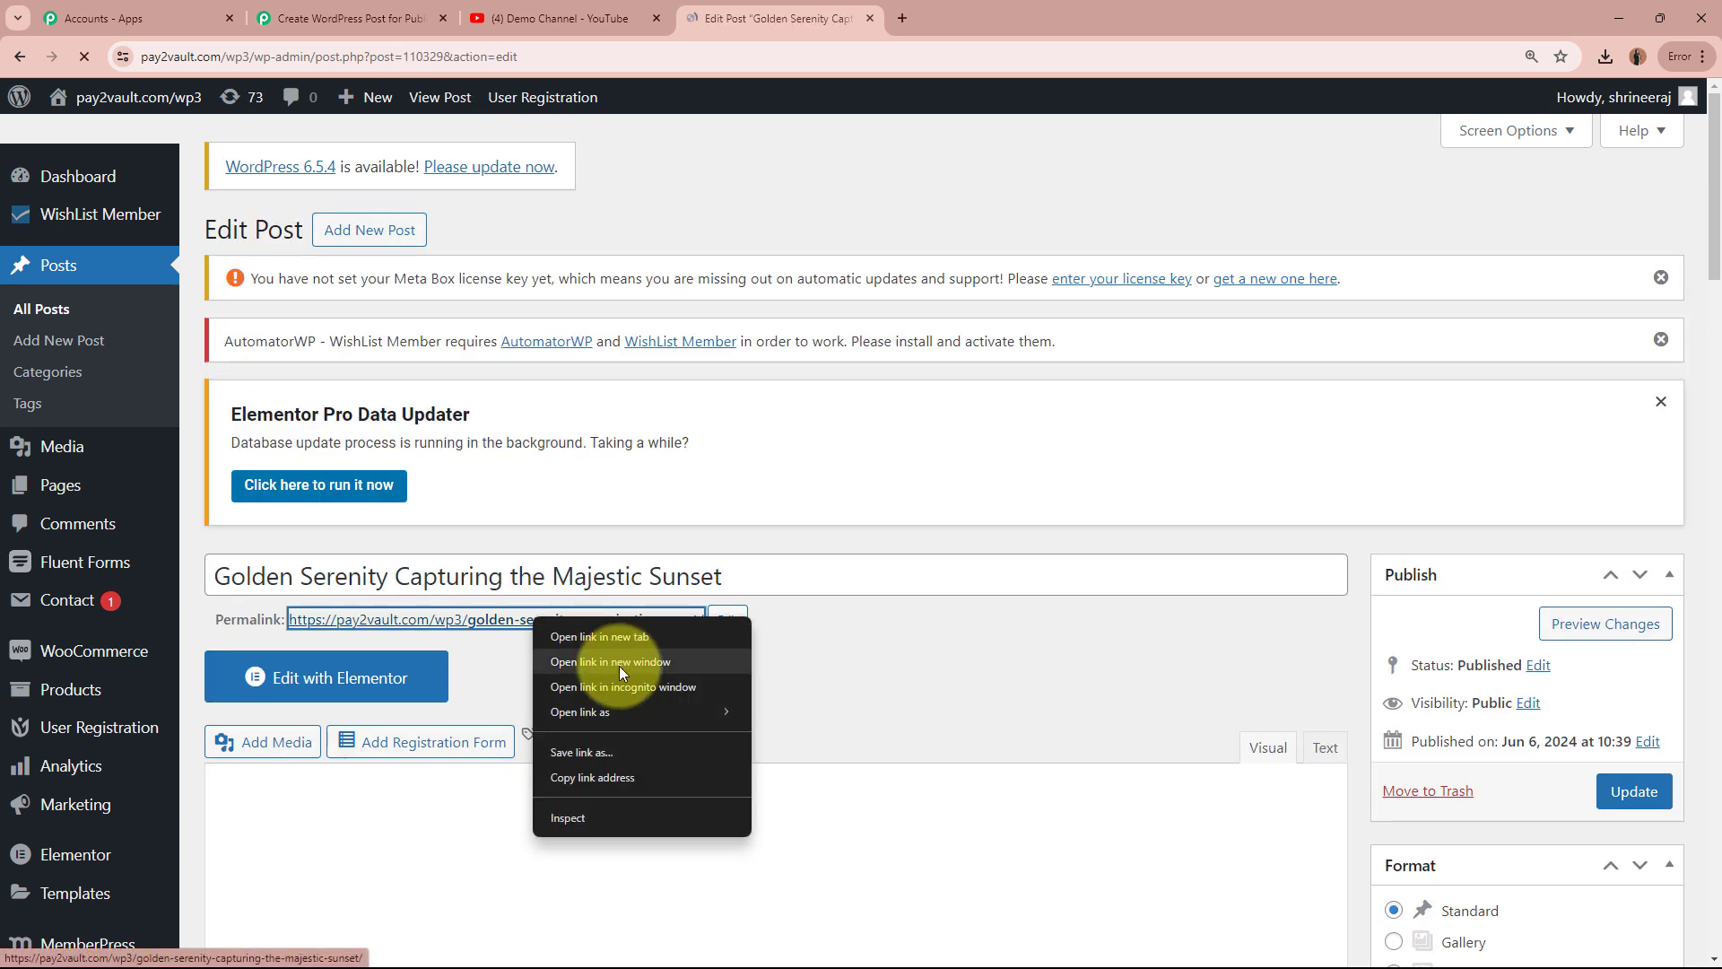
left_click(635, 639)
left_click(1055, 16)
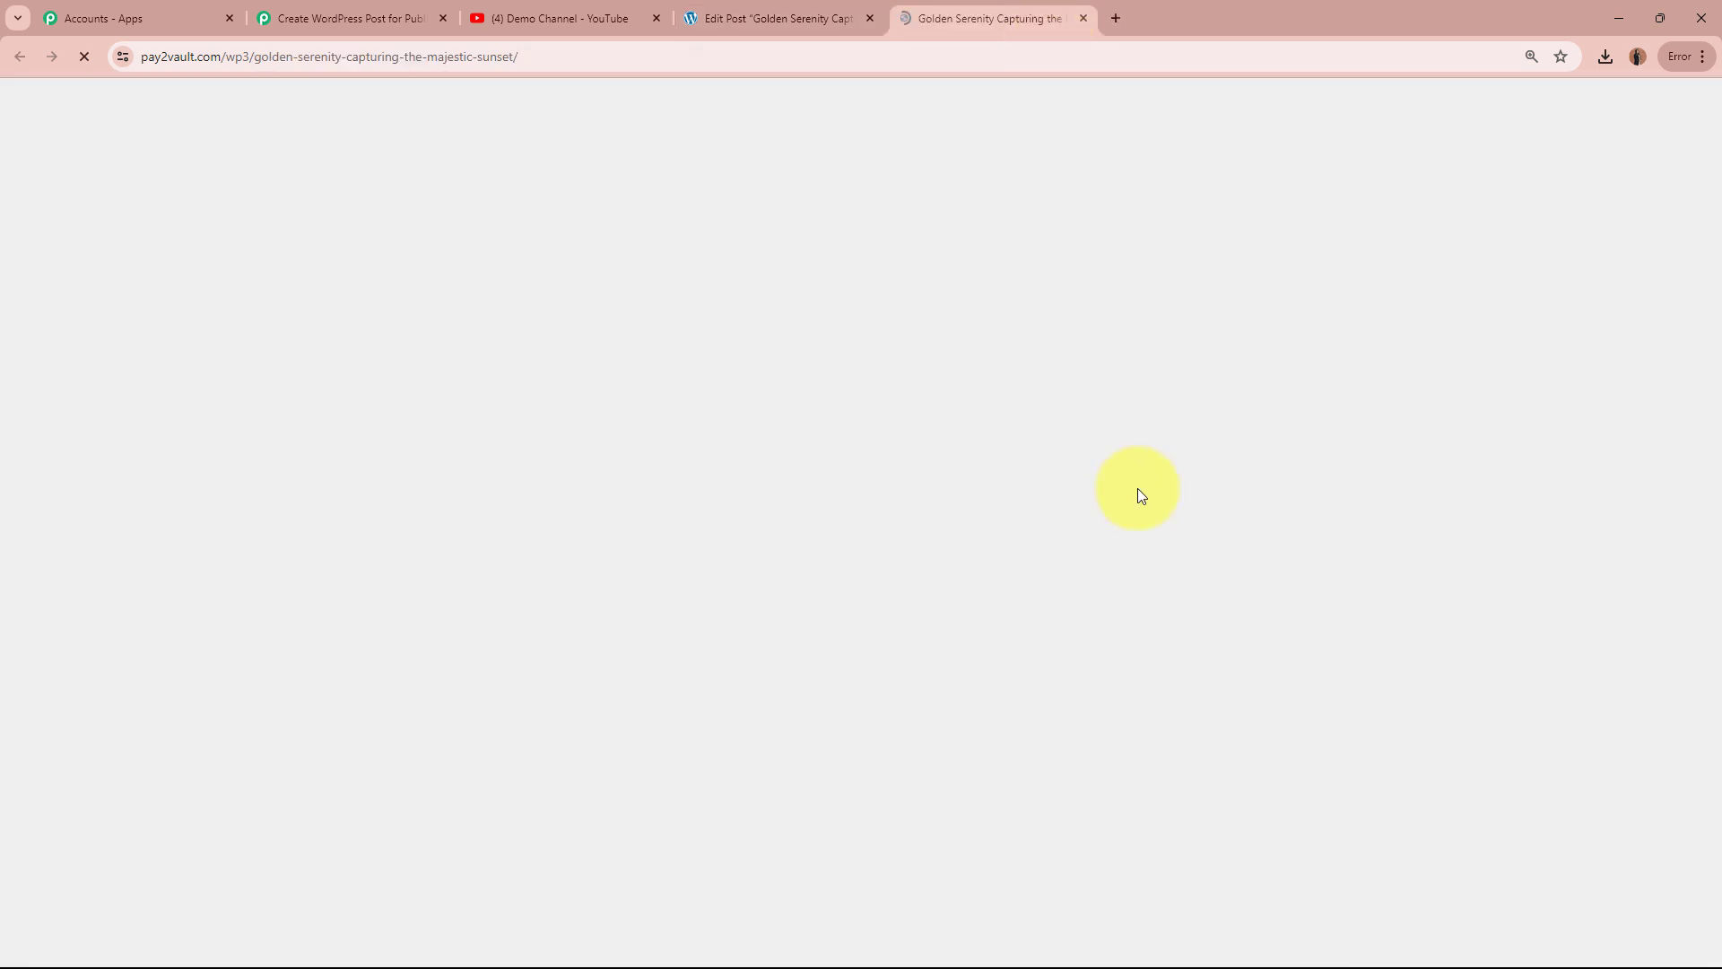
Examine the published post's title, heading and body paragraphs, and close its browser tab
scroll(117, 568, "down", 4)
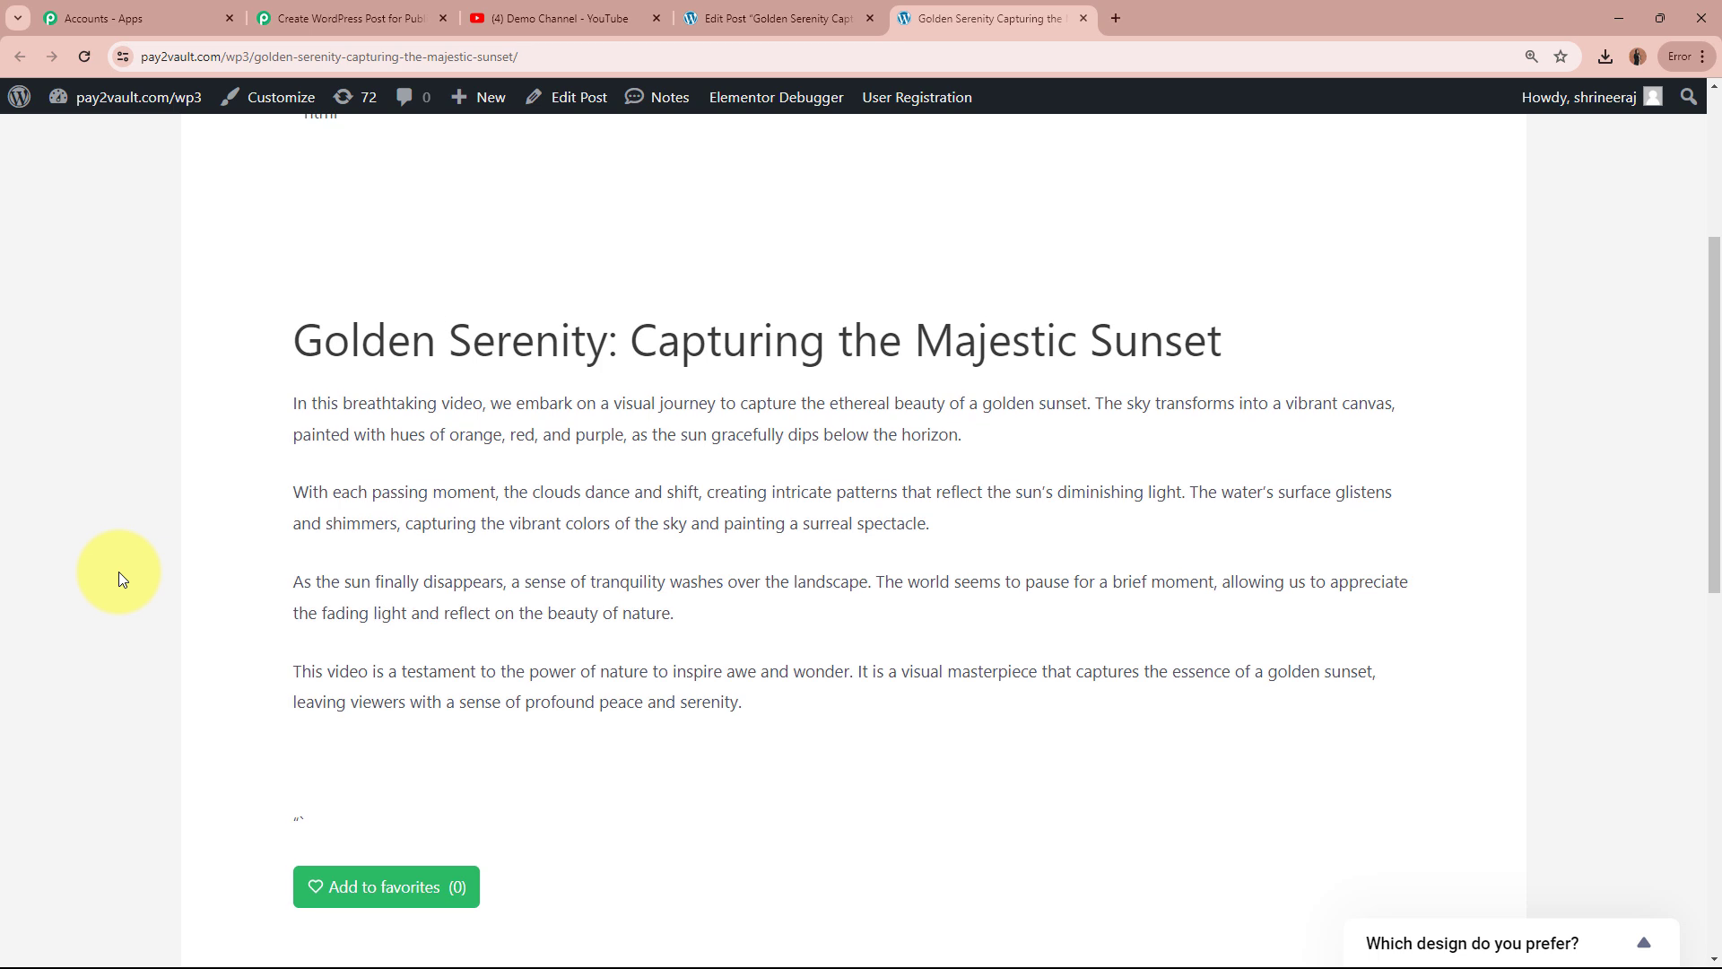
scroll(174, 554, "up", 2)
left_click_drag(280, 532, 1379, 512)
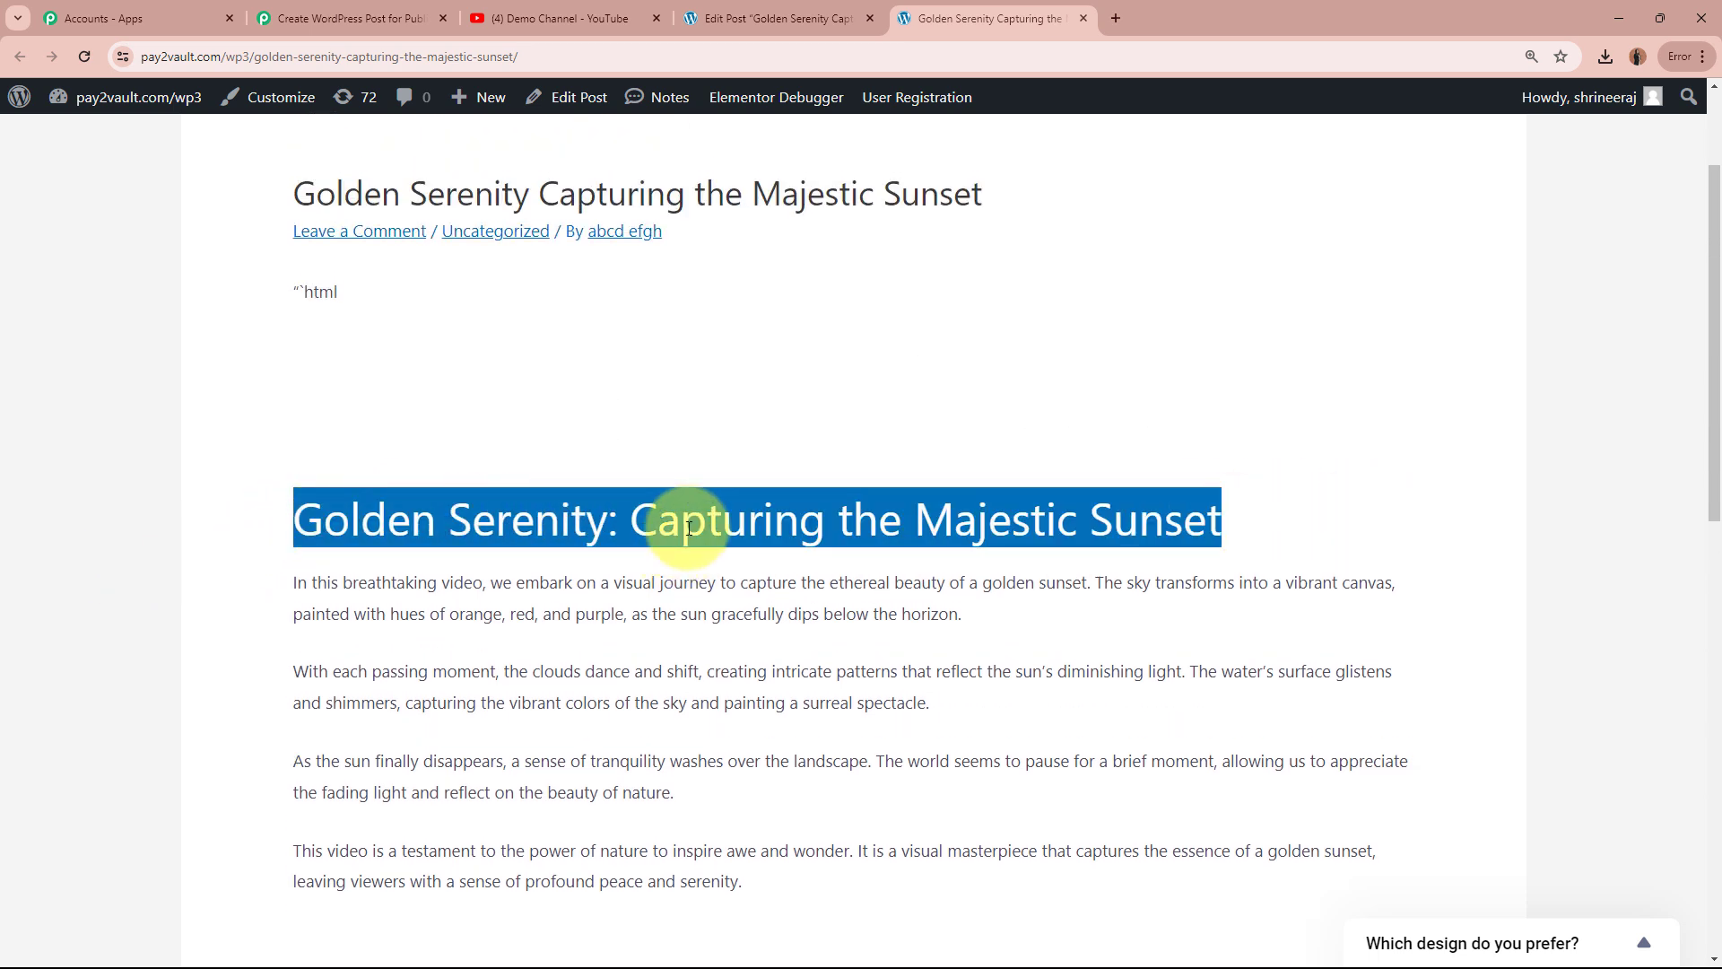
left_click(1198, 528)
scroll(1300, 628, "down", 2)
scroll(1256, 556, "down", 2)
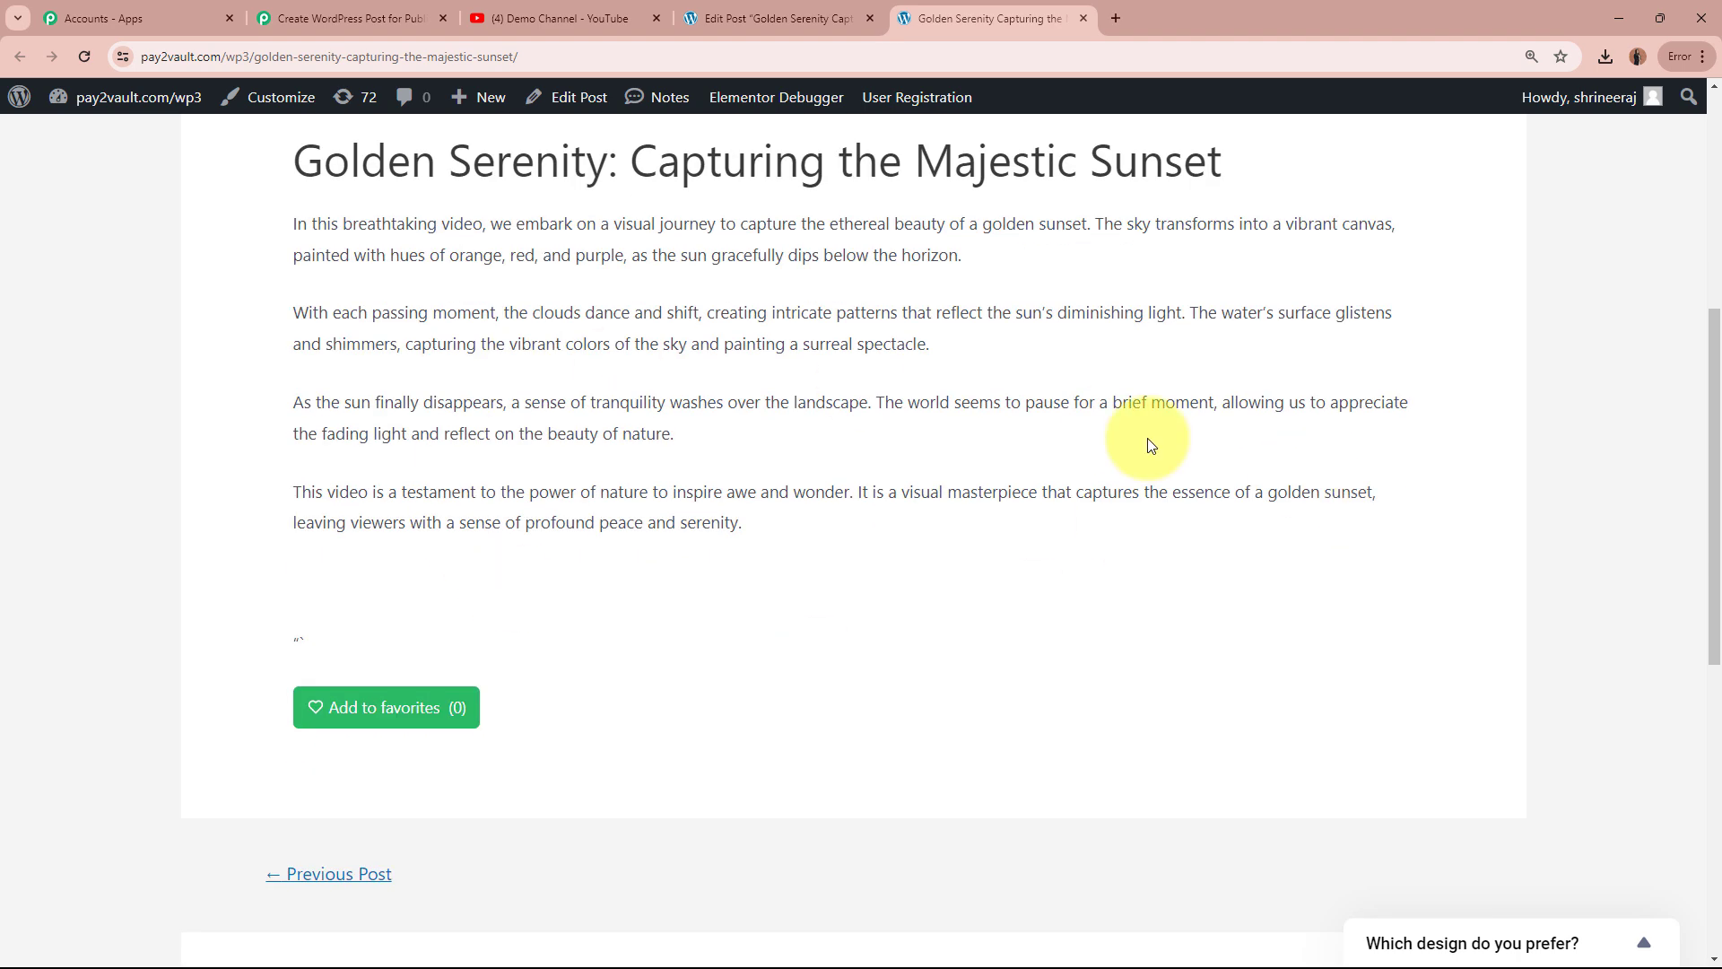
left_click_drag(294, 224, 921, 438)
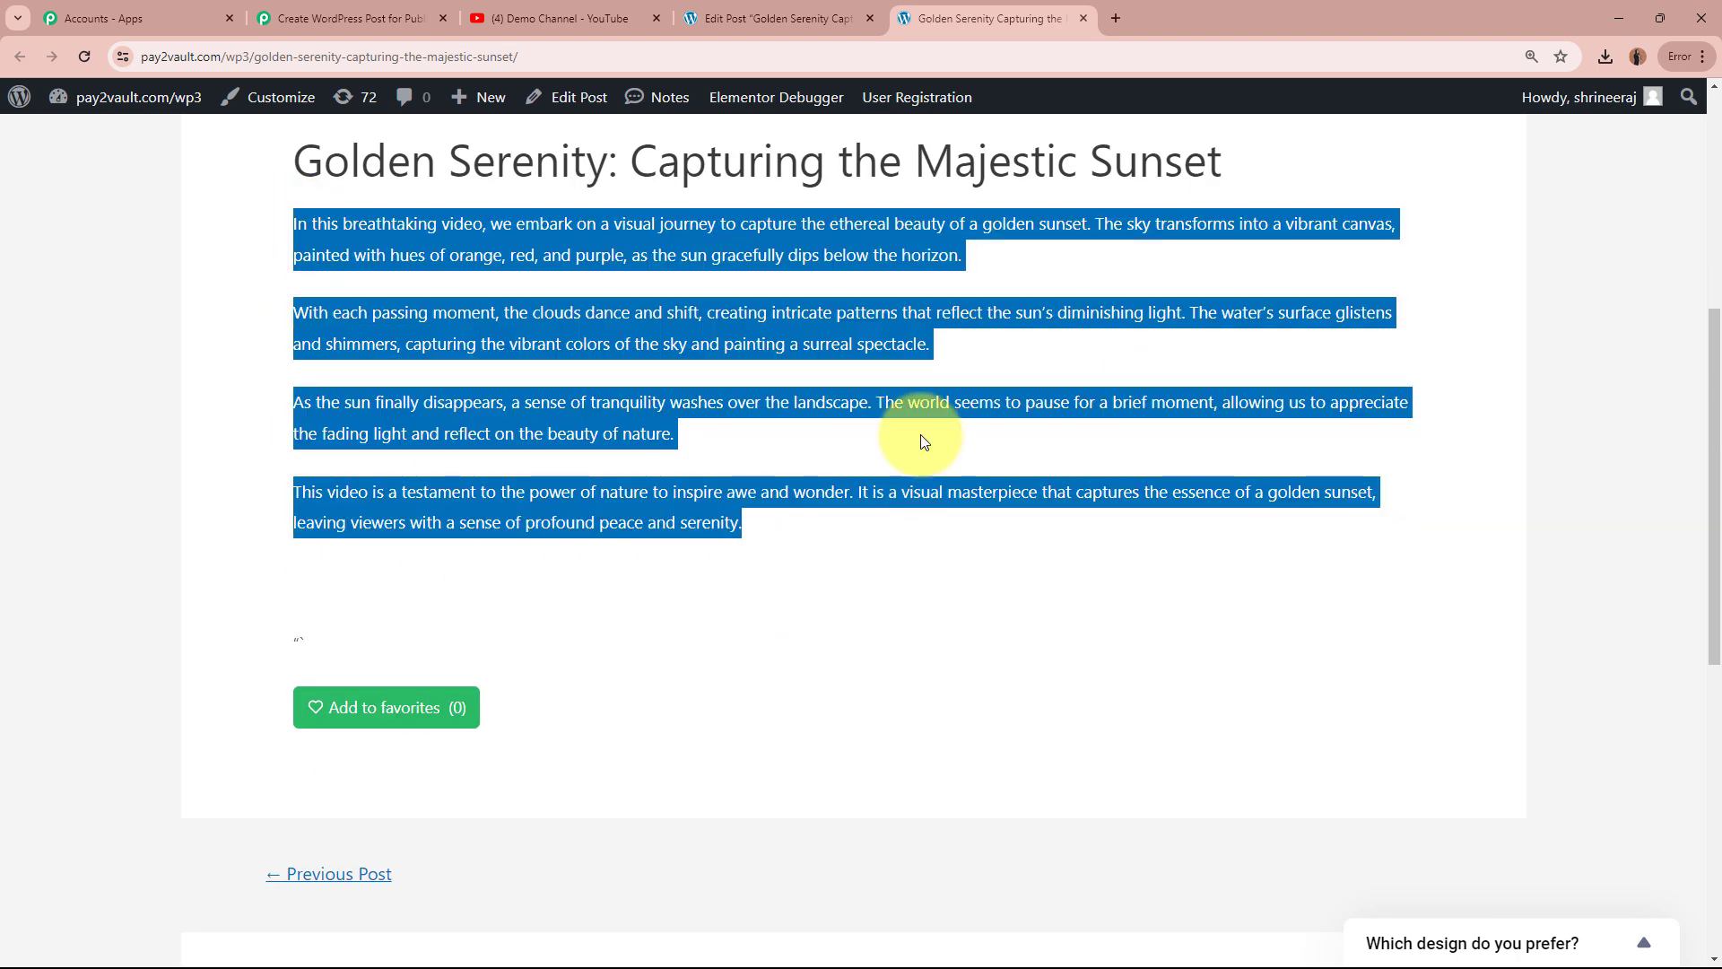
left_click(922, 438)
scroll(986, 671, "up", 6)
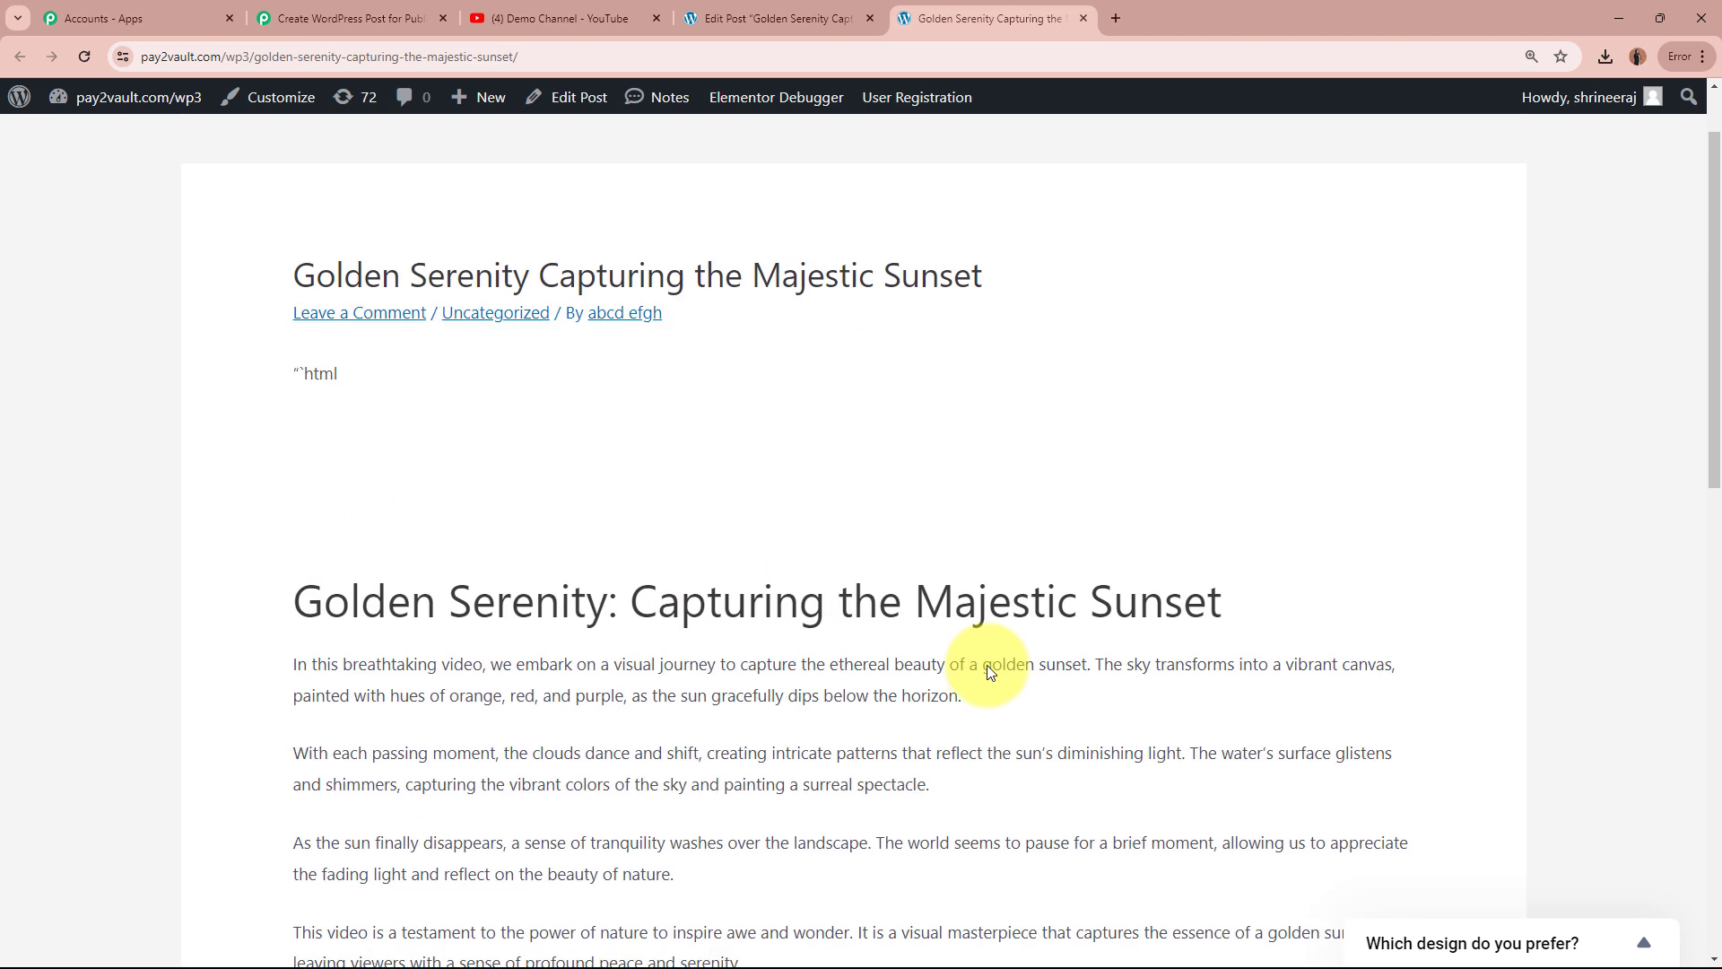
key("ctrl+w")
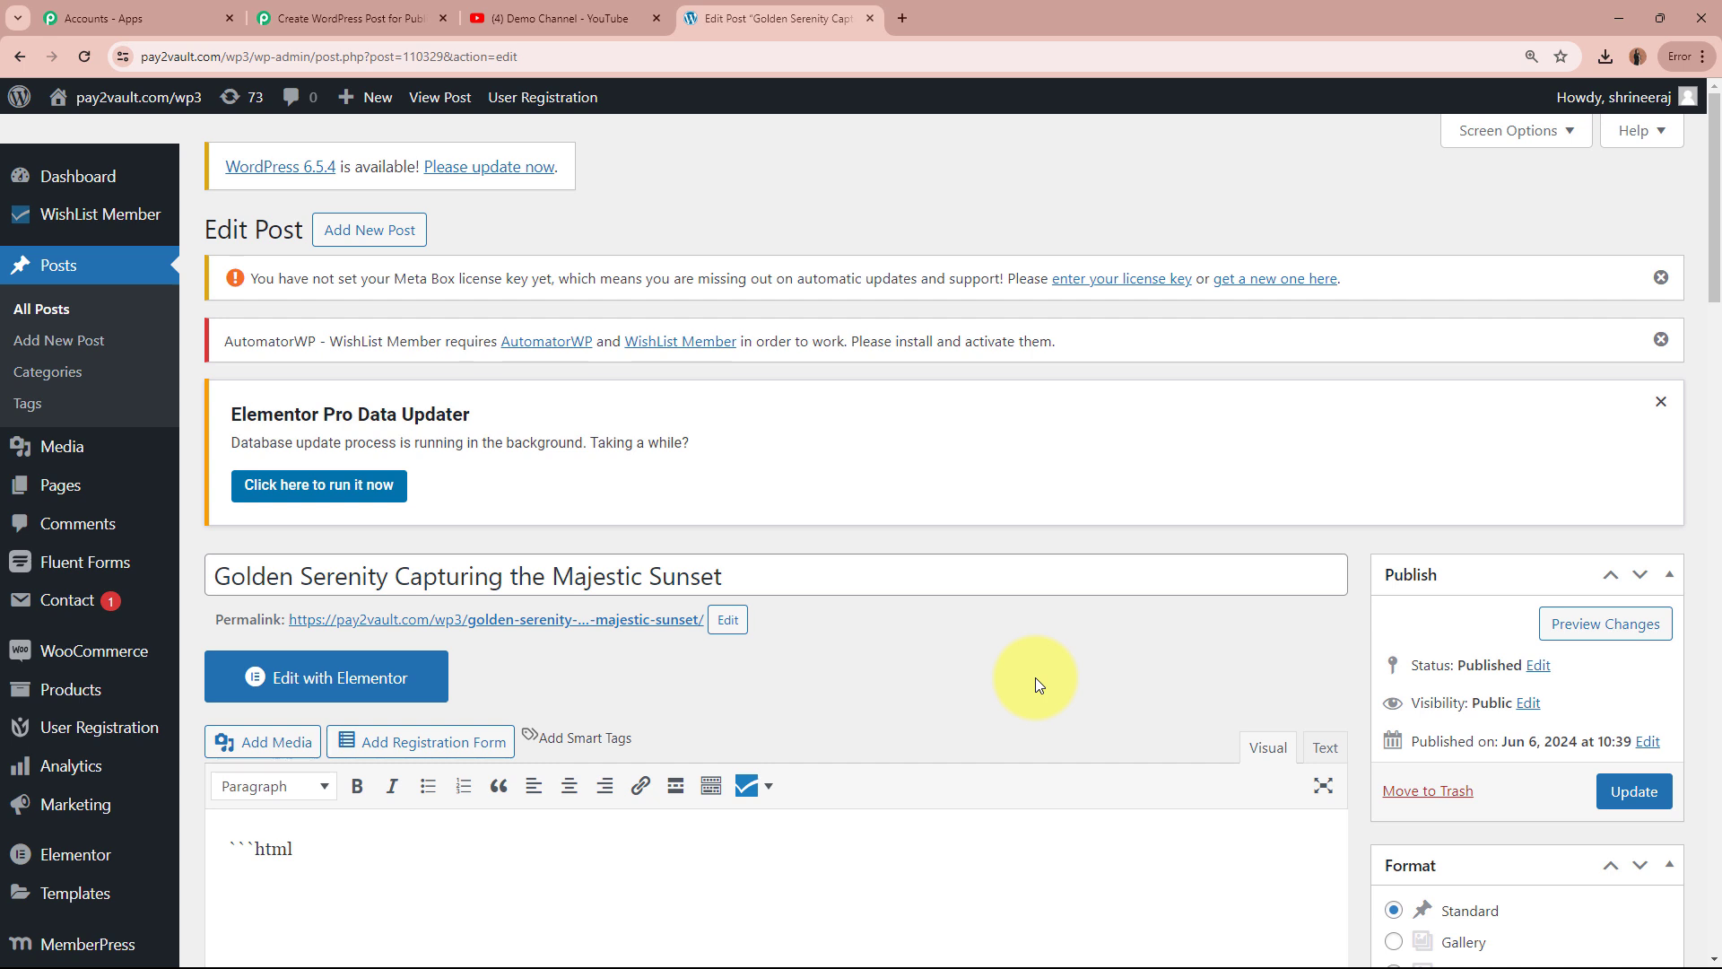
Return to the Pabbly Connect workflow and review its YouTube trigger and the Filter, Google Generative AI and WordPress actions
left_click(330, 16)
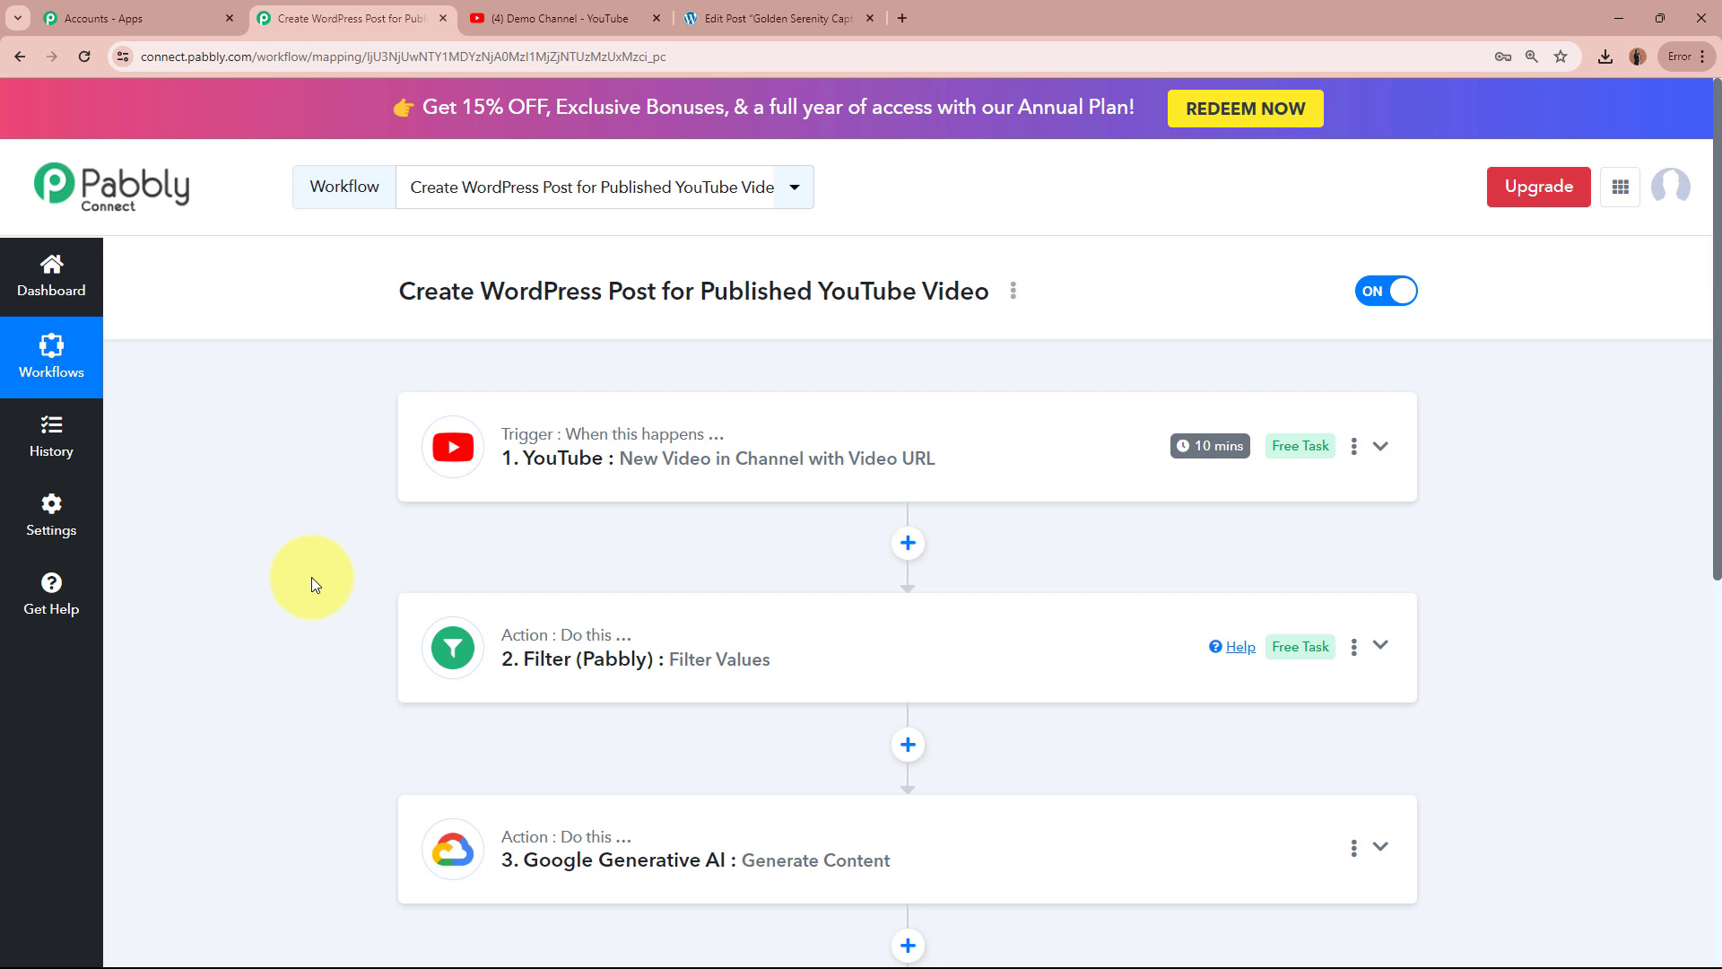
scroll(310, 578, "down", 5)
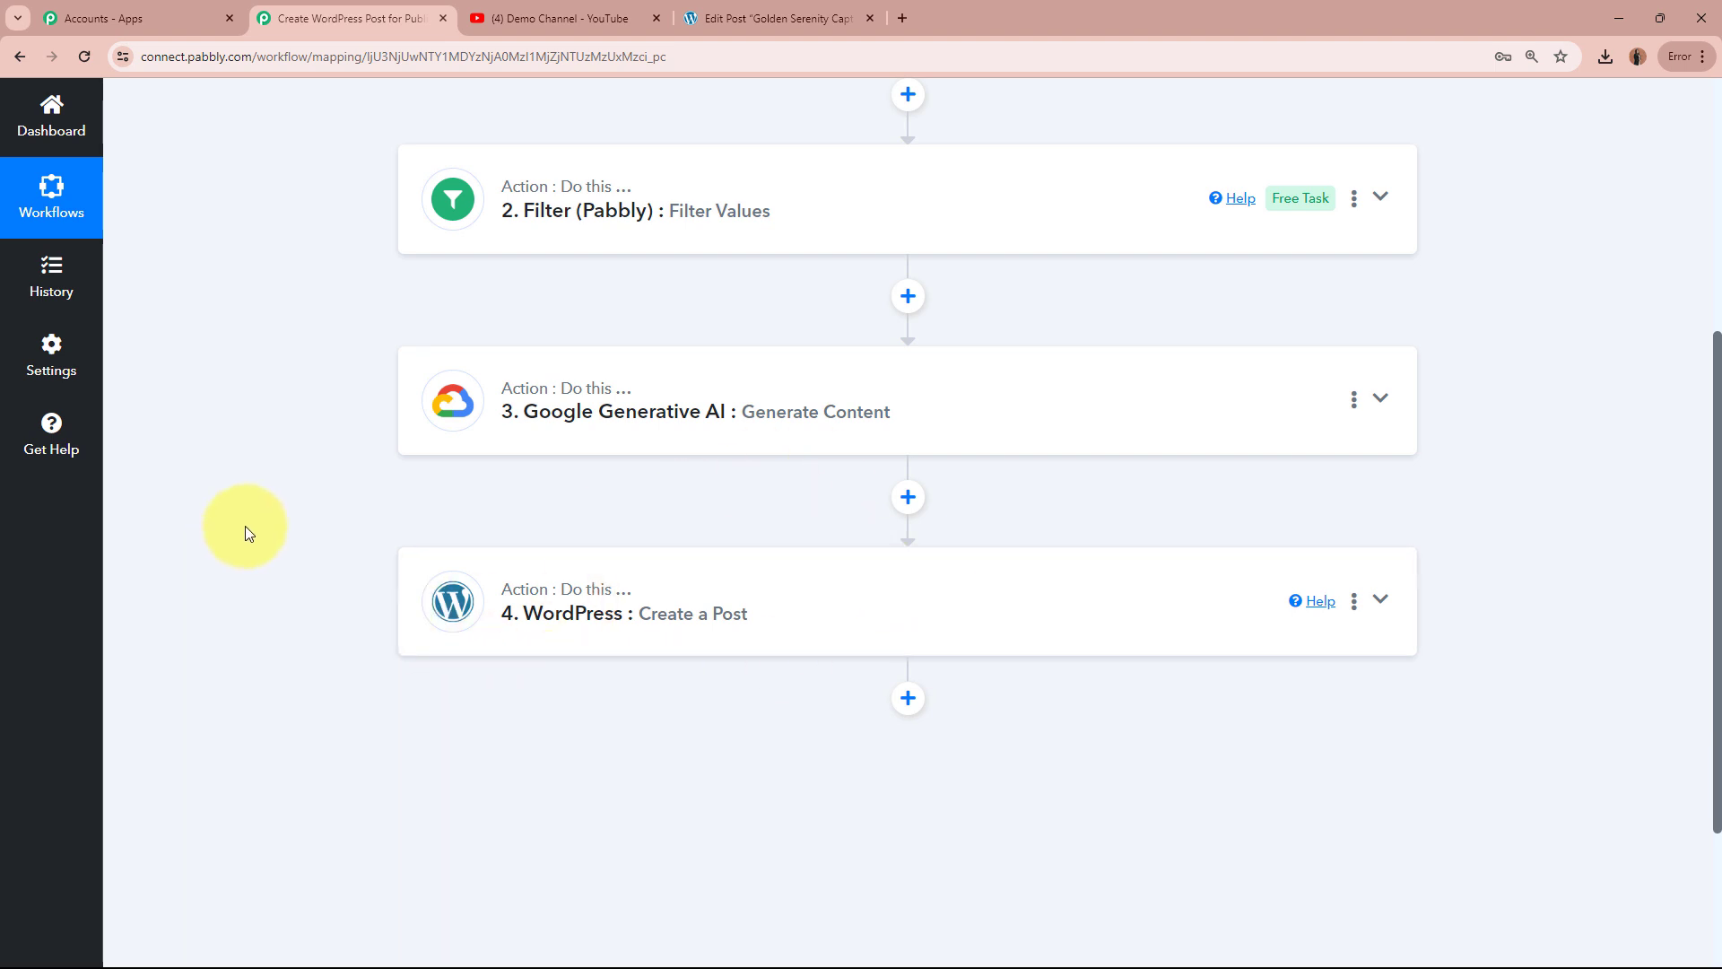
scroll(338, 655, "up", 3)
scroll(337, 660, "up", 2)
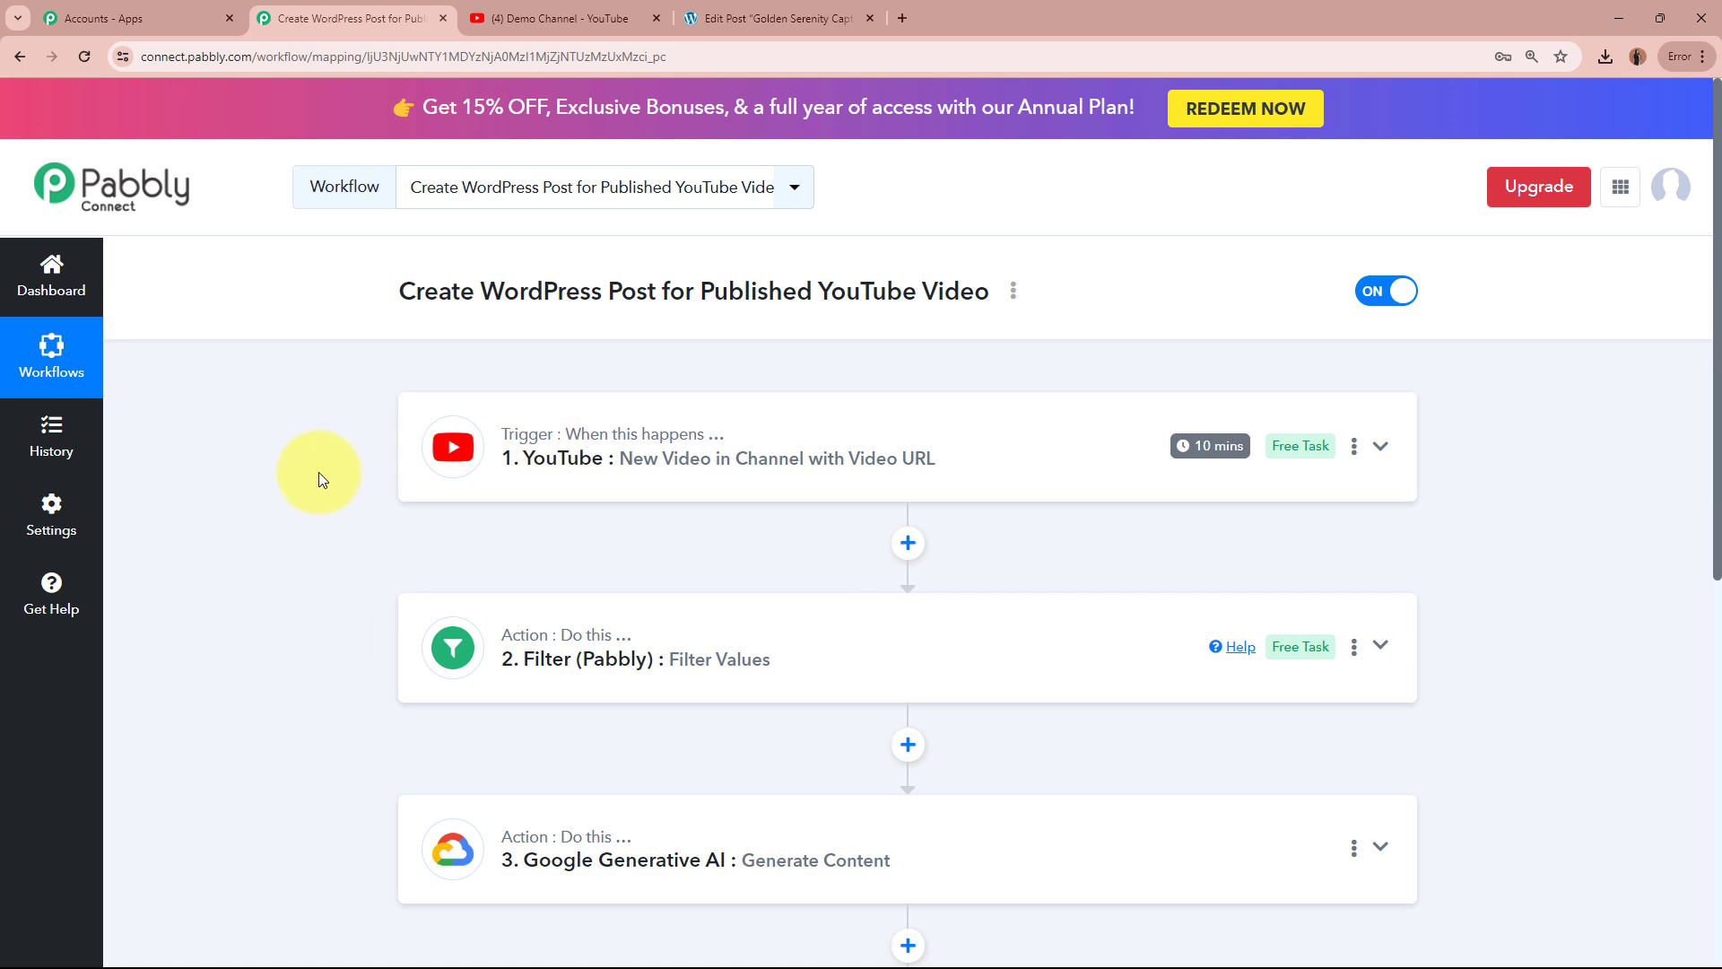
scroll(319, 472, "down", 2)
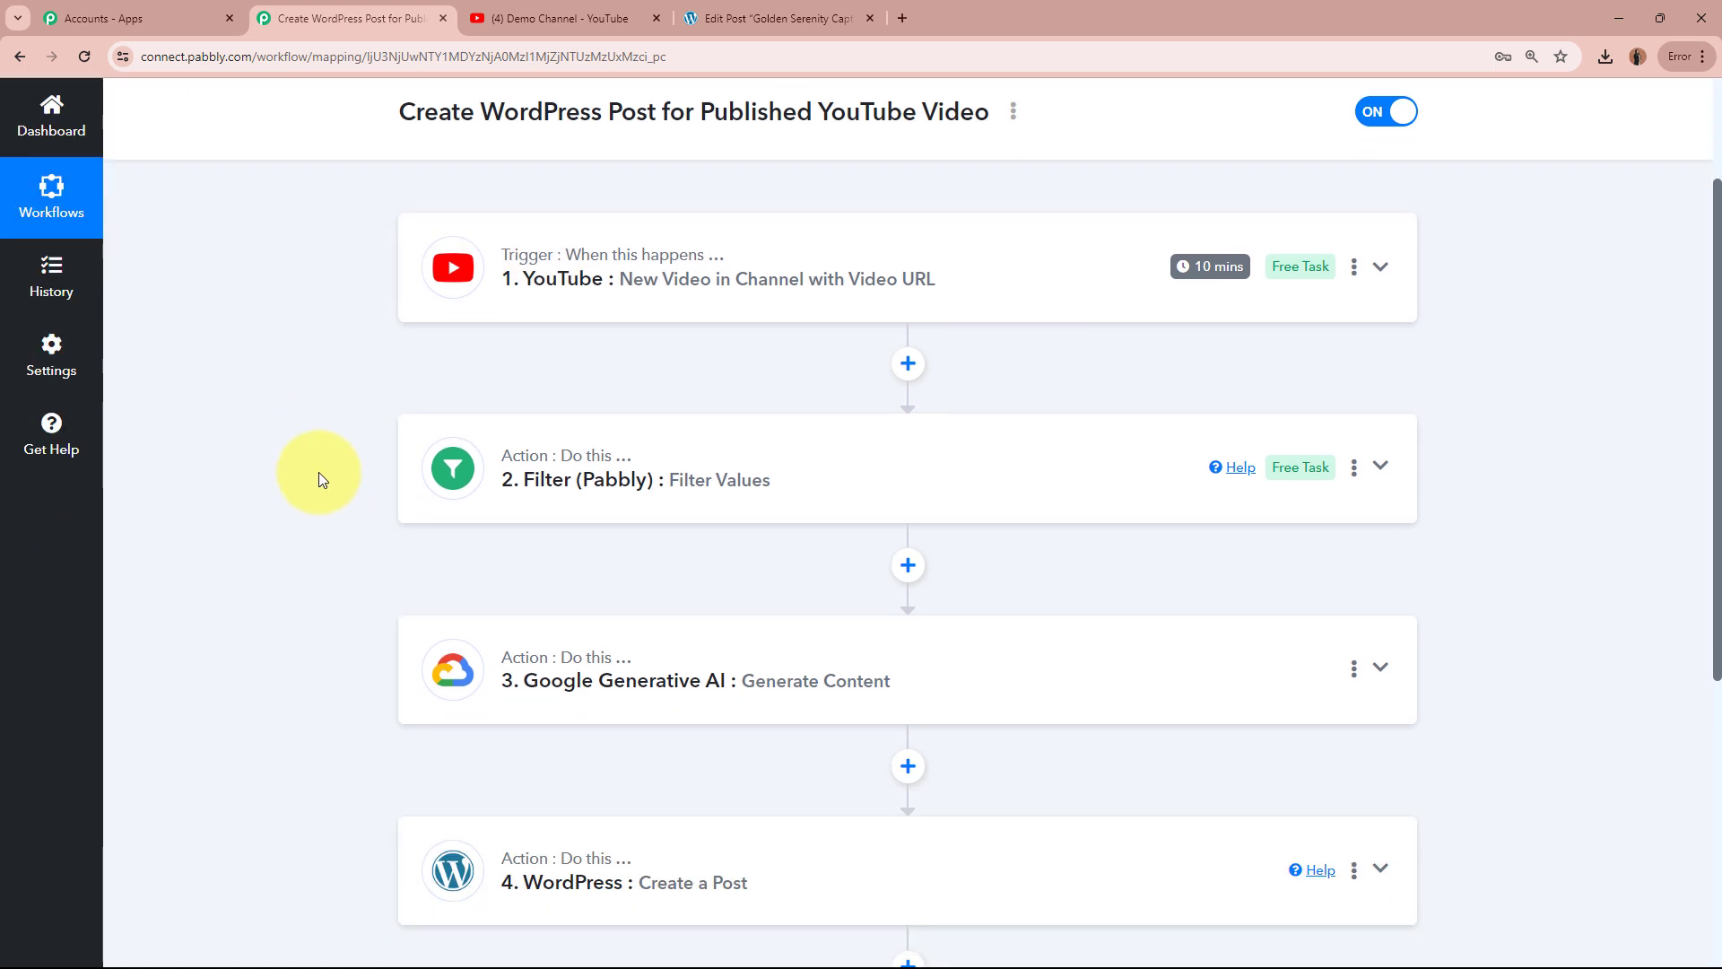
scroll(319, 472, "down", 1)
scroll(319, 473, "up", 3)
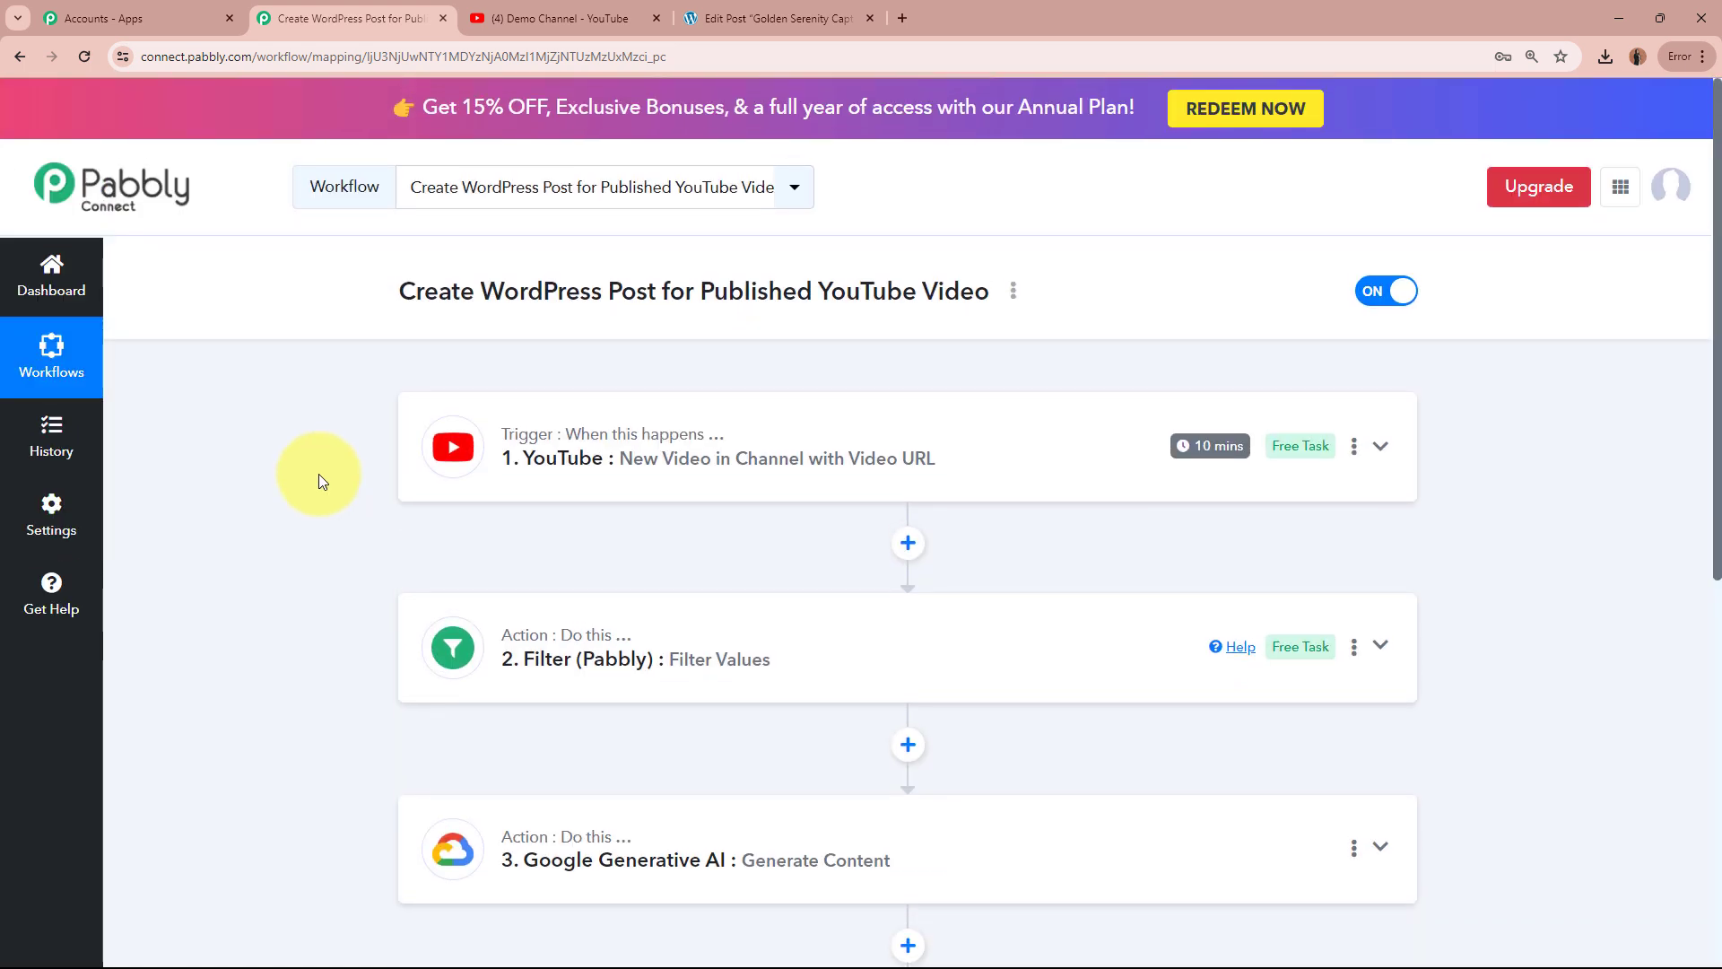